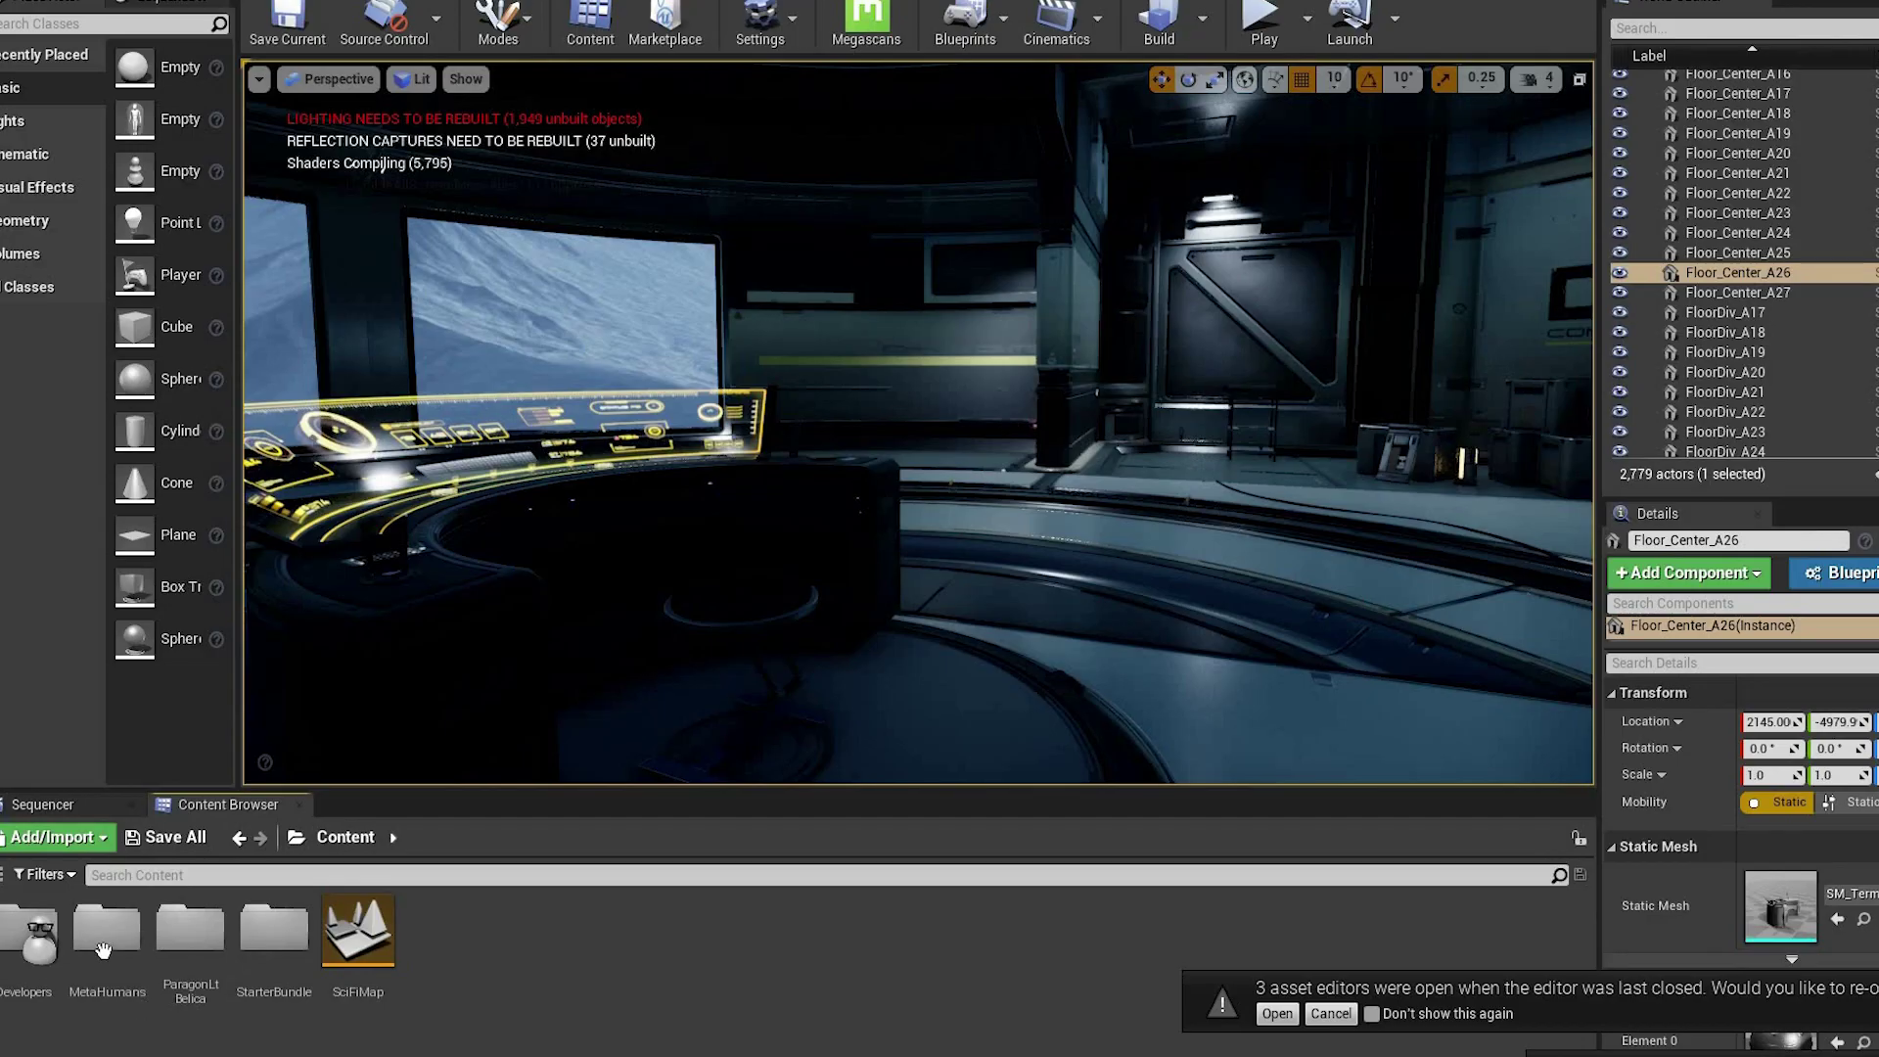
- Open the M_Head material from MetaHumans/Common/Face/LookDev/Shared
double_click(104, 947)
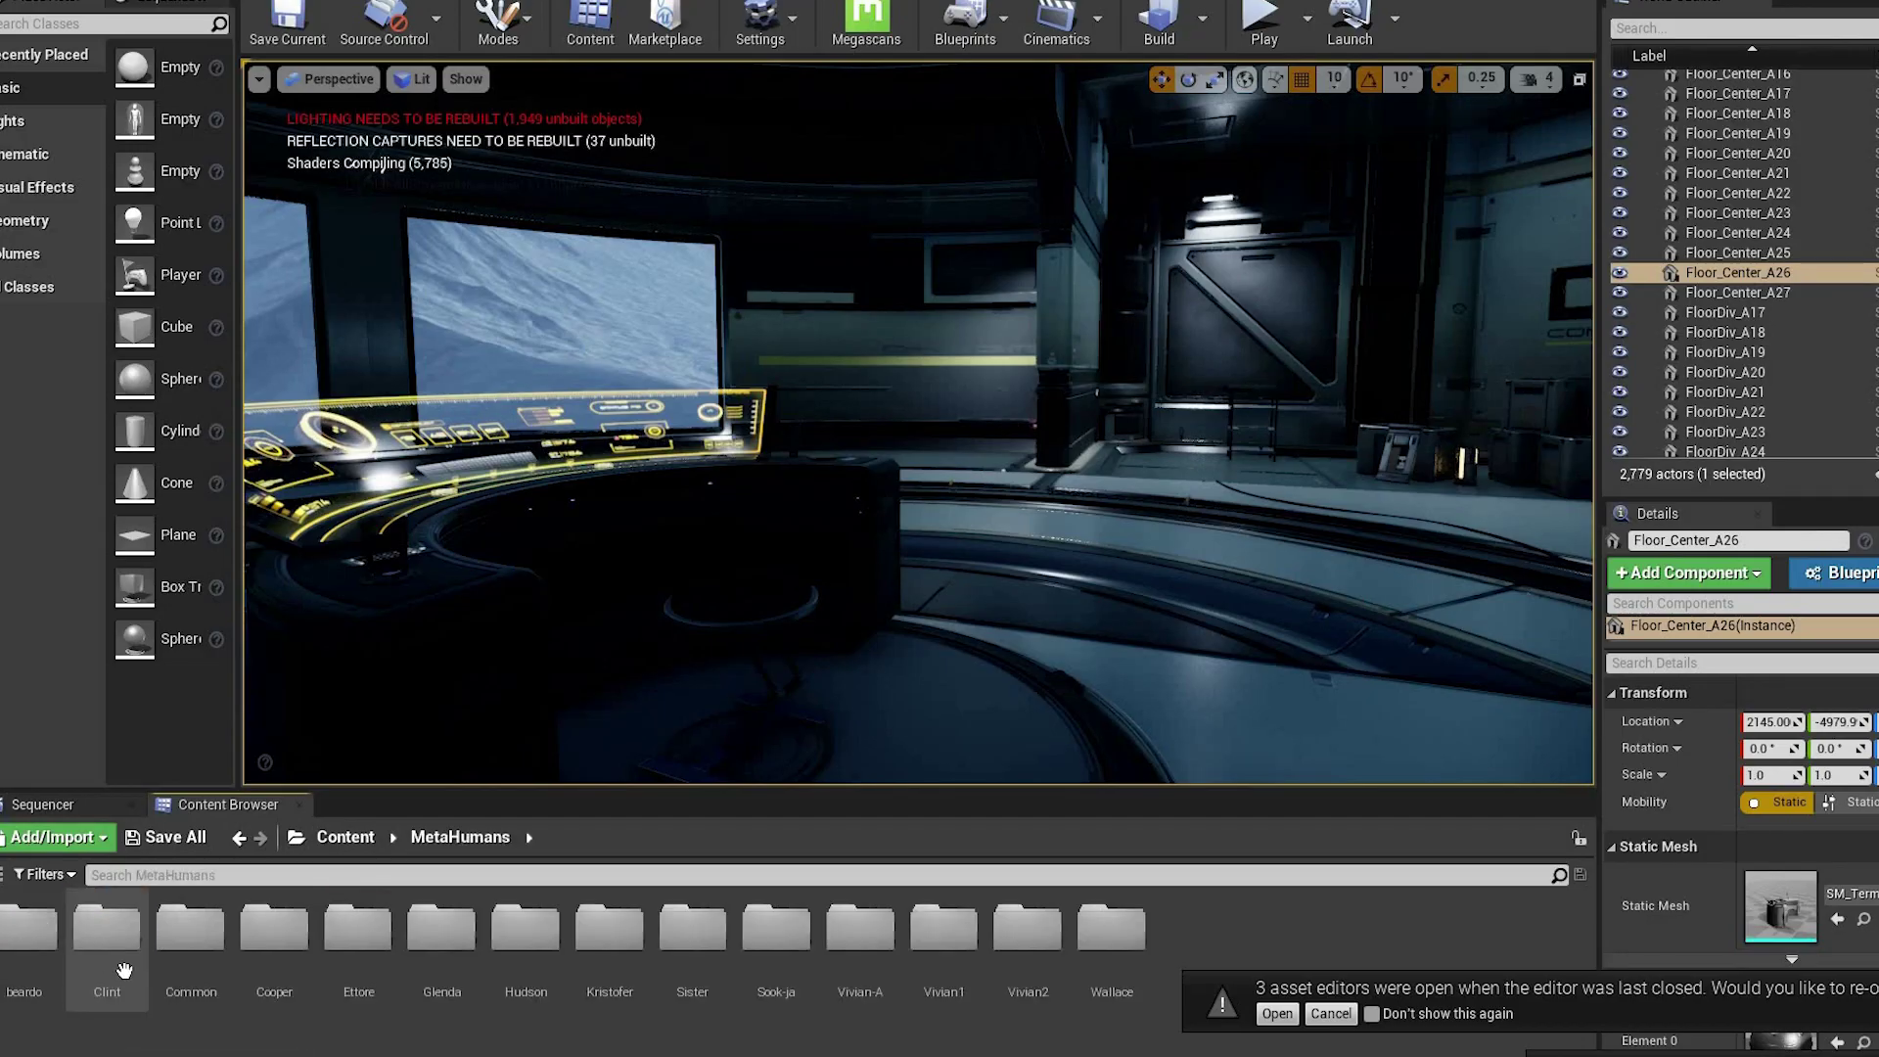
double_click(200, 965)
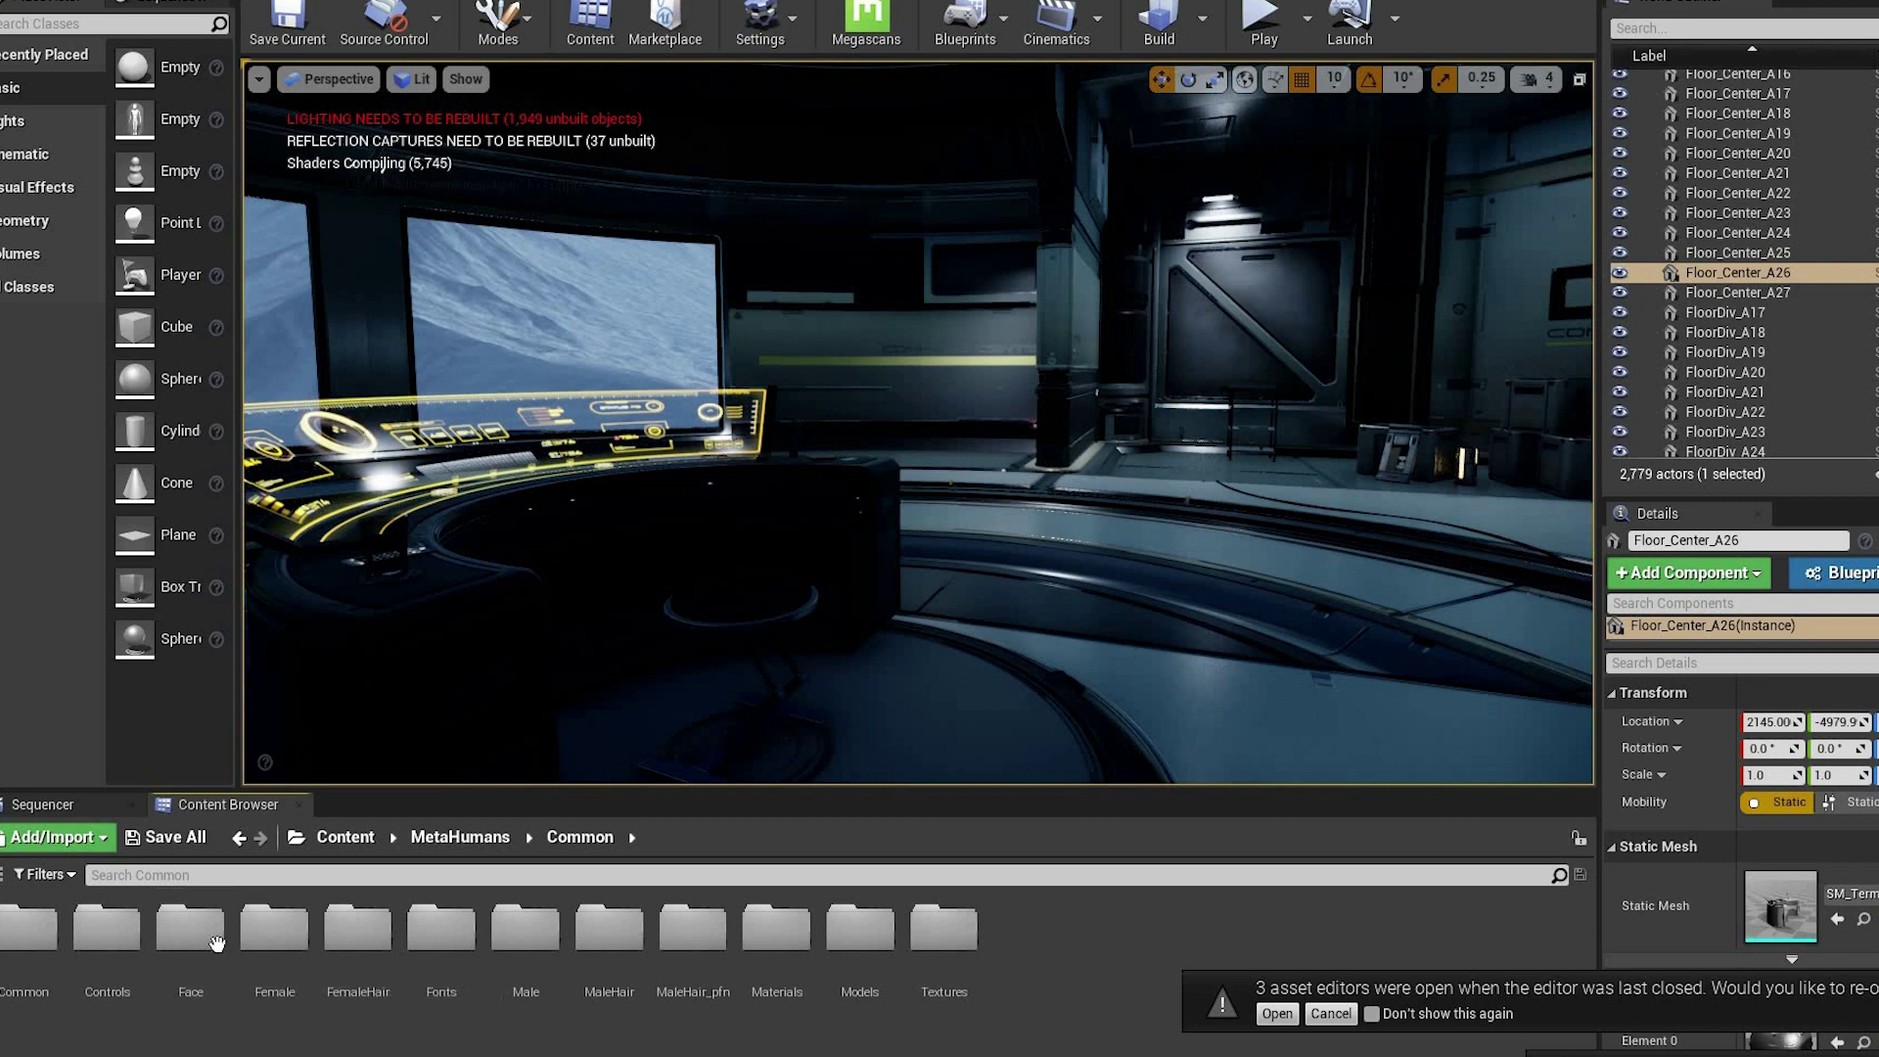
double_click(216, 942)
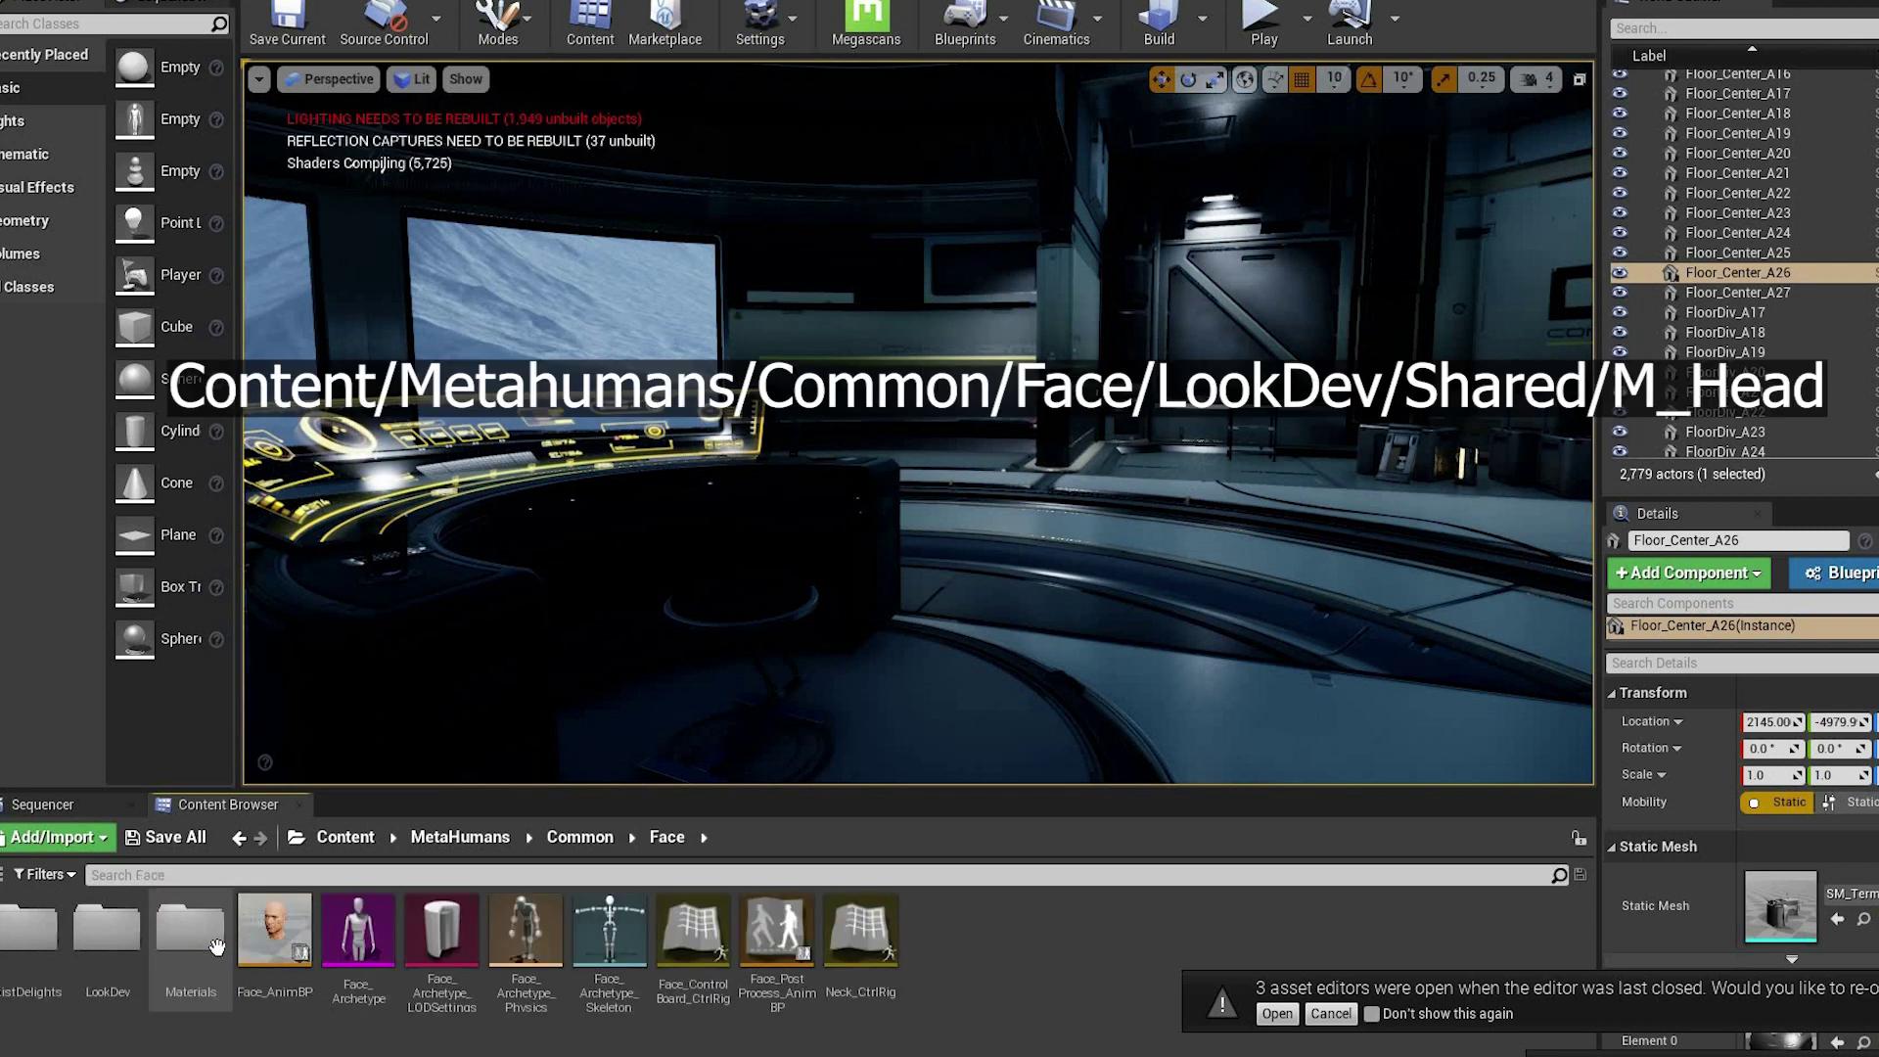
double_click(106, 945)
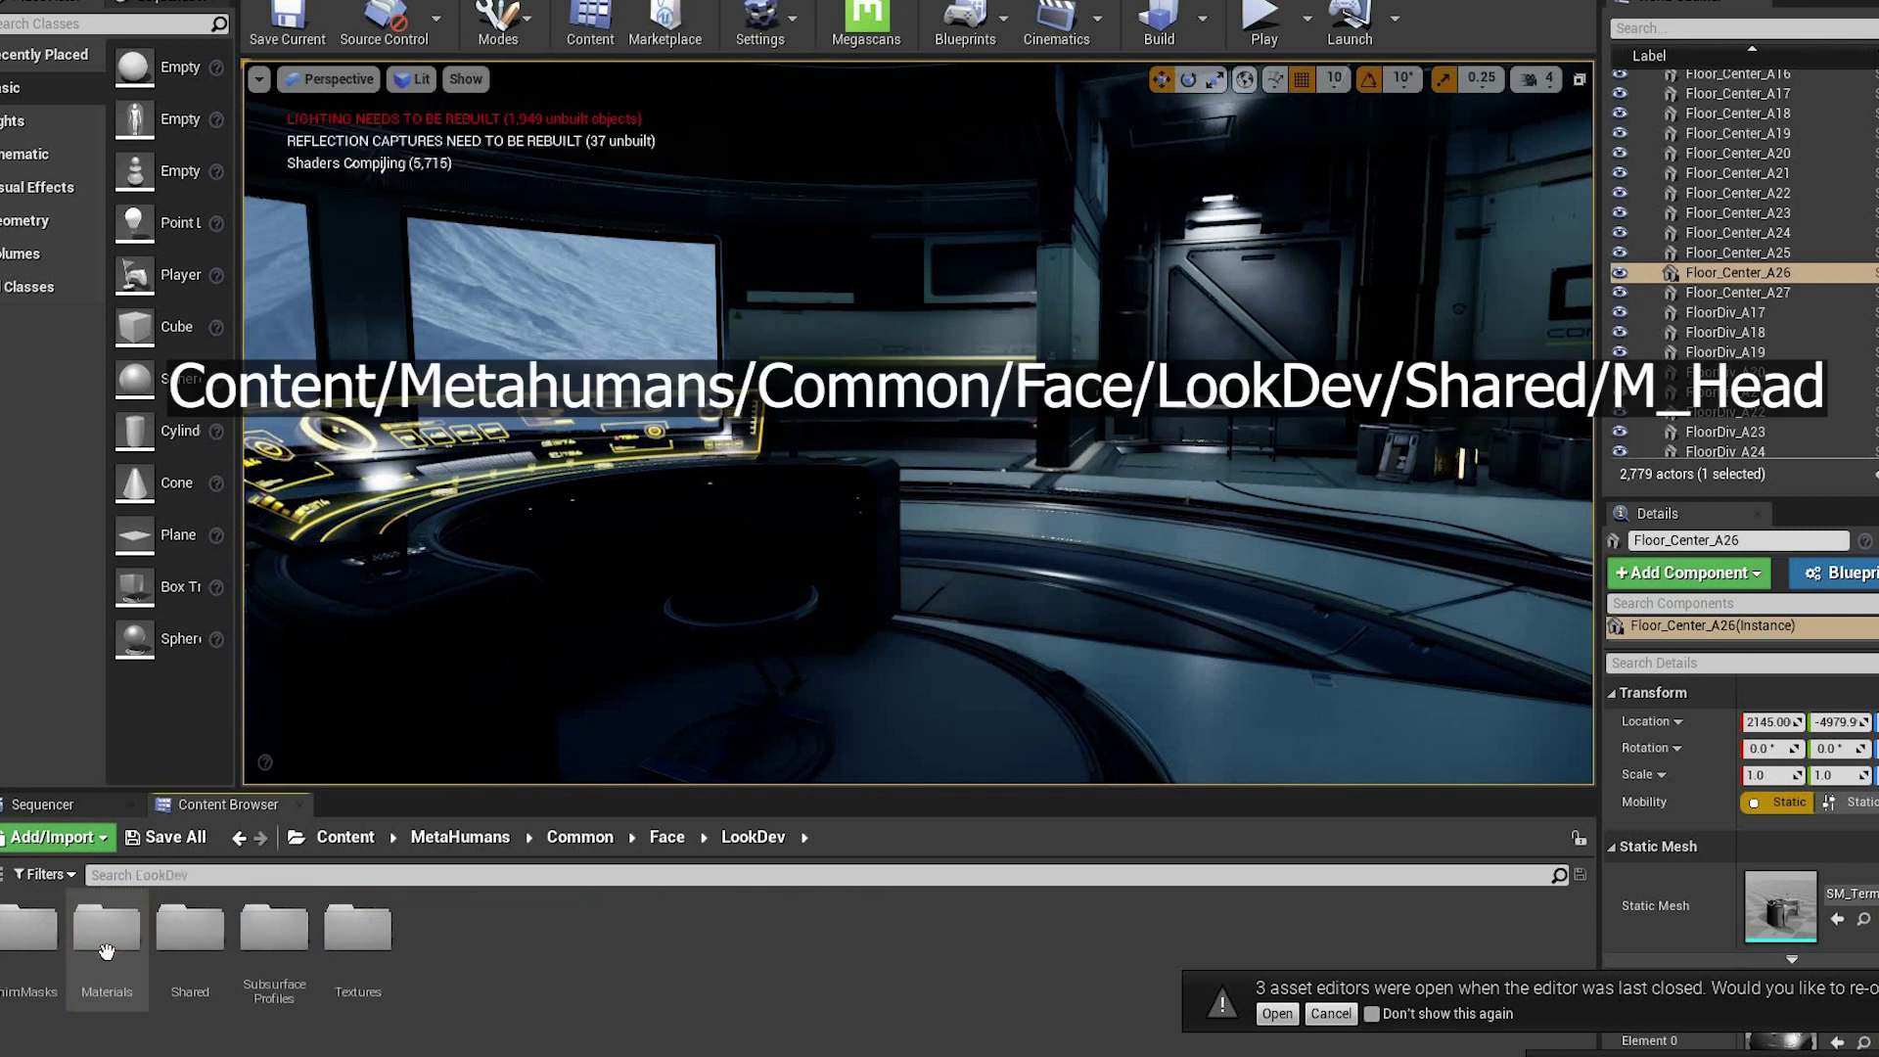
double_click(210, 973)
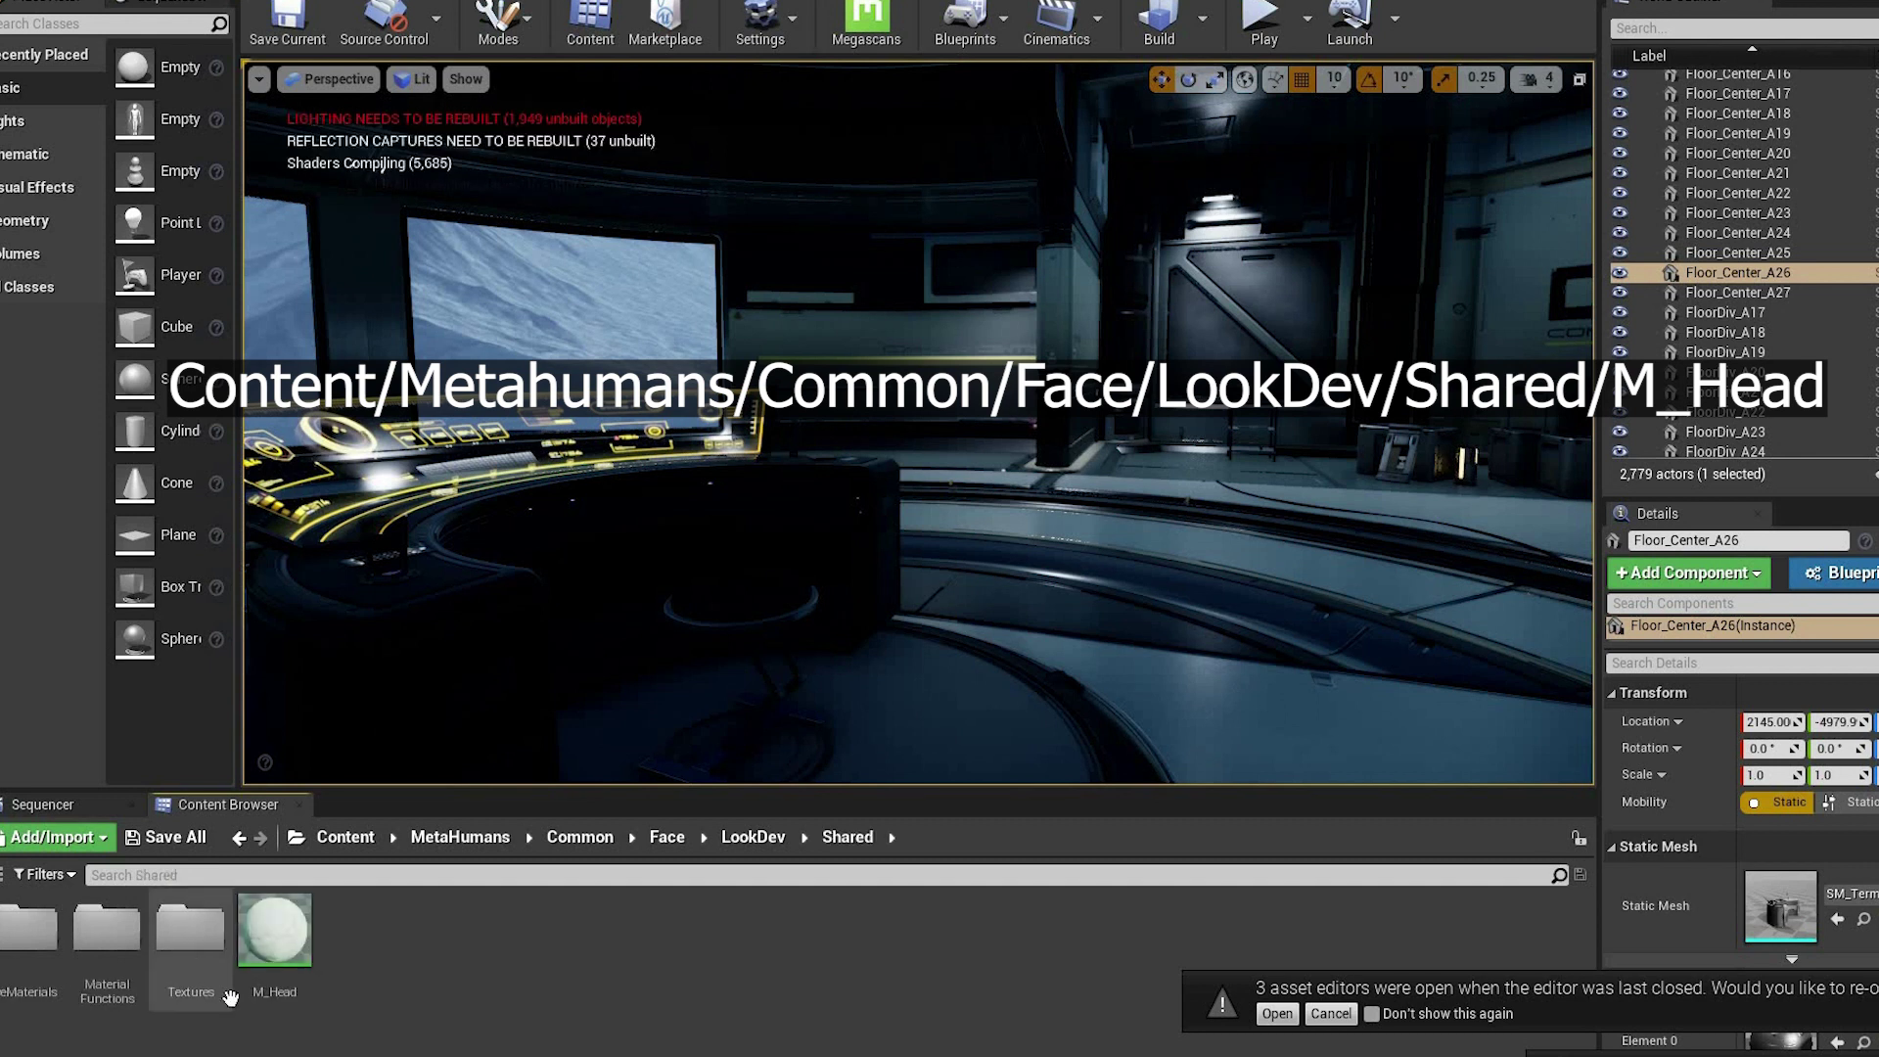
double_click(276, 940)
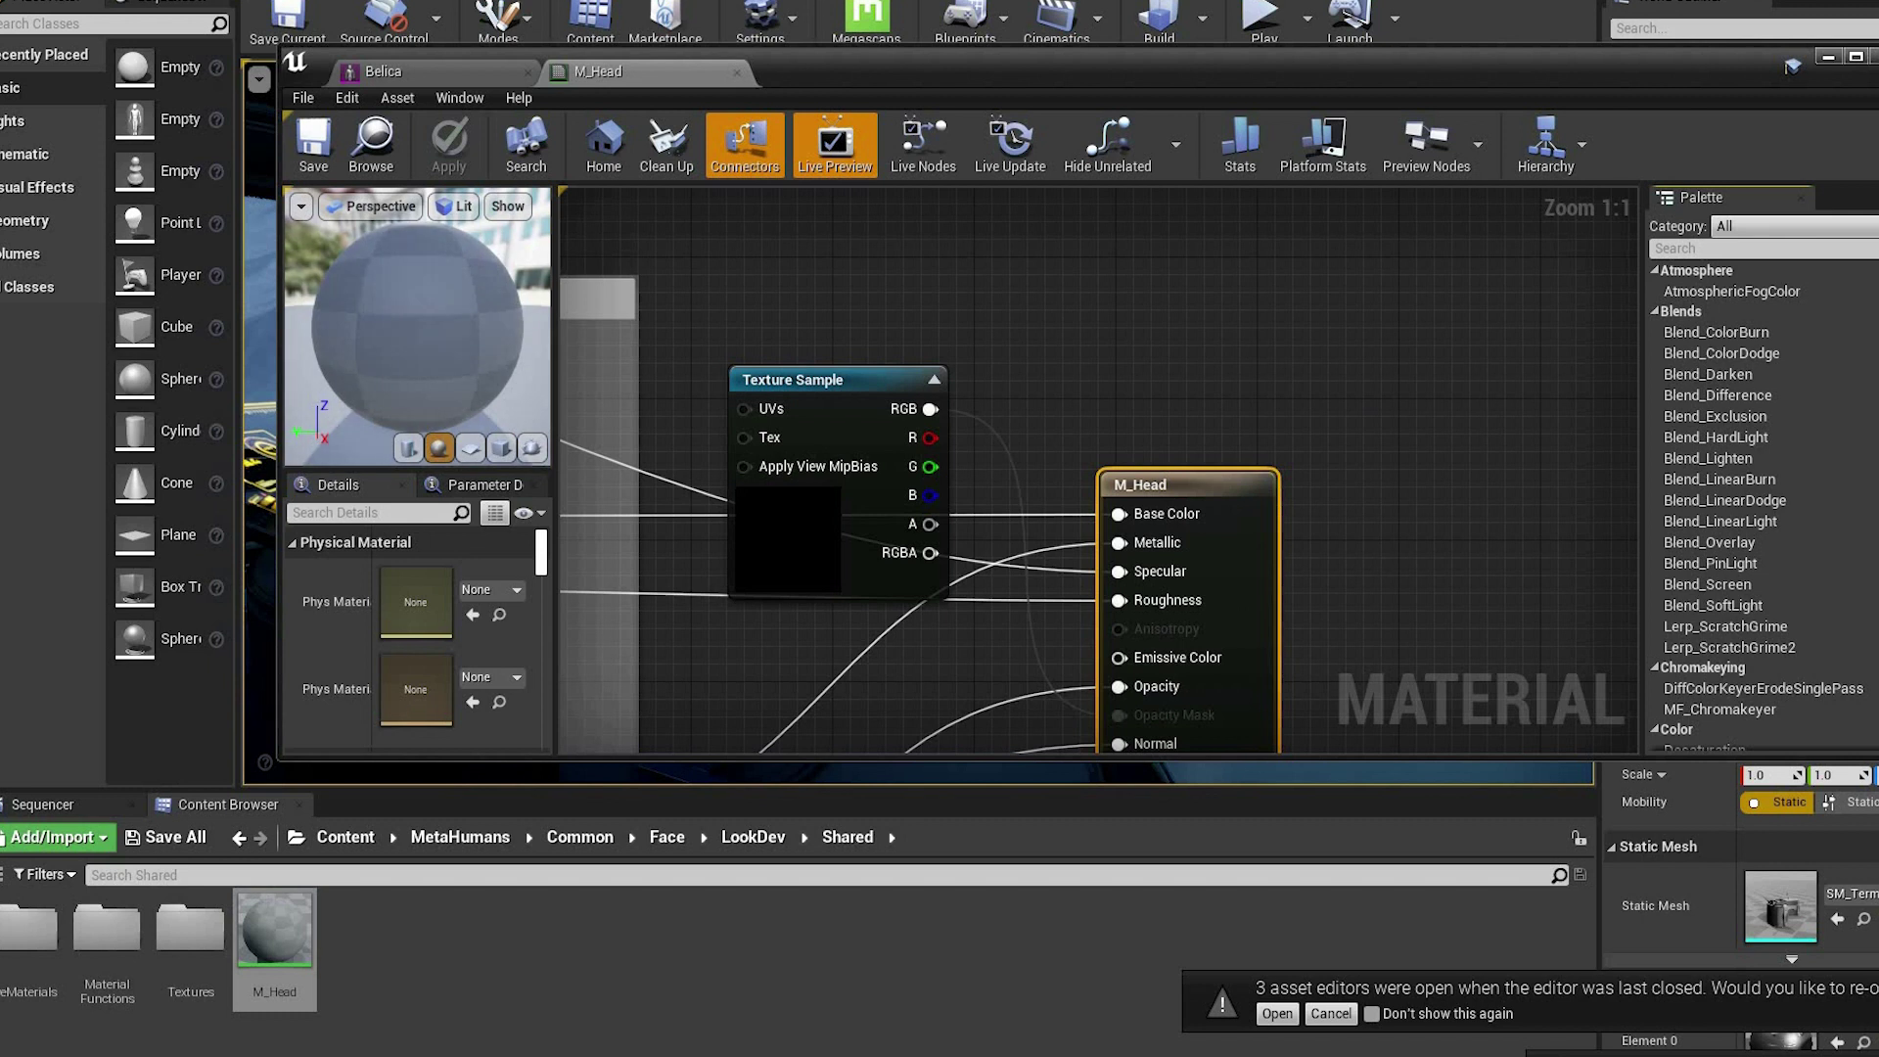
- Set the M_Head material's Blend Mode to Masked
right_click_drag(1369, 543, 1553, 289)
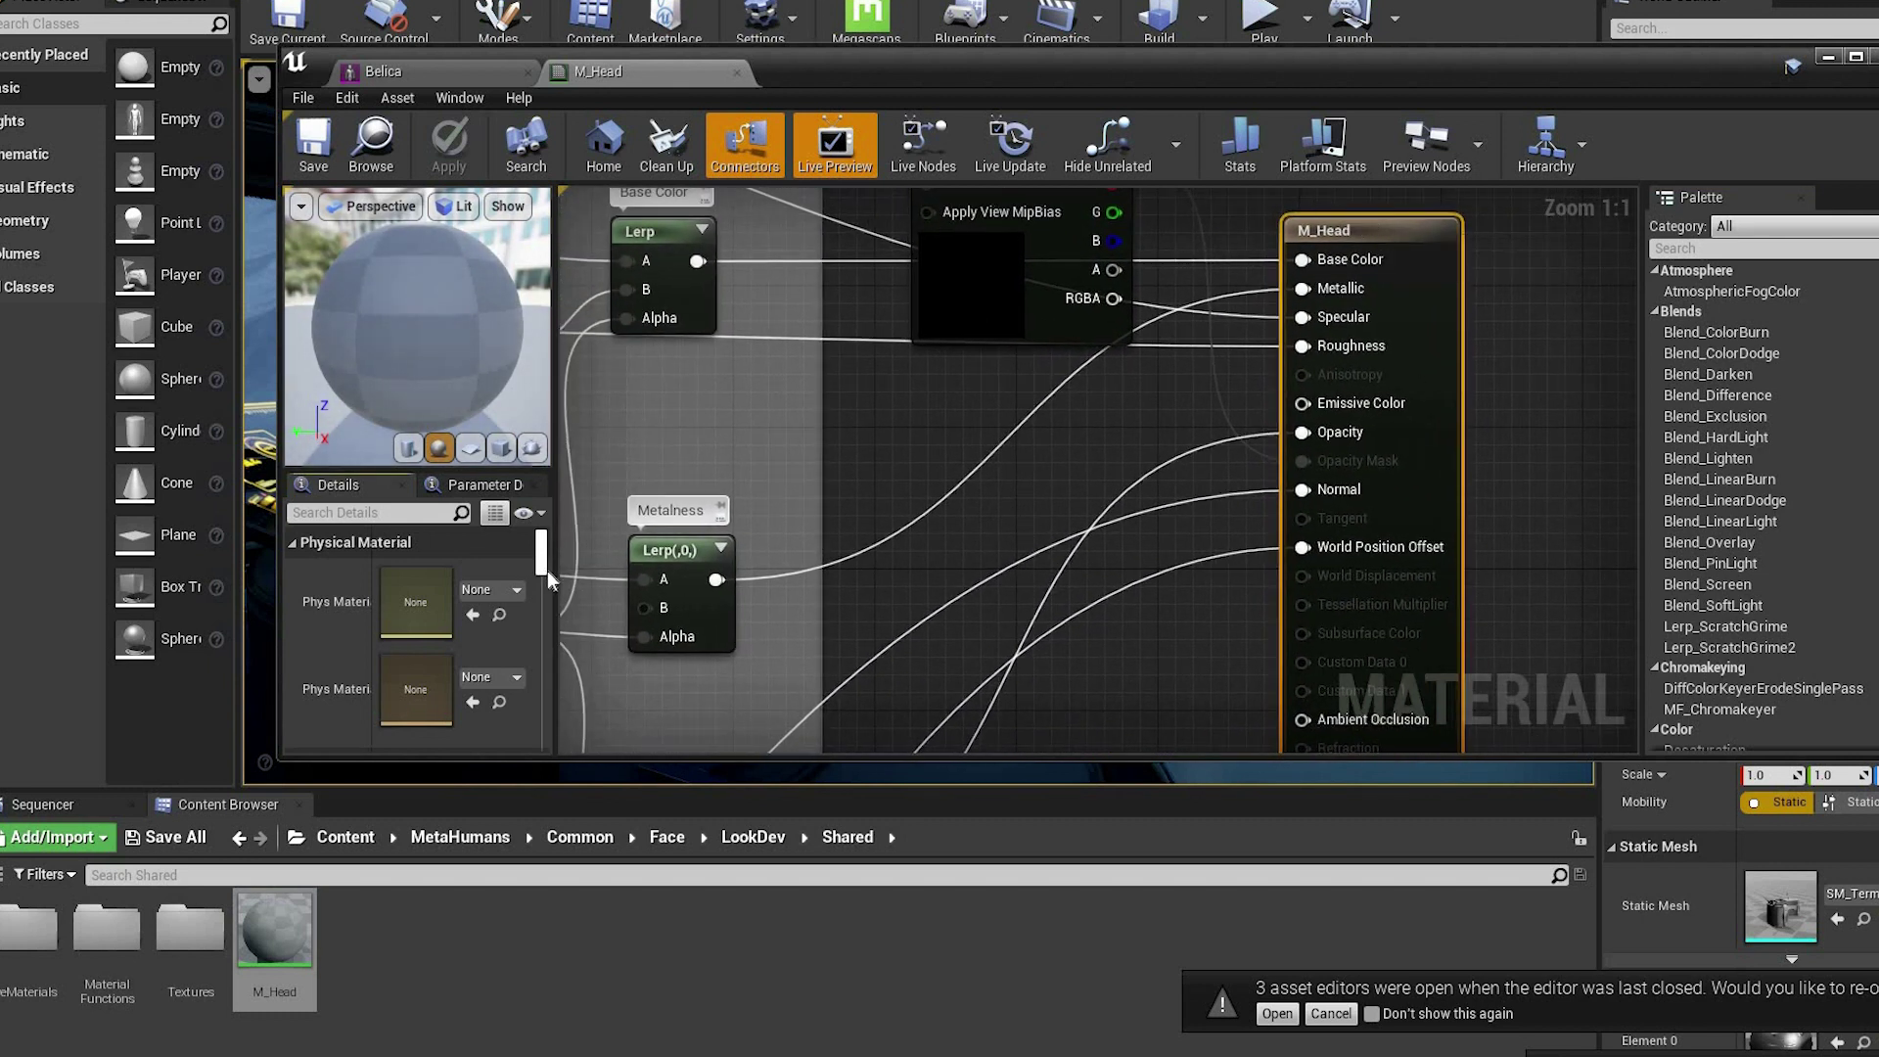
scroll(548, 572, "down", 3)
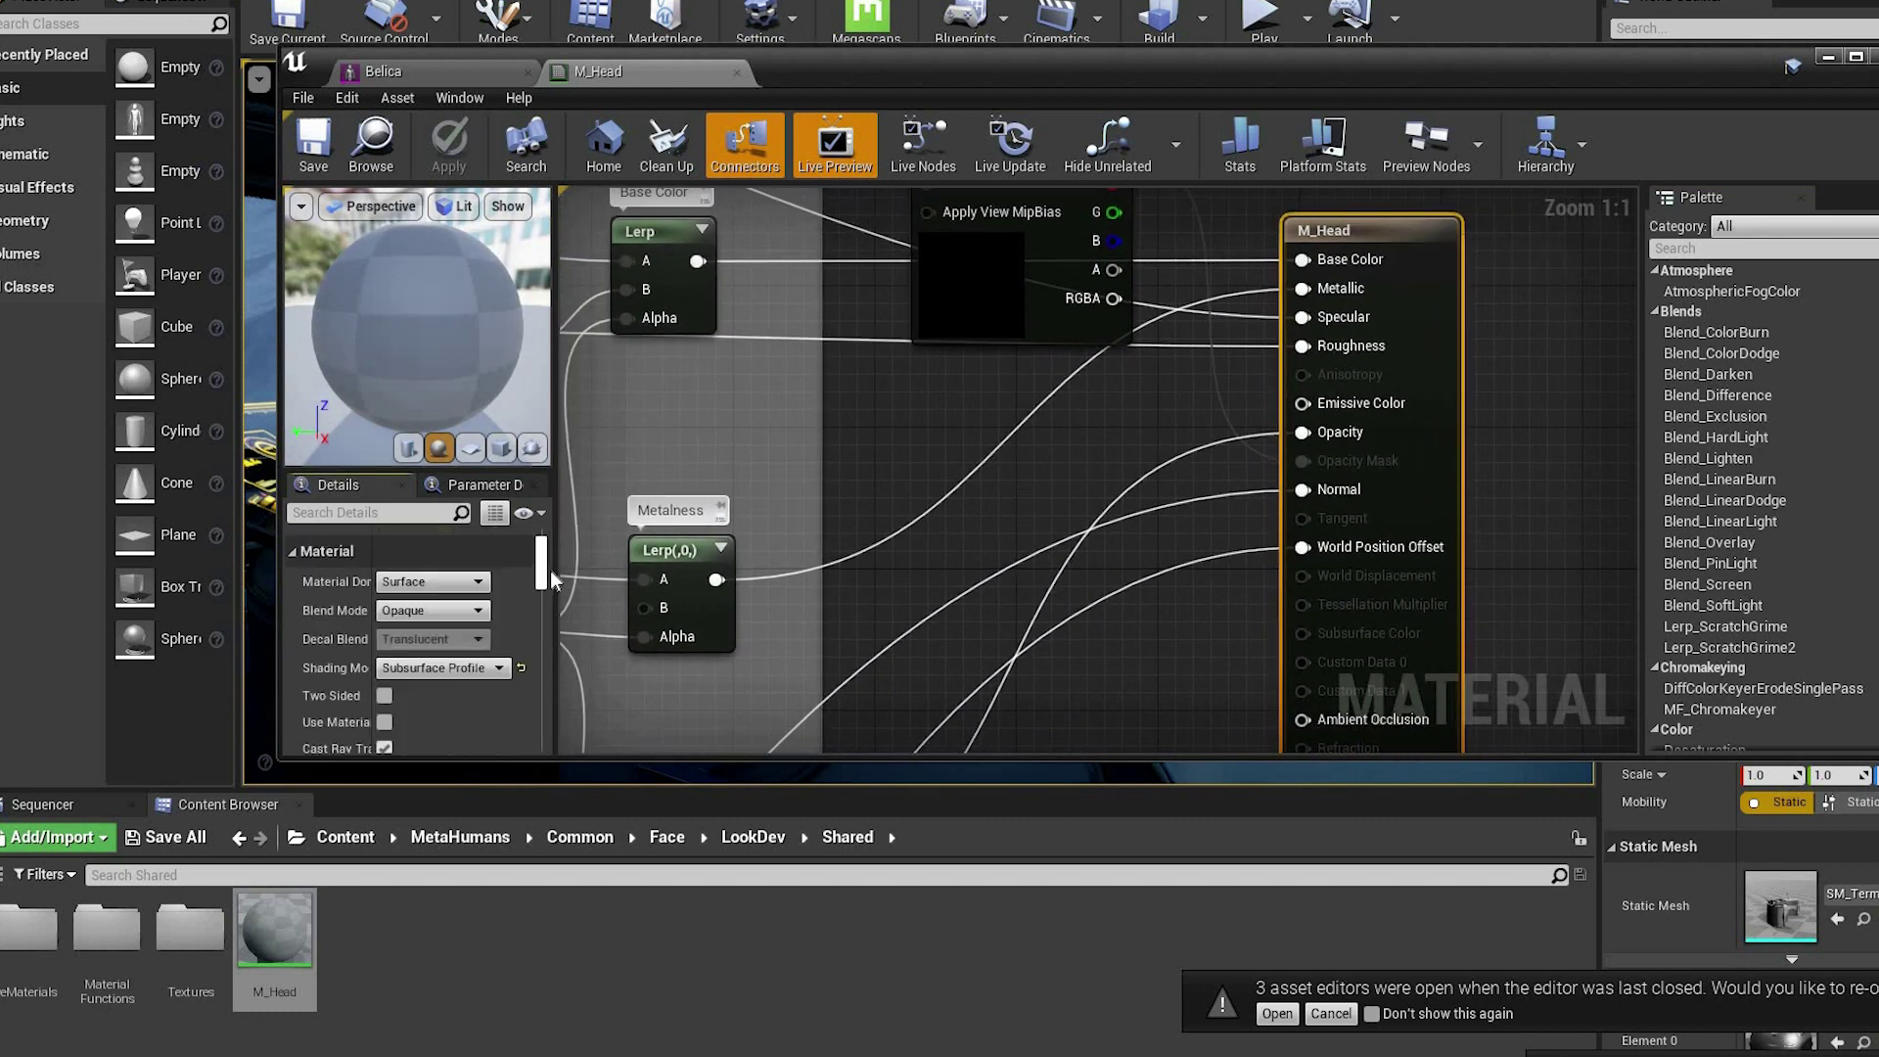
left_click(459, 611)
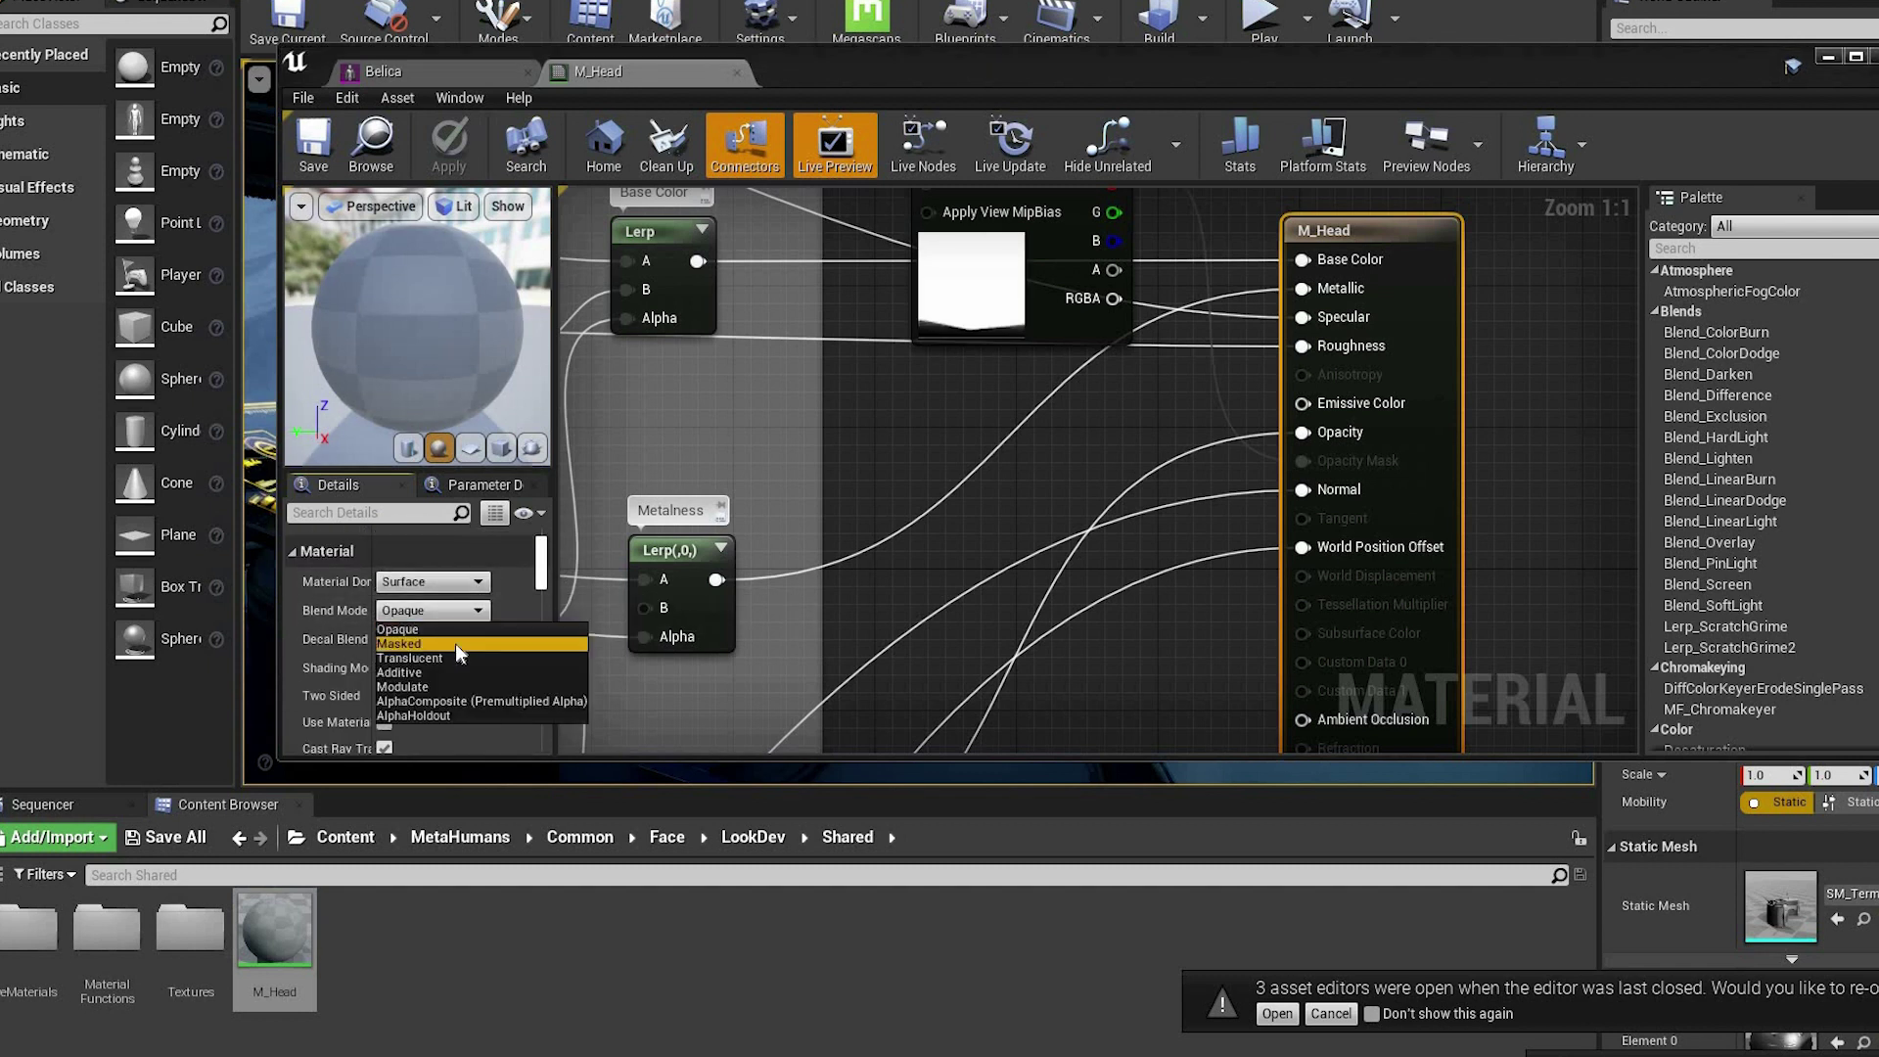
left_click(455, 643)
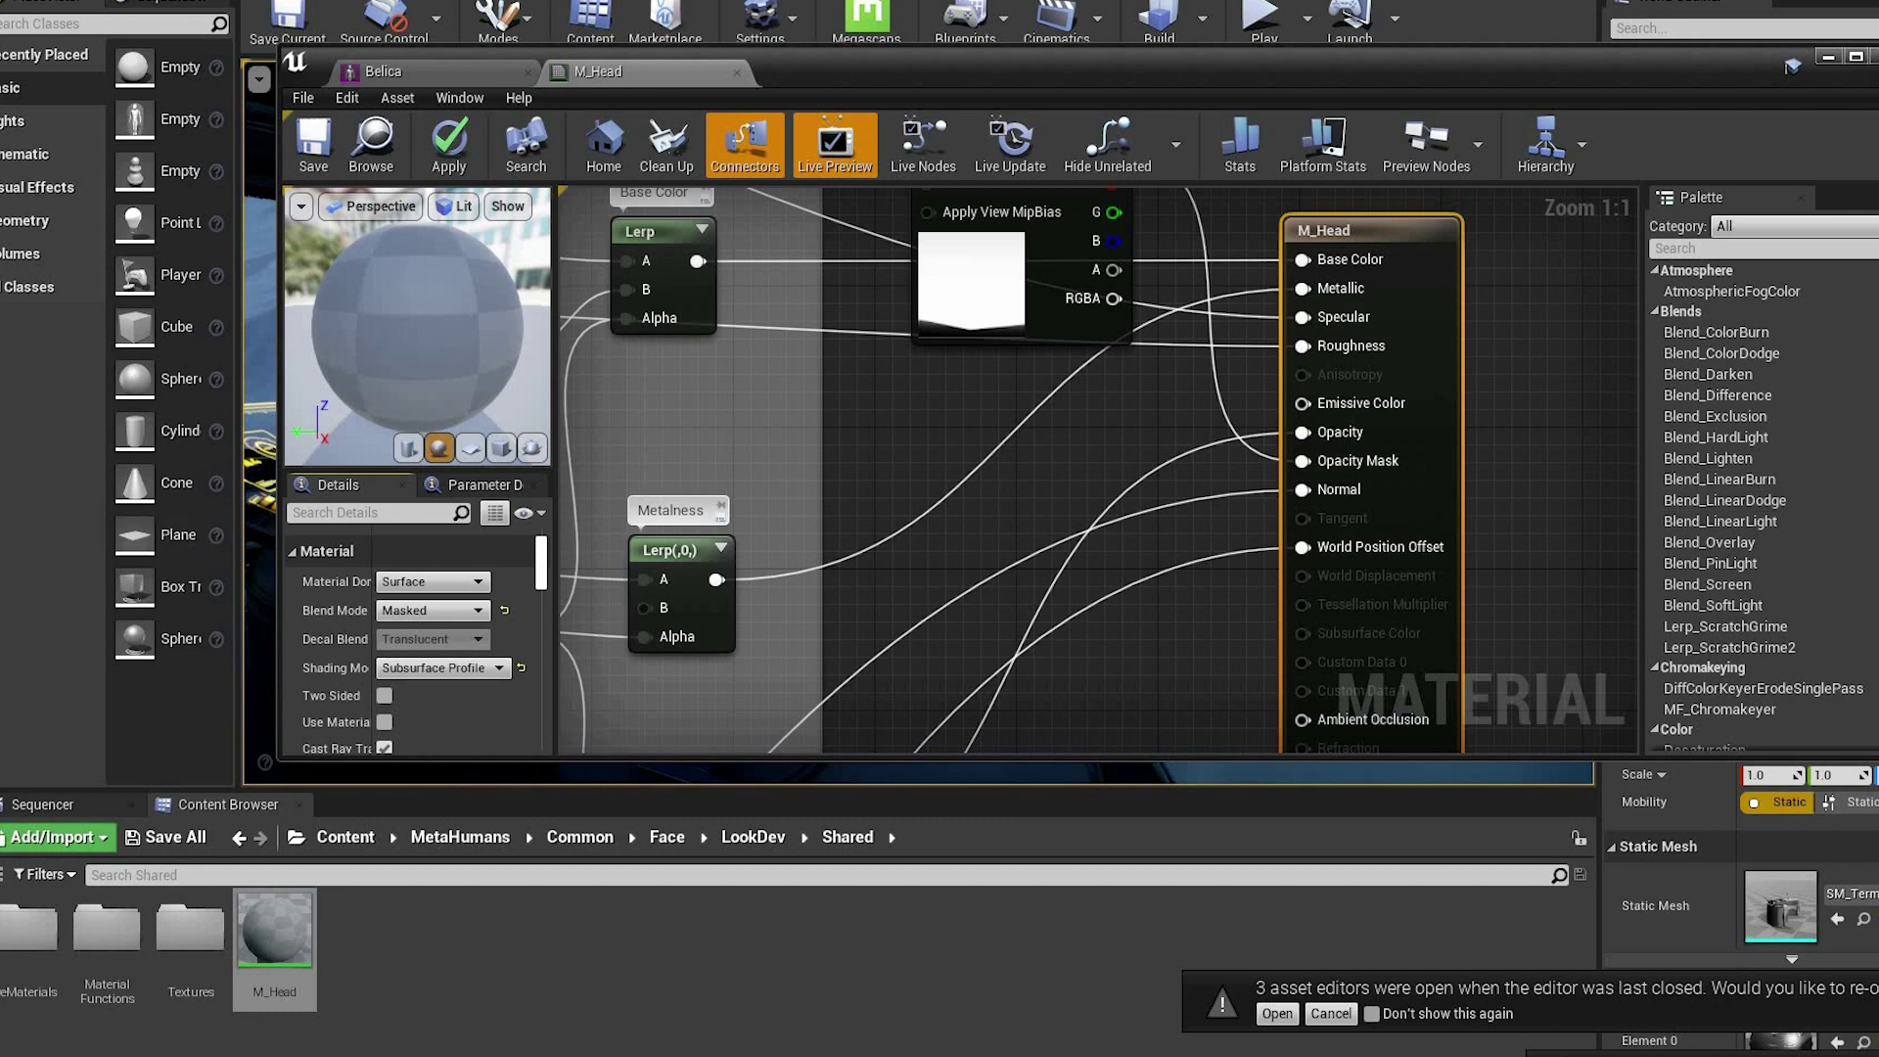
- Import the opacitymask PNG from D:/Filmmaking/Materials into the project's Shared folder
key("alt+Tab")
left_click_drag(739, 414, 966, 349)
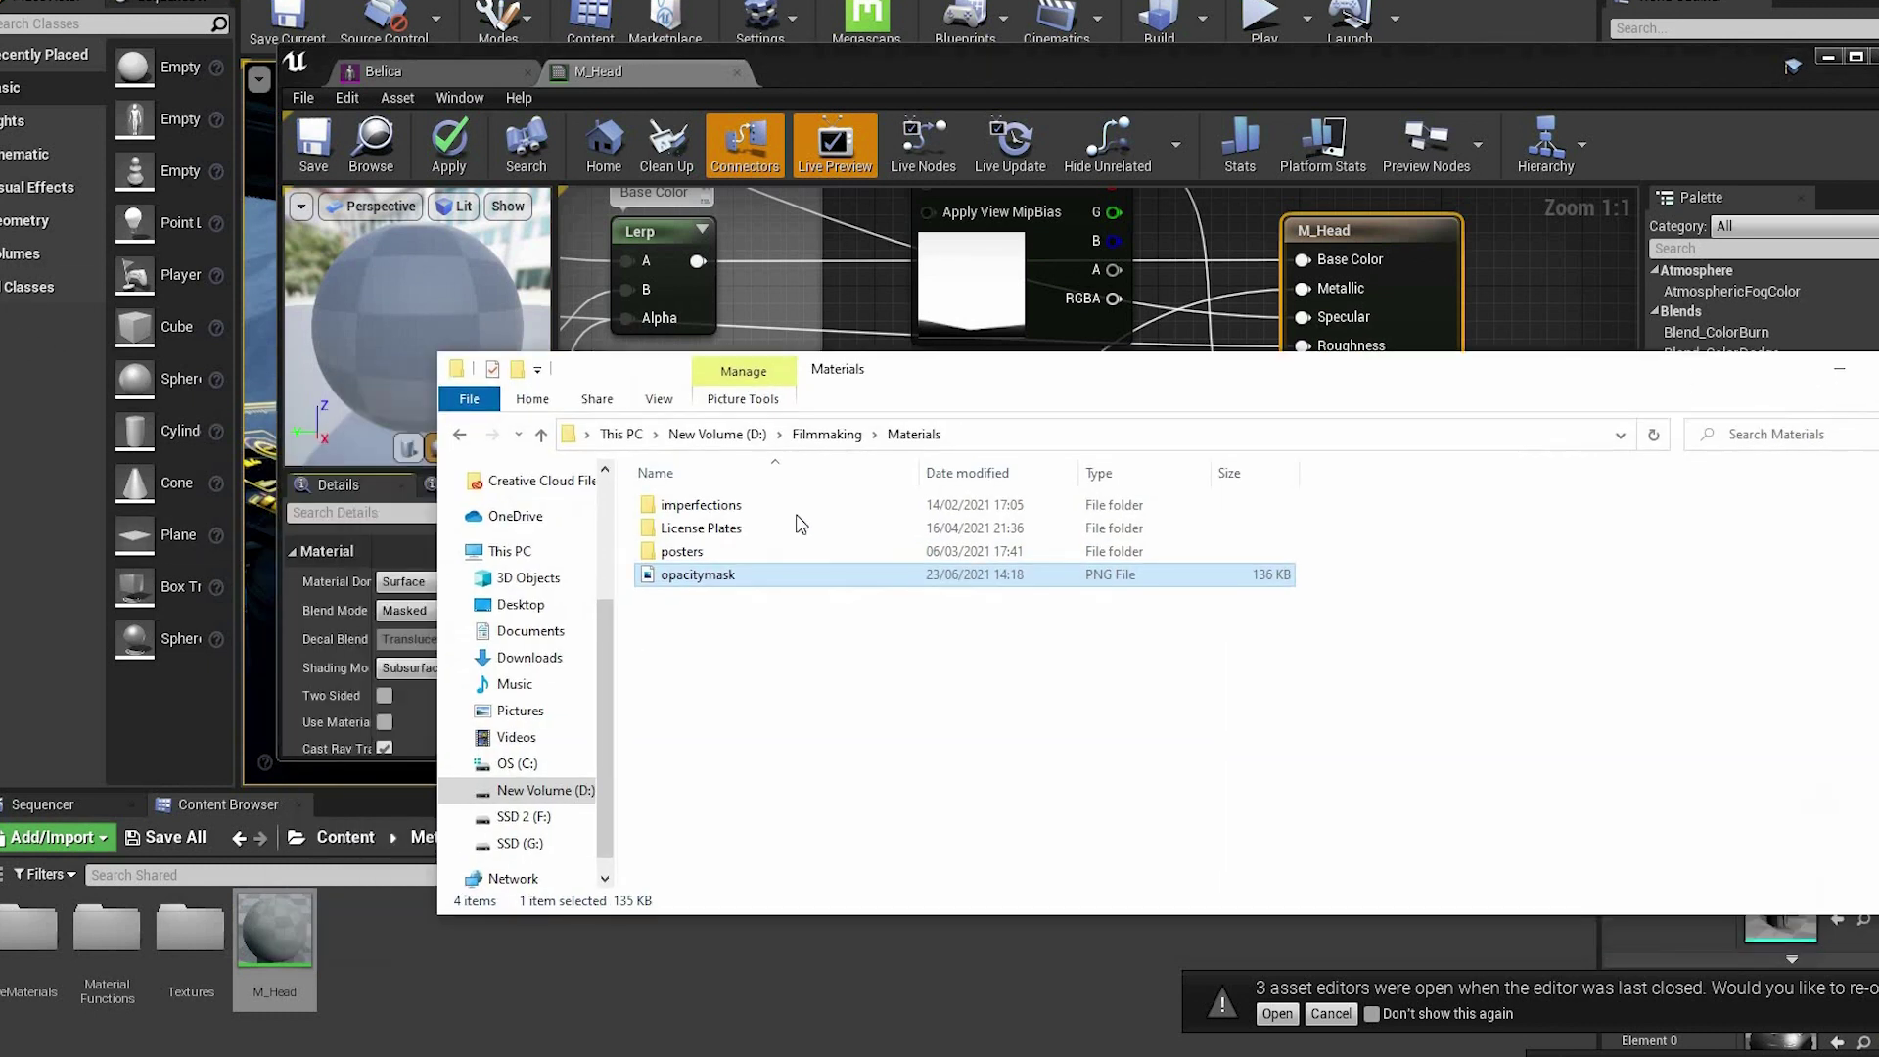
left_click_drag(780, 554, 528, 964)
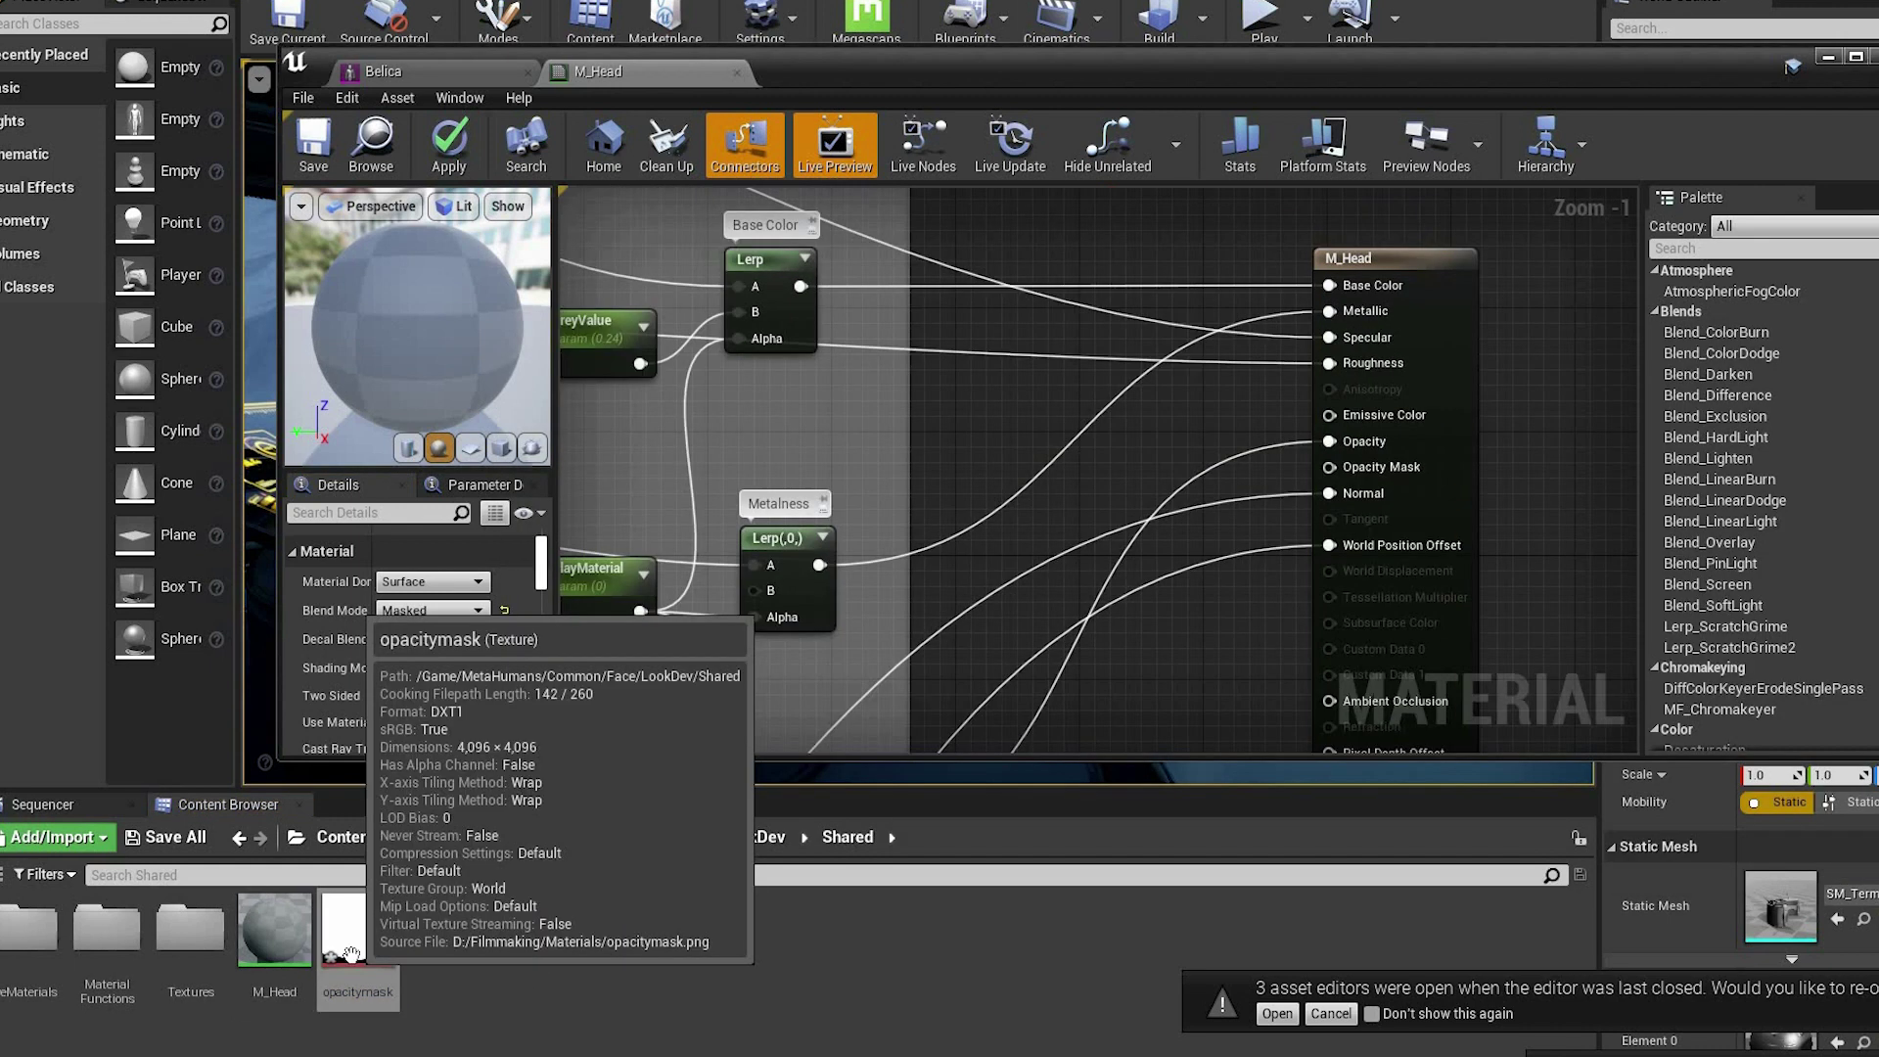
- Add opacitymask to the graph as a Texture Sample, connect its RGB output to M_Head's Opacity Mask, and save the material
left_click_drag(1038, 637, 954, 426)
left_click_drag(1131, 458, 1327, 467)
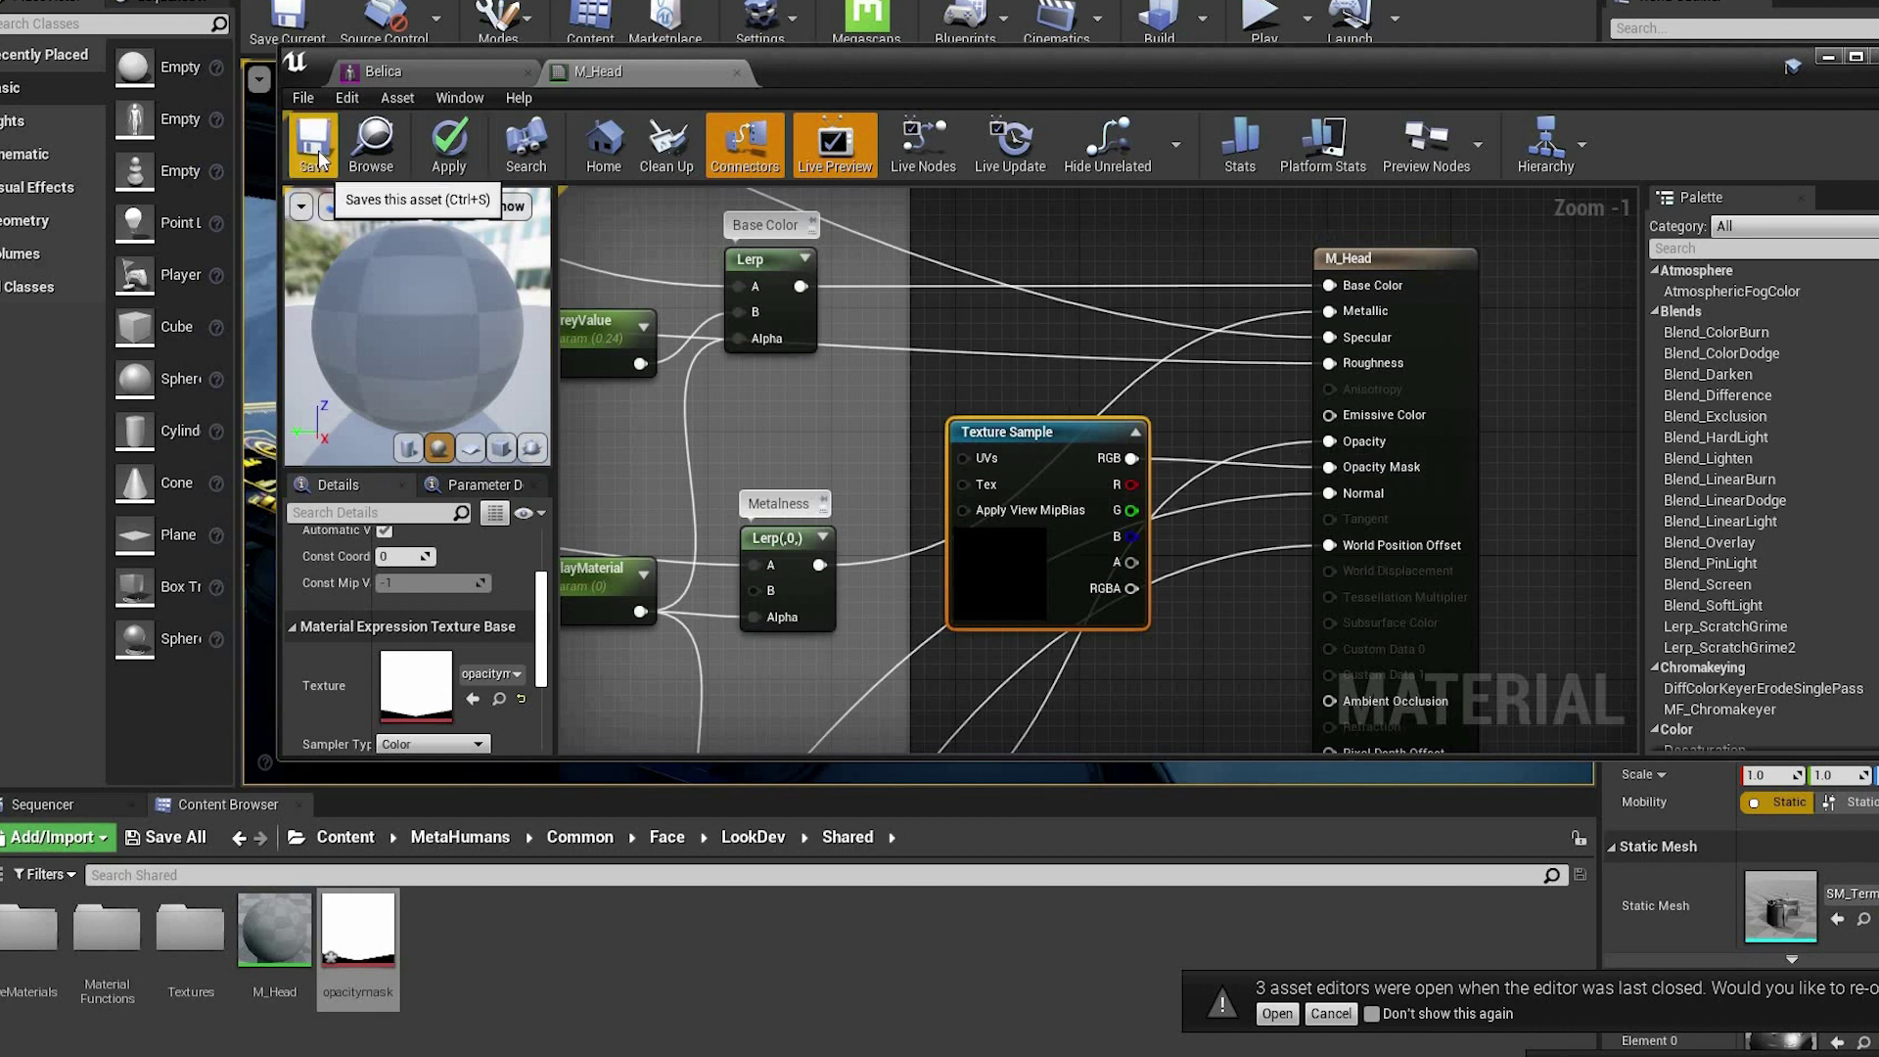
left_click(314, 145)
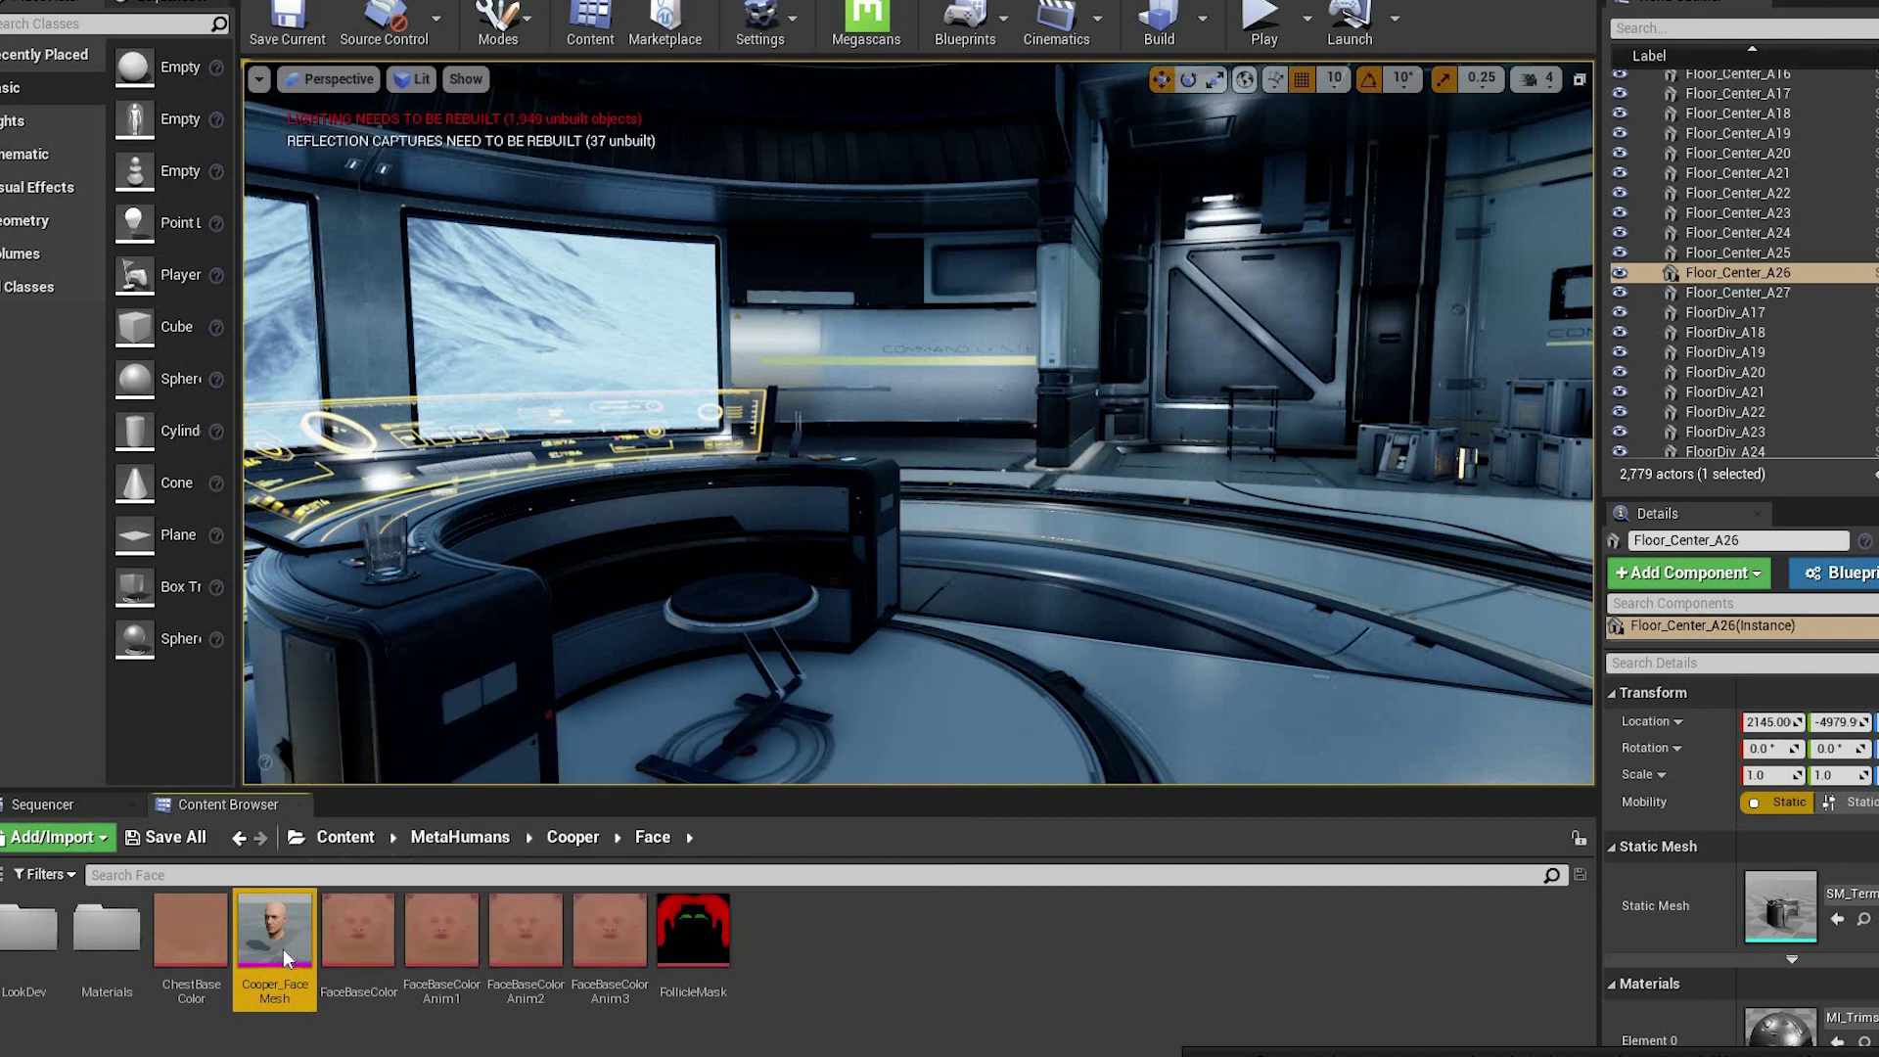
- Open Cooper_FaceMesh from Cooper's Face folder and examine the neck area of the head up close
double_click(281, 946)
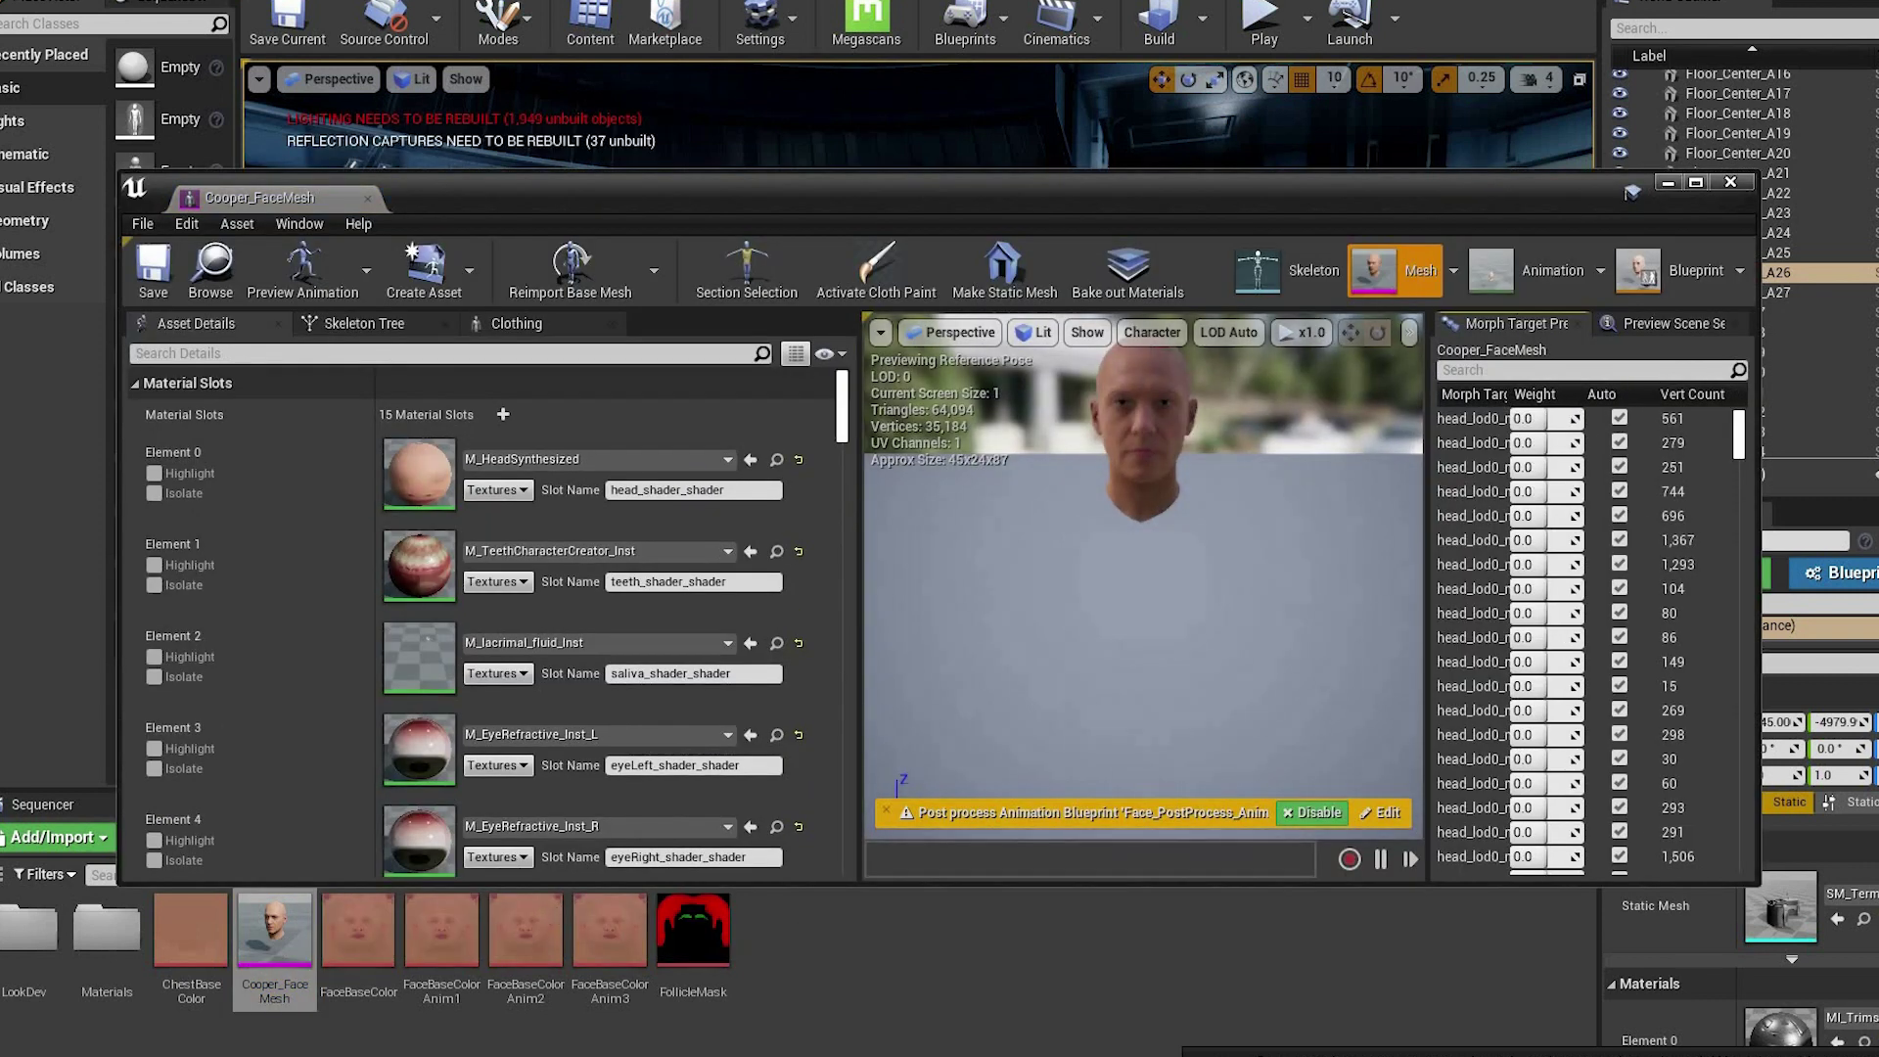
left_click_drag(1142, 576, 1360, 575, "alt")
scroll(1143, 575, "up", 5)
mouse_move(1257, 507)
left_mouse_down("alt")
mouse_move(1330, 519)
mouse_move(1287, 534)
mouse_move(1257, 508)
left_mouse_up("alt")
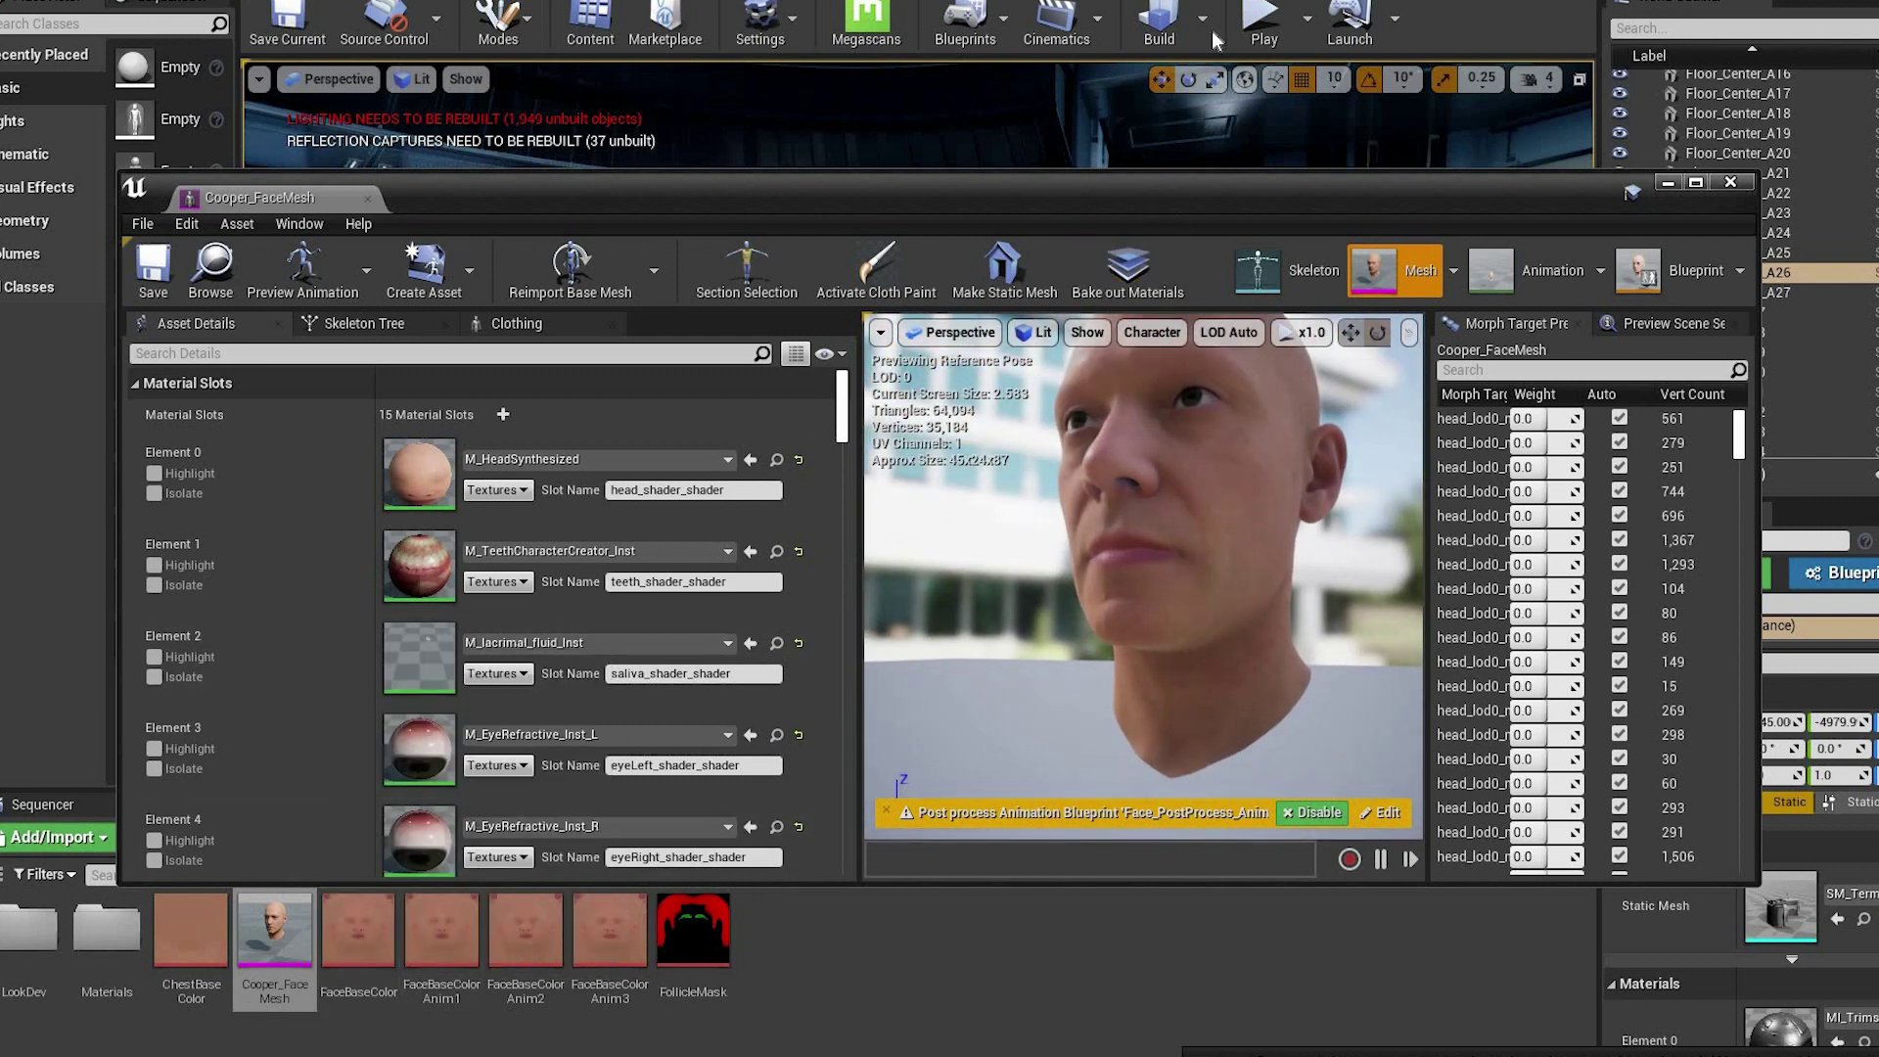
- Open Vivian_FaceMesh from Vivian-A's Face folder and examine the neck area of the head up close
left_click_drag(1145, 196, 1213, 32)
left_click(470, 837)
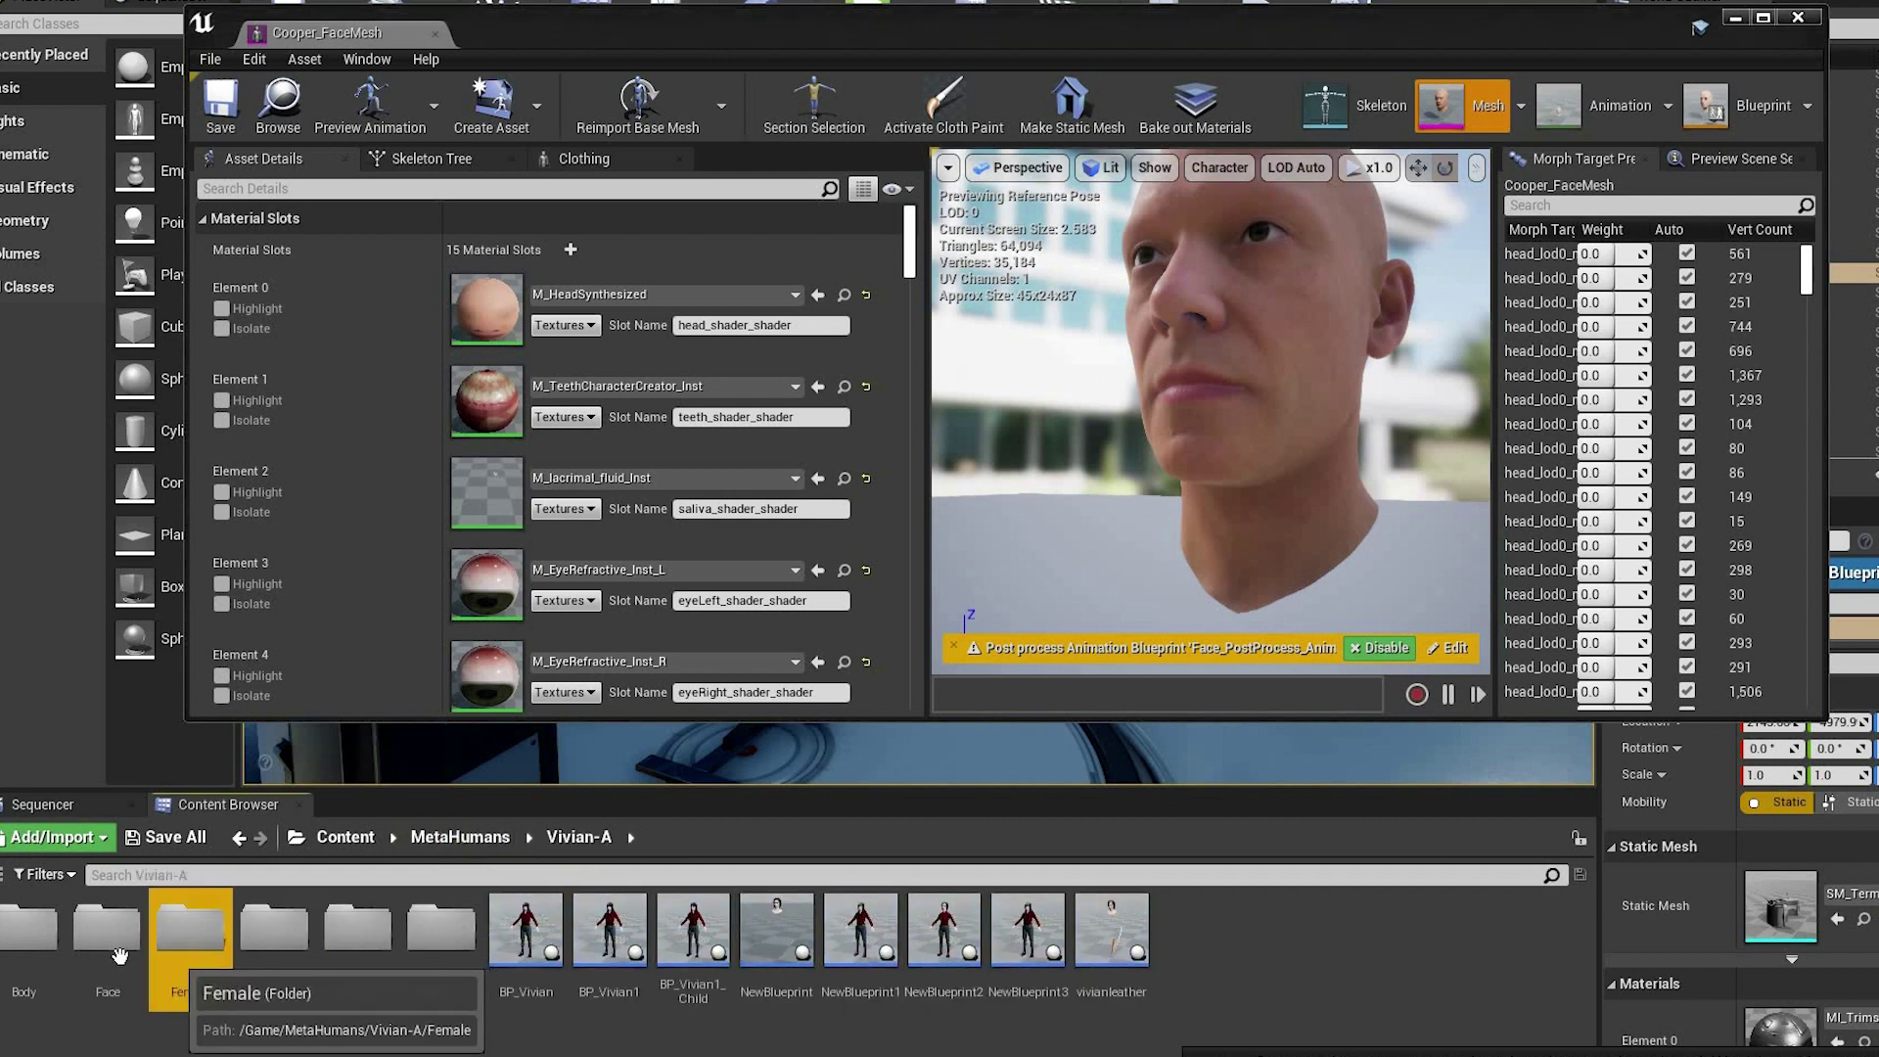
double_click(190, 924)
double_click(694, 927)
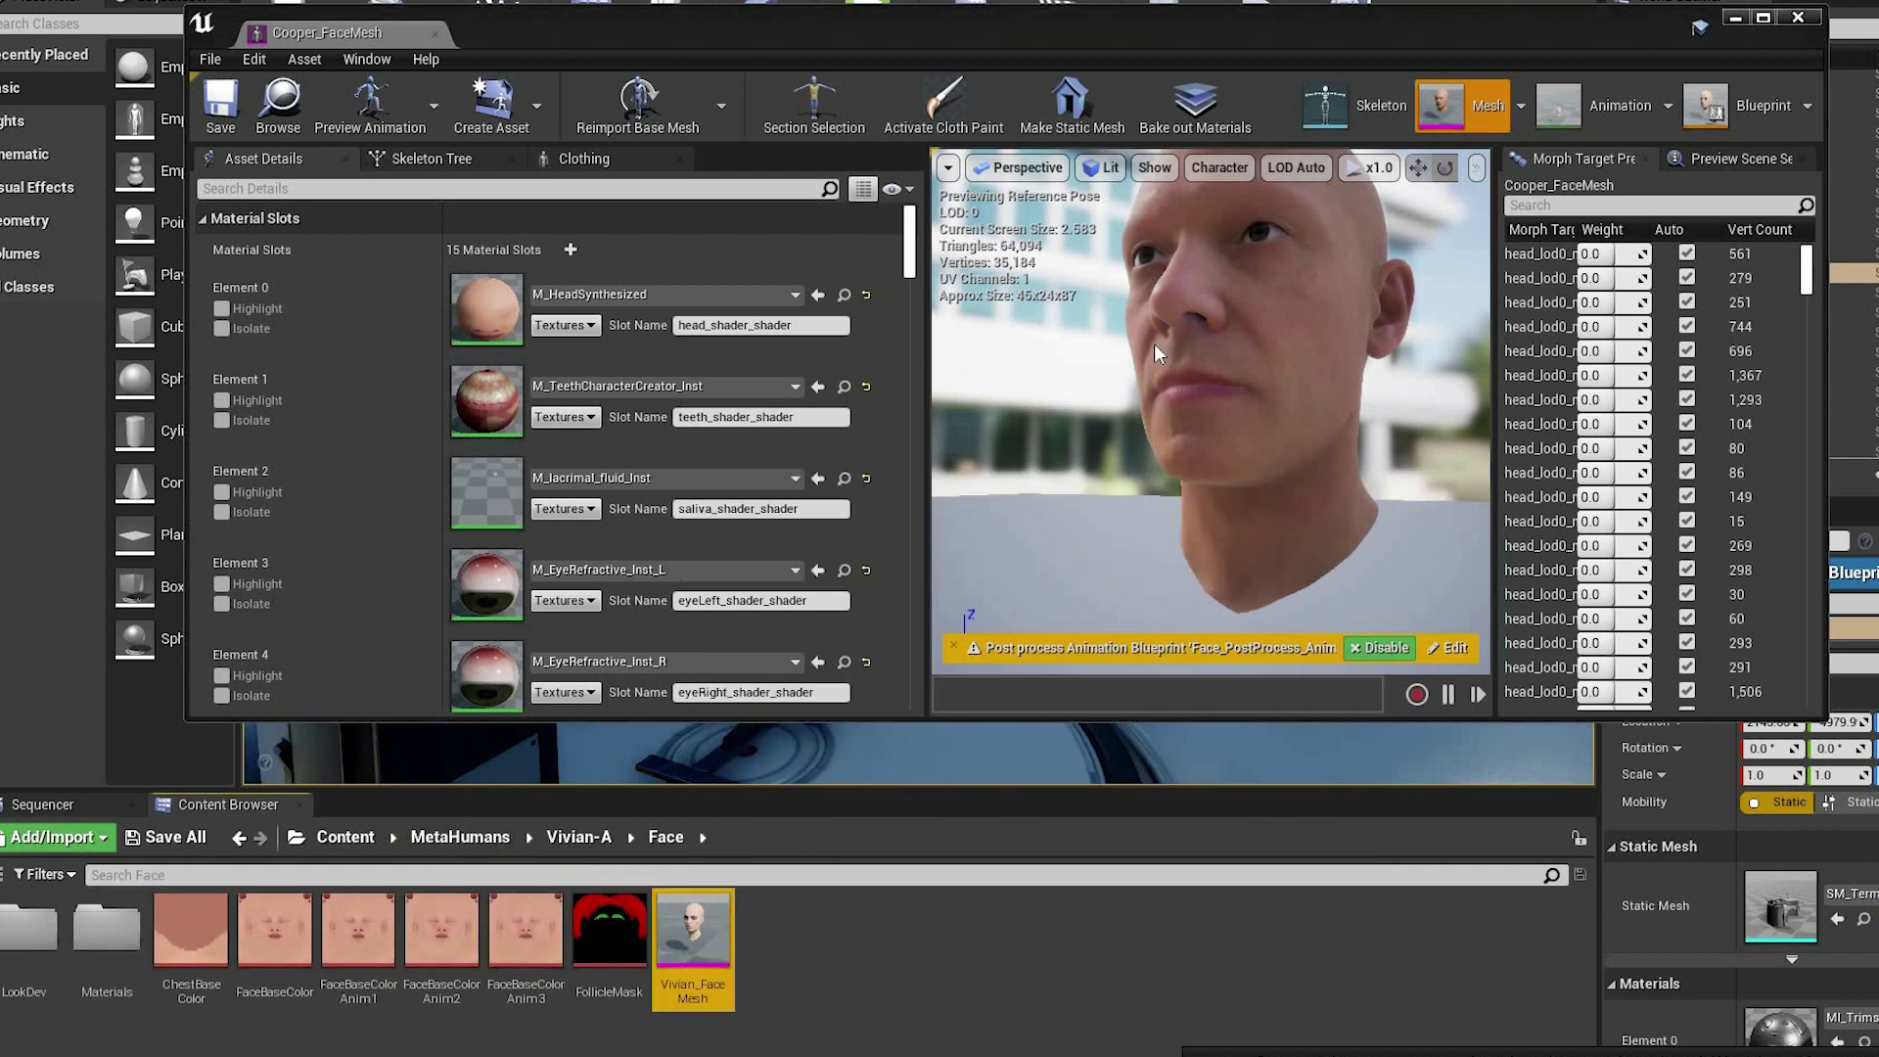
right_click_drag(1211, 411, 1210, 303)
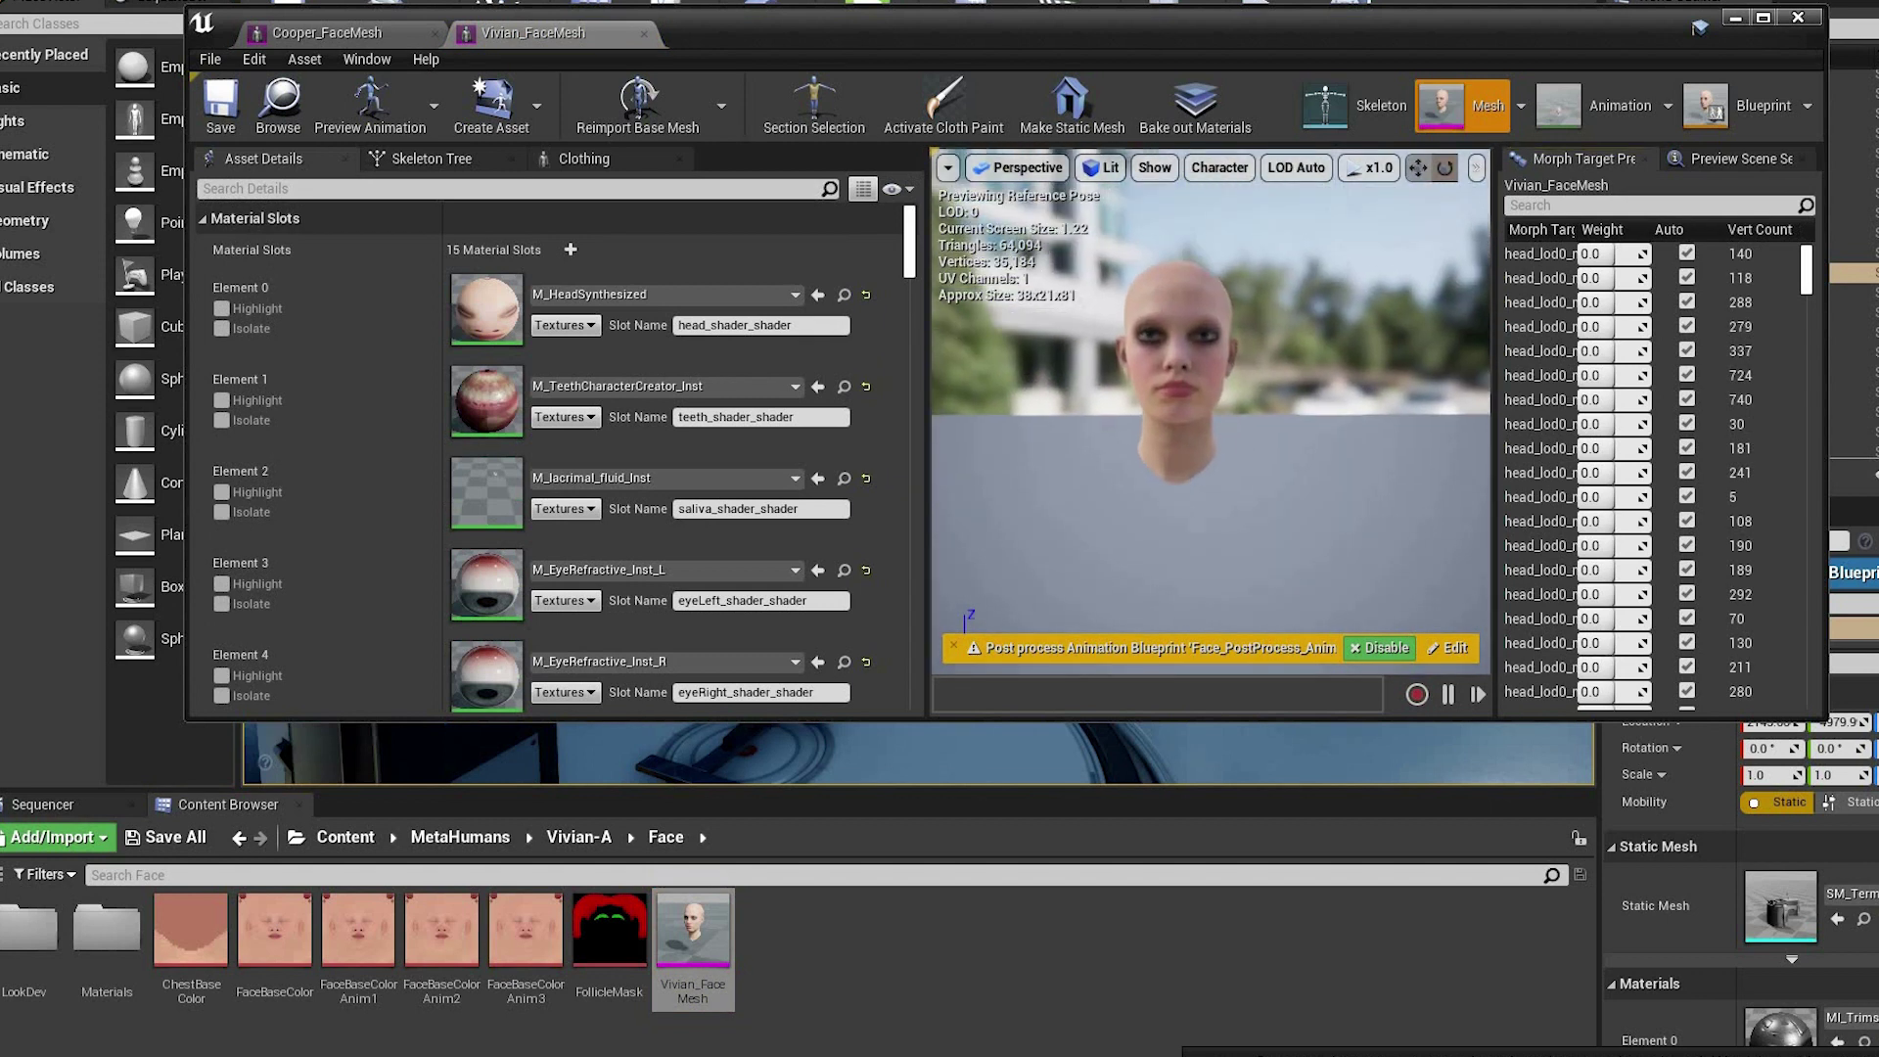
scroll(1210, 410, "up", 5)
left_click_drag(1210, 411, 1380, 421, "alt")
scroll(1210, 411, "up", 3)
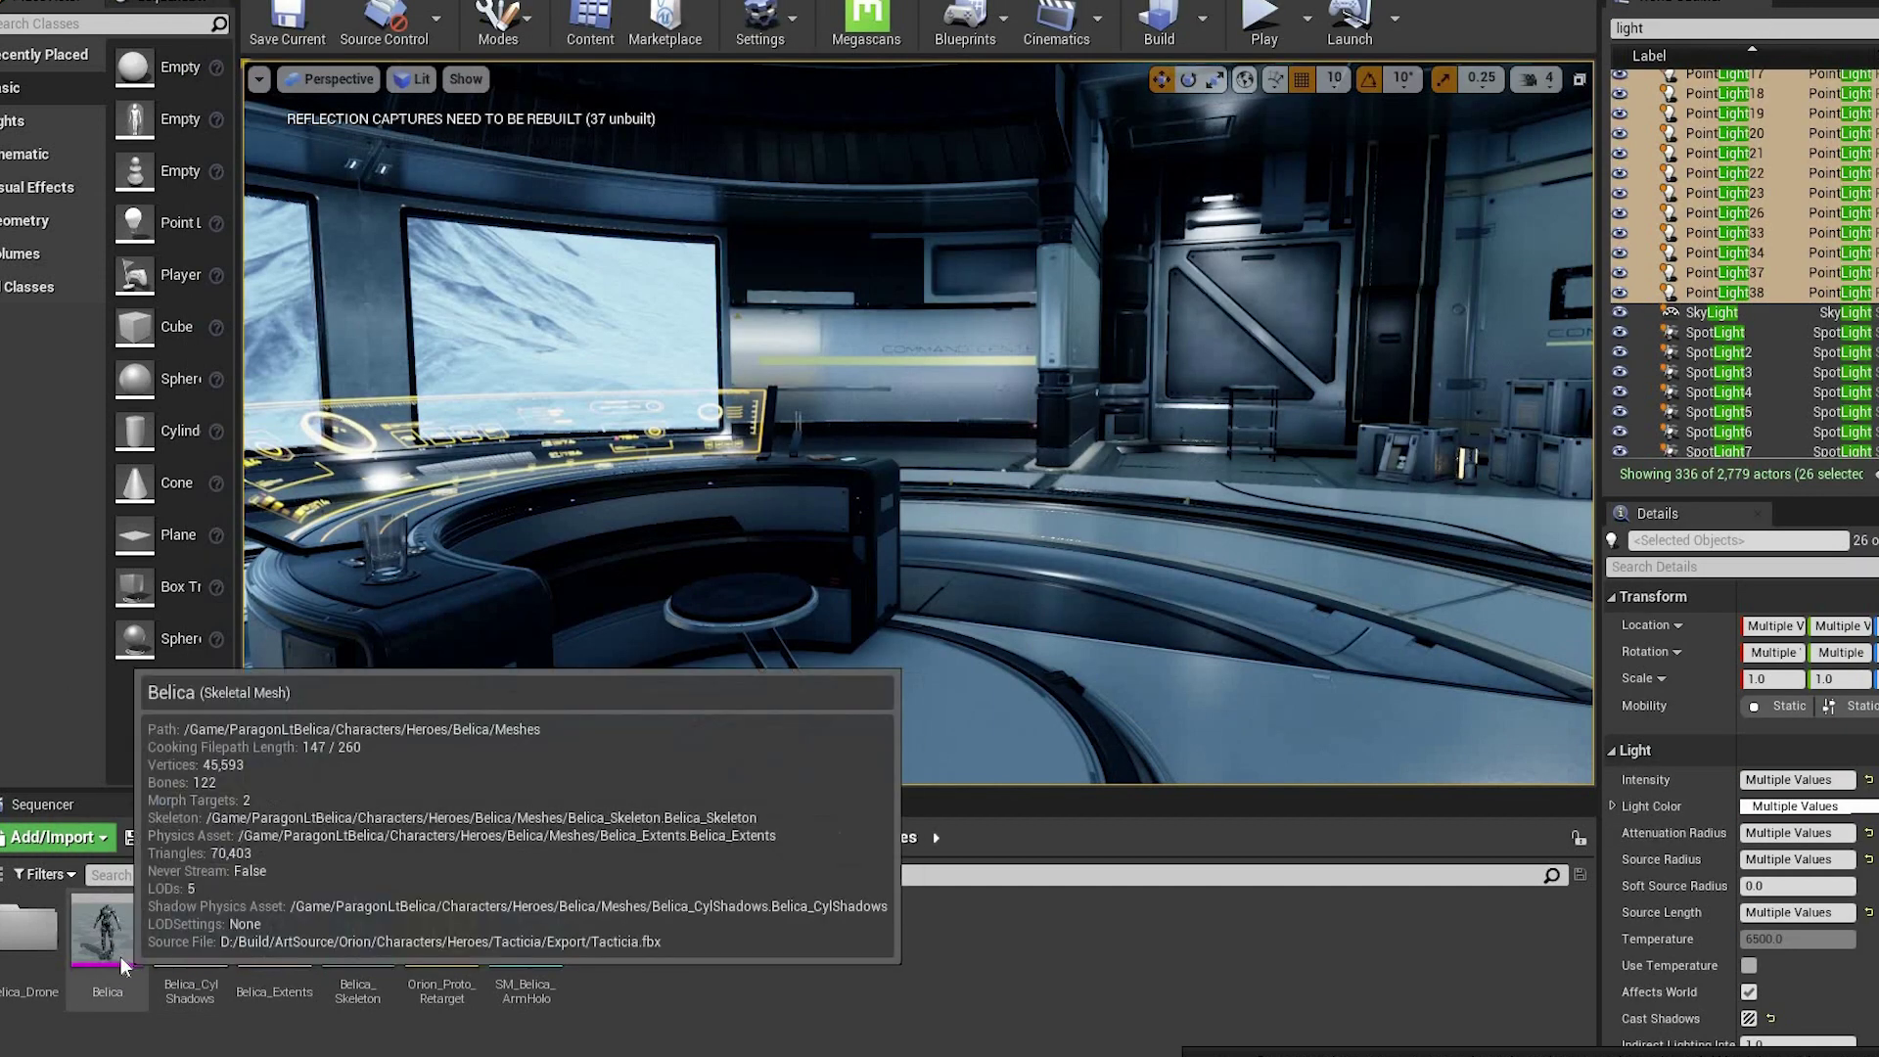
- Open the Belica skeletal mesh and check the enable and disable options of the LOD 0 head section
double_click(106, 930)
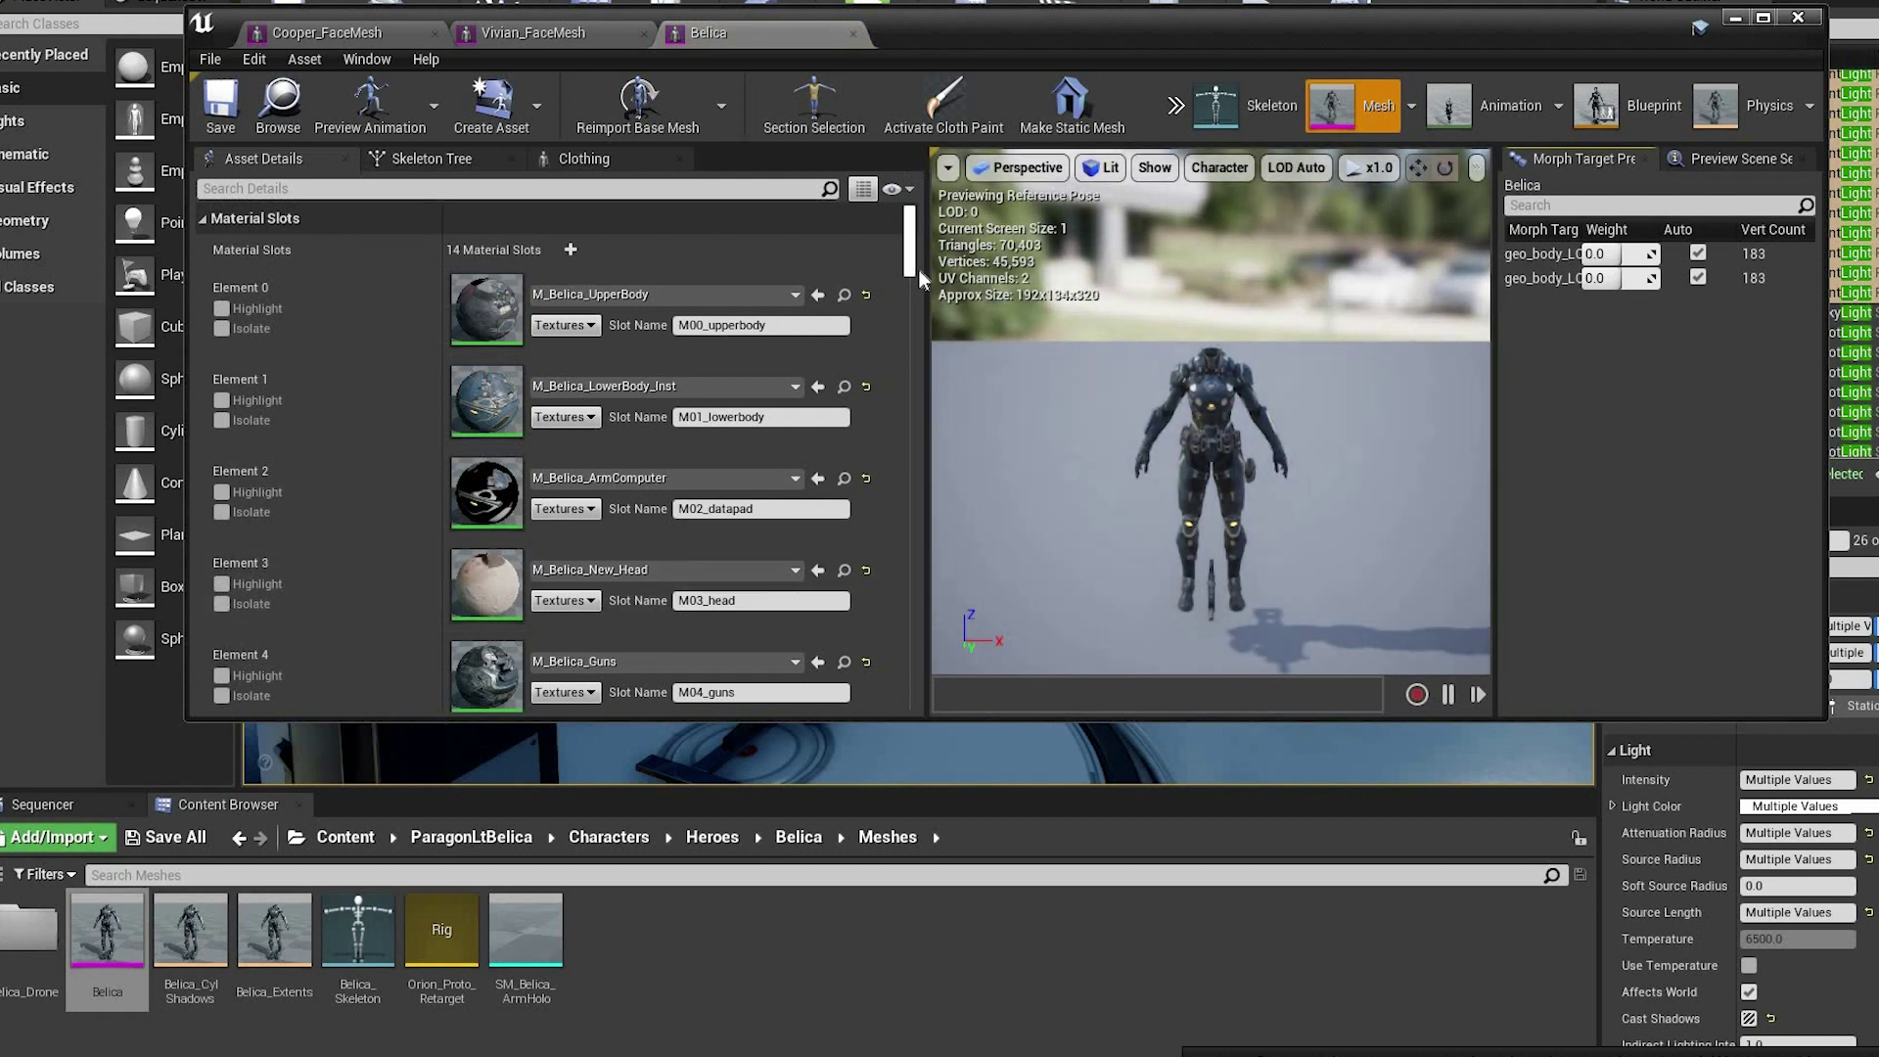
left_click_drag(912, 266, 908, 360)
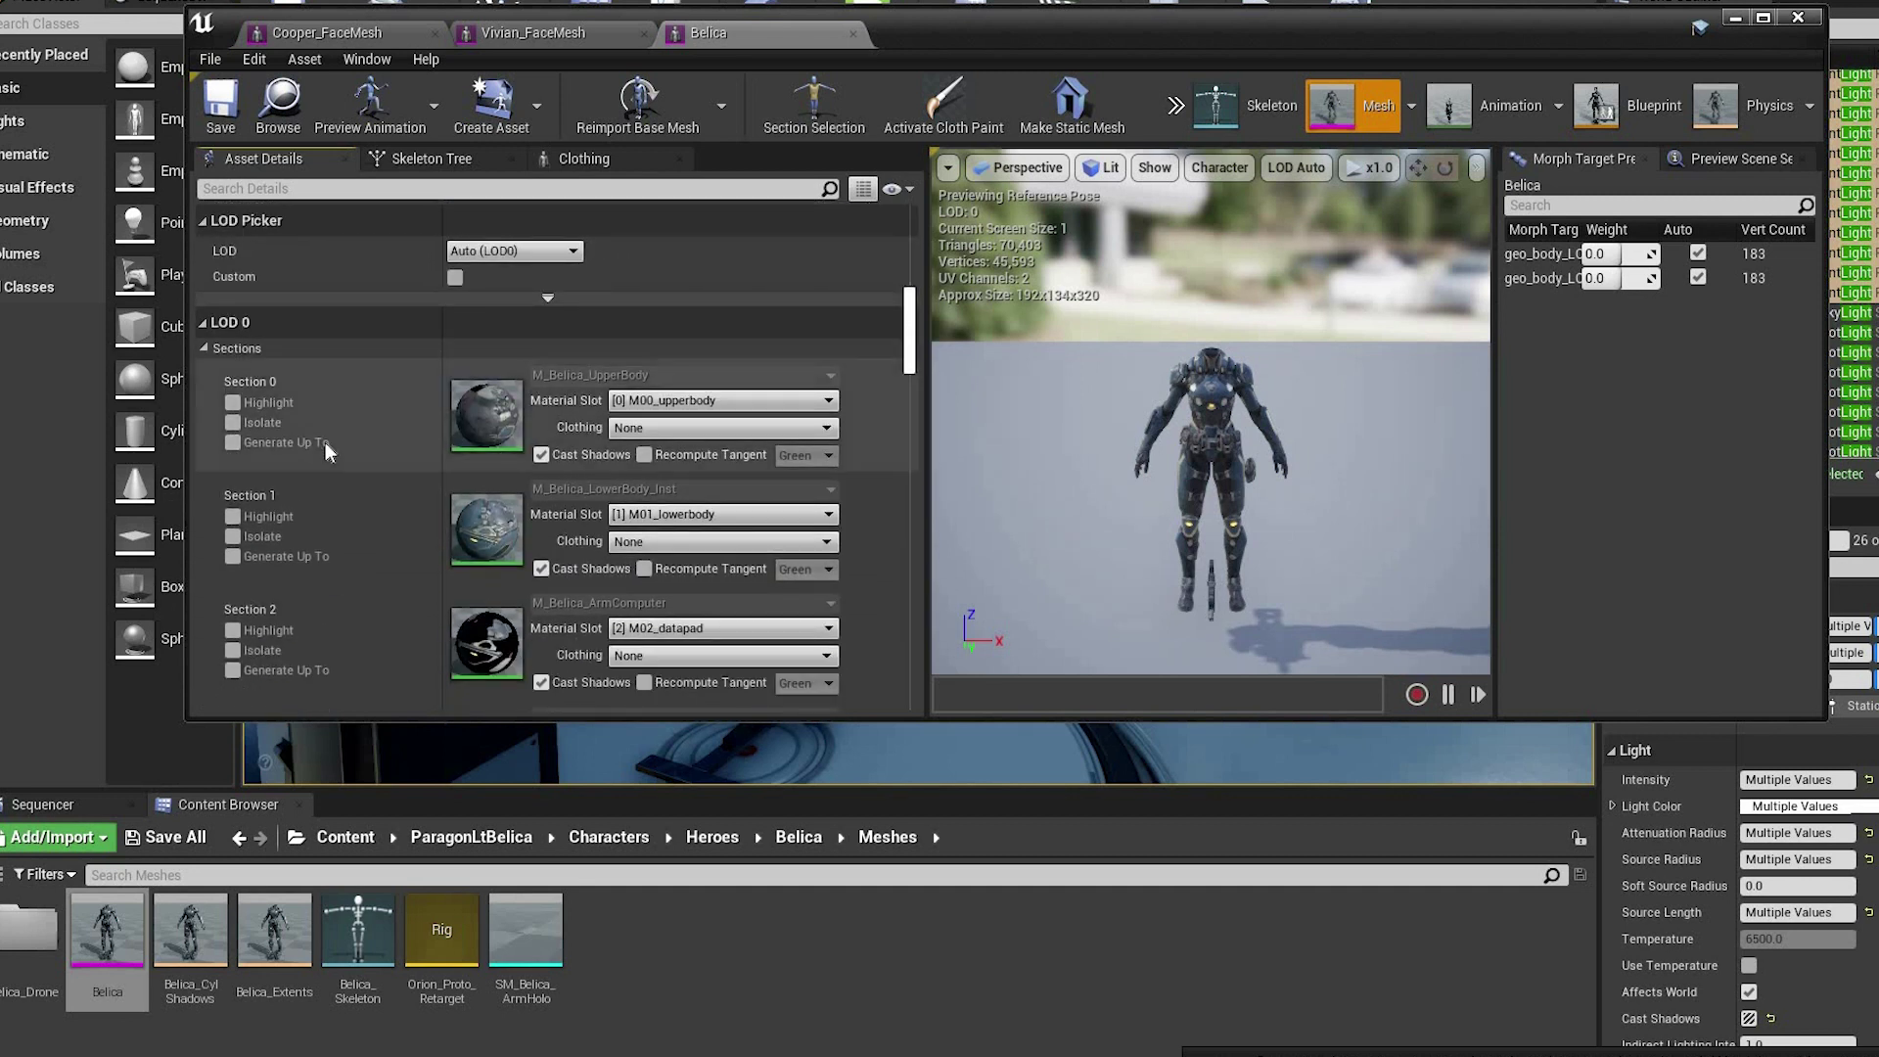
scroll(329, 445, "down", 7)
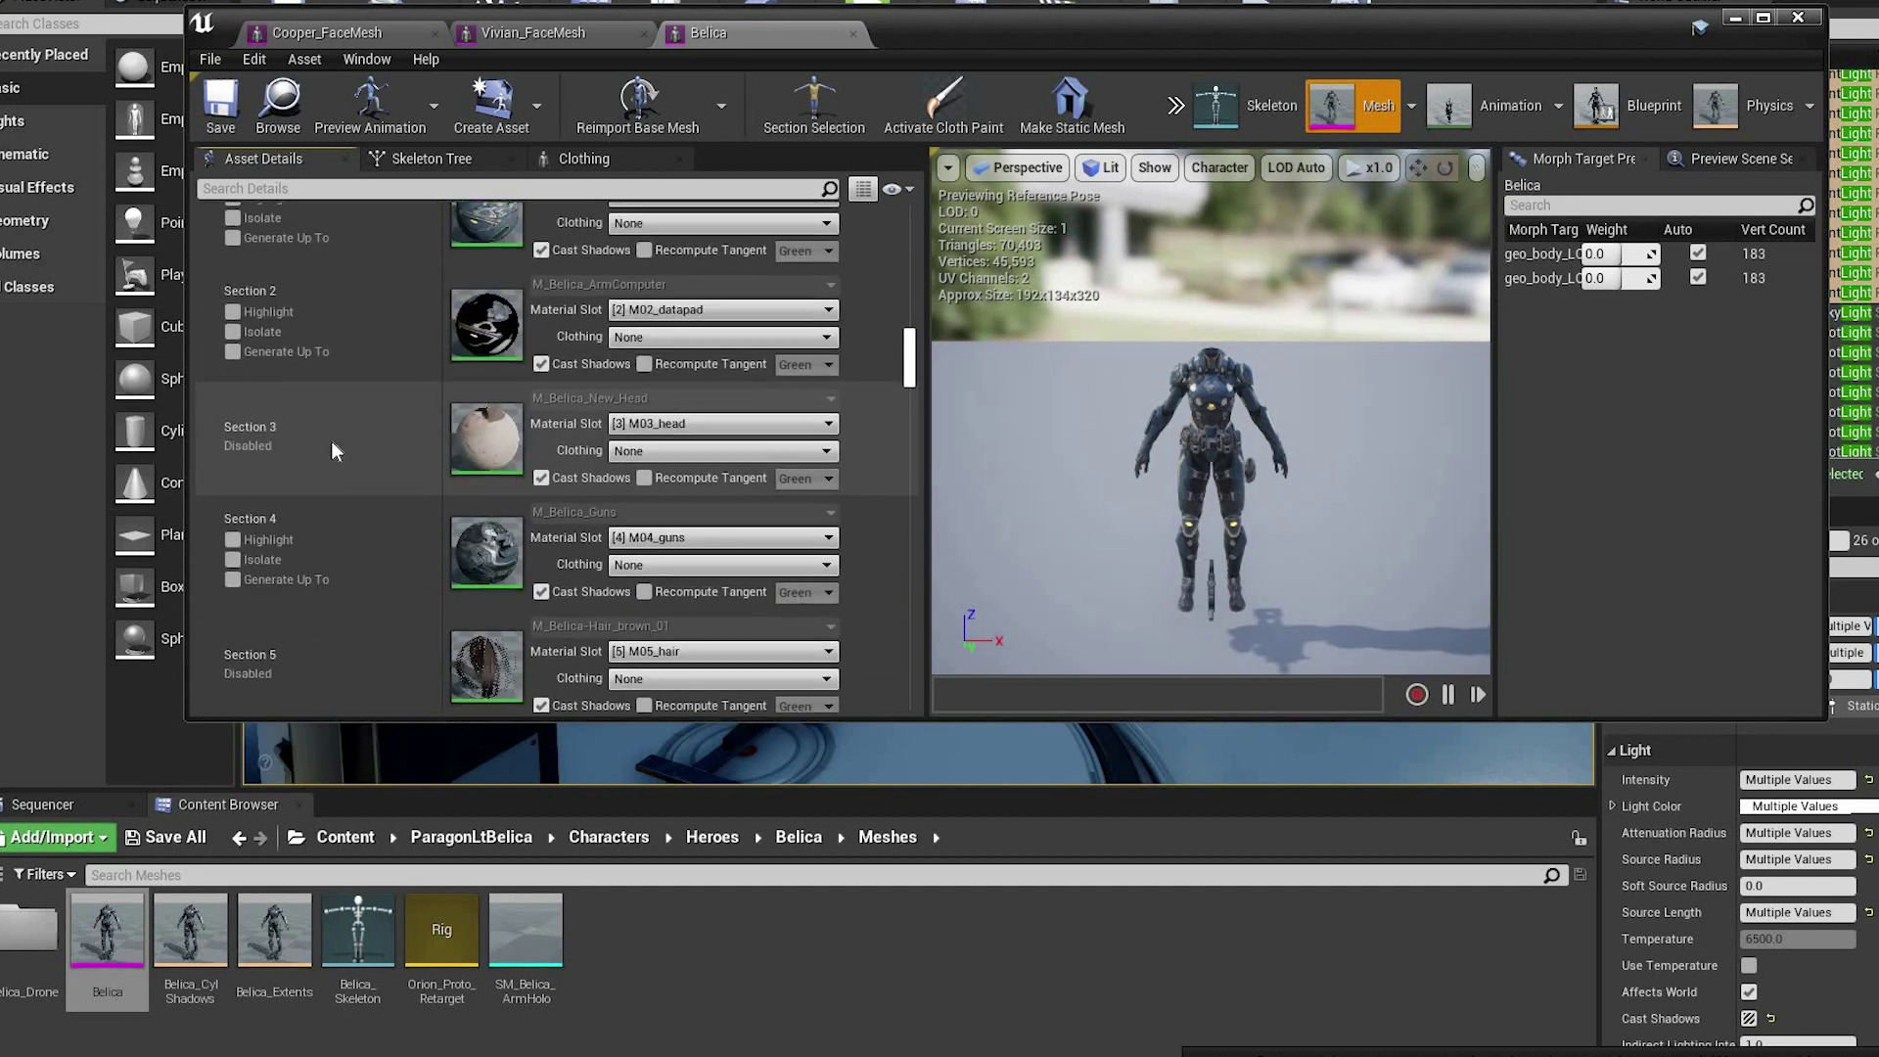
right_click(331, 449)
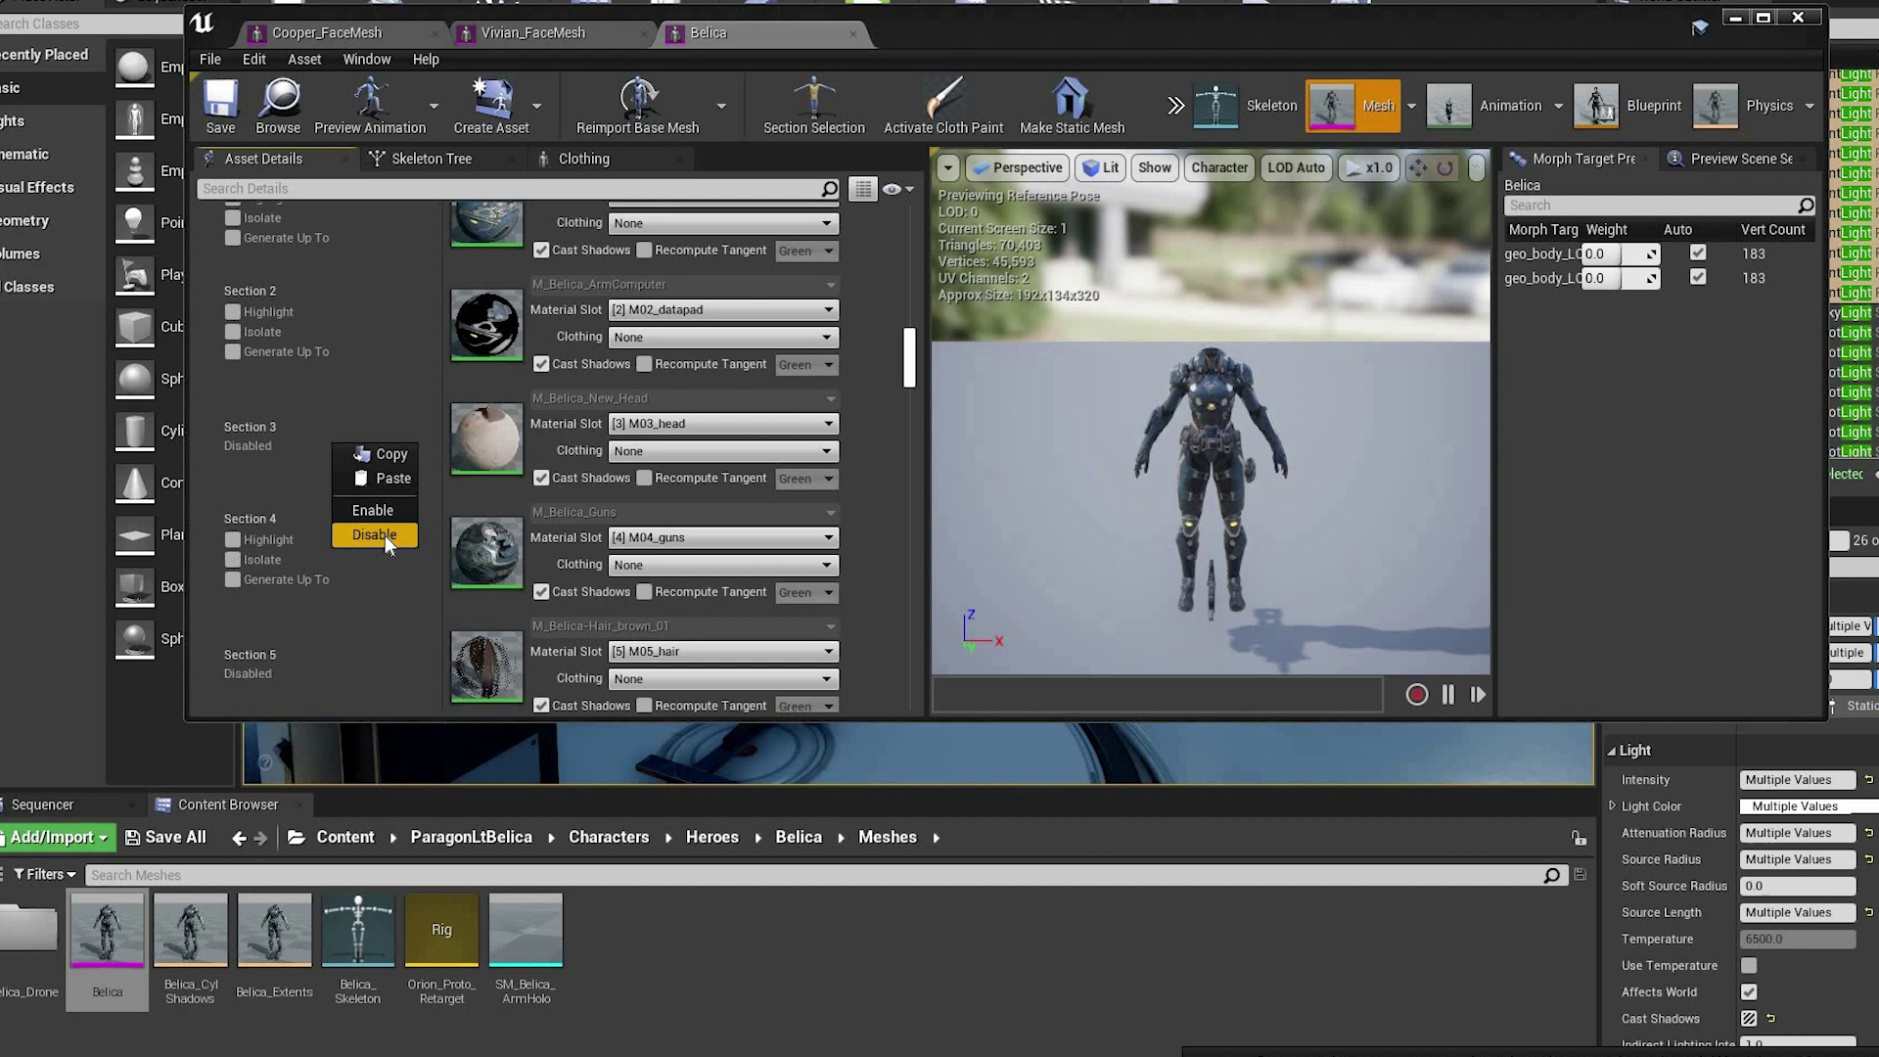
left_click(467, 449)
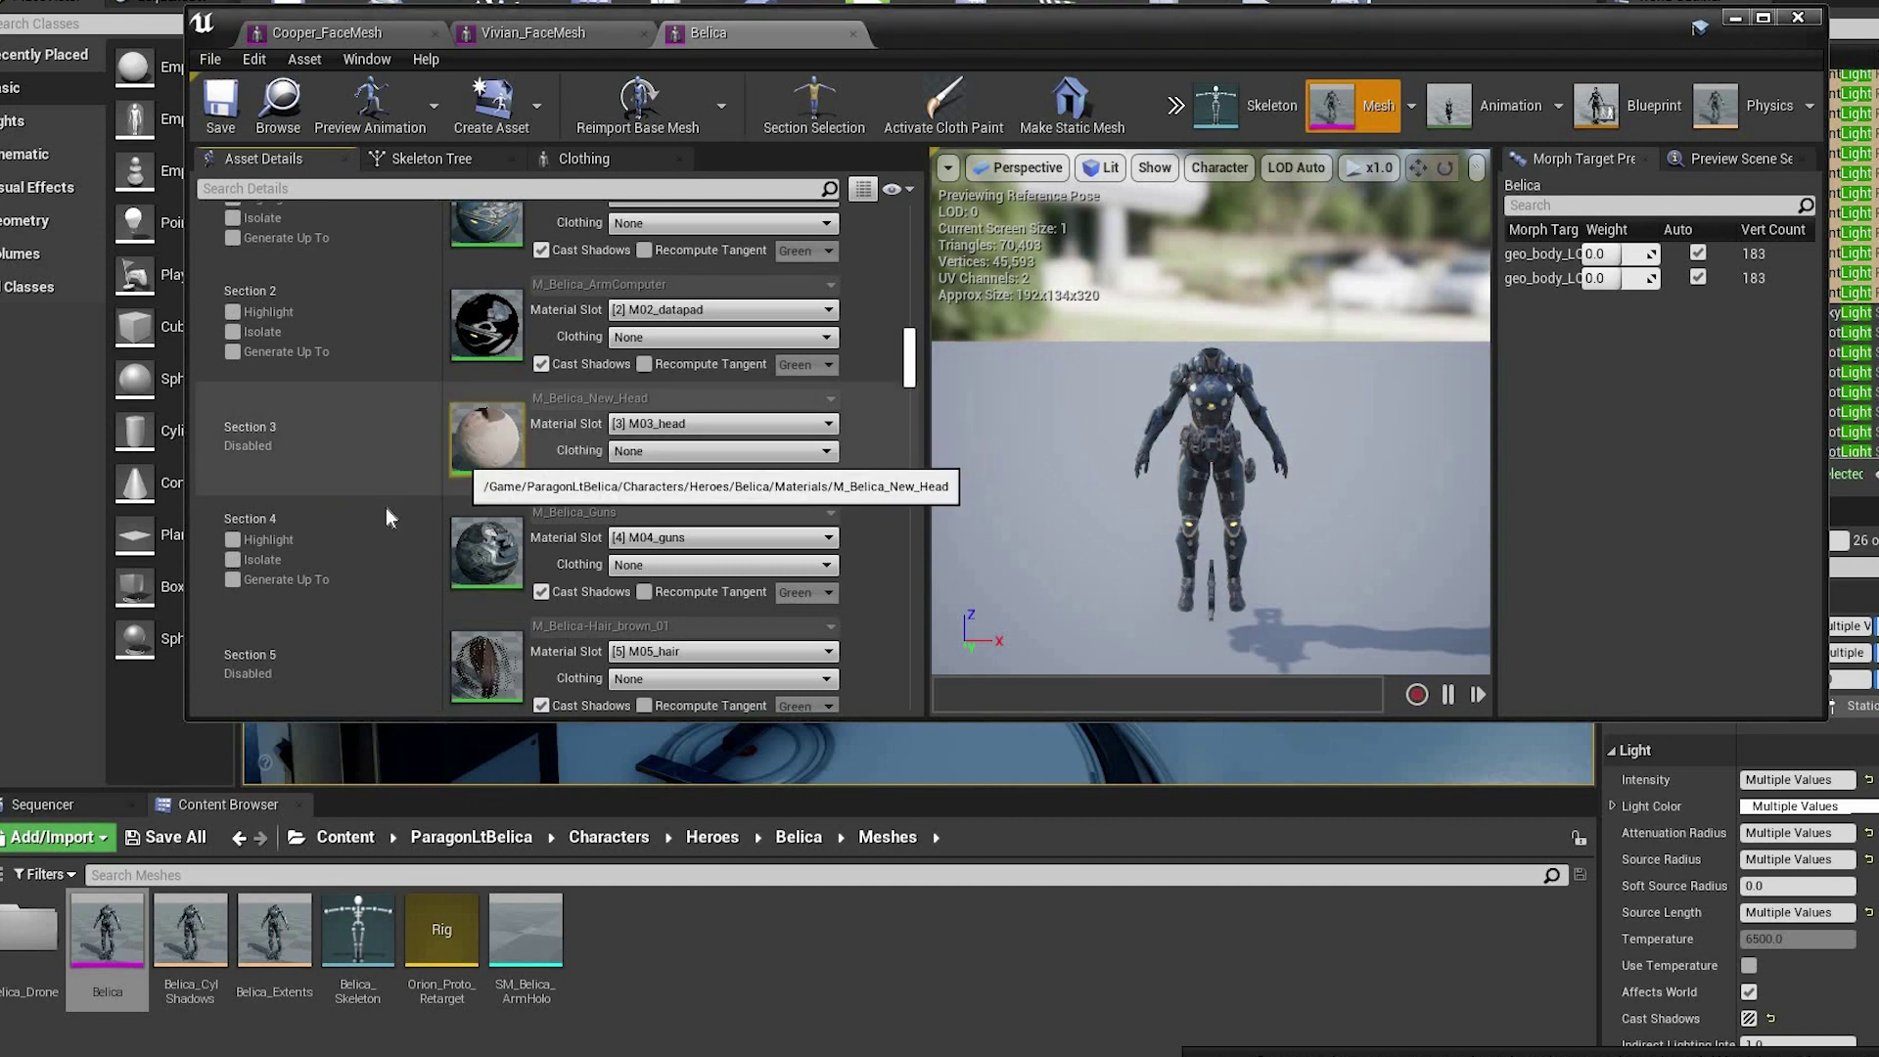
- Review the remaining LOD 0 sections of Belica, from hair and mouth to eyes and eyelashes, and minimize the mesh editor
scroll(411, 514, "down", 3)
scroll(405, 534, "down", 4)
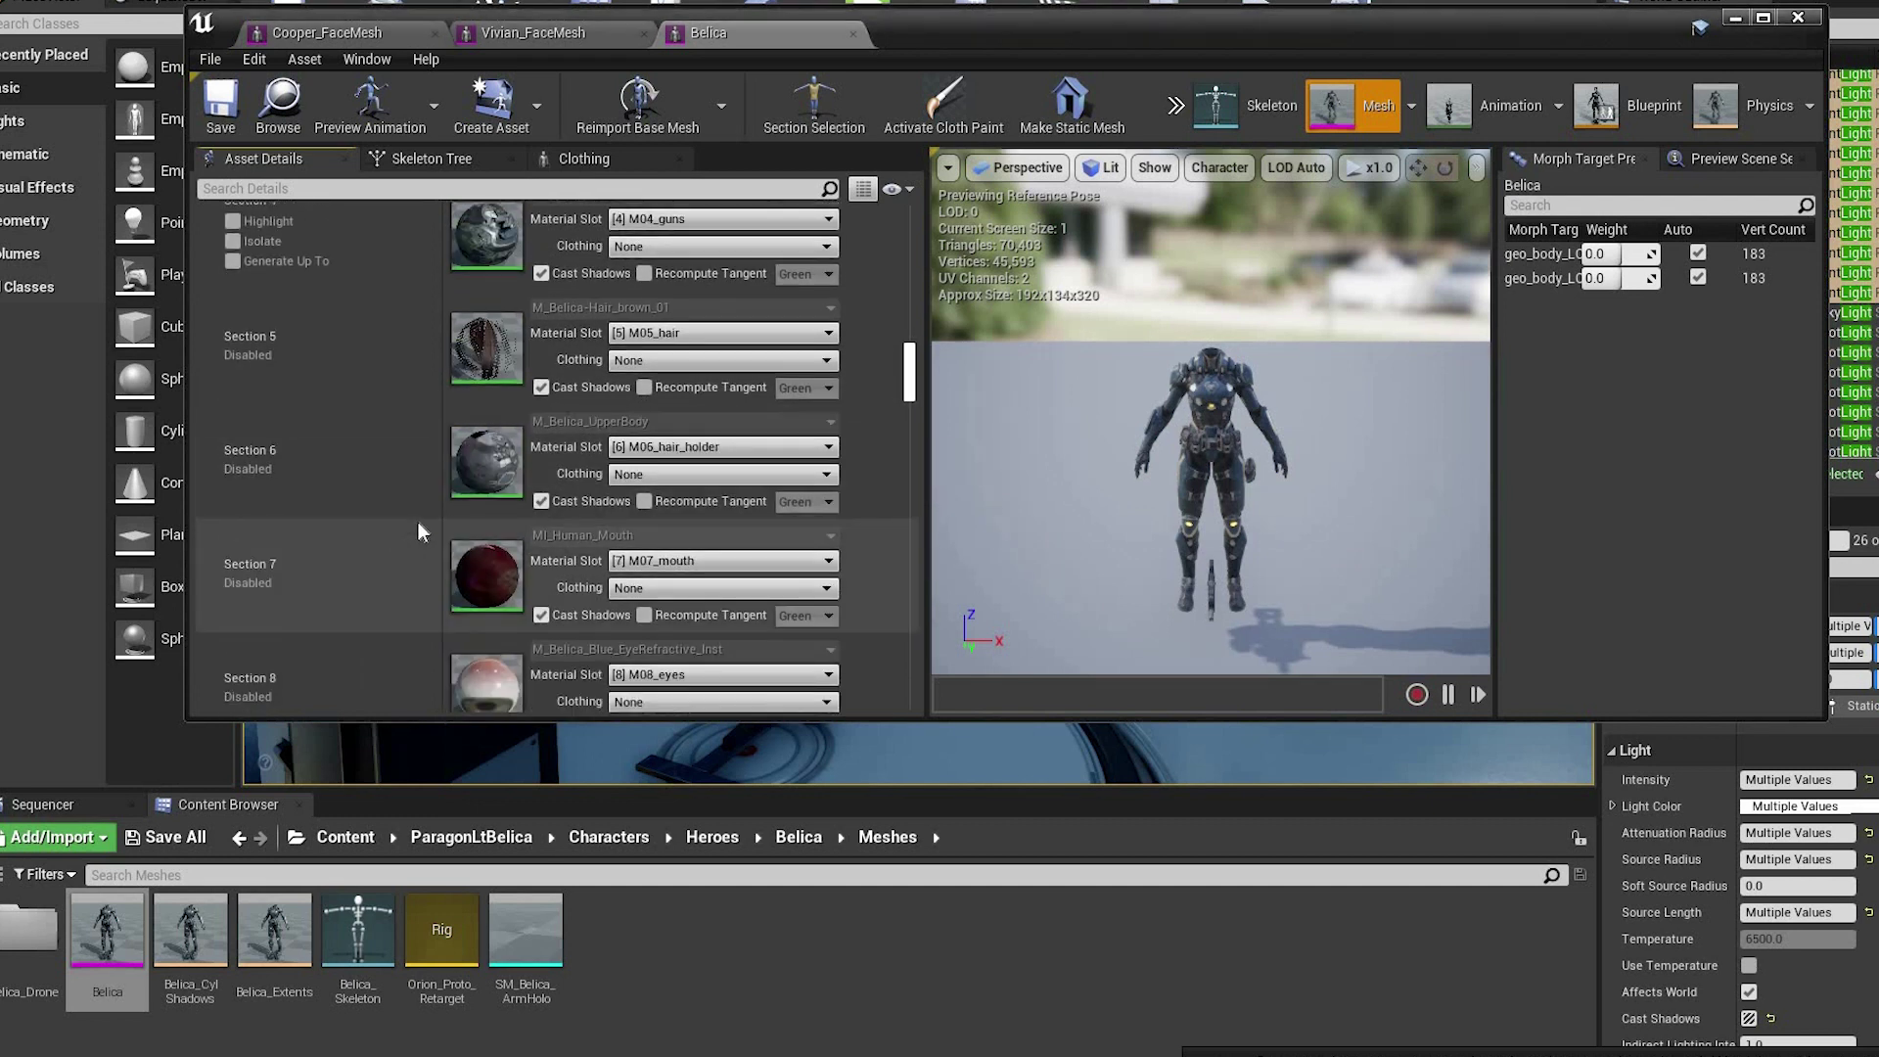
scroll(443, 481, "down", 4)
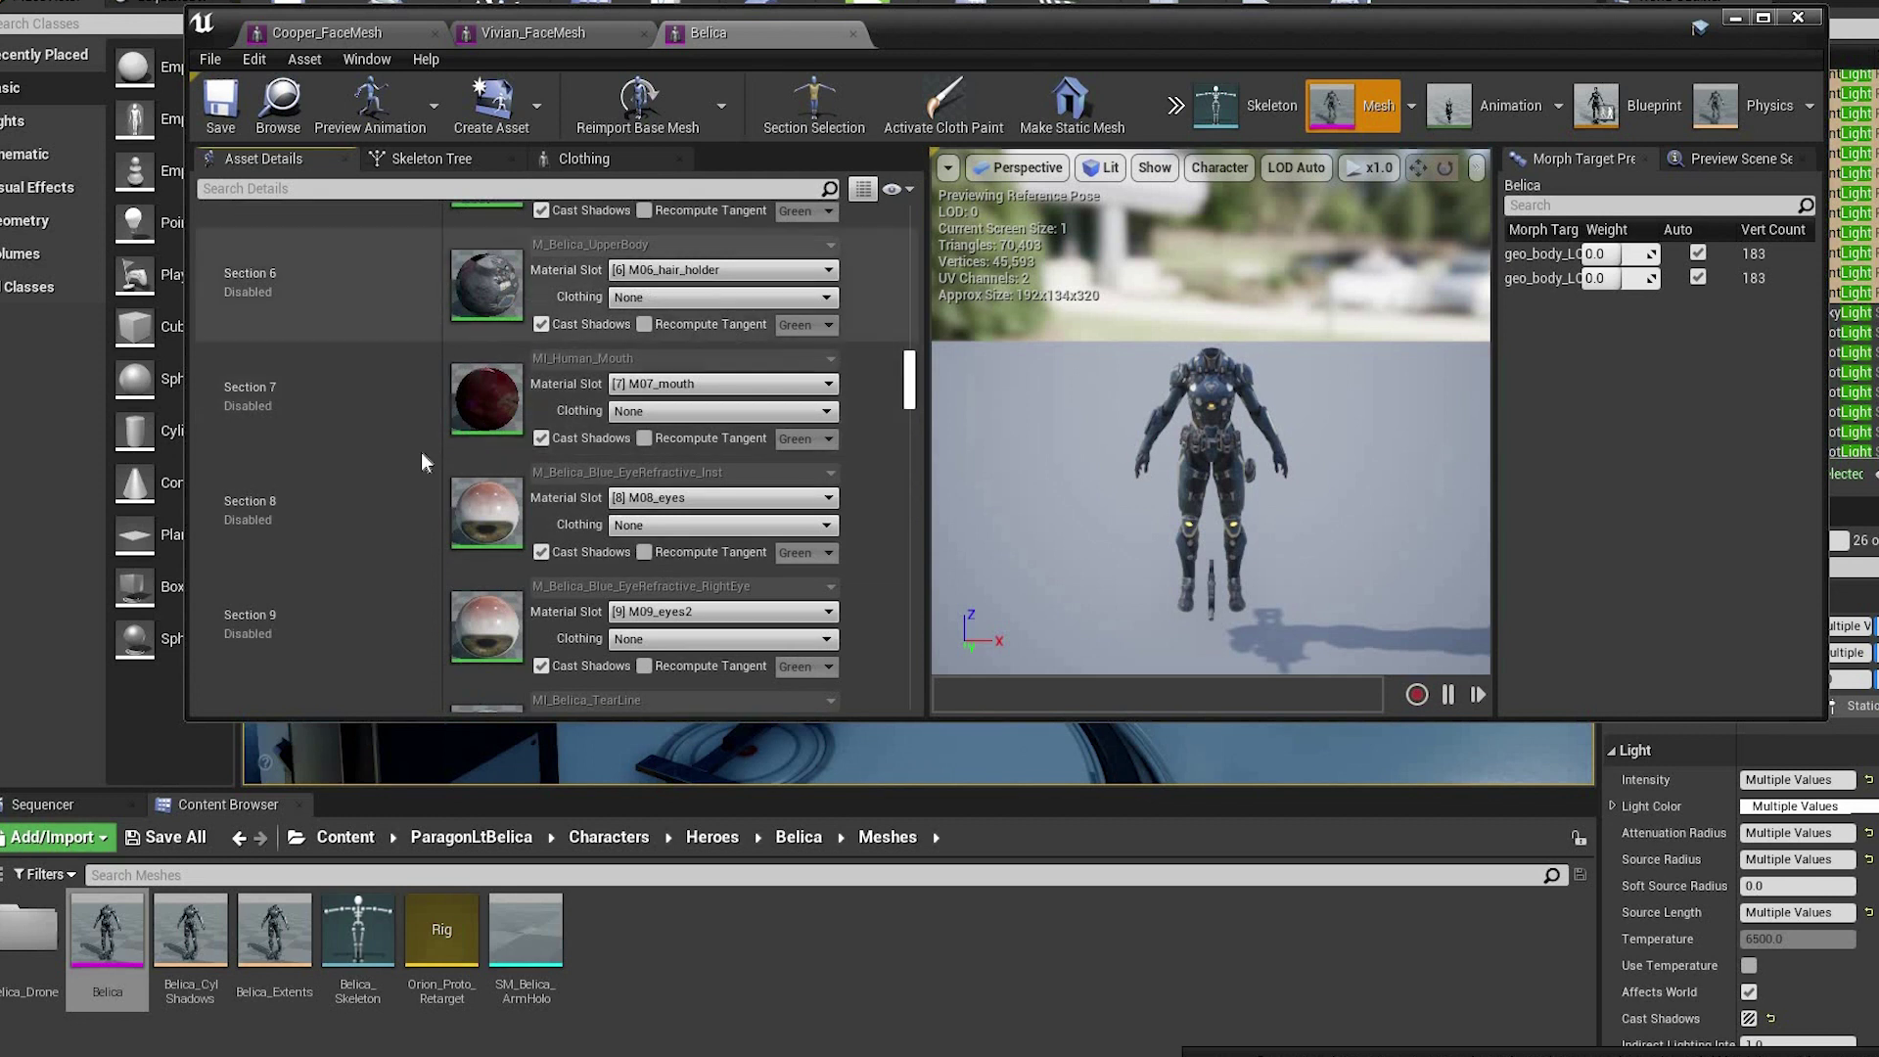
scroll(454, 615, "down", 7)
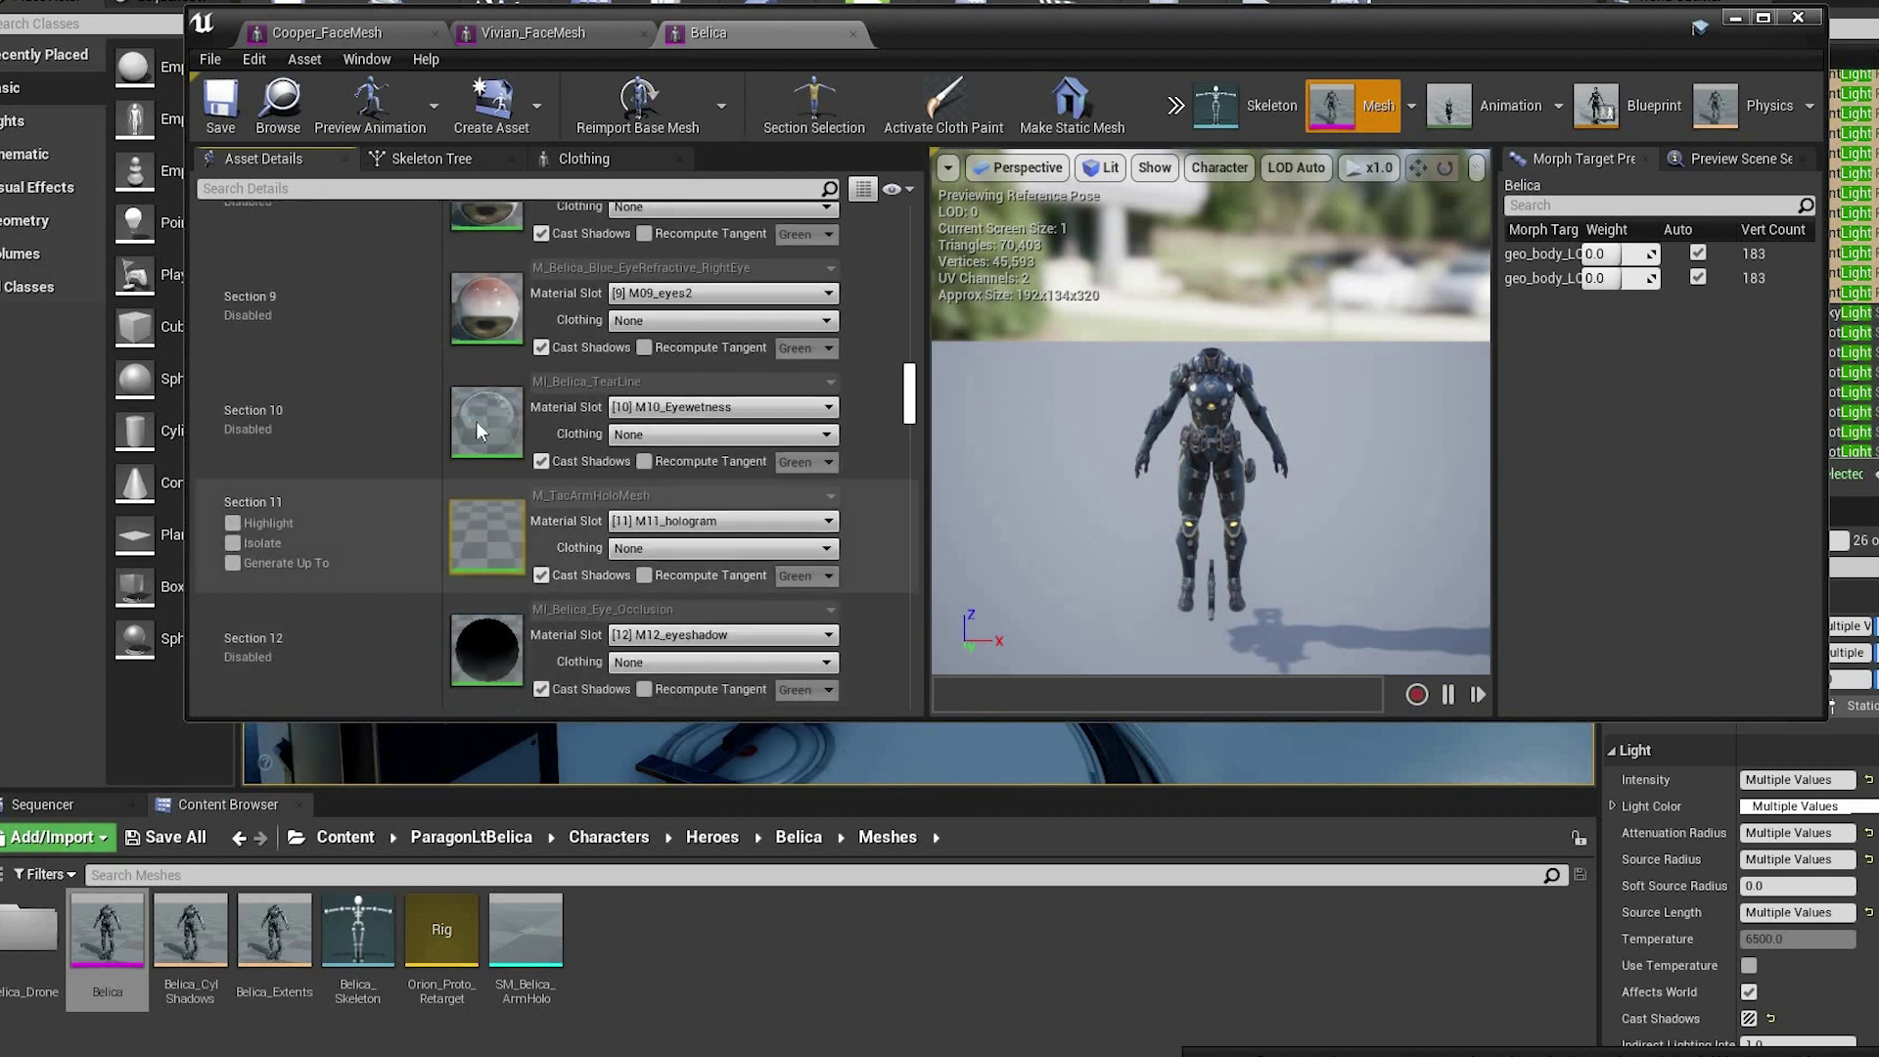
scroll(418, 448, "down", 4)
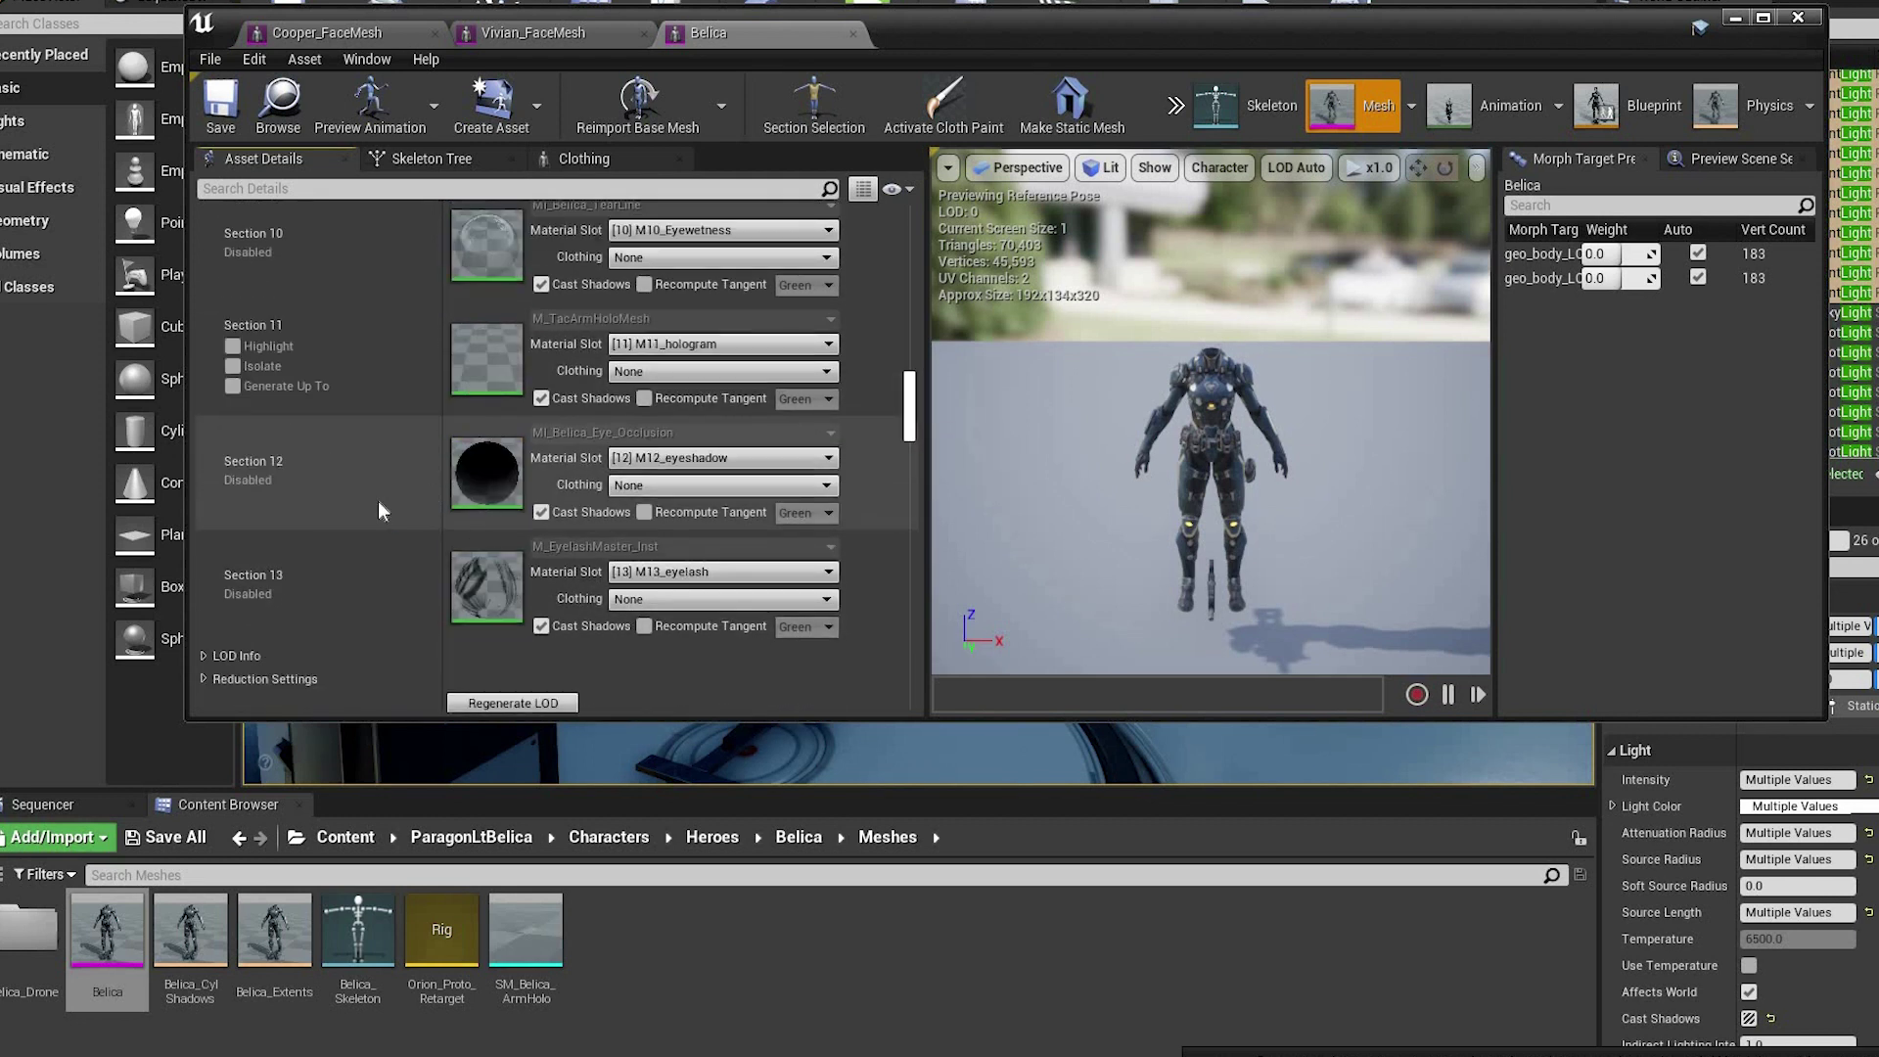
scroll(386, 495, "up", 7)
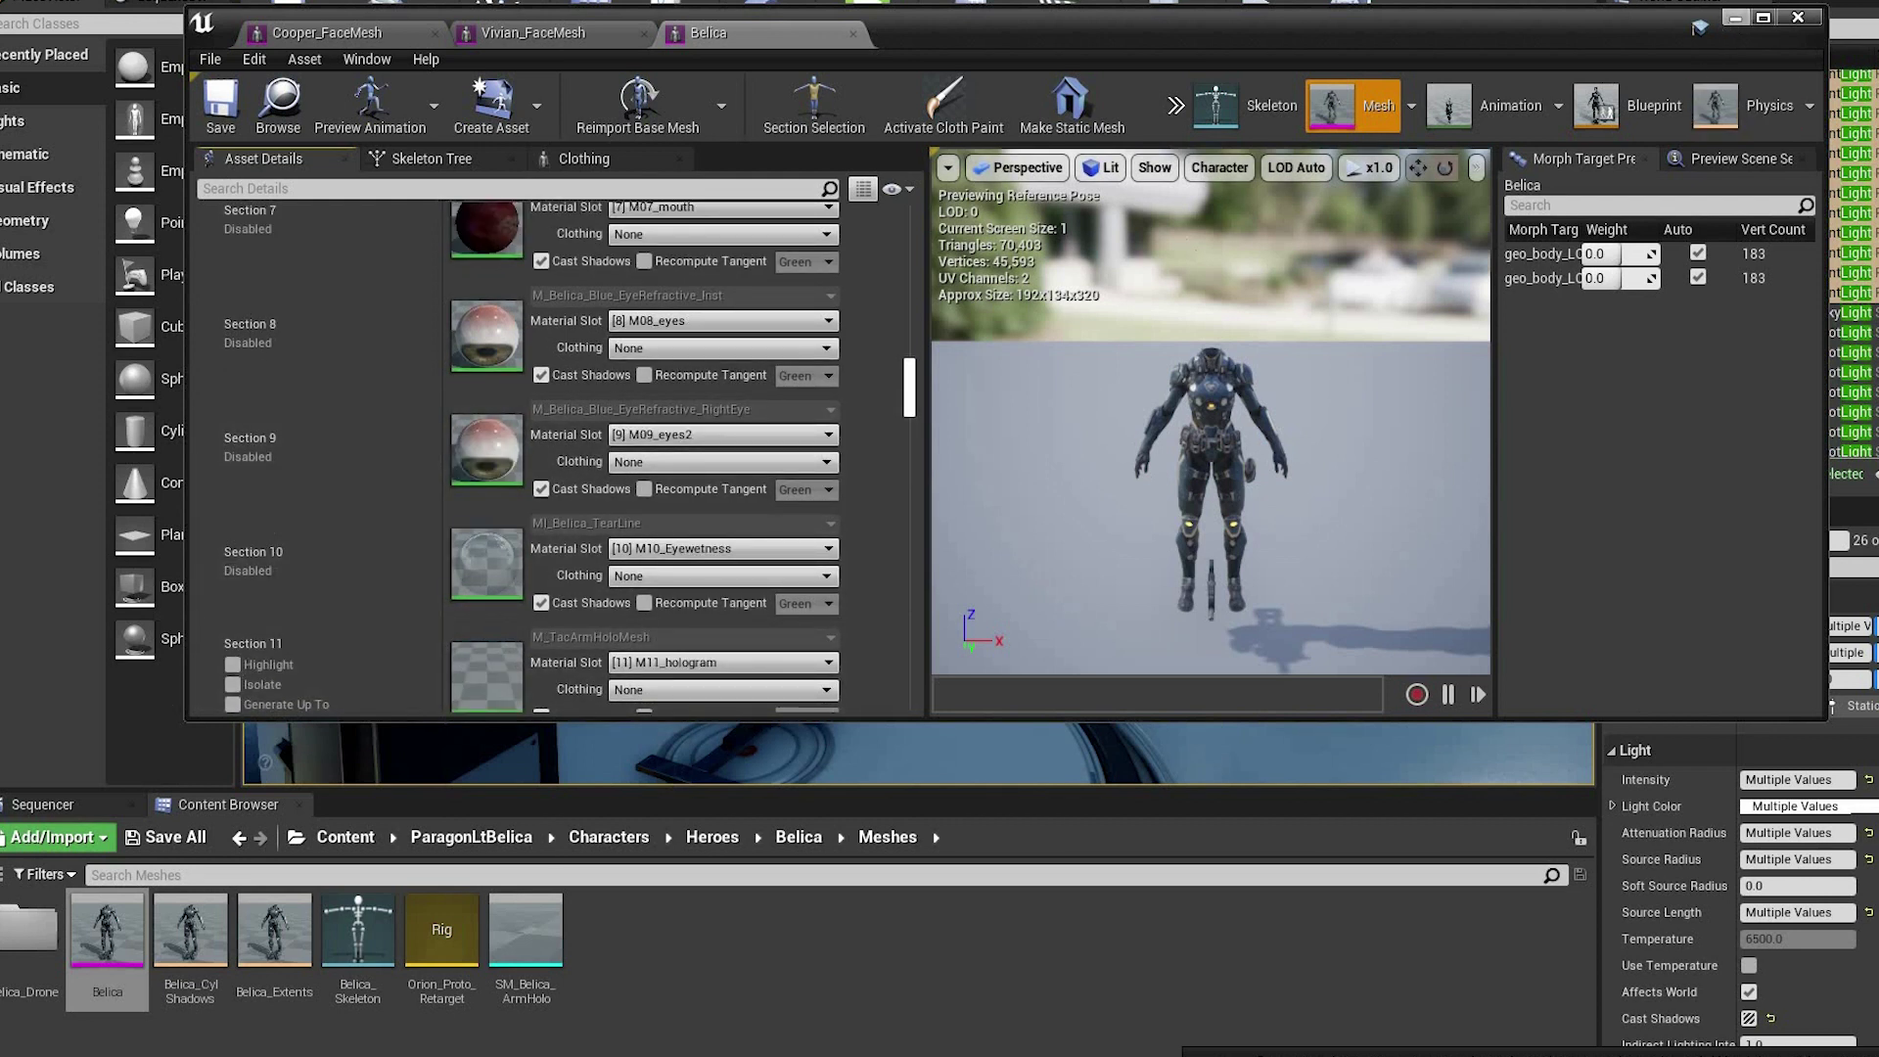
left_click(1734, 17)
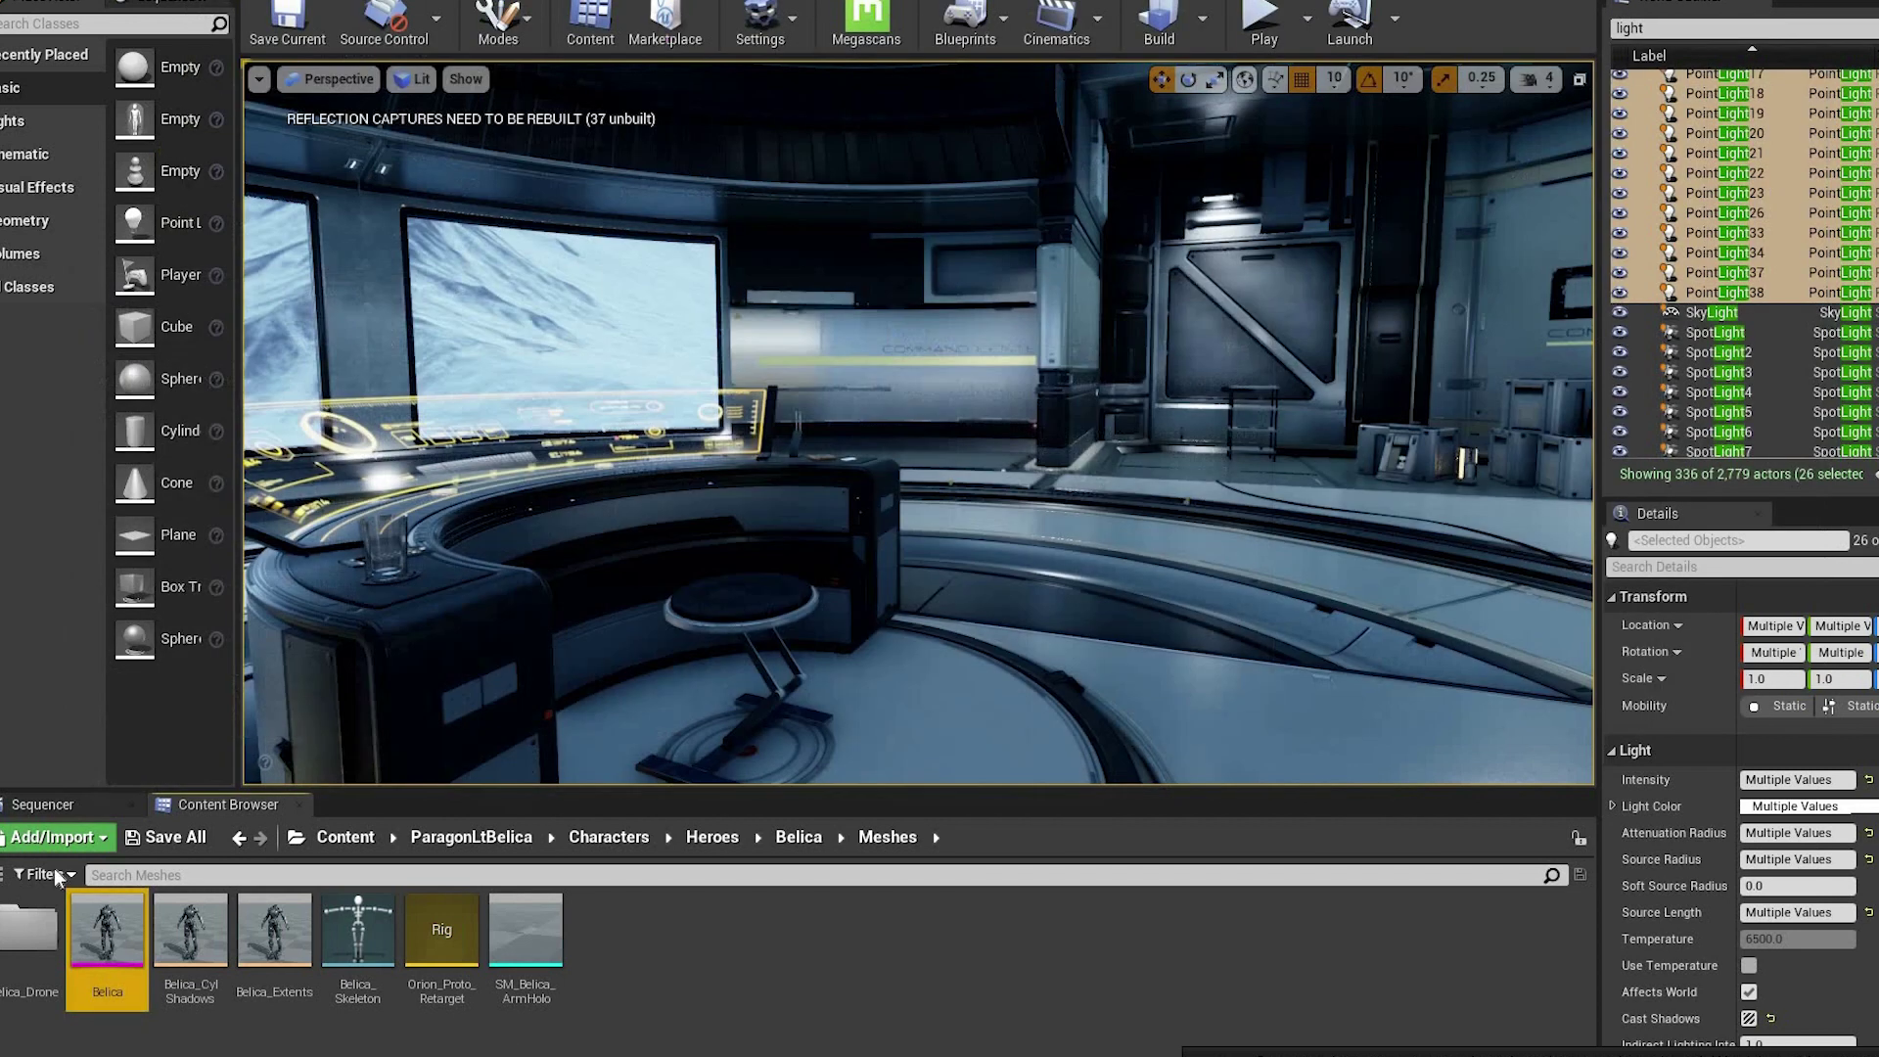
- Create an Actor Blueprint Class named BelicaMeta in Belica's Meshes folder
right_click(725, 988)
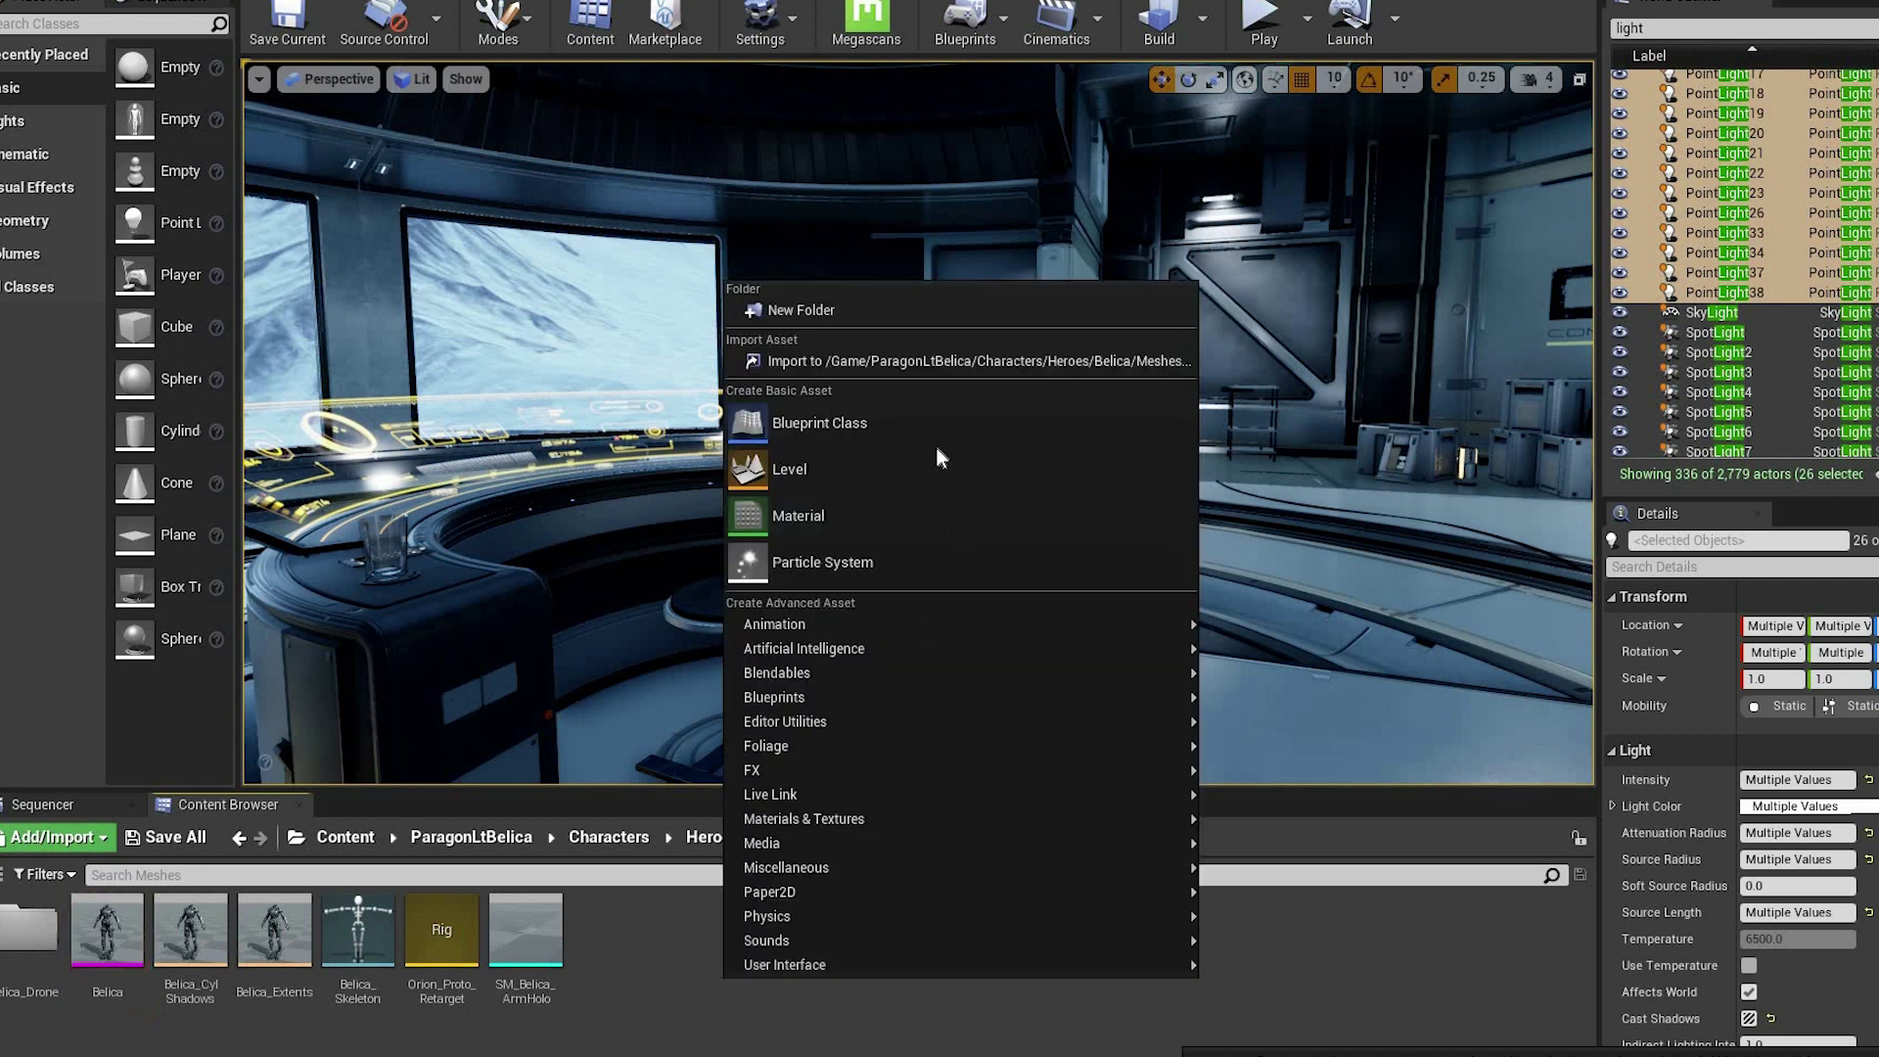
left_click(922, 440)
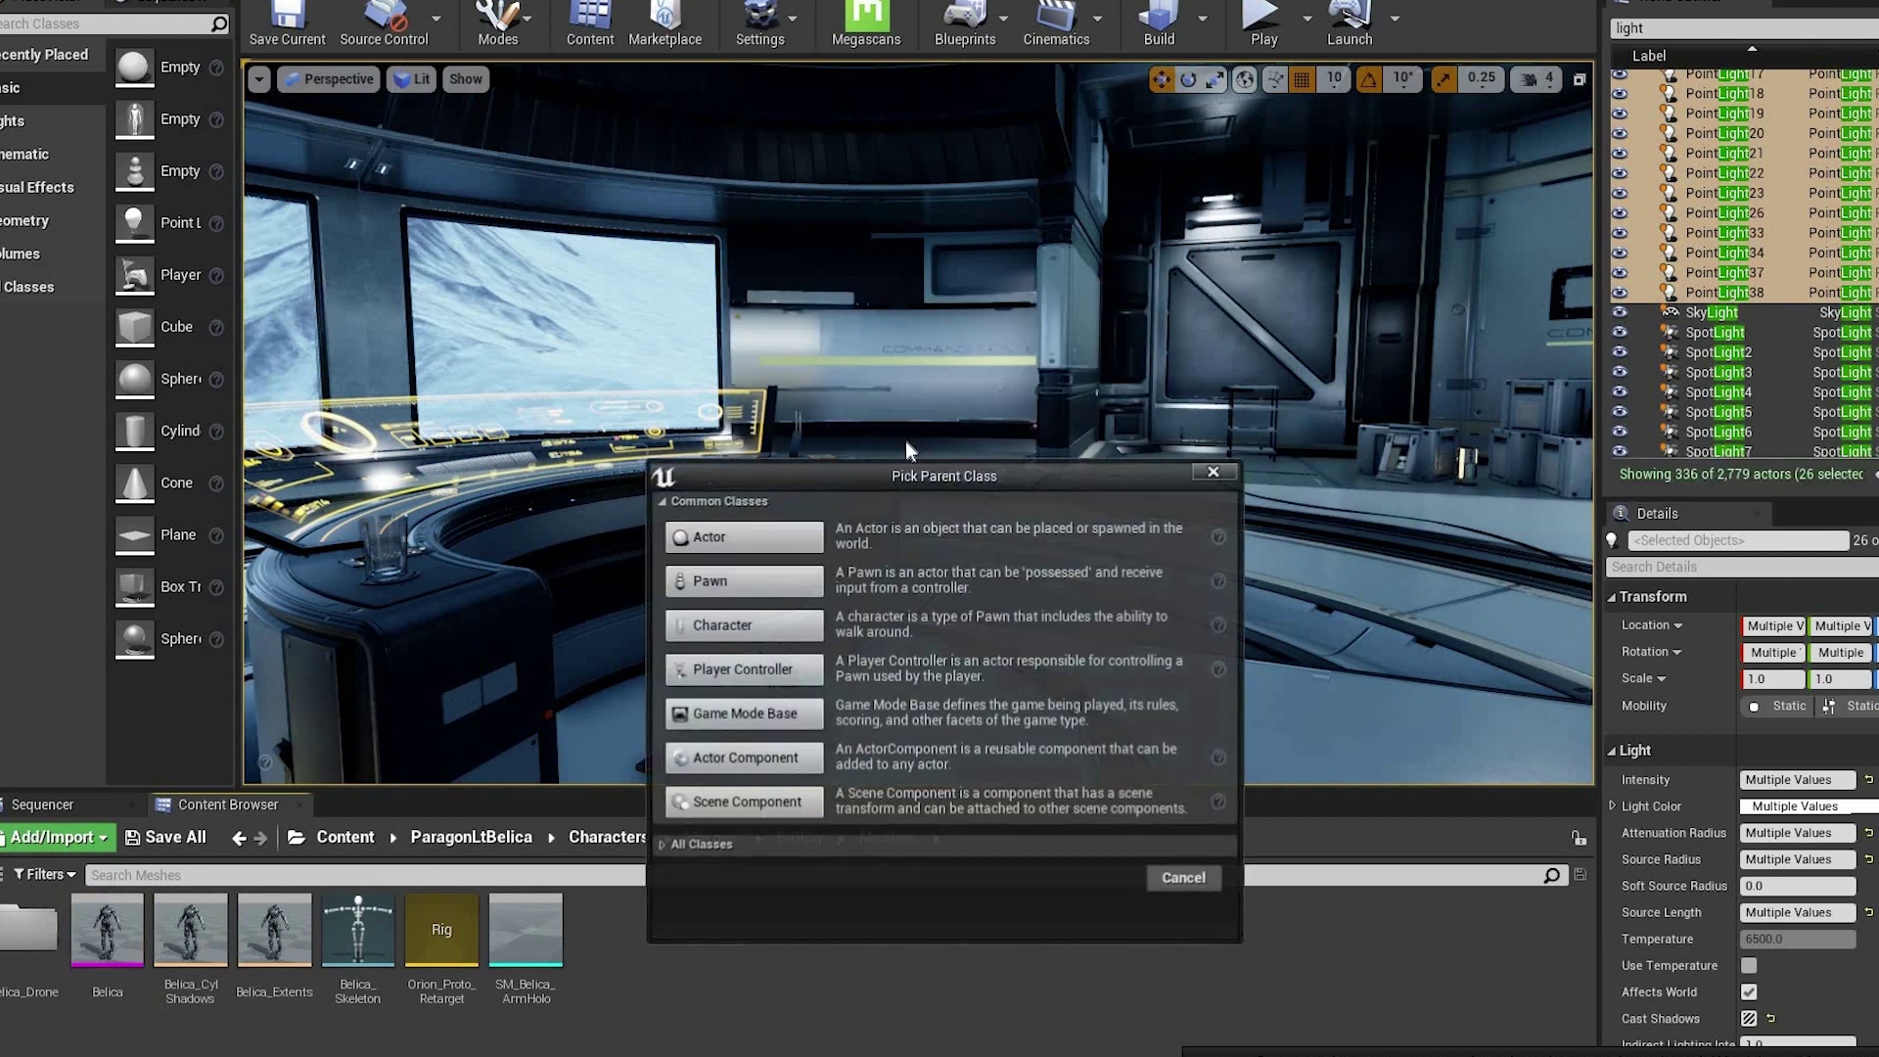
left_click(744, 536)
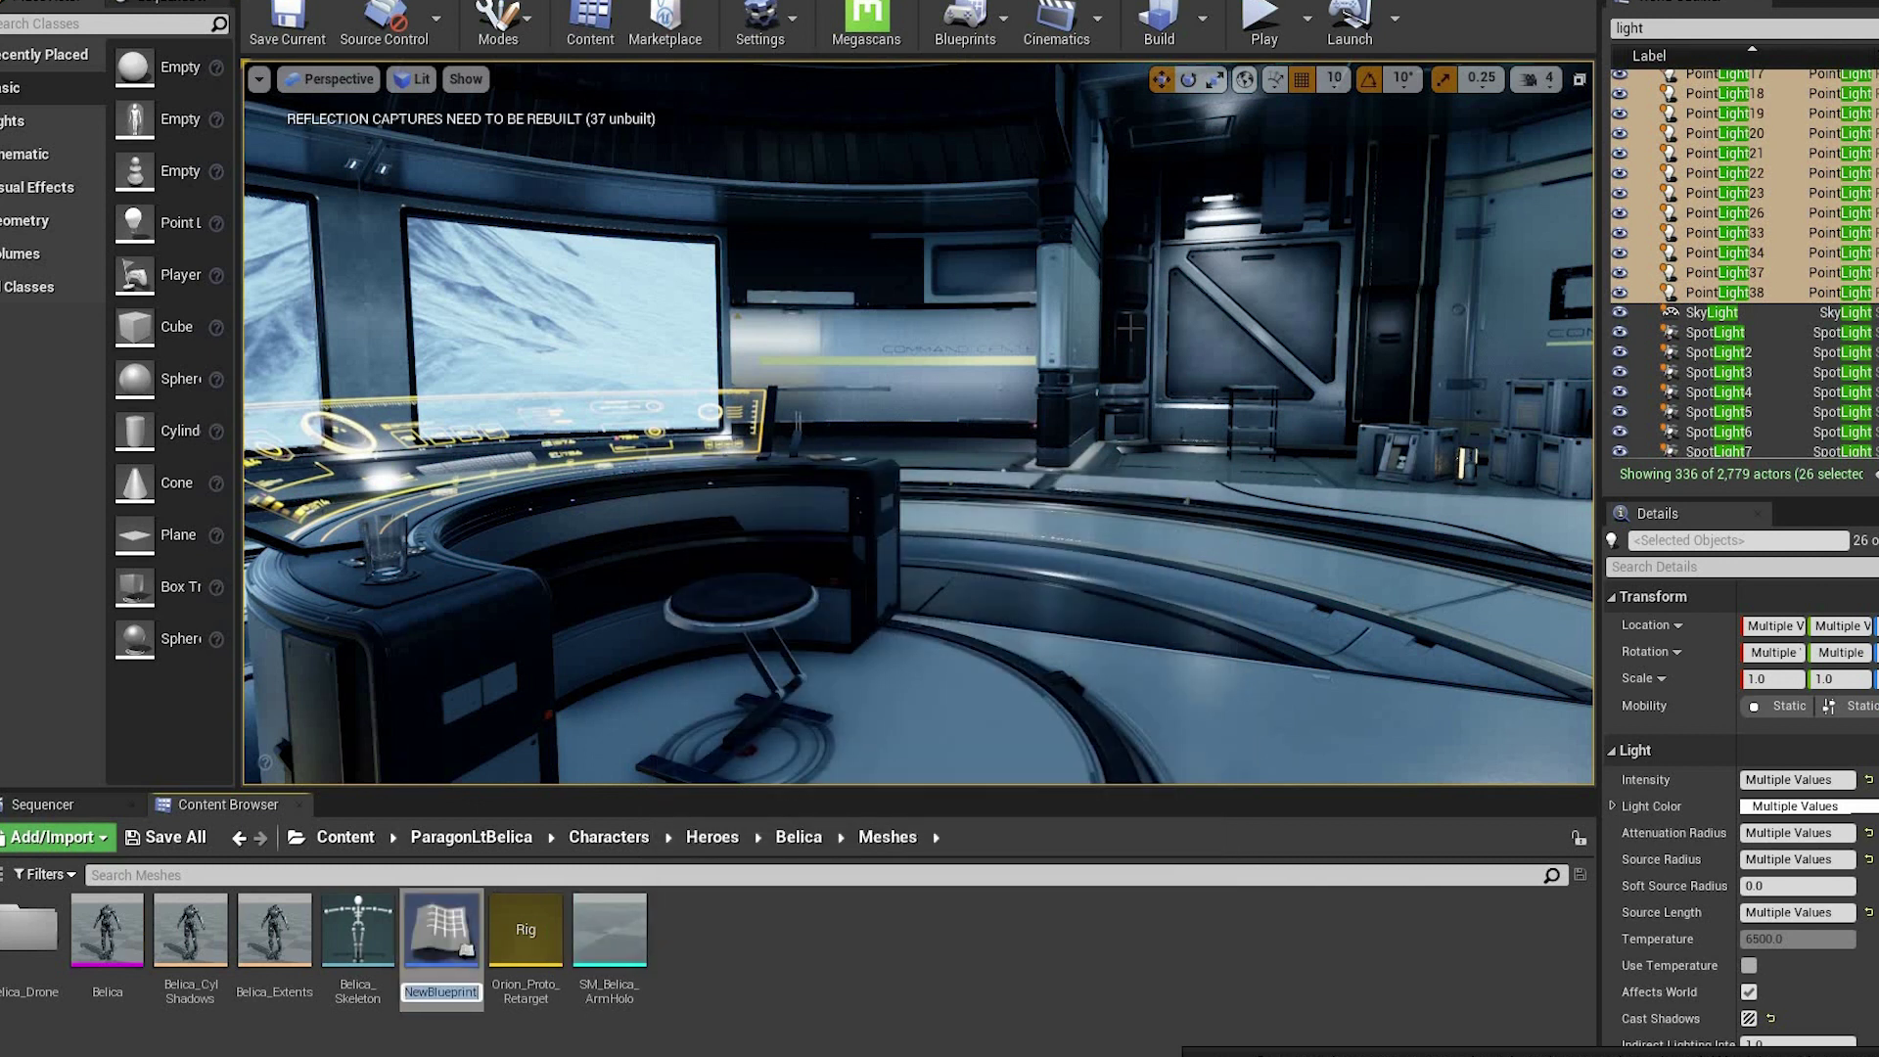
type("BelicaMeta")
key("Return")
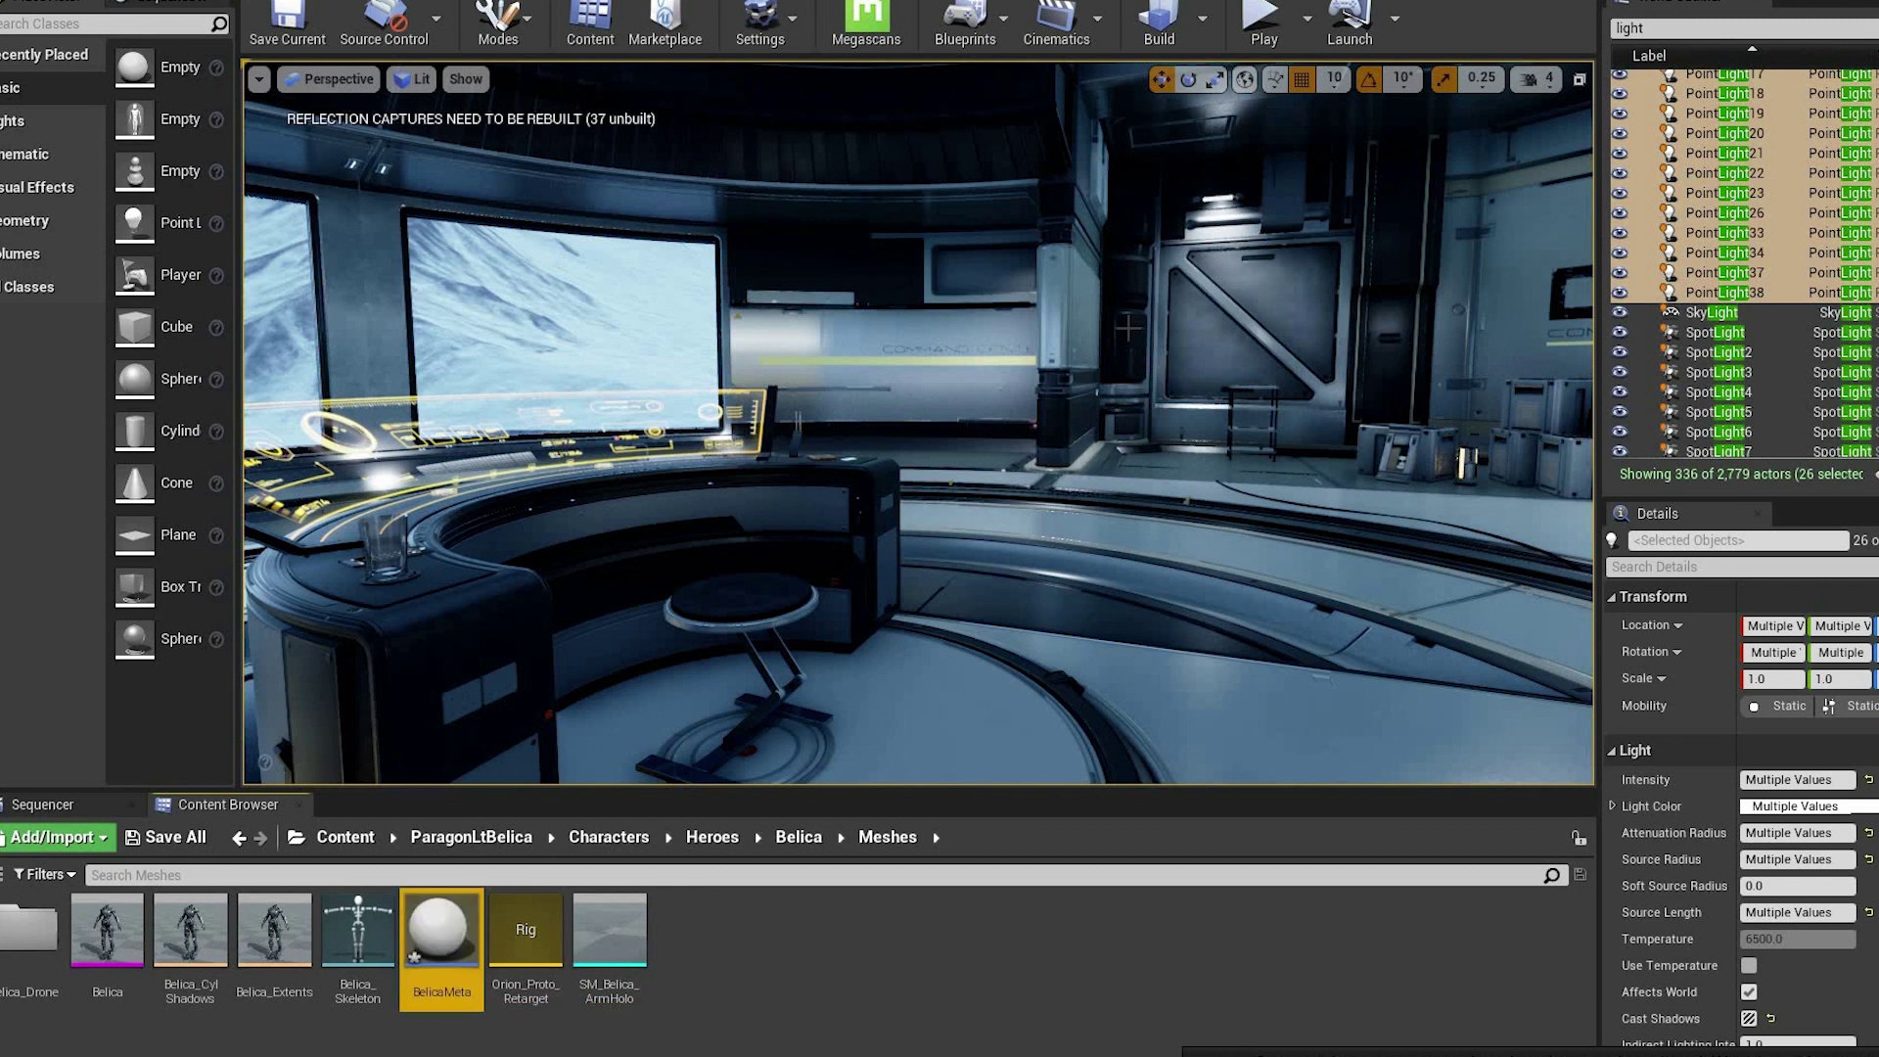
- Open the BelicaMeta blueprint and add the Belica skeletal mesh as a component under the scene root
double_click(432, 949)
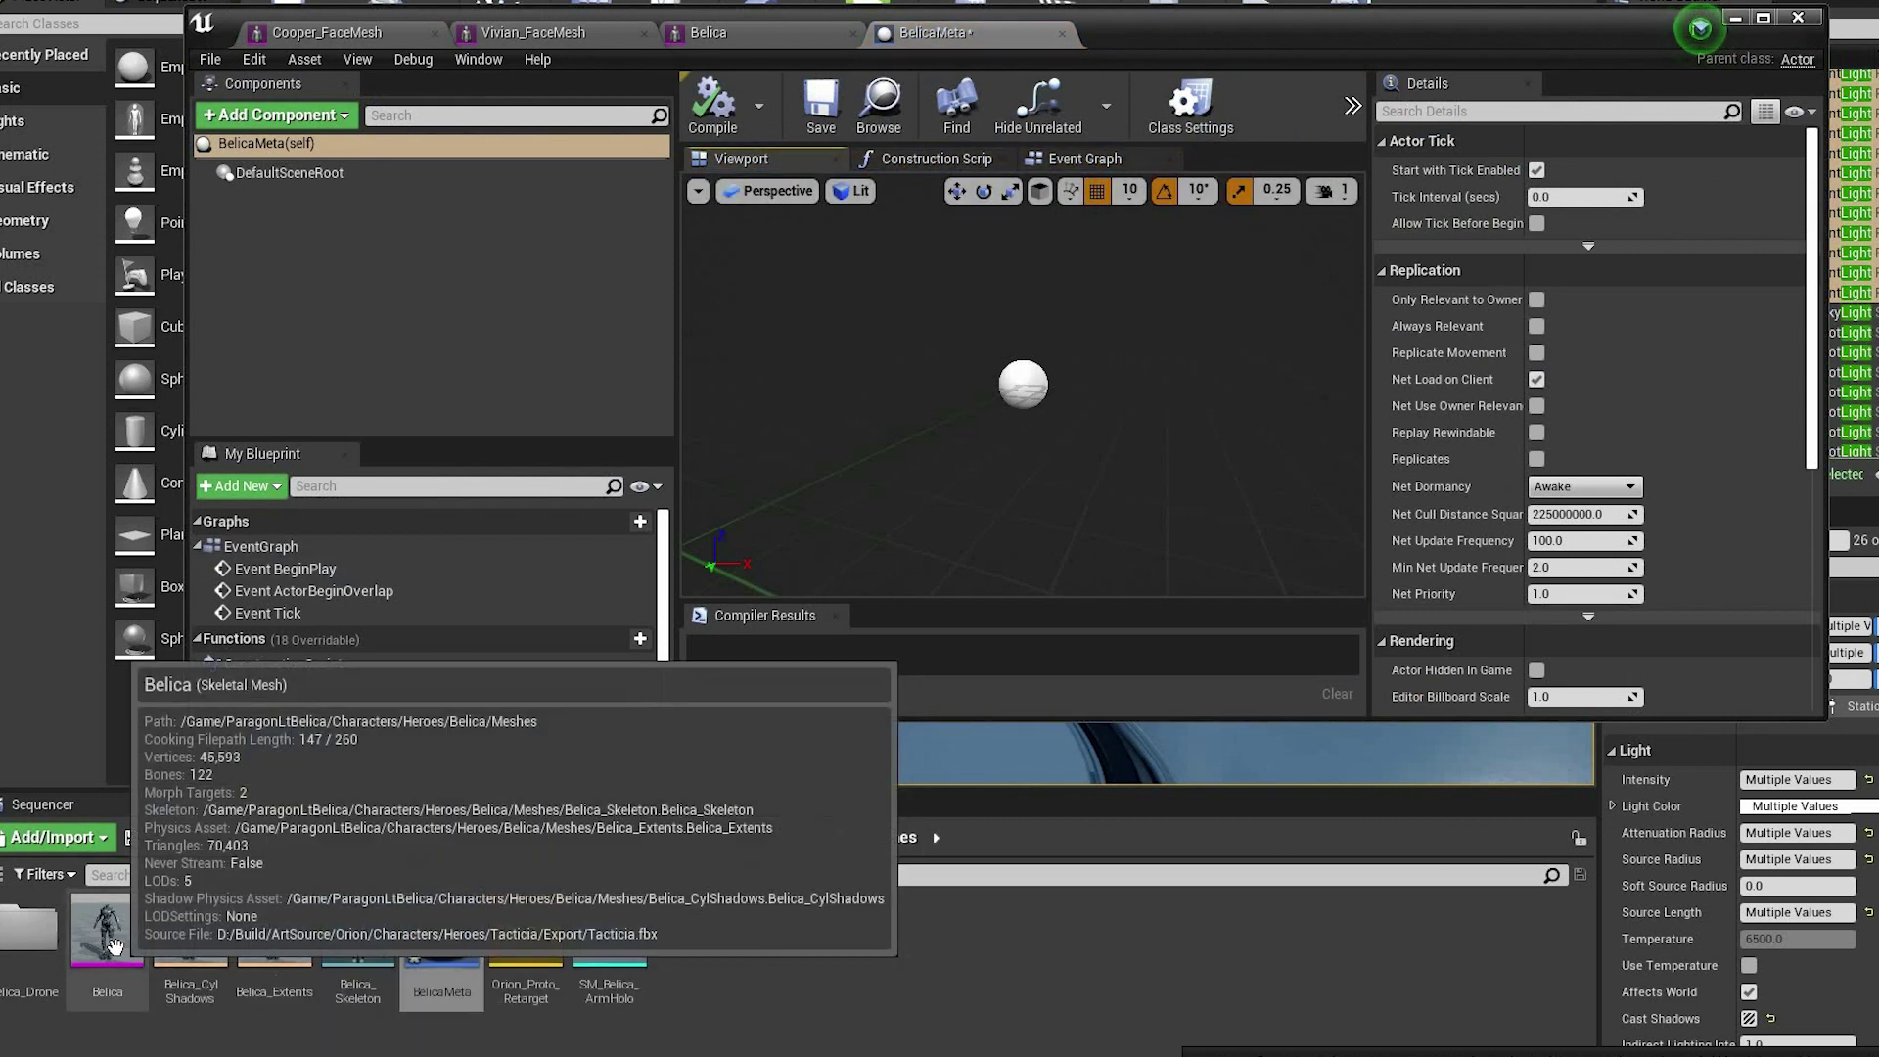
left_click_drag(106, 934, 284, 249)
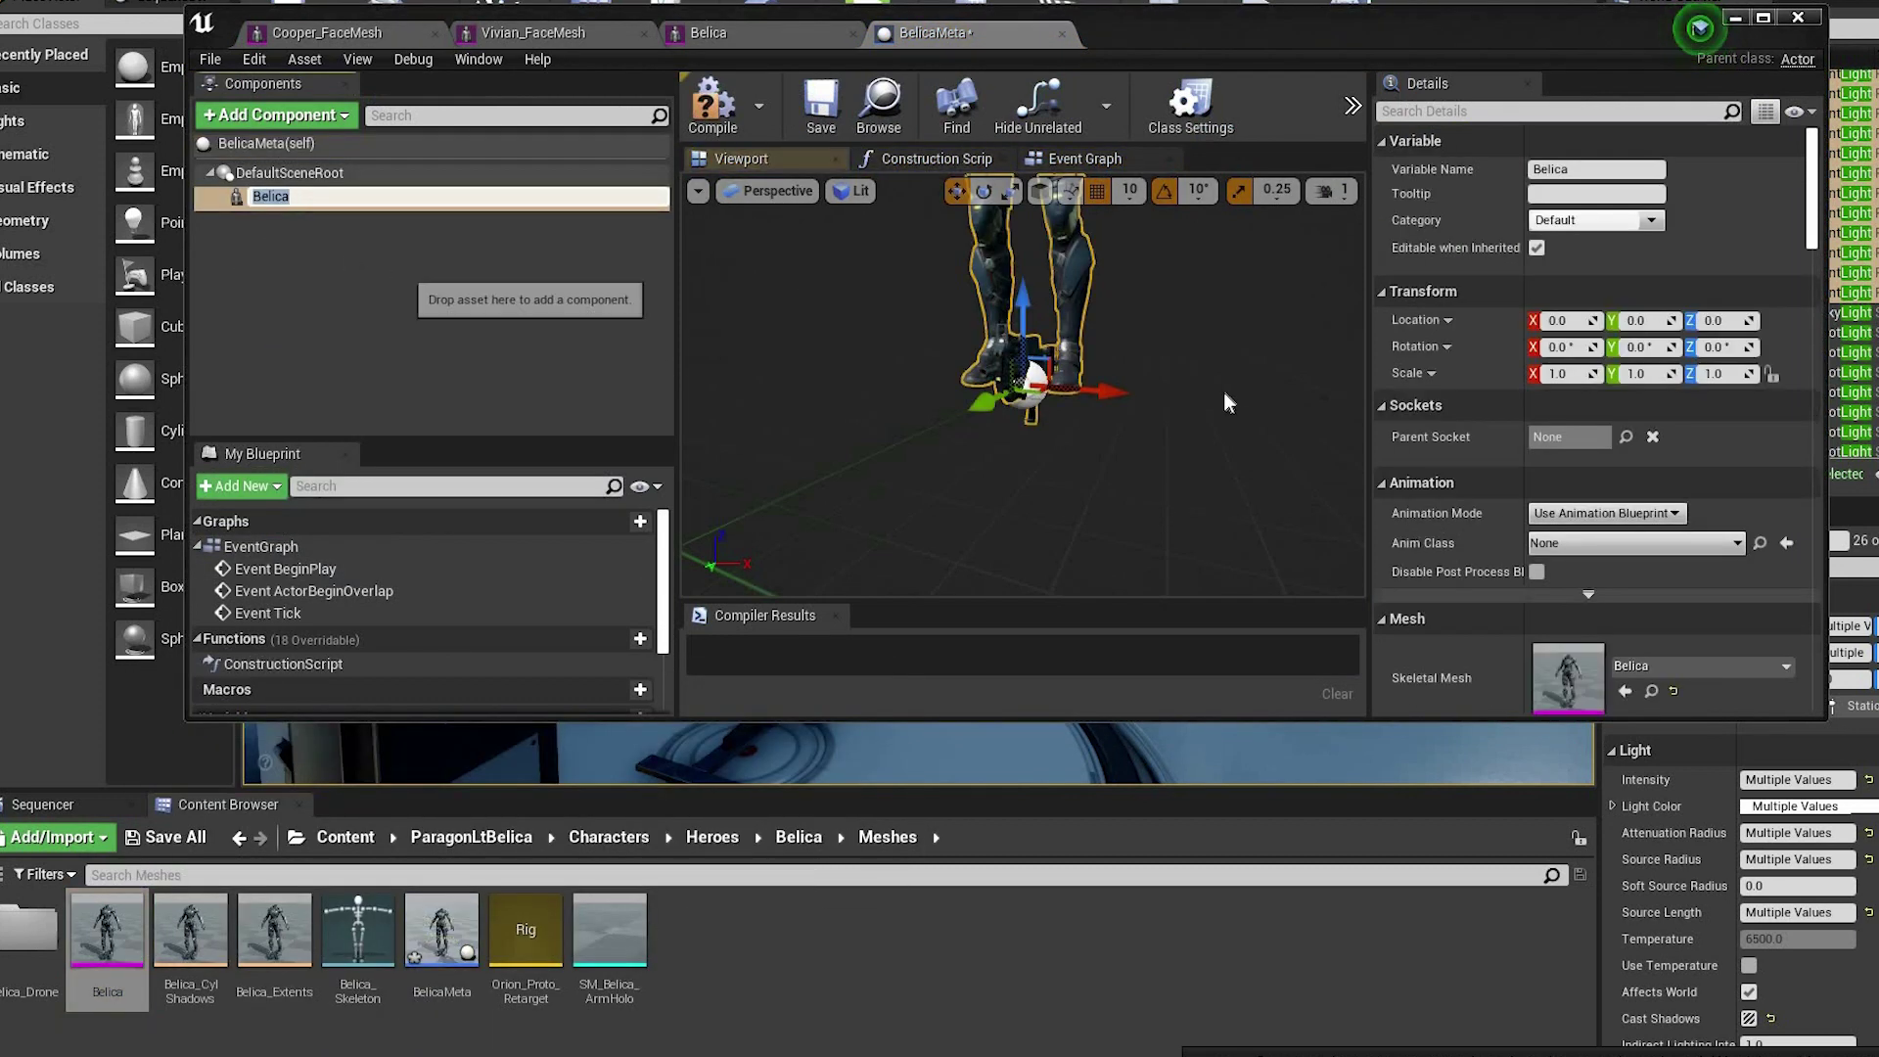
mouse_move(1166, 354)
right_mouse_down()
mouse_move(1166, 180)
mouse_move(1205, 212)
mouse_move(1211, 263)
mouse_move(1205, 339)
mouse_move(1166, 354)
right_mouse_up()
key("w")
key("w")
key("s")
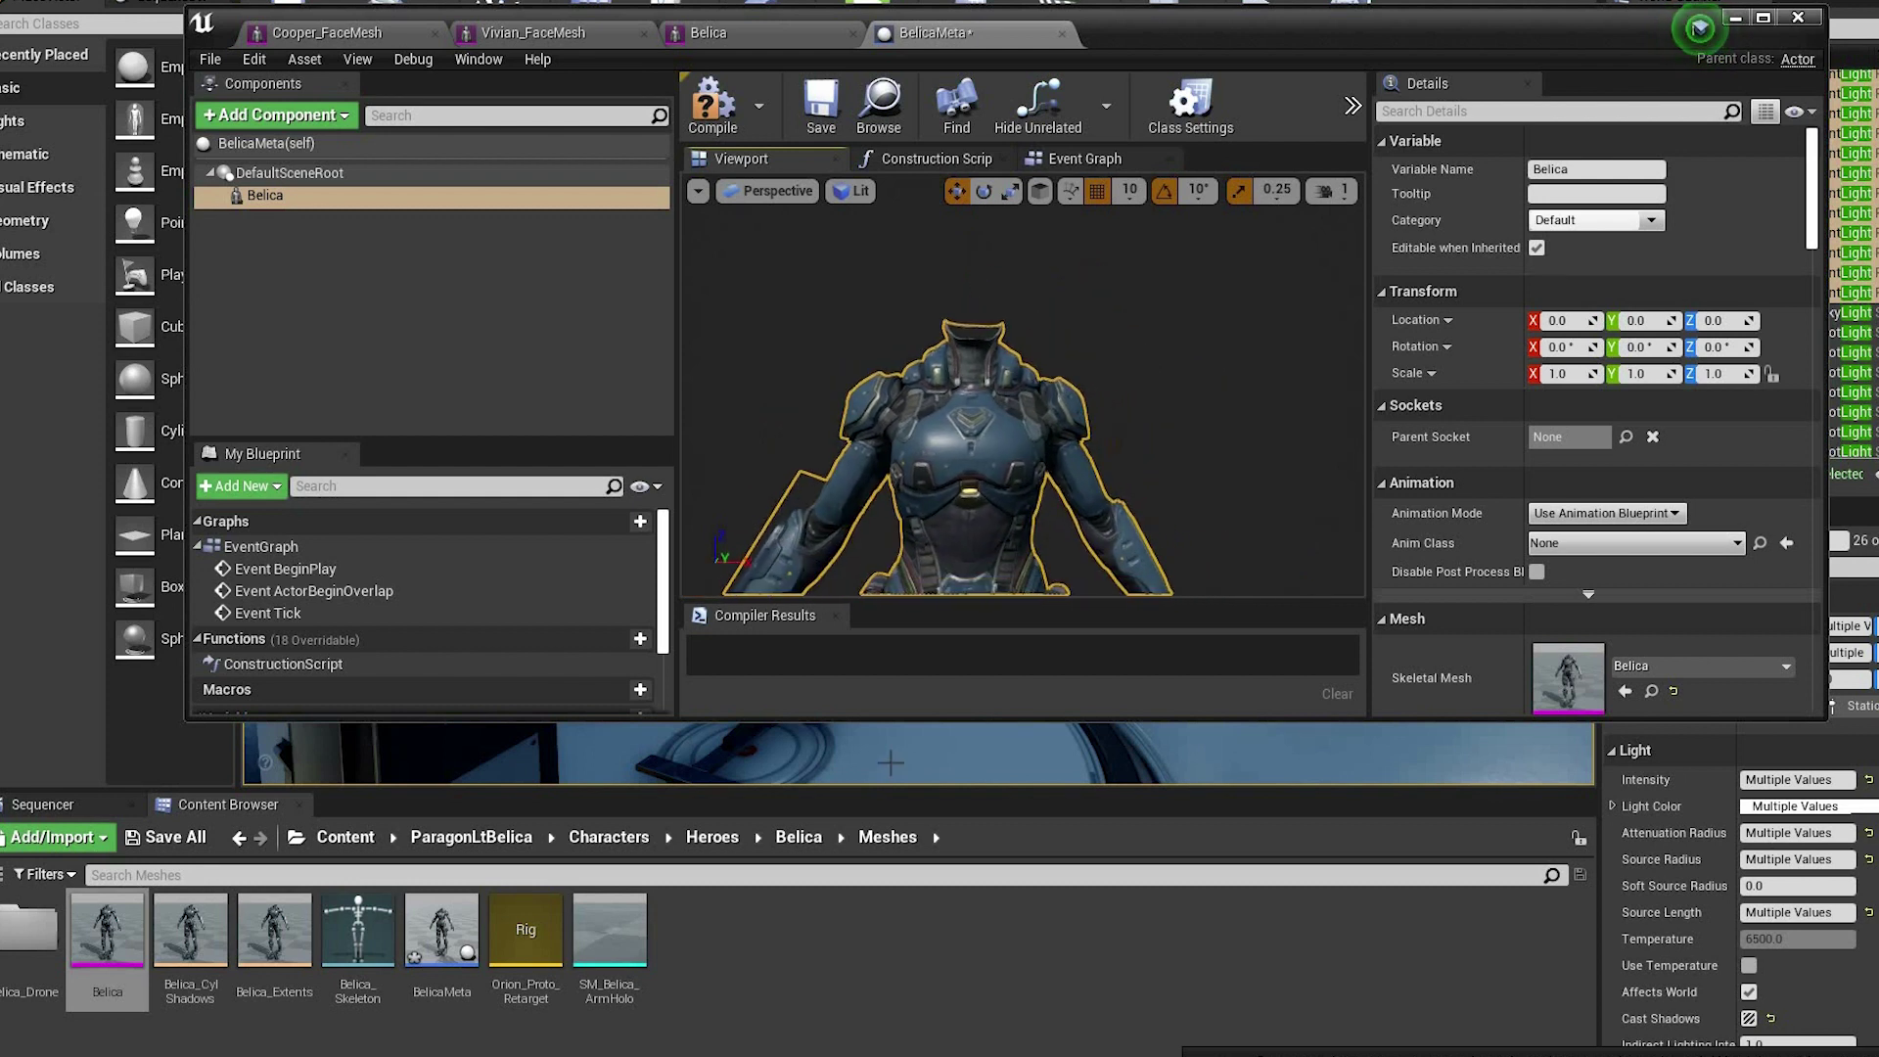
- Add Vivian_FaceMesh from MetaHumans/Vivian-A/Face to BelicaMeta as a child component of Belica
left_click(344, 837)
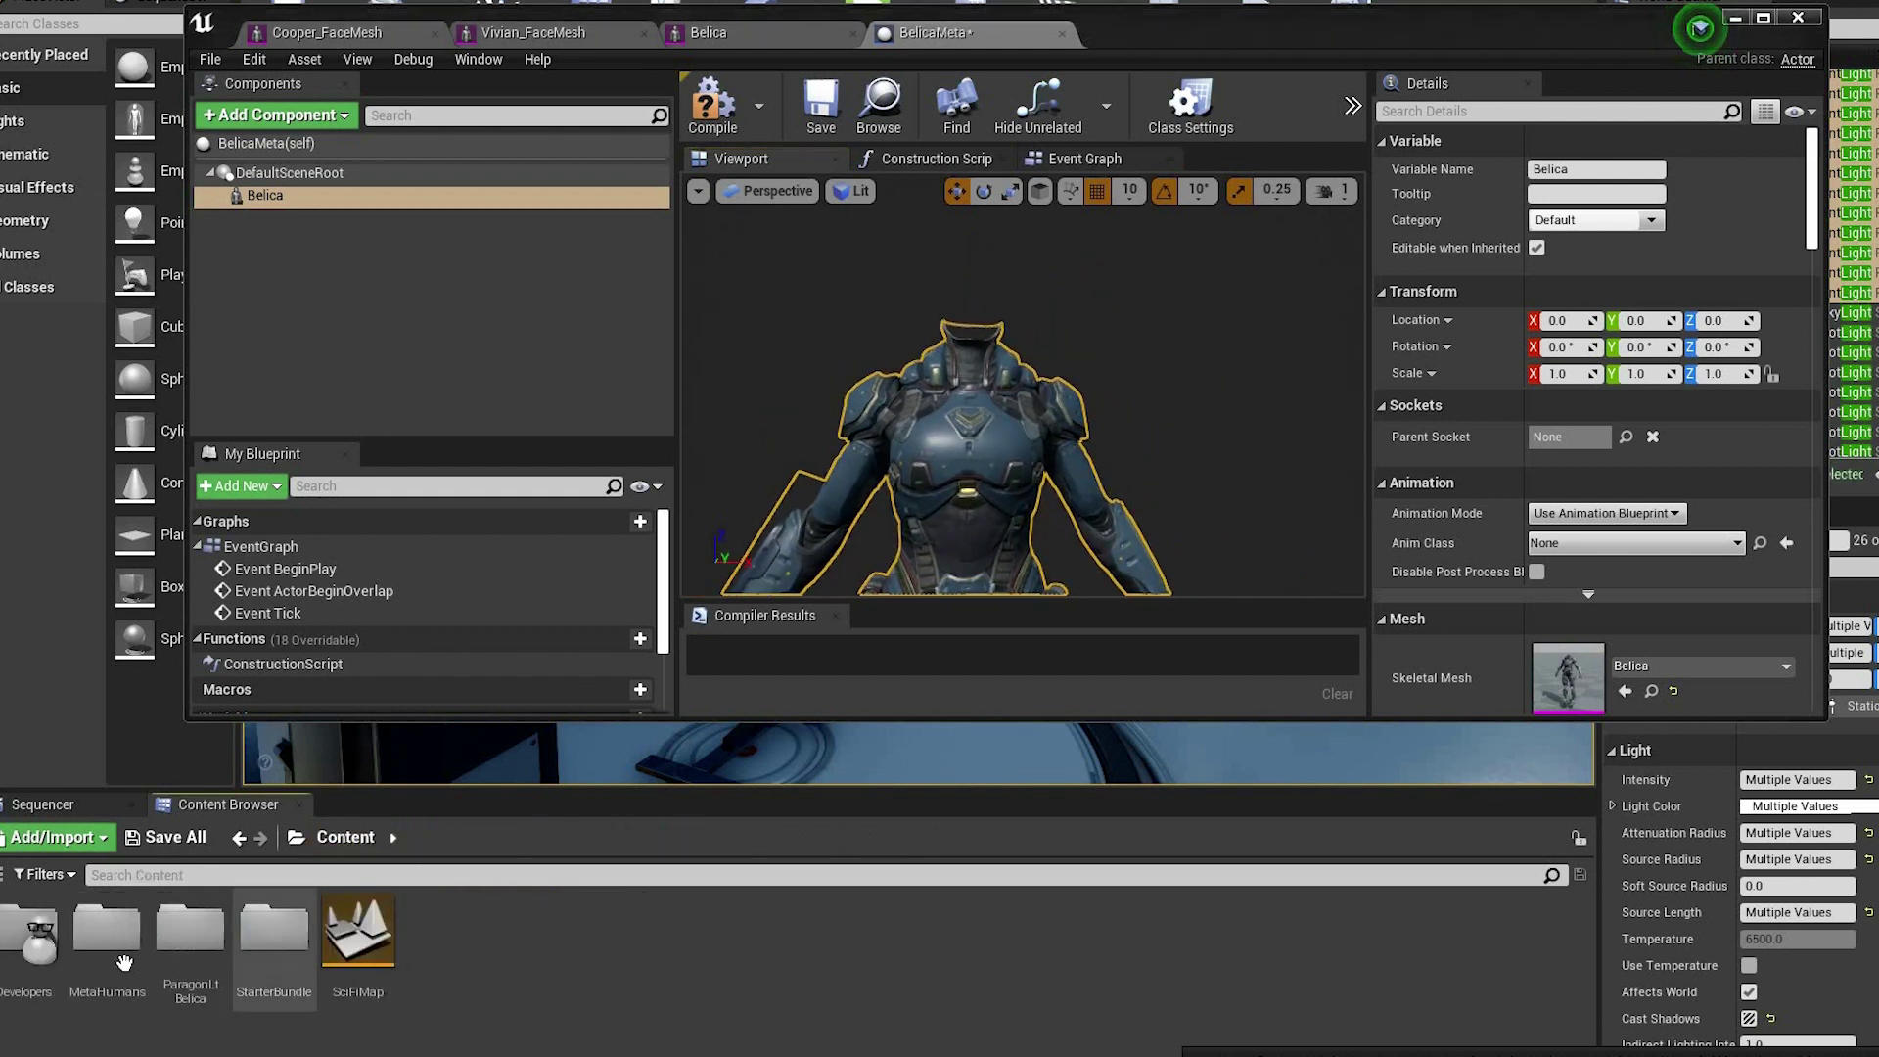
double_click(121, 957)
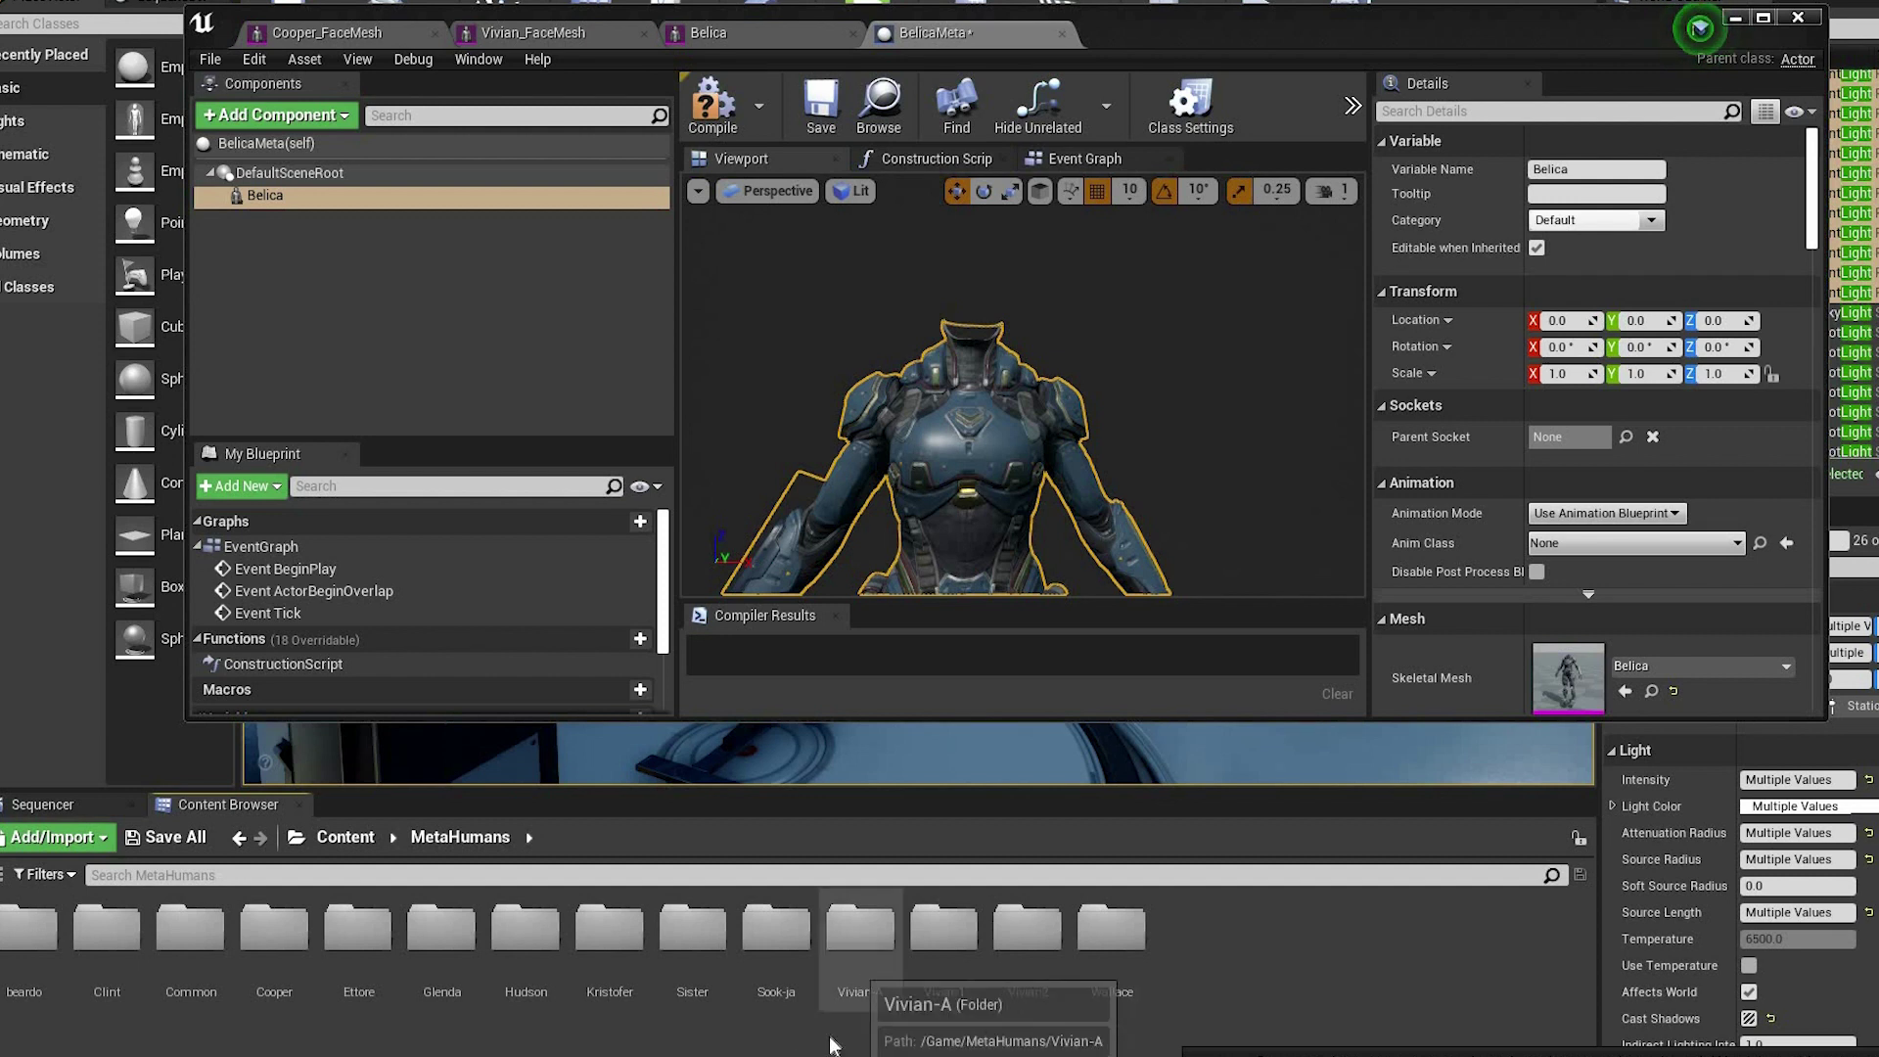
double_click(856, 959)
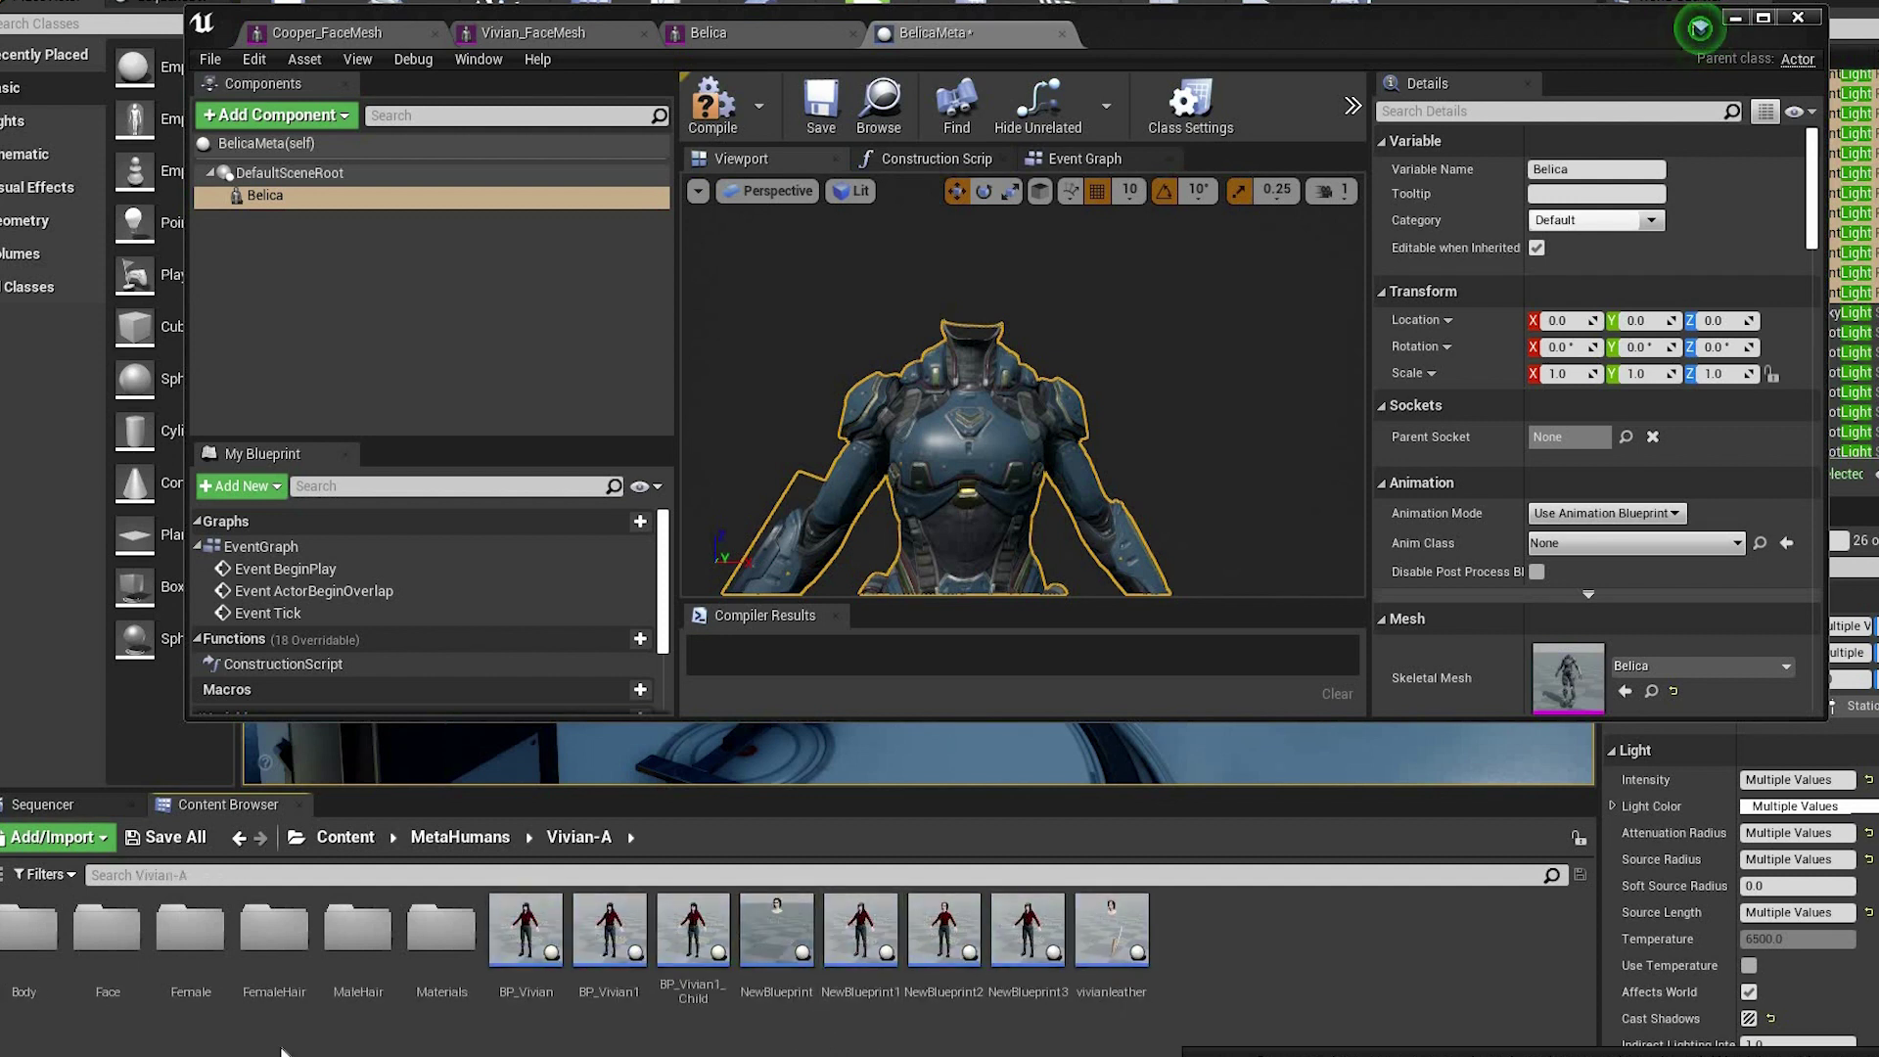
double_click(110, 964)
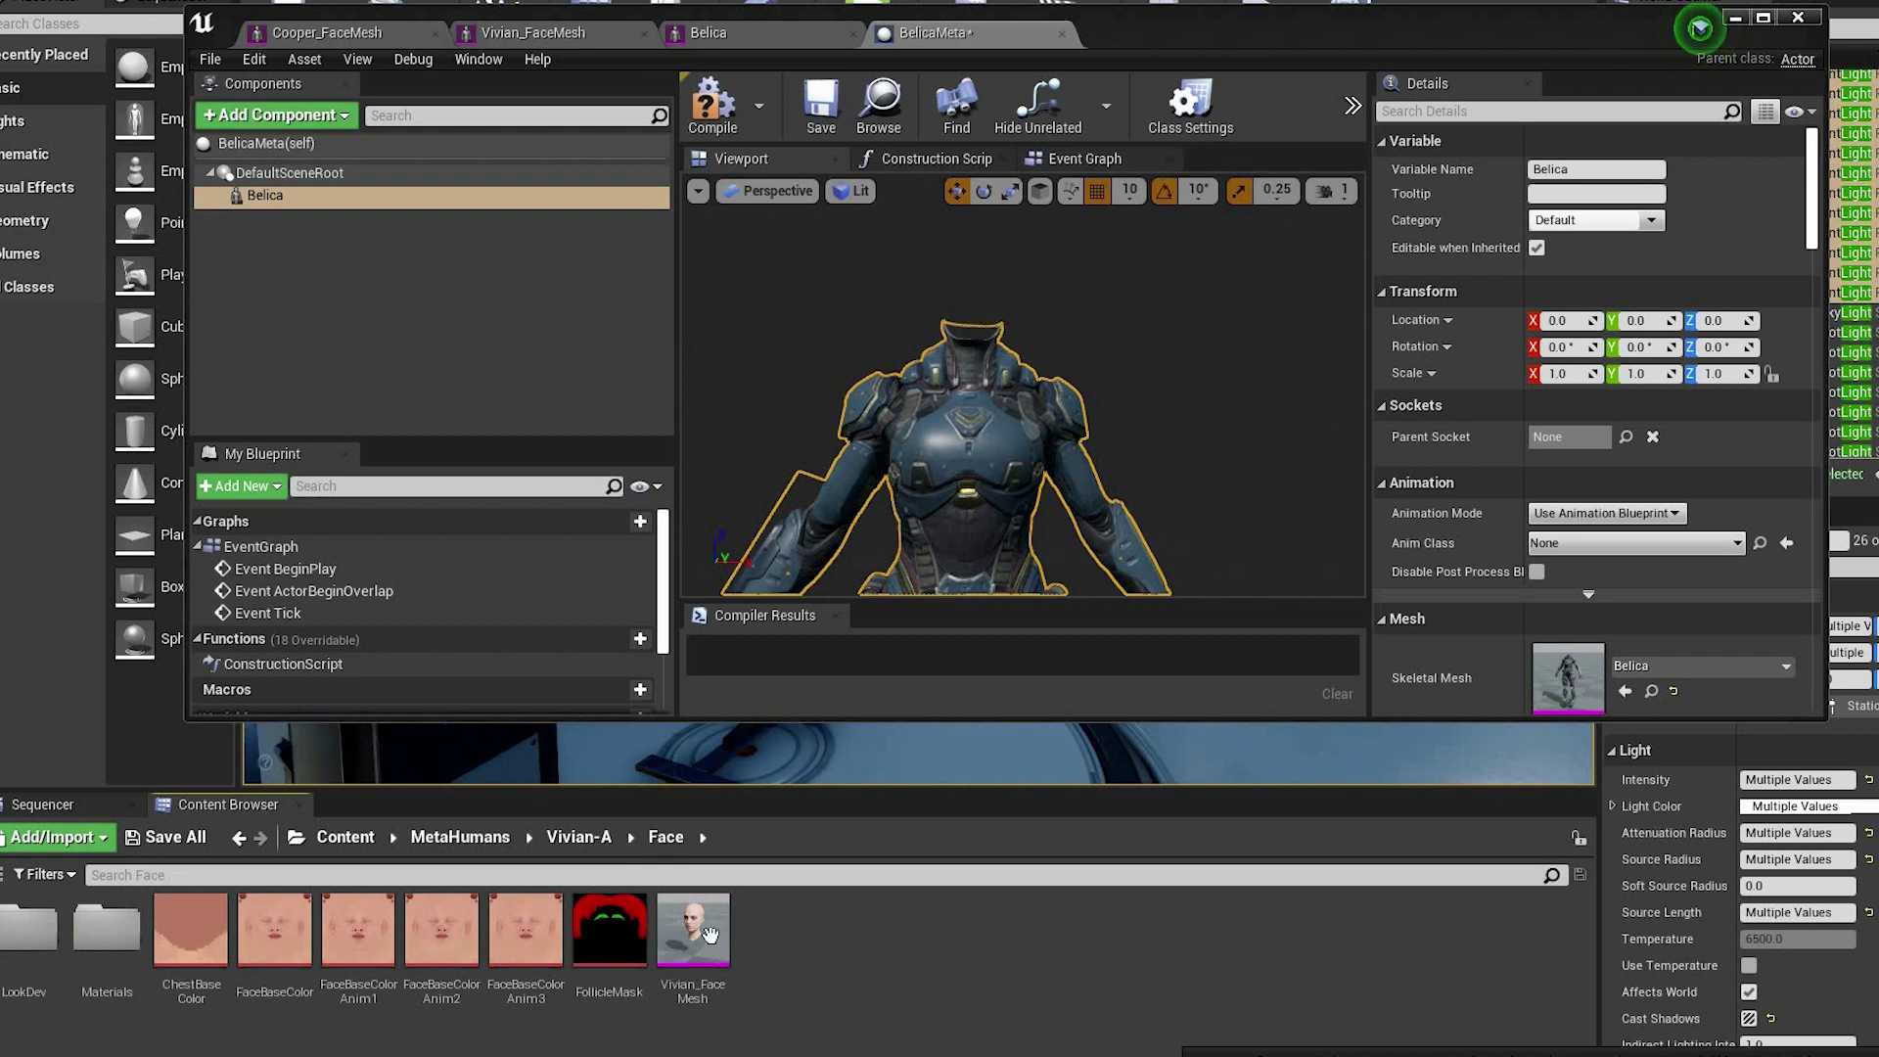
left_click_drag(693, 934, 313, 243)
left_click(989, 356)
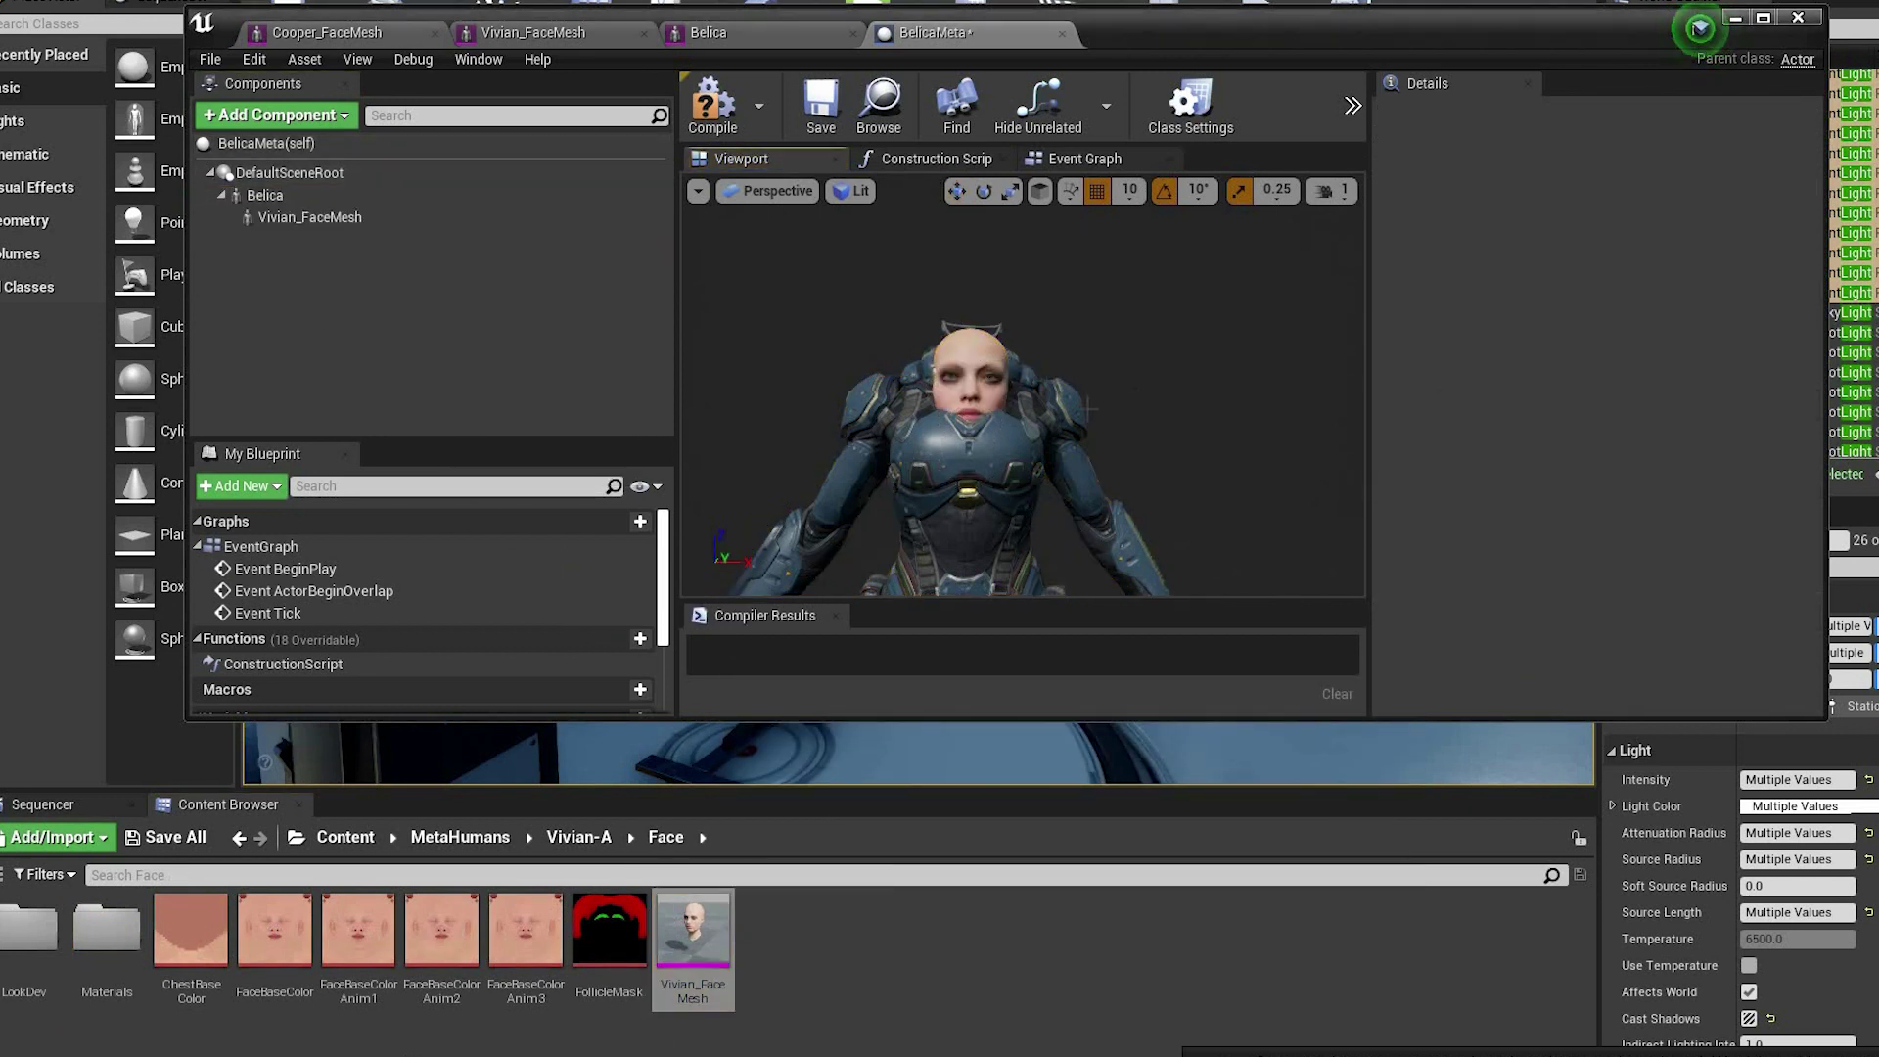
- Attach the Vivian_FaceMesh component to Belica's neck_01 bone as its parent socket
left_click(310, 217)
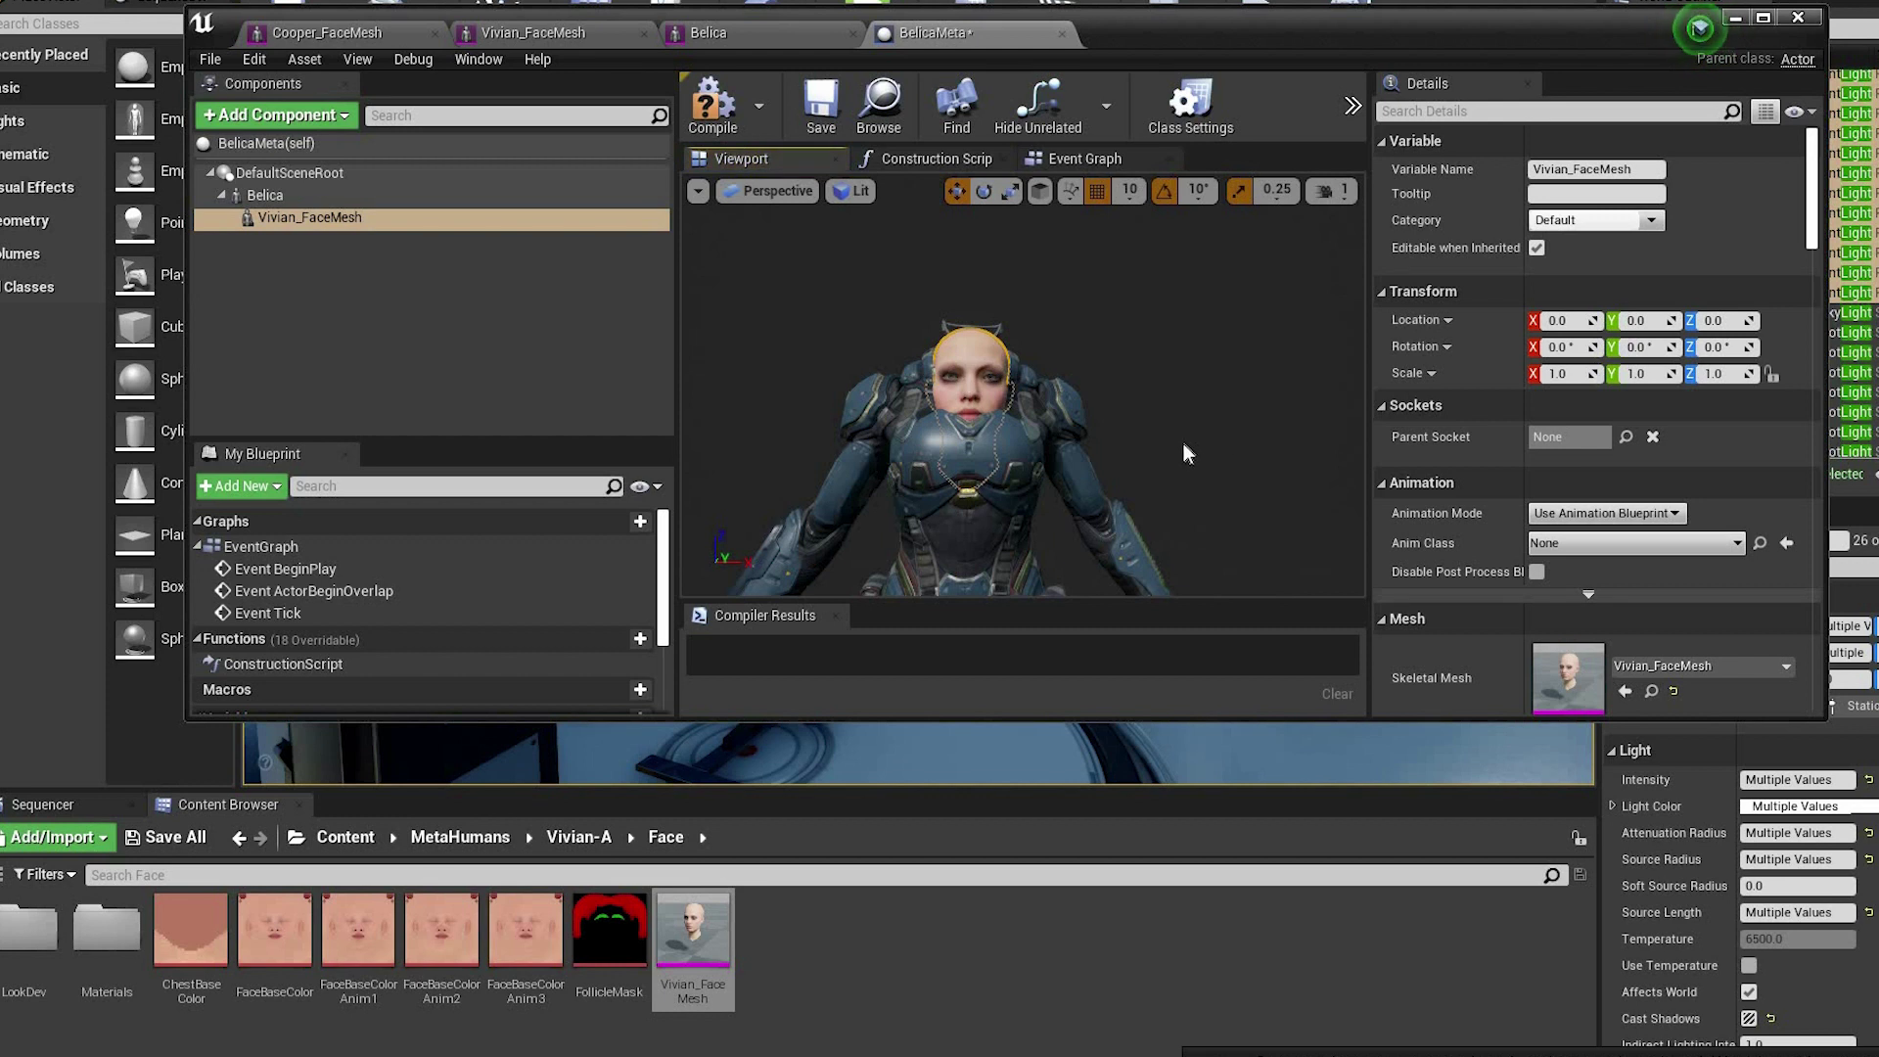
left_click(1627, 439)
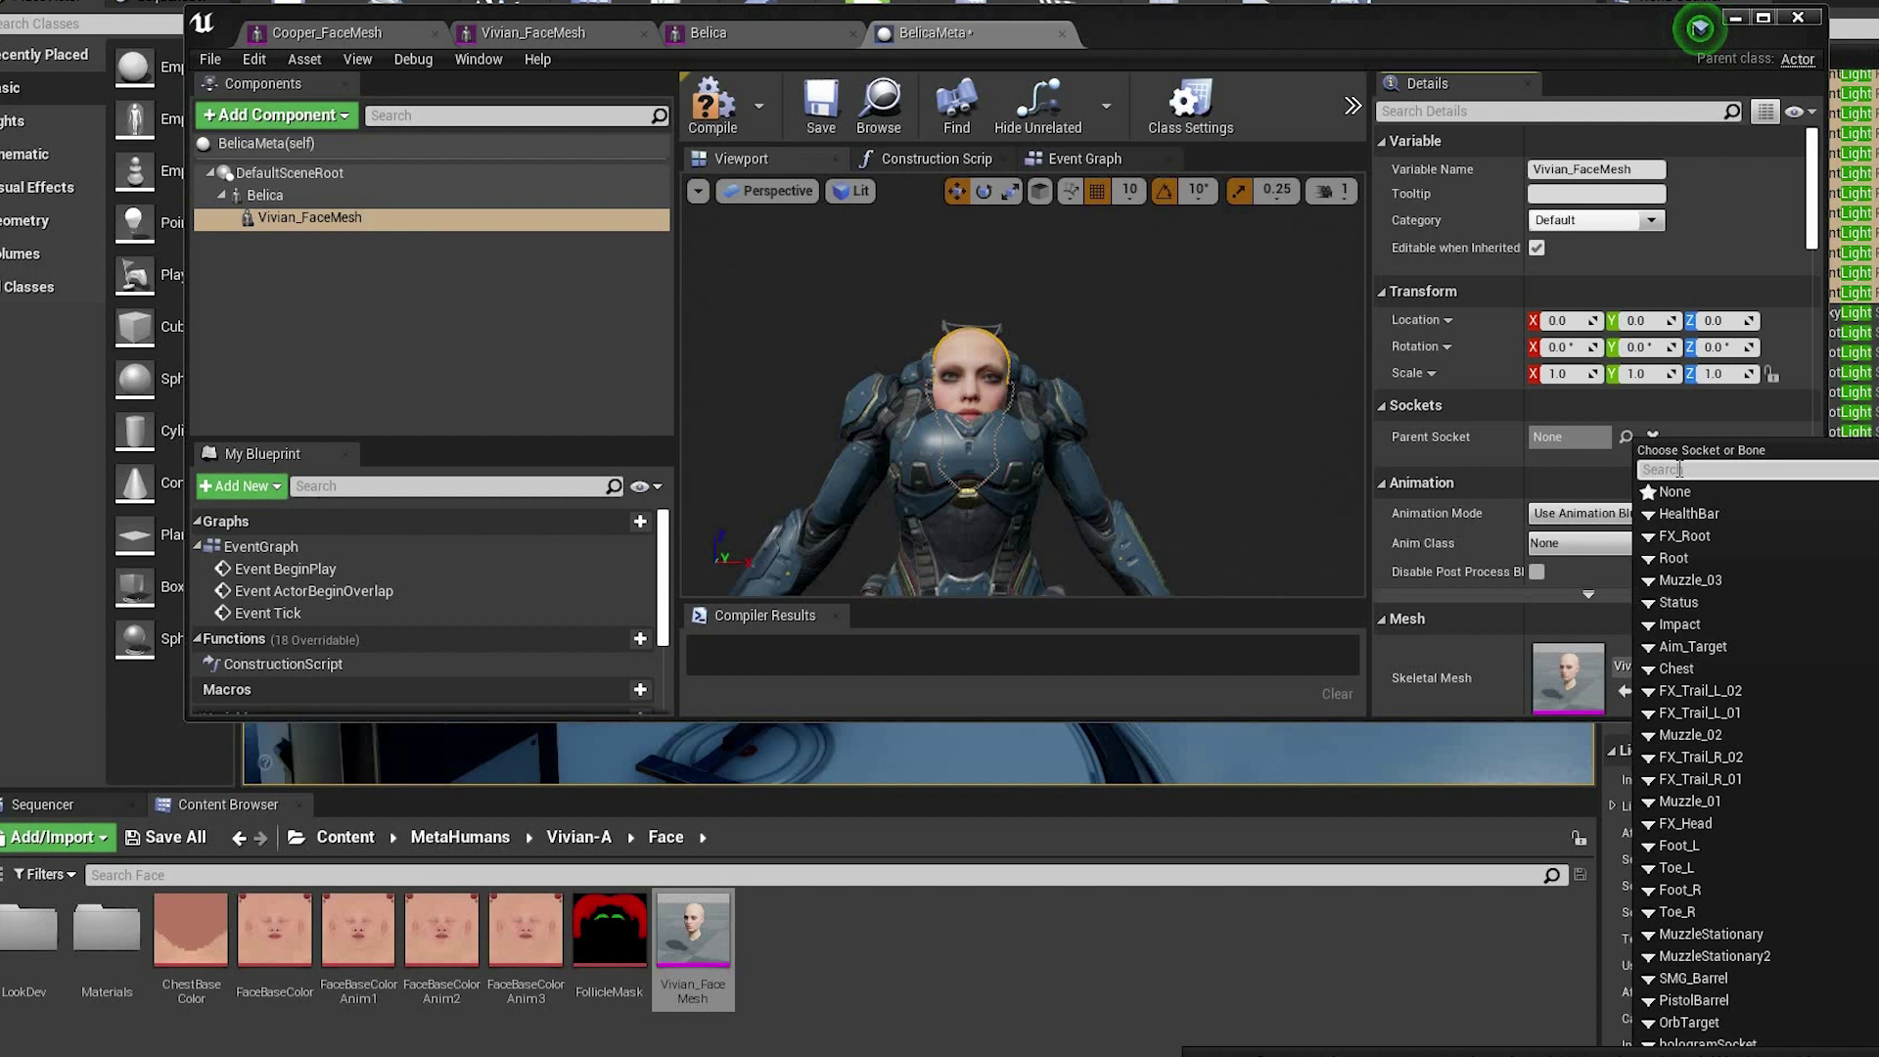
type("nec")
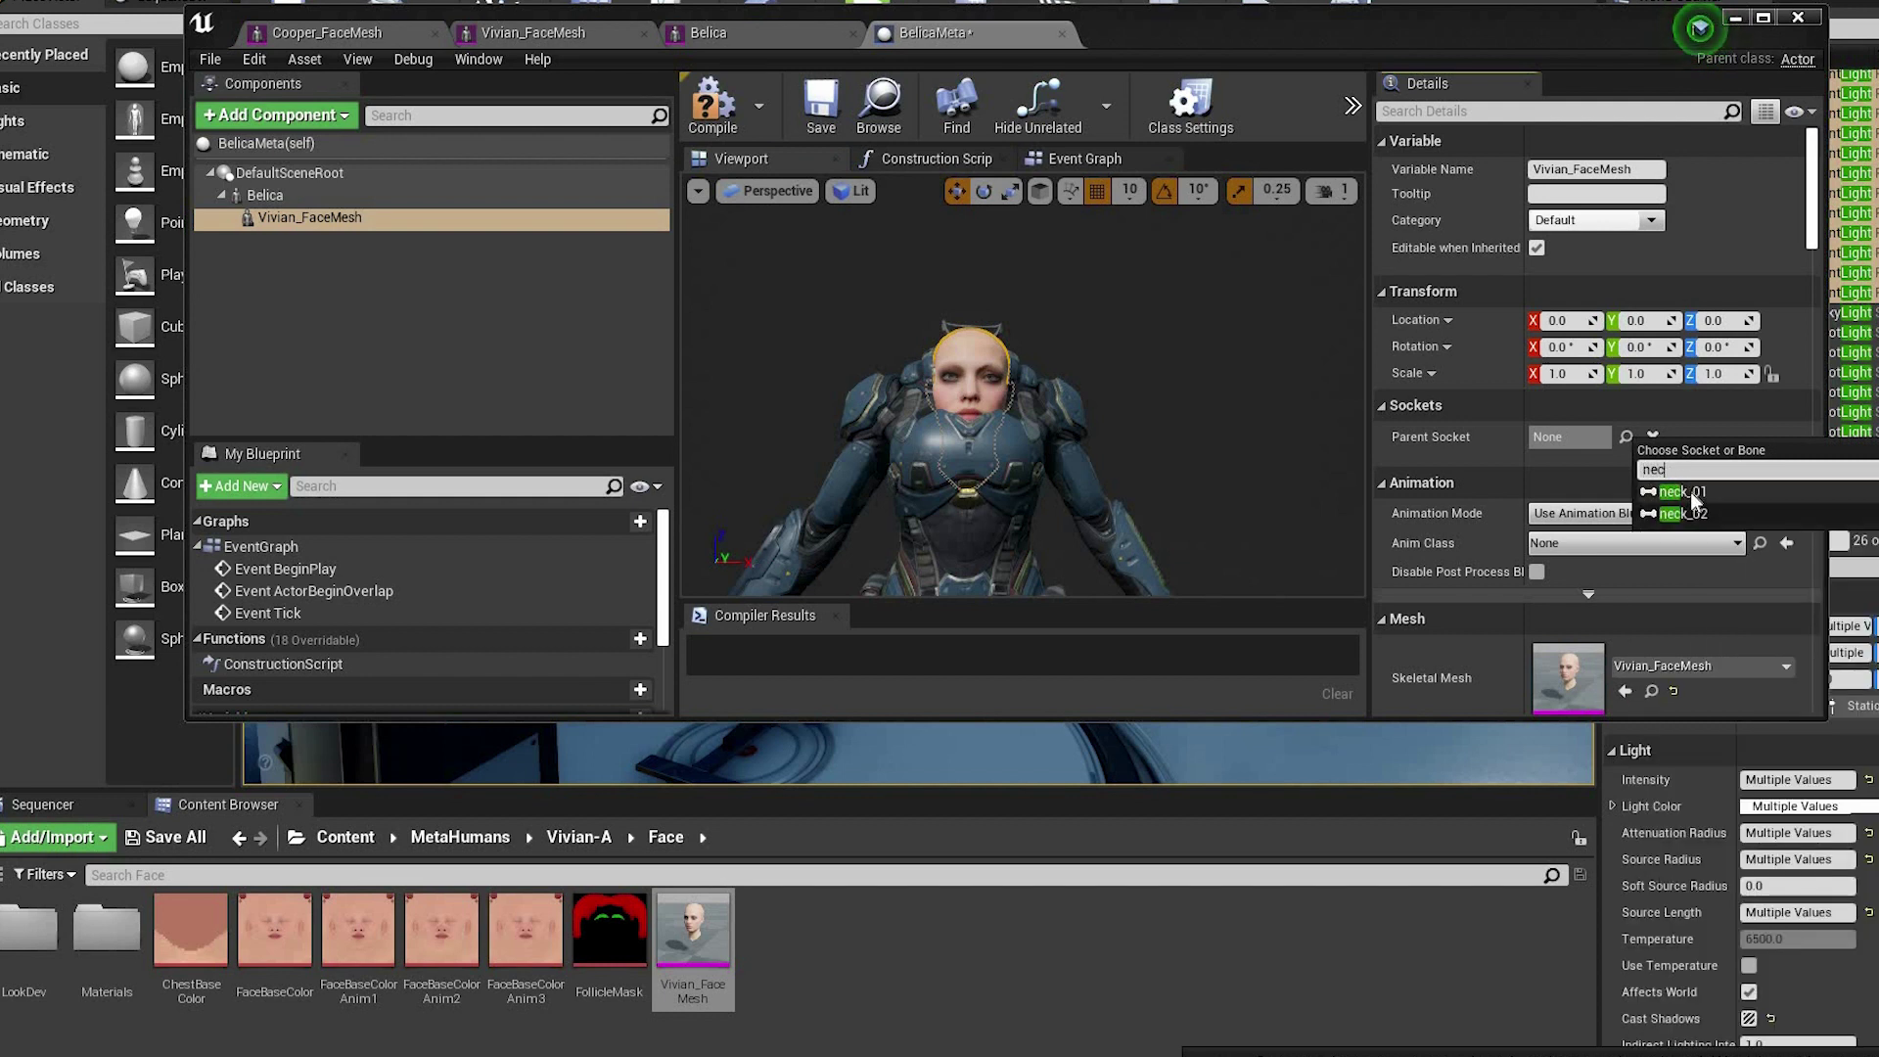
left_click(1683, 491)
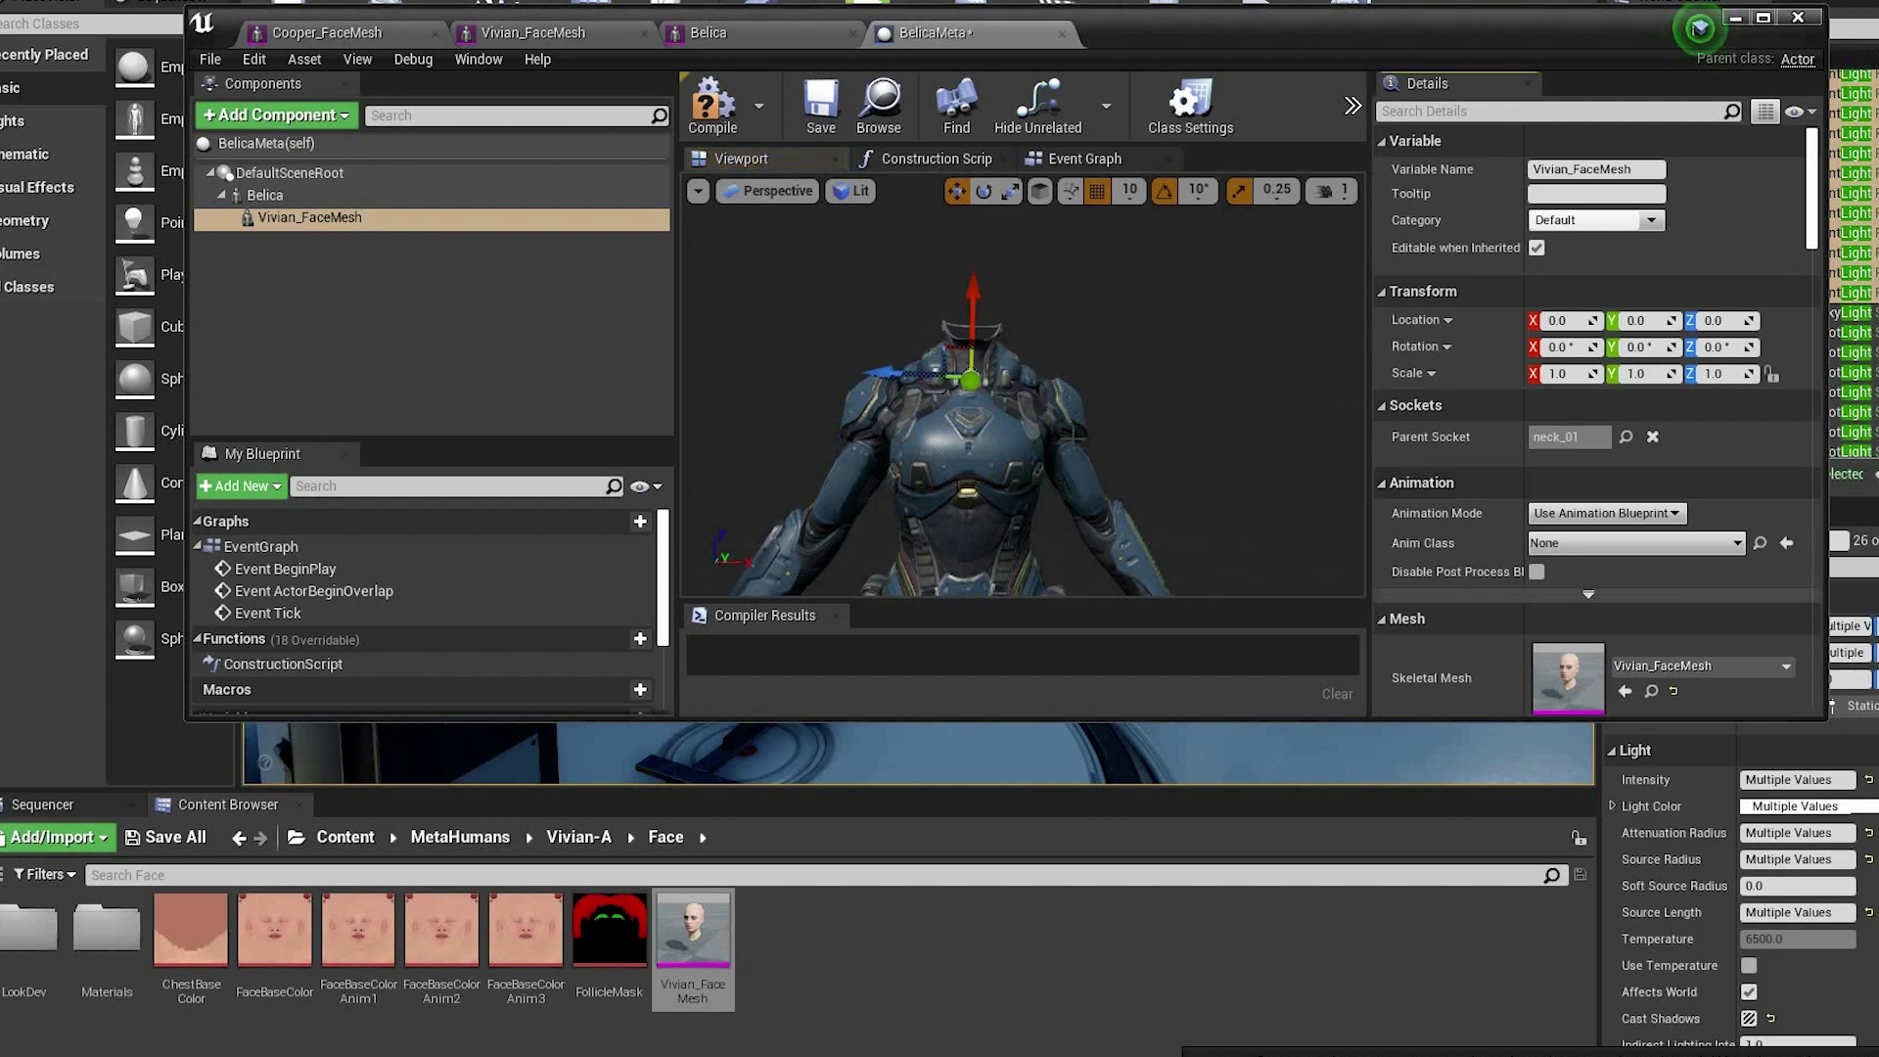
- Try Y rotations of 90° and -90° on Vivian_FaceMesh, and return the Y rotation to 0°
left_click(1650, 347)
type("90")
key("Return")
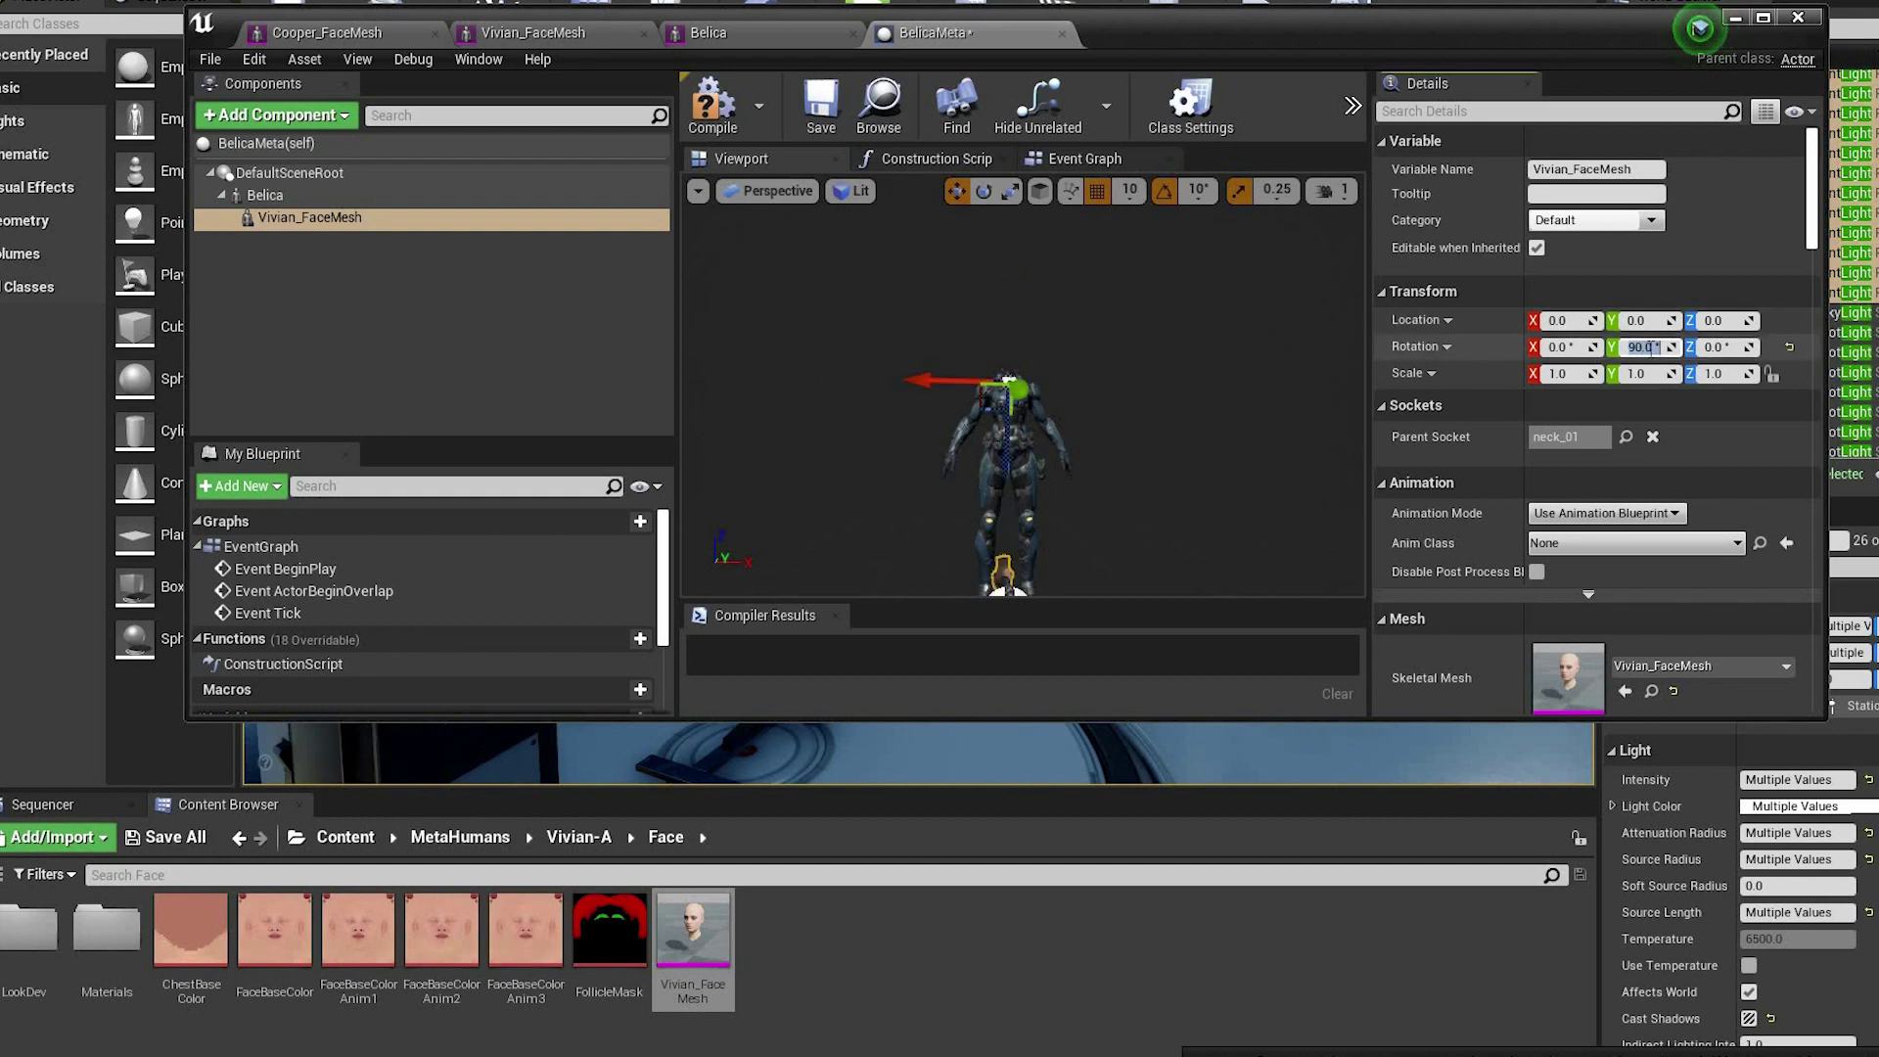
type("-90")
key("Return")
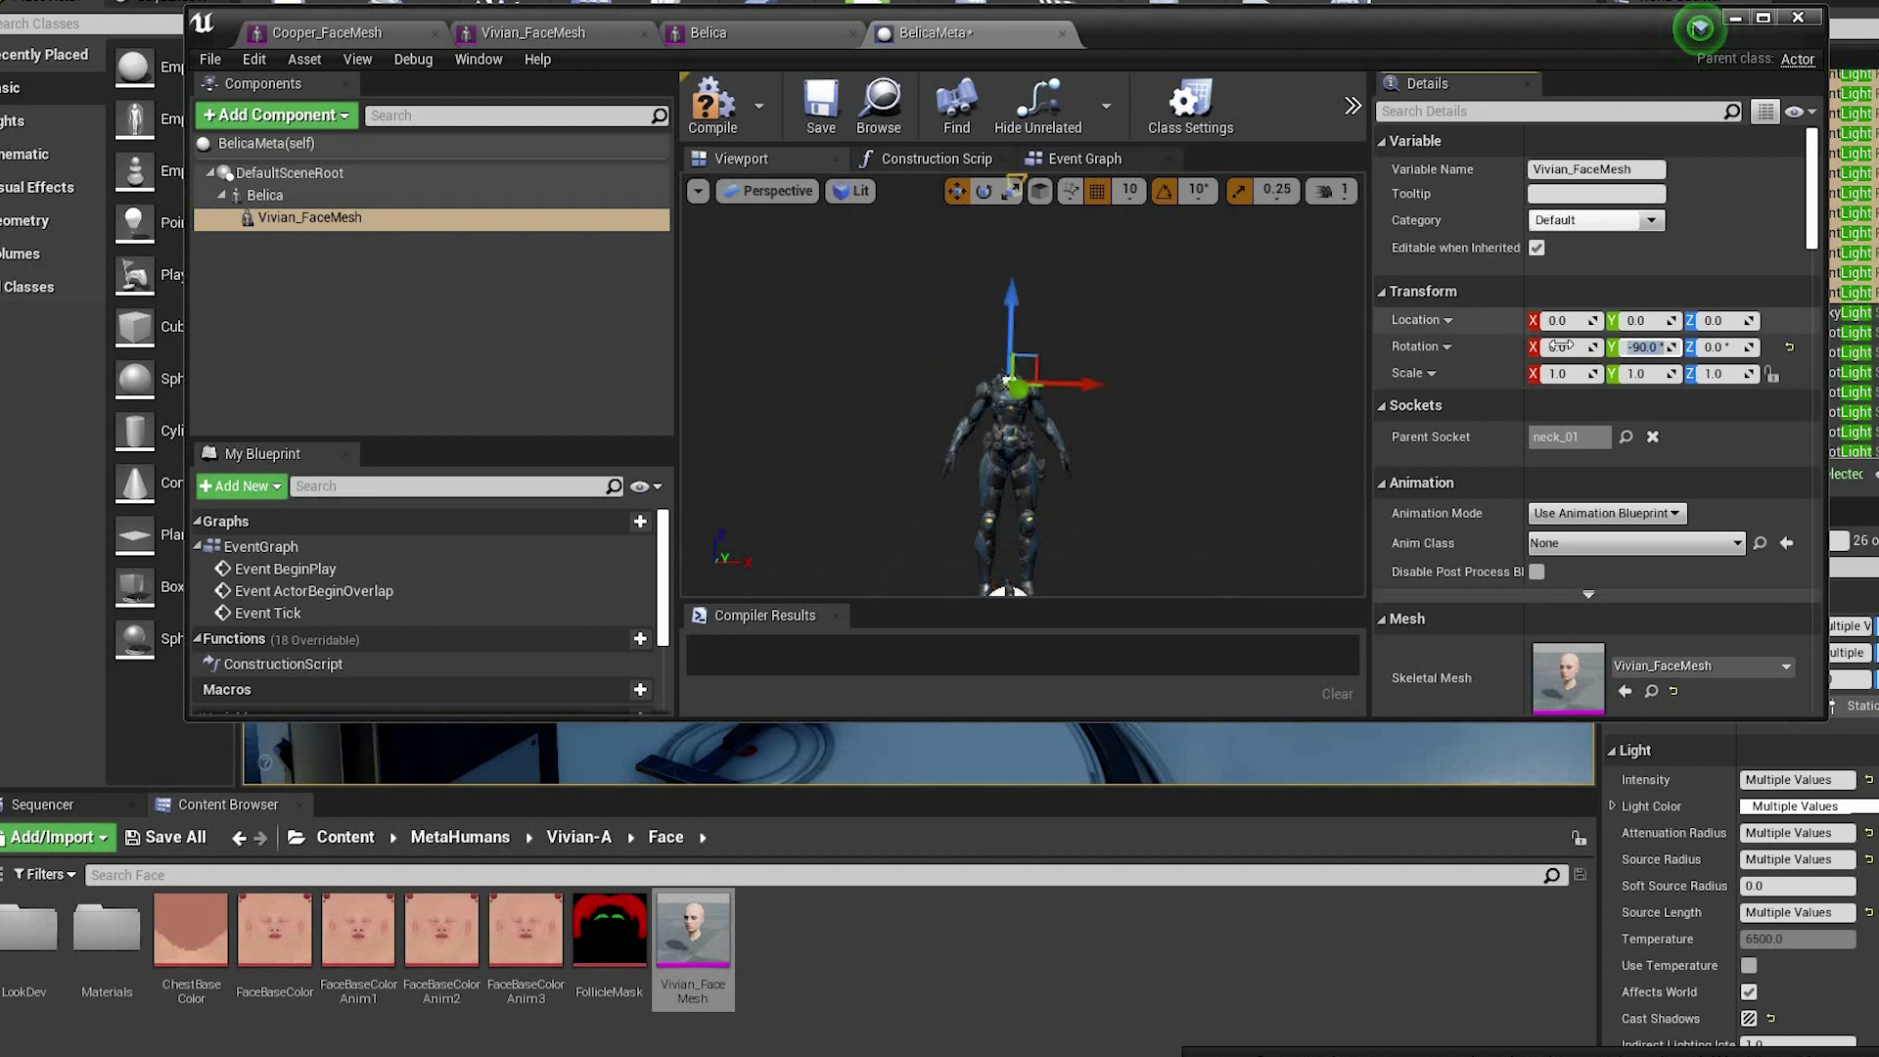
type("0")
key("Return")
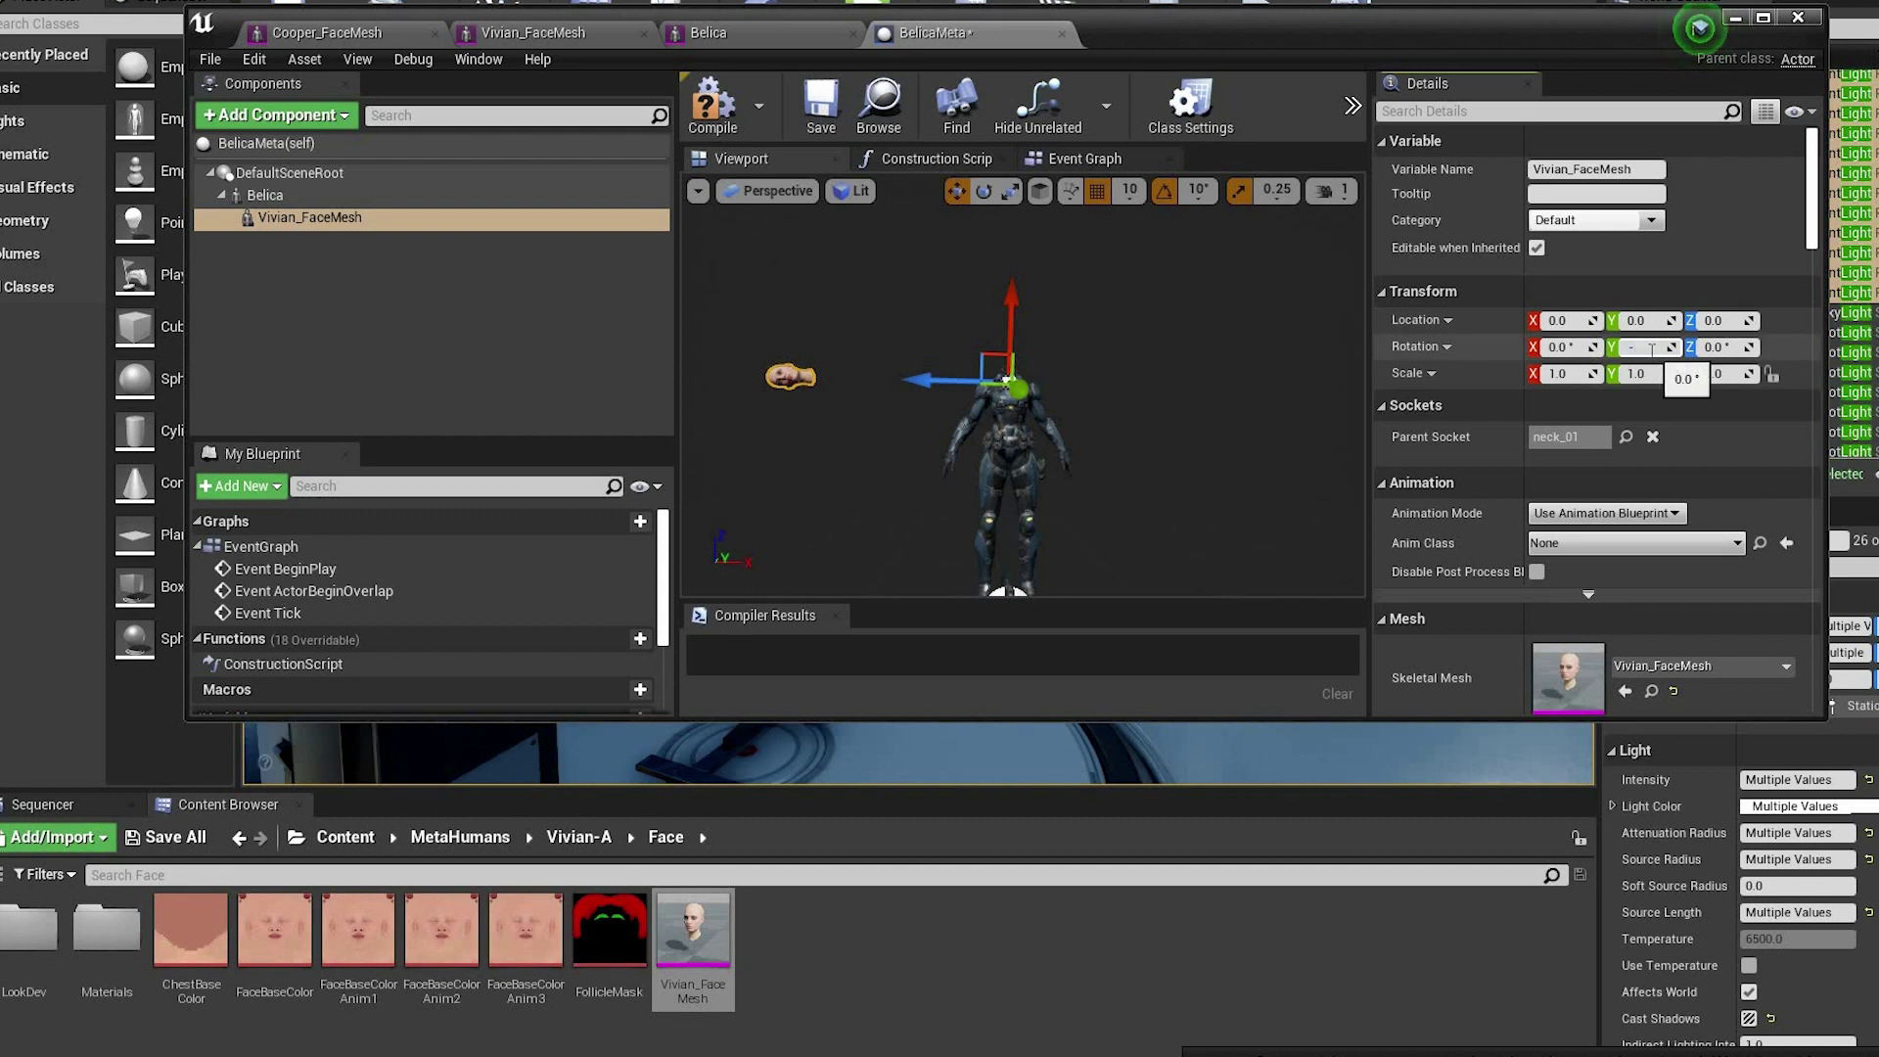
- Try Vivian_FaceMesh with a Y rotation of -90° and a Z location of -10
type("-90")
key("Return")
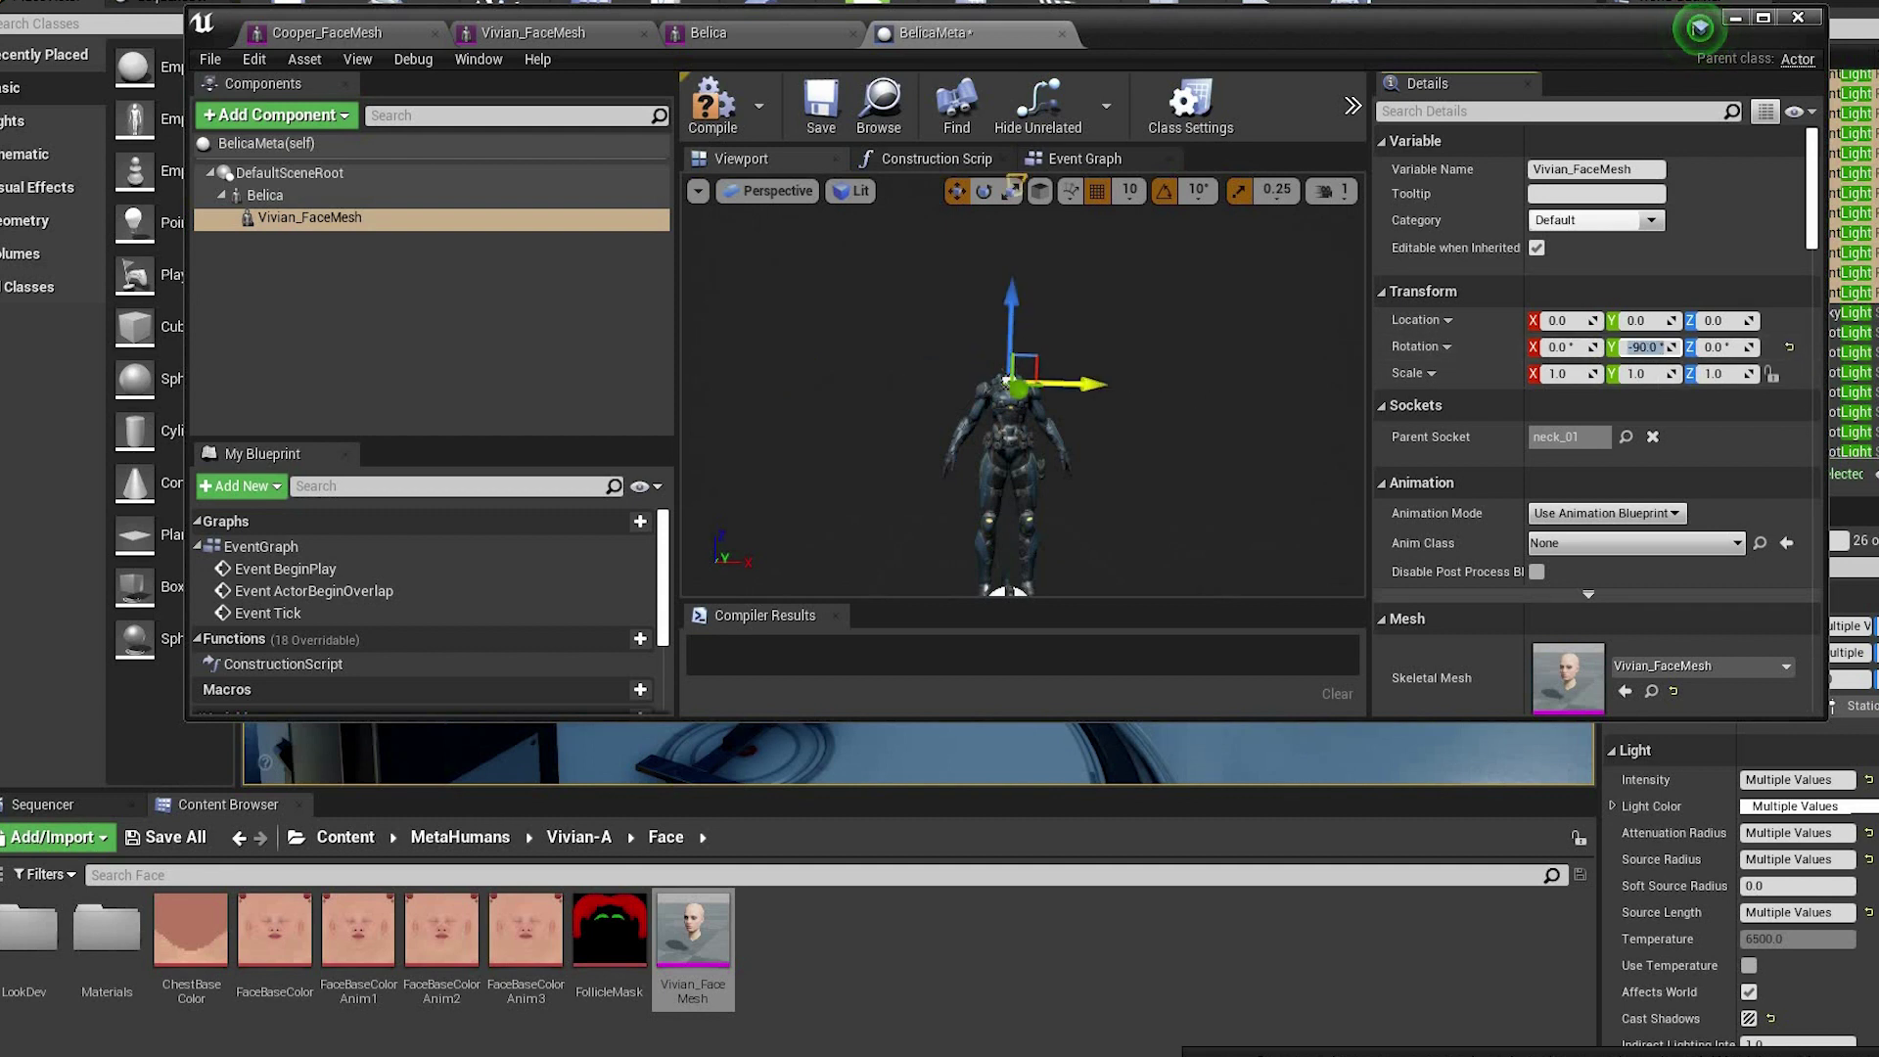
left_click_drag(1011, 307, 1020, 355)
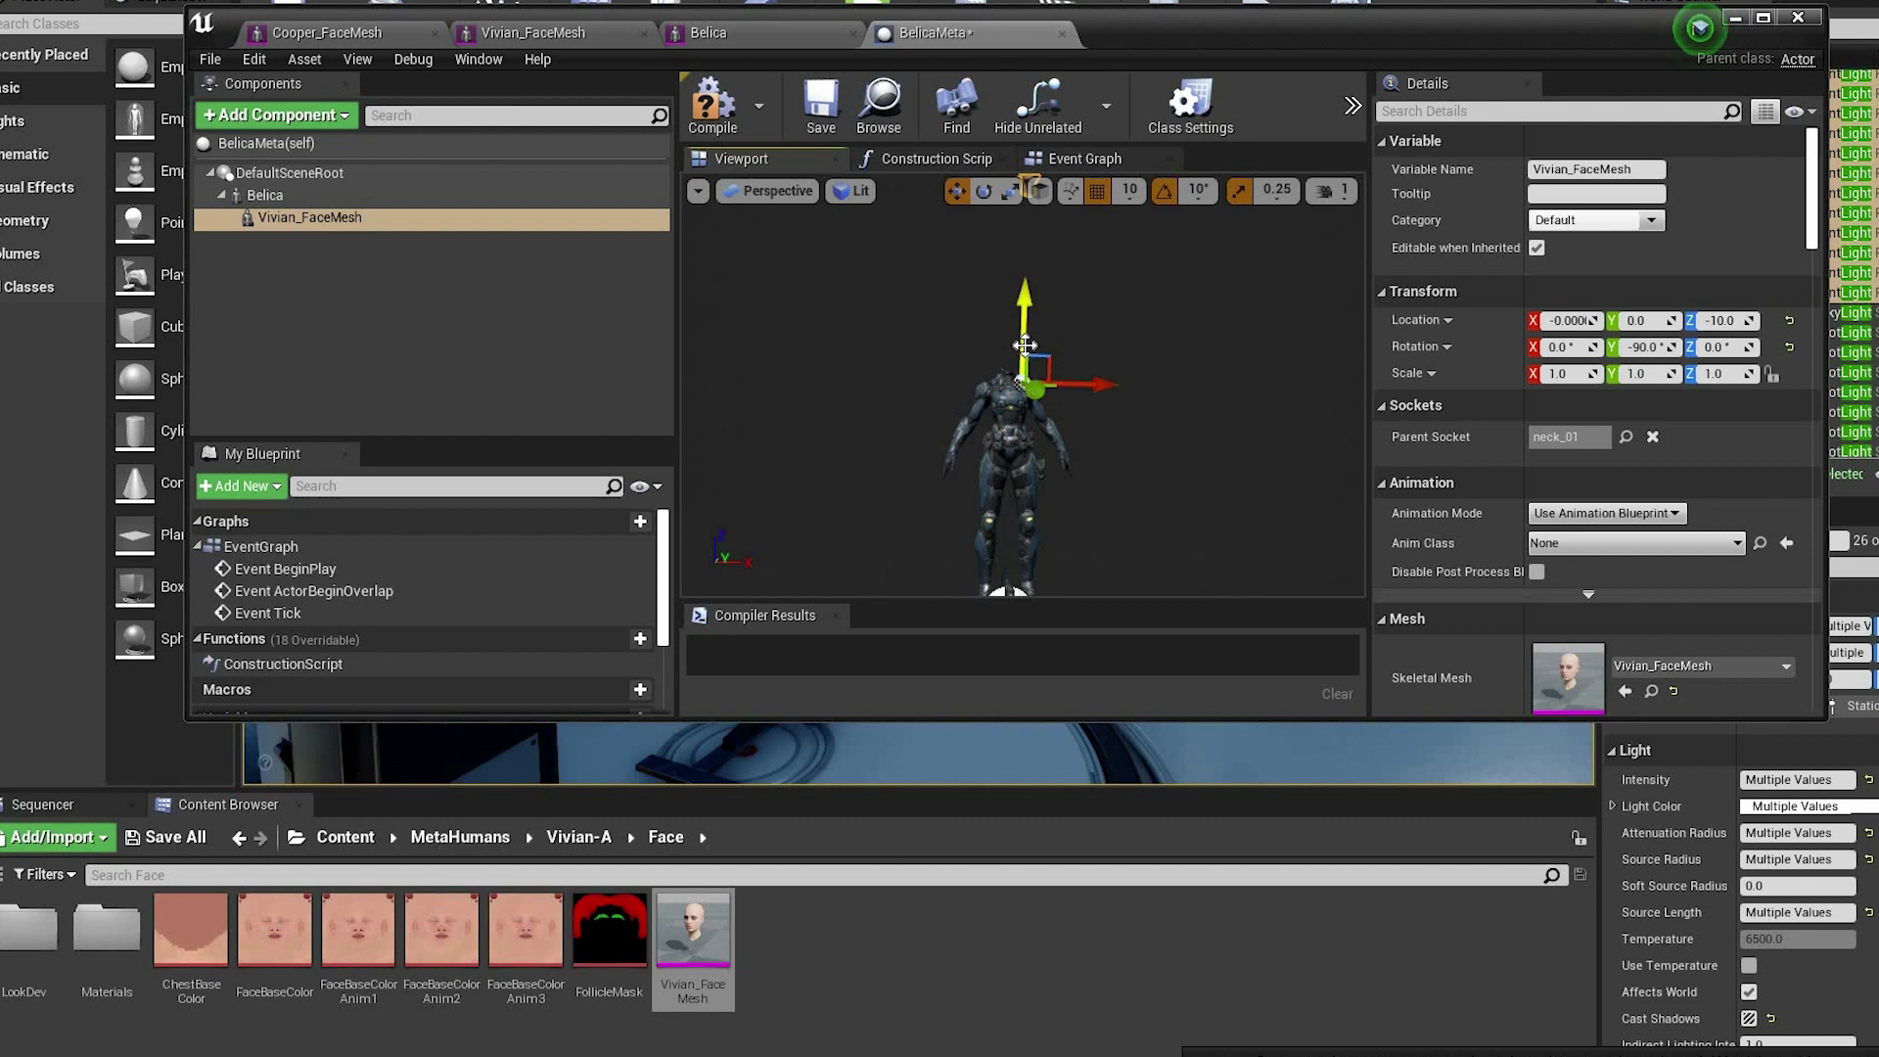
left_click(1150, 408)
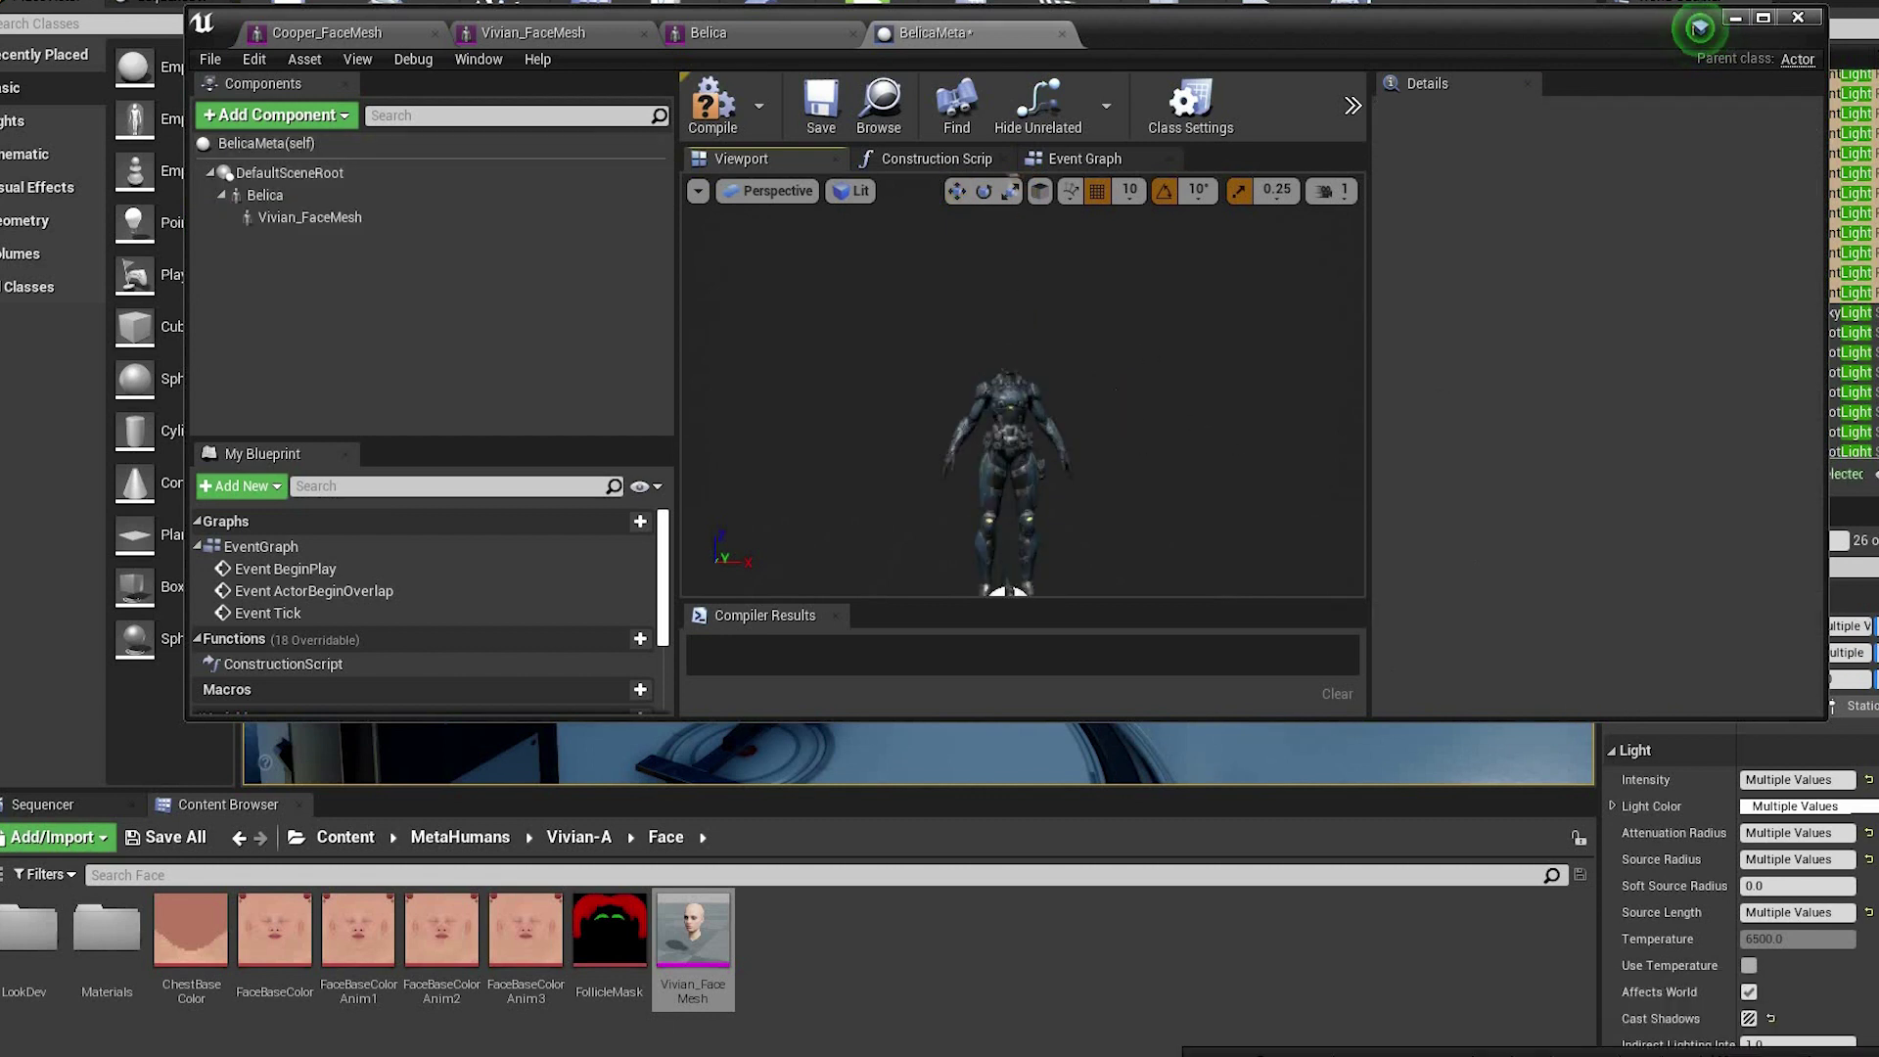
- Set Vivian_FaceMesh's Y rotation to -90° and lower the head onto Belica's neck, to an X location of about -140
right_click_drag(1021, 384, 998, 360)
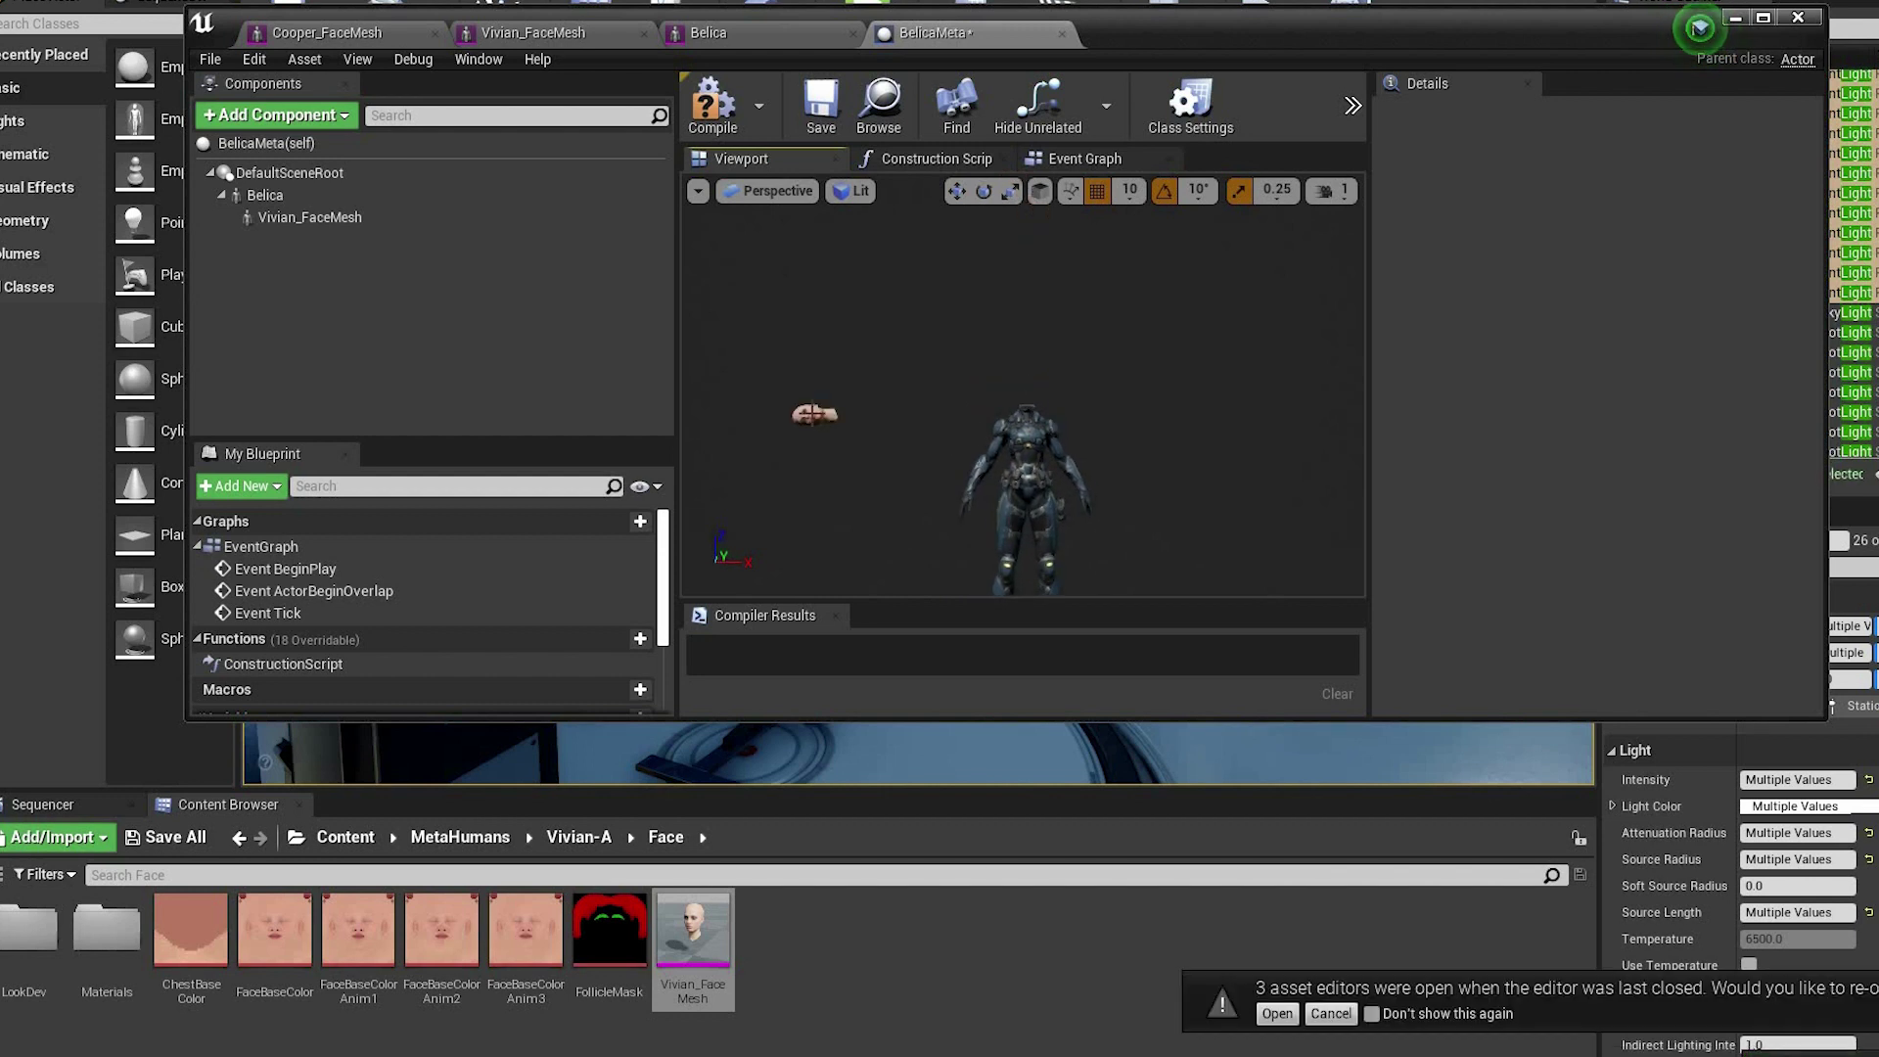
left_click(1640, 348)
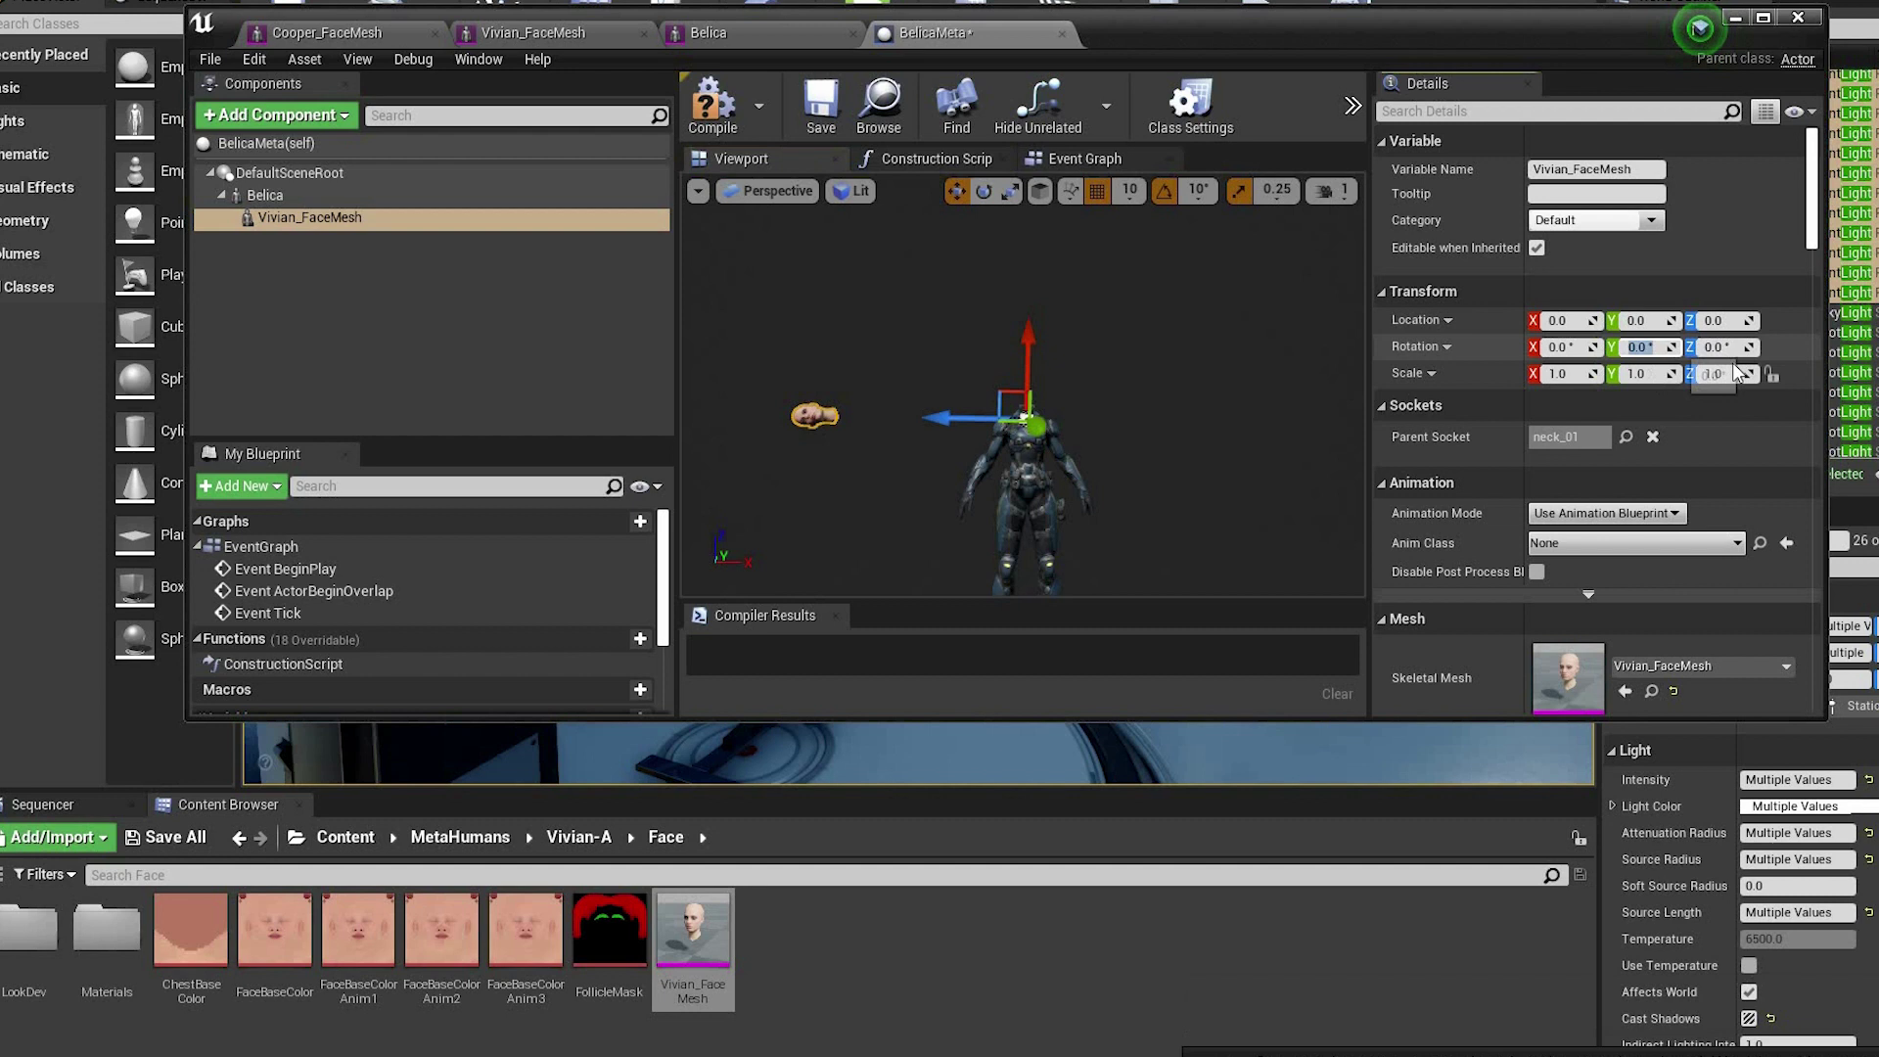
key("Return")
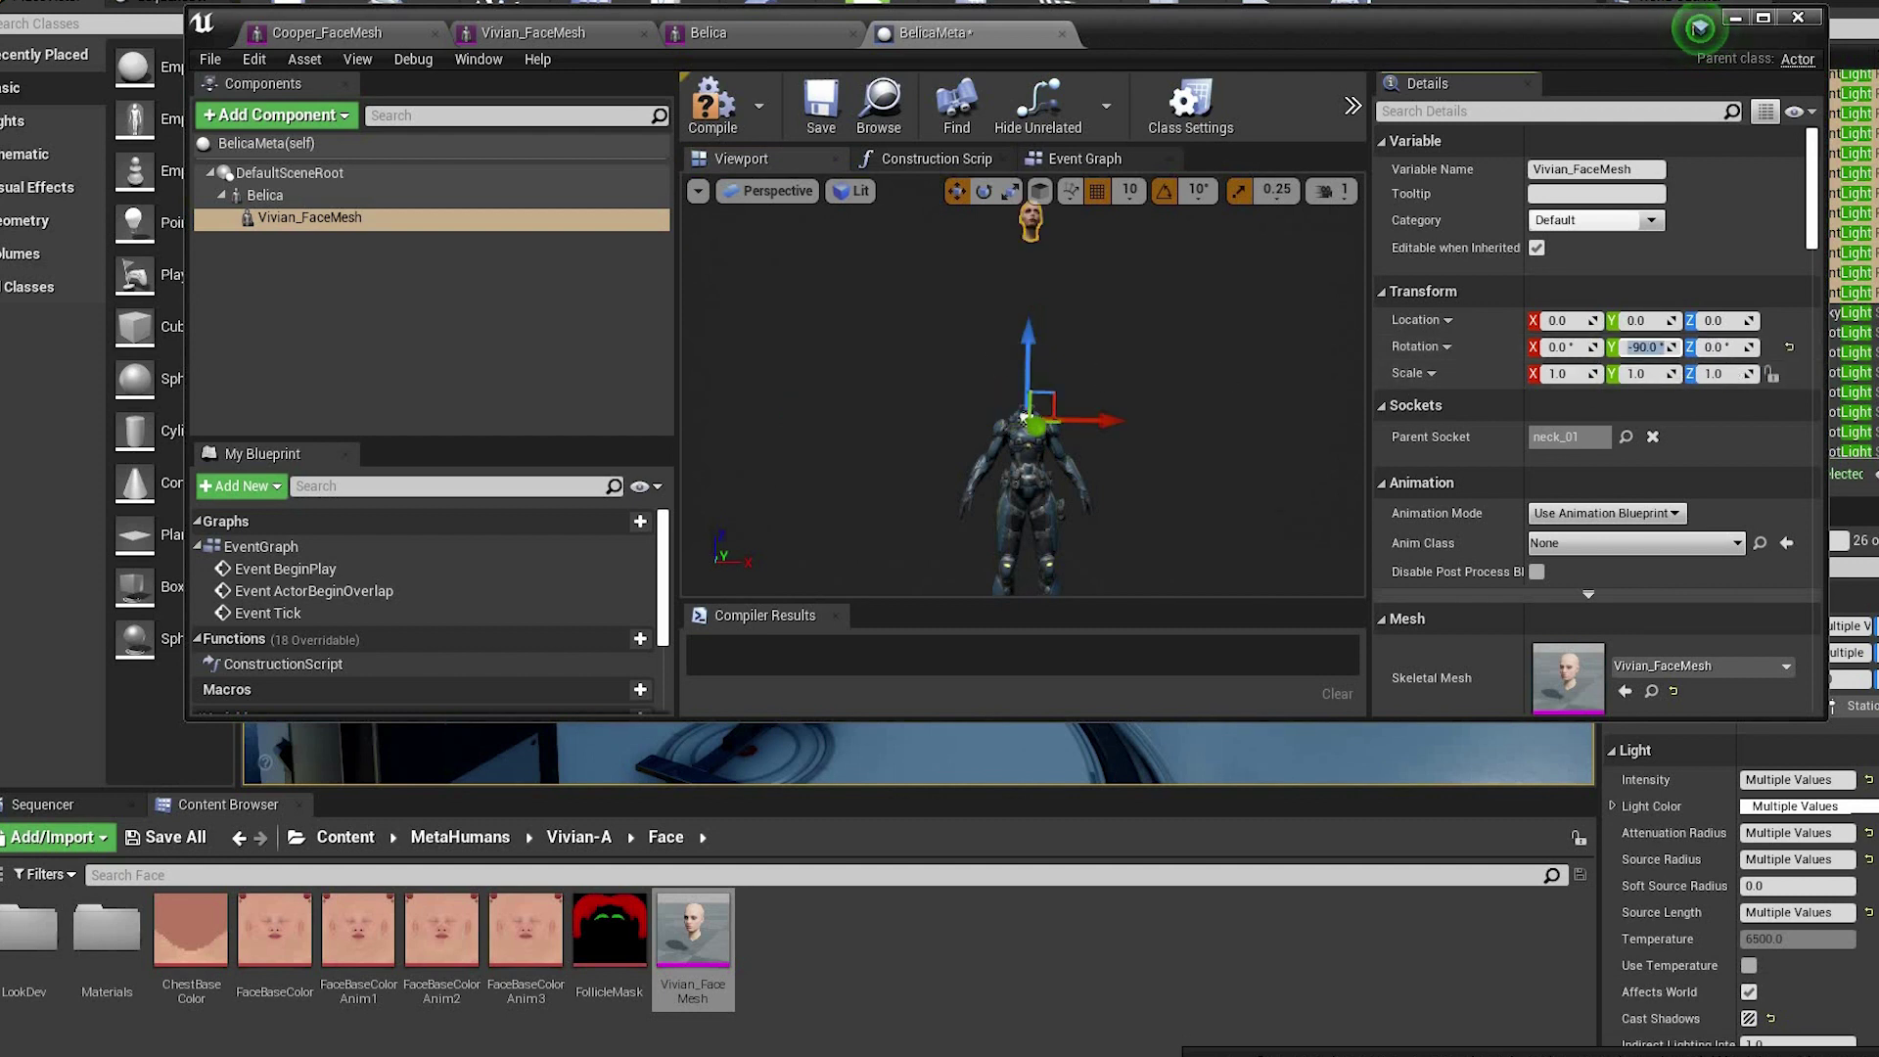
left_click_drag(1029, 357, 1046, 480)
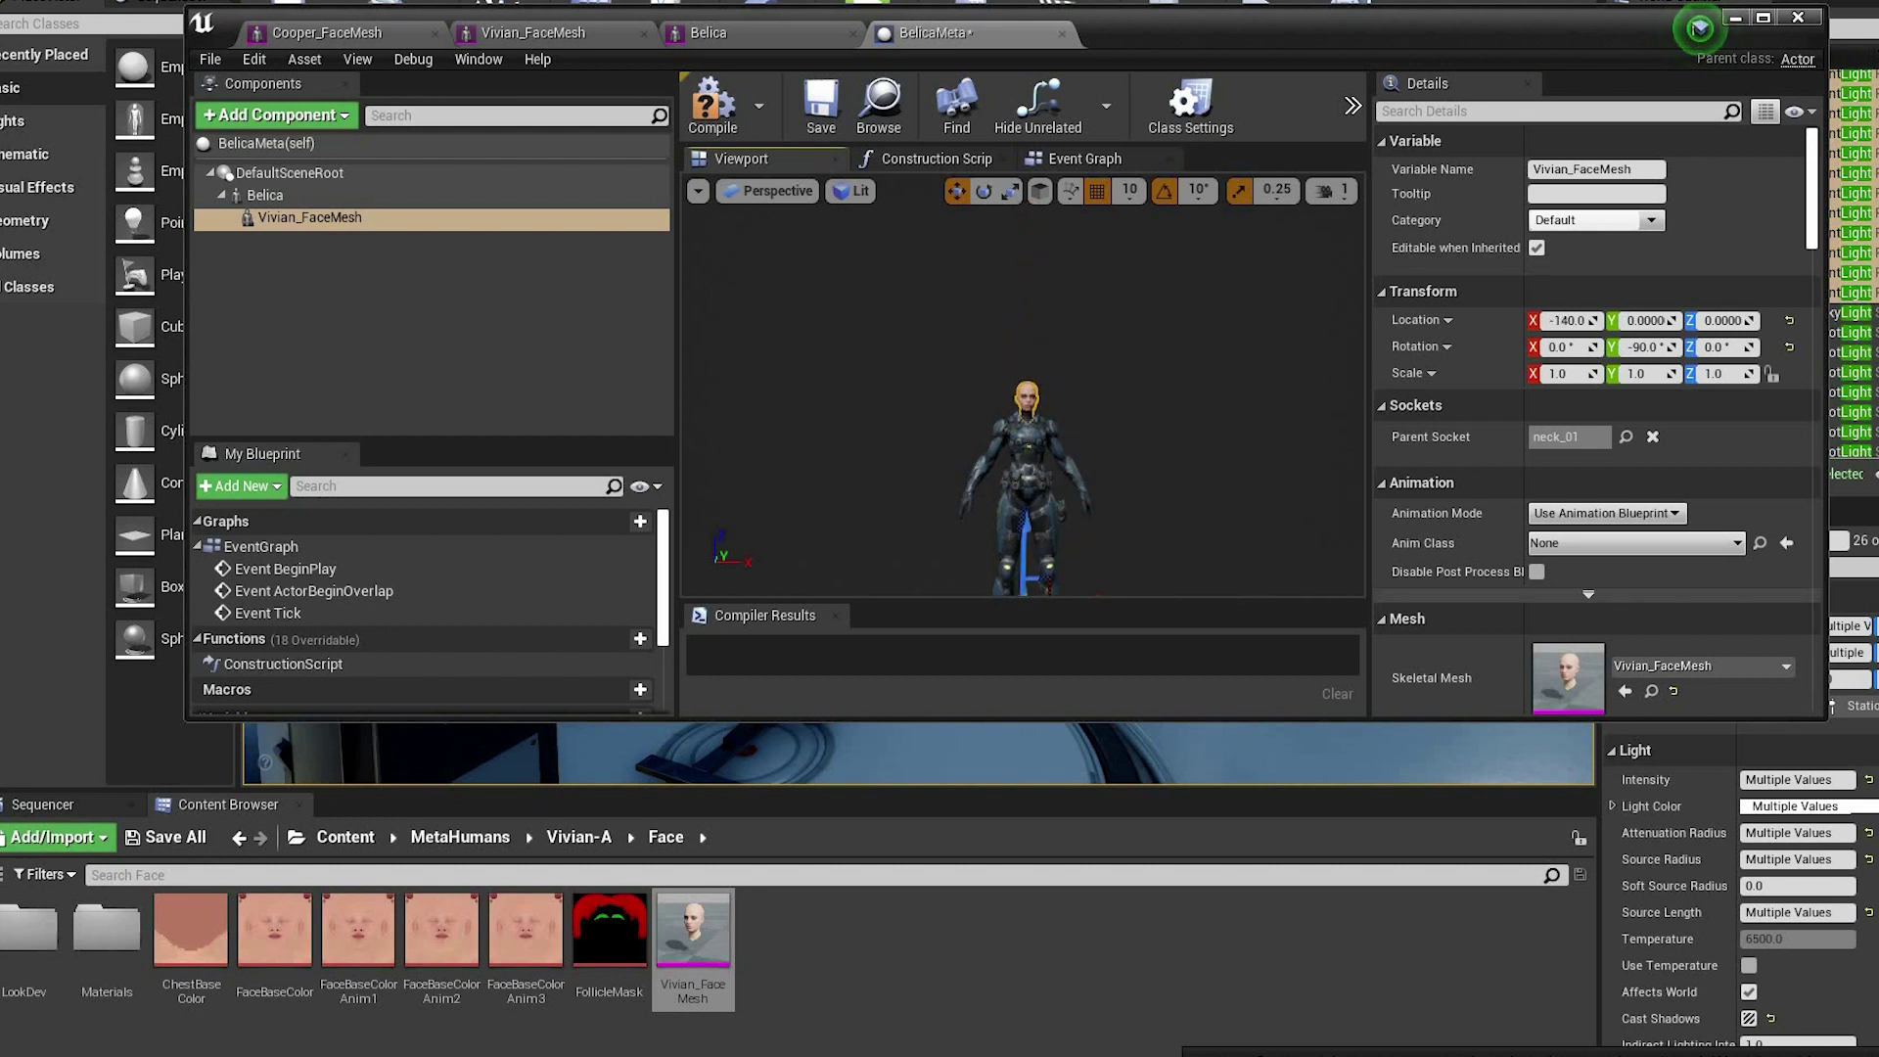
- Fine-tune the head's fit on Belica's neck by adjusting Vivian_FaceMesh's X location to -139
scroll(1103, 440, "up", 8)
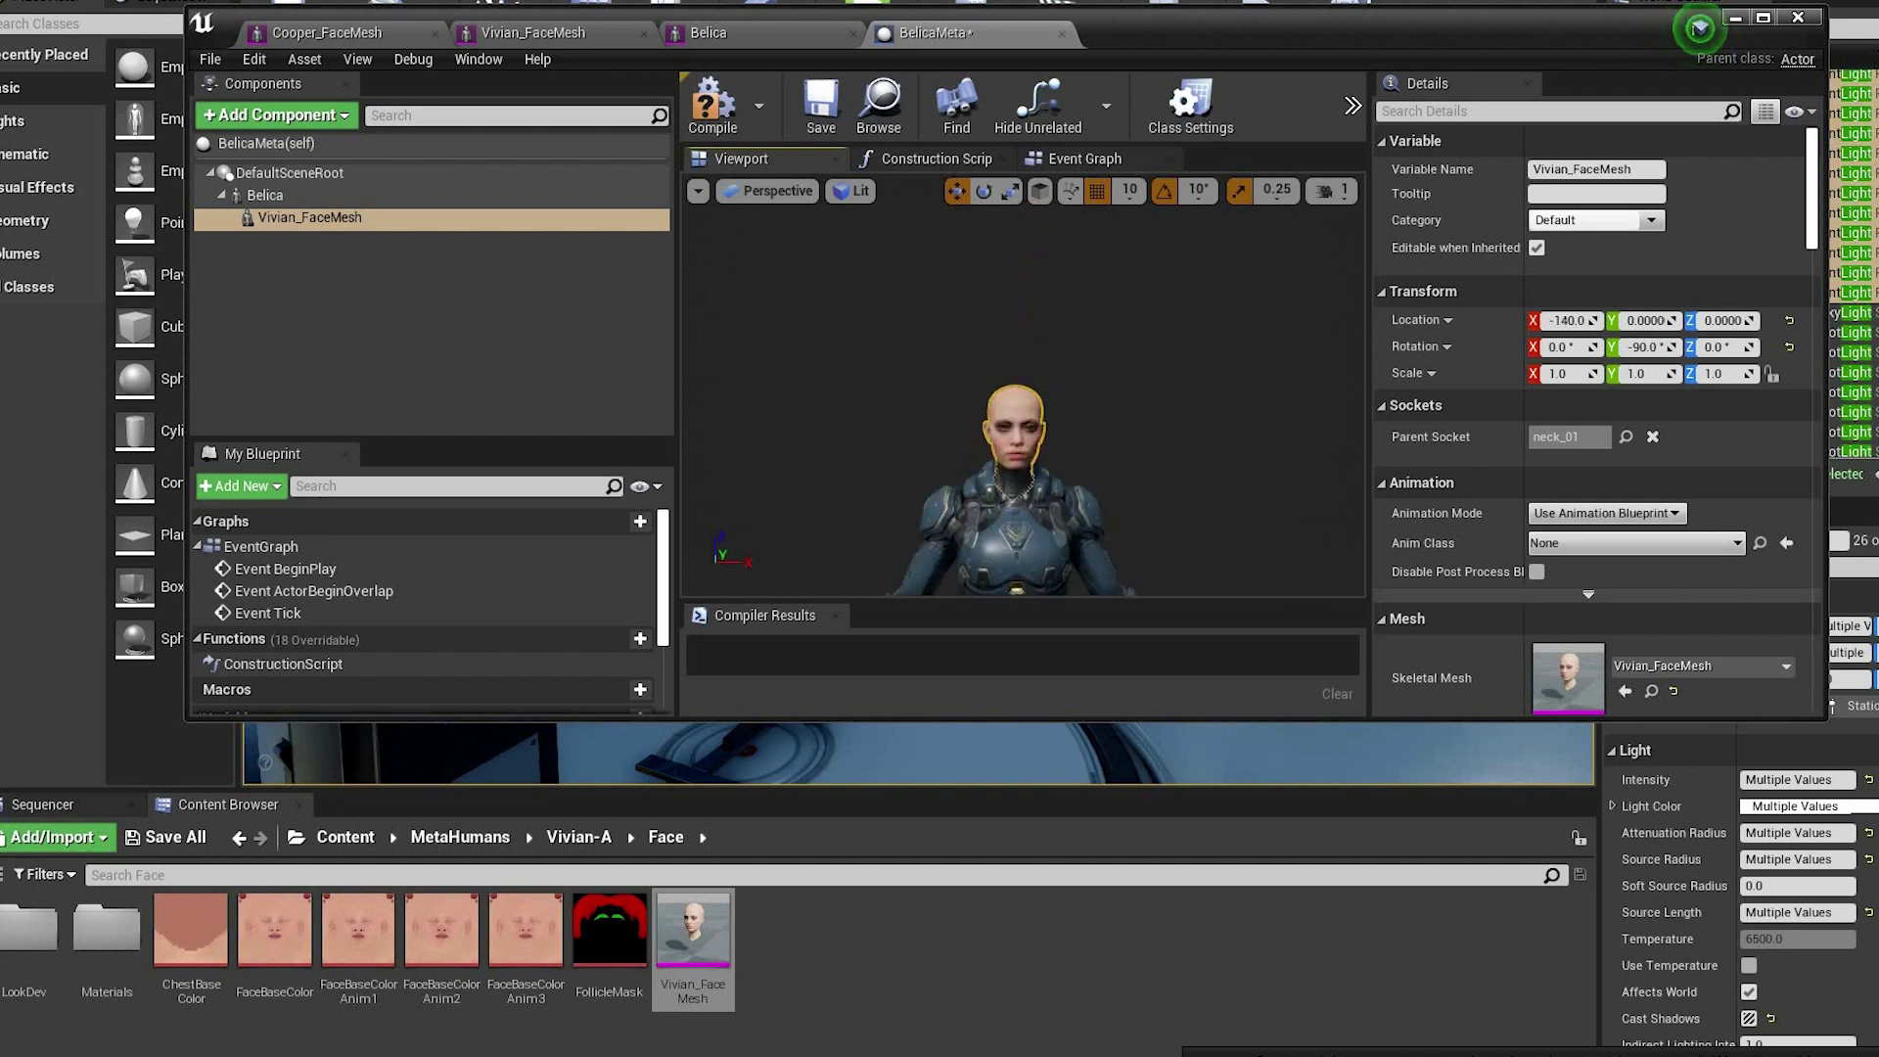
scroll(1023, 384, "up", 3)
scroll(1022, 385, "down", 4)
right_click_drag(1023, 384, 1493, 416)
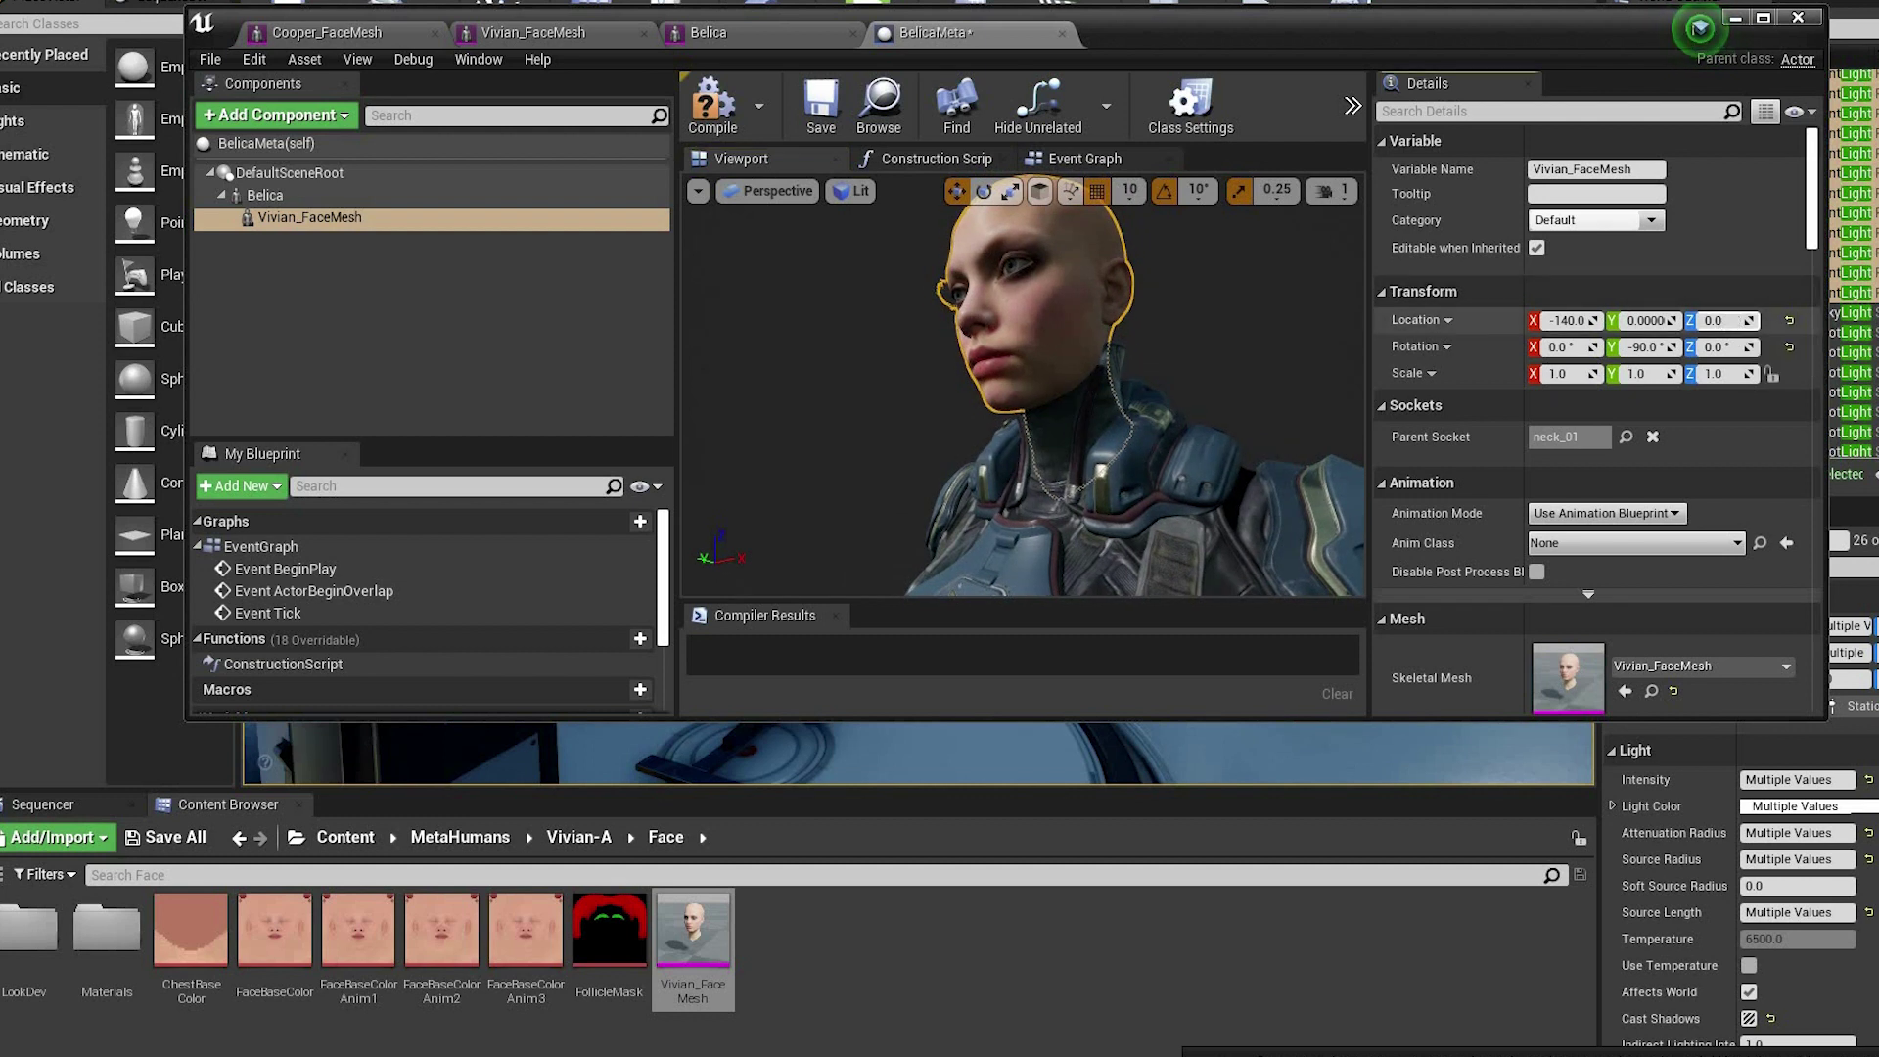
left_click_drag(1722, 321, 1724, 323)
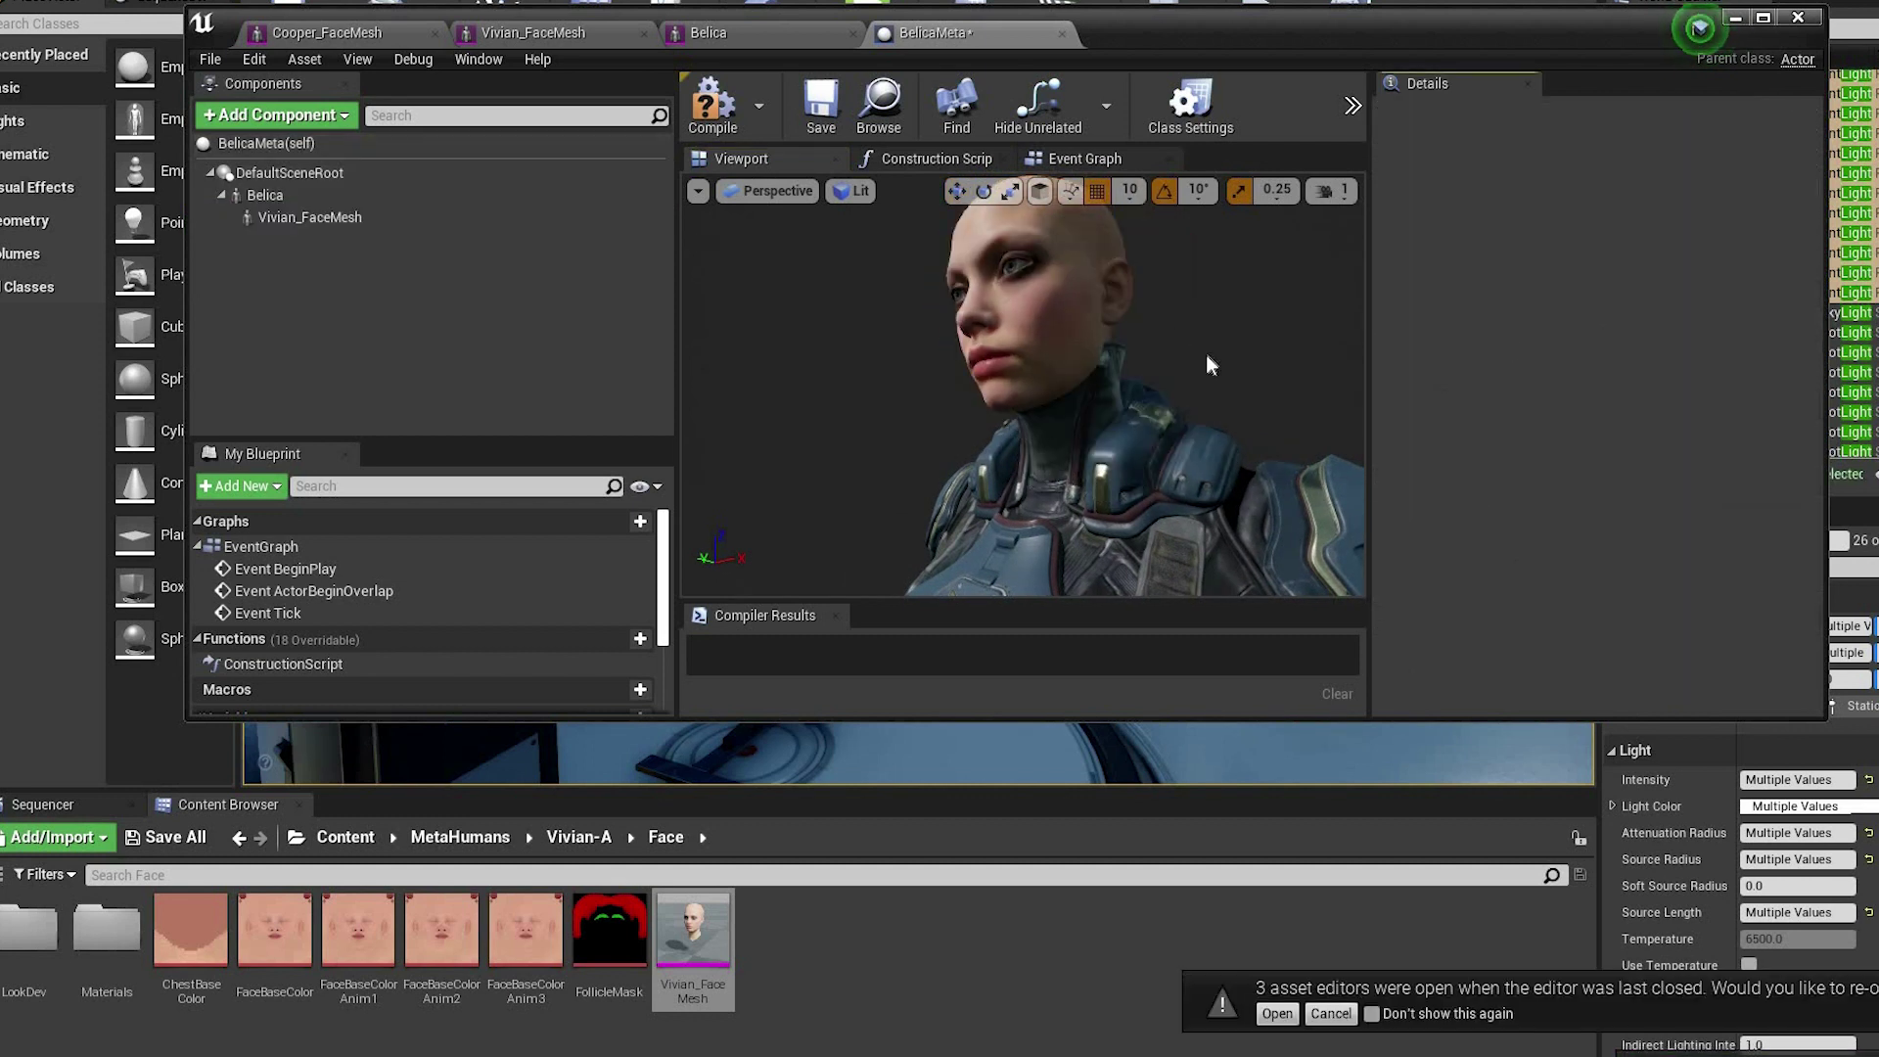
left_click(1086, 332)
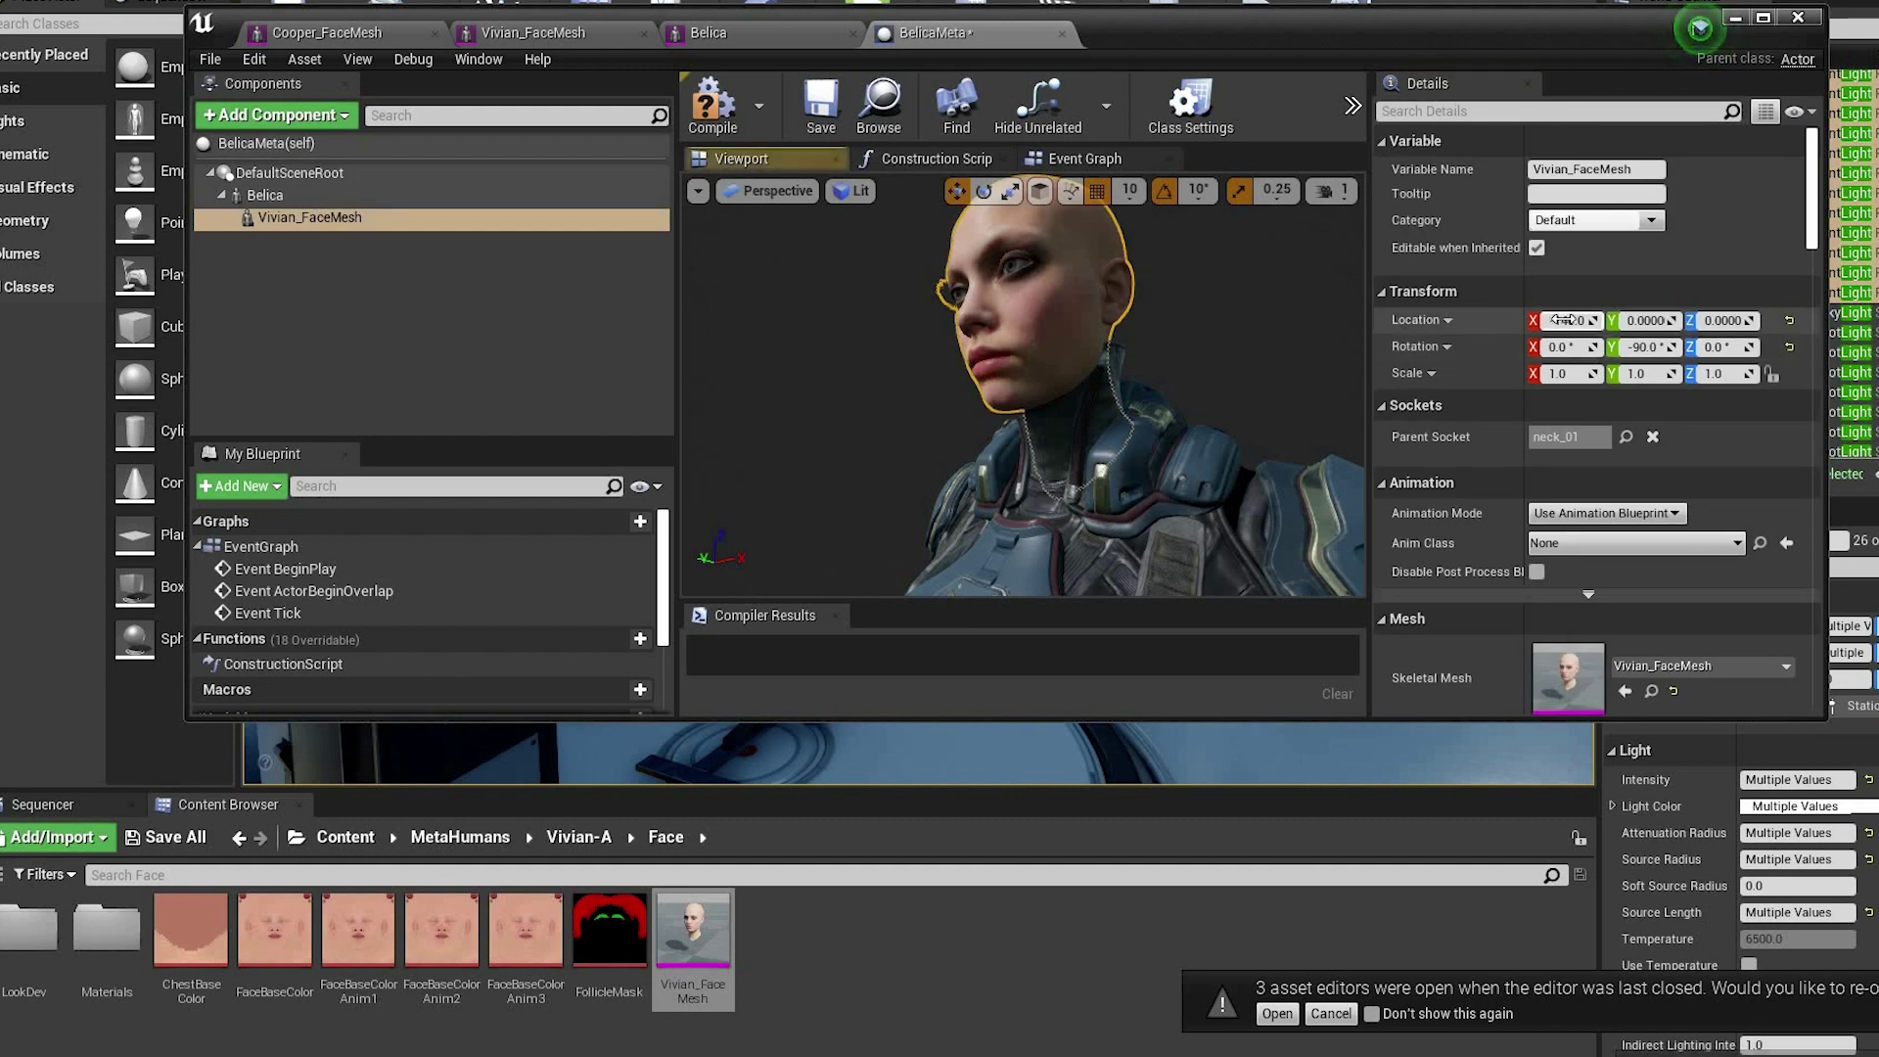
left_click_drag(1571, 321, 1582, 321)
left_click_drag(1022, 391, 1175, 376, "alt")
scroll(1022, 385, "up", 3)
right_click_drag(1243, 391, 1145, 391, "alt")
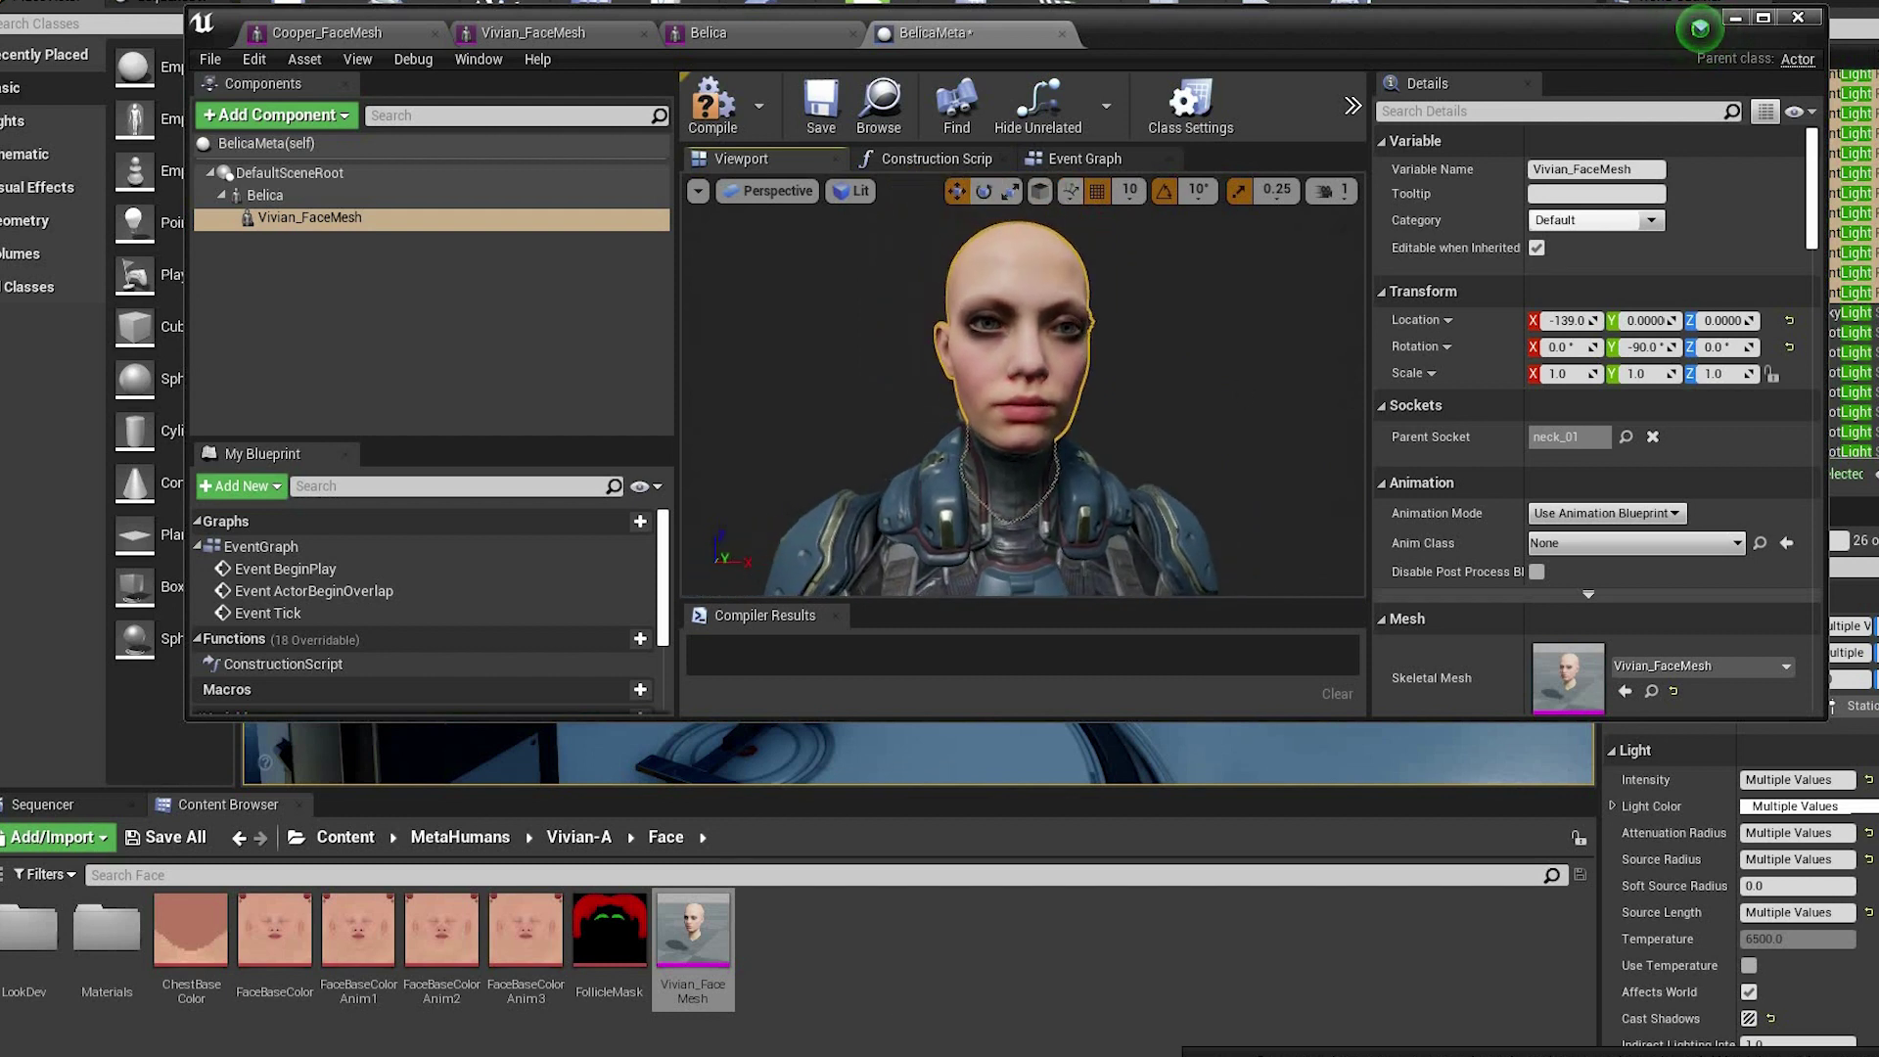
- Open BP_Vivian from the Vivian-A folder and copy its groom components from Hair through Beard
right_click_drag(620, 1035, 632, 884)
left_click(581, 837)
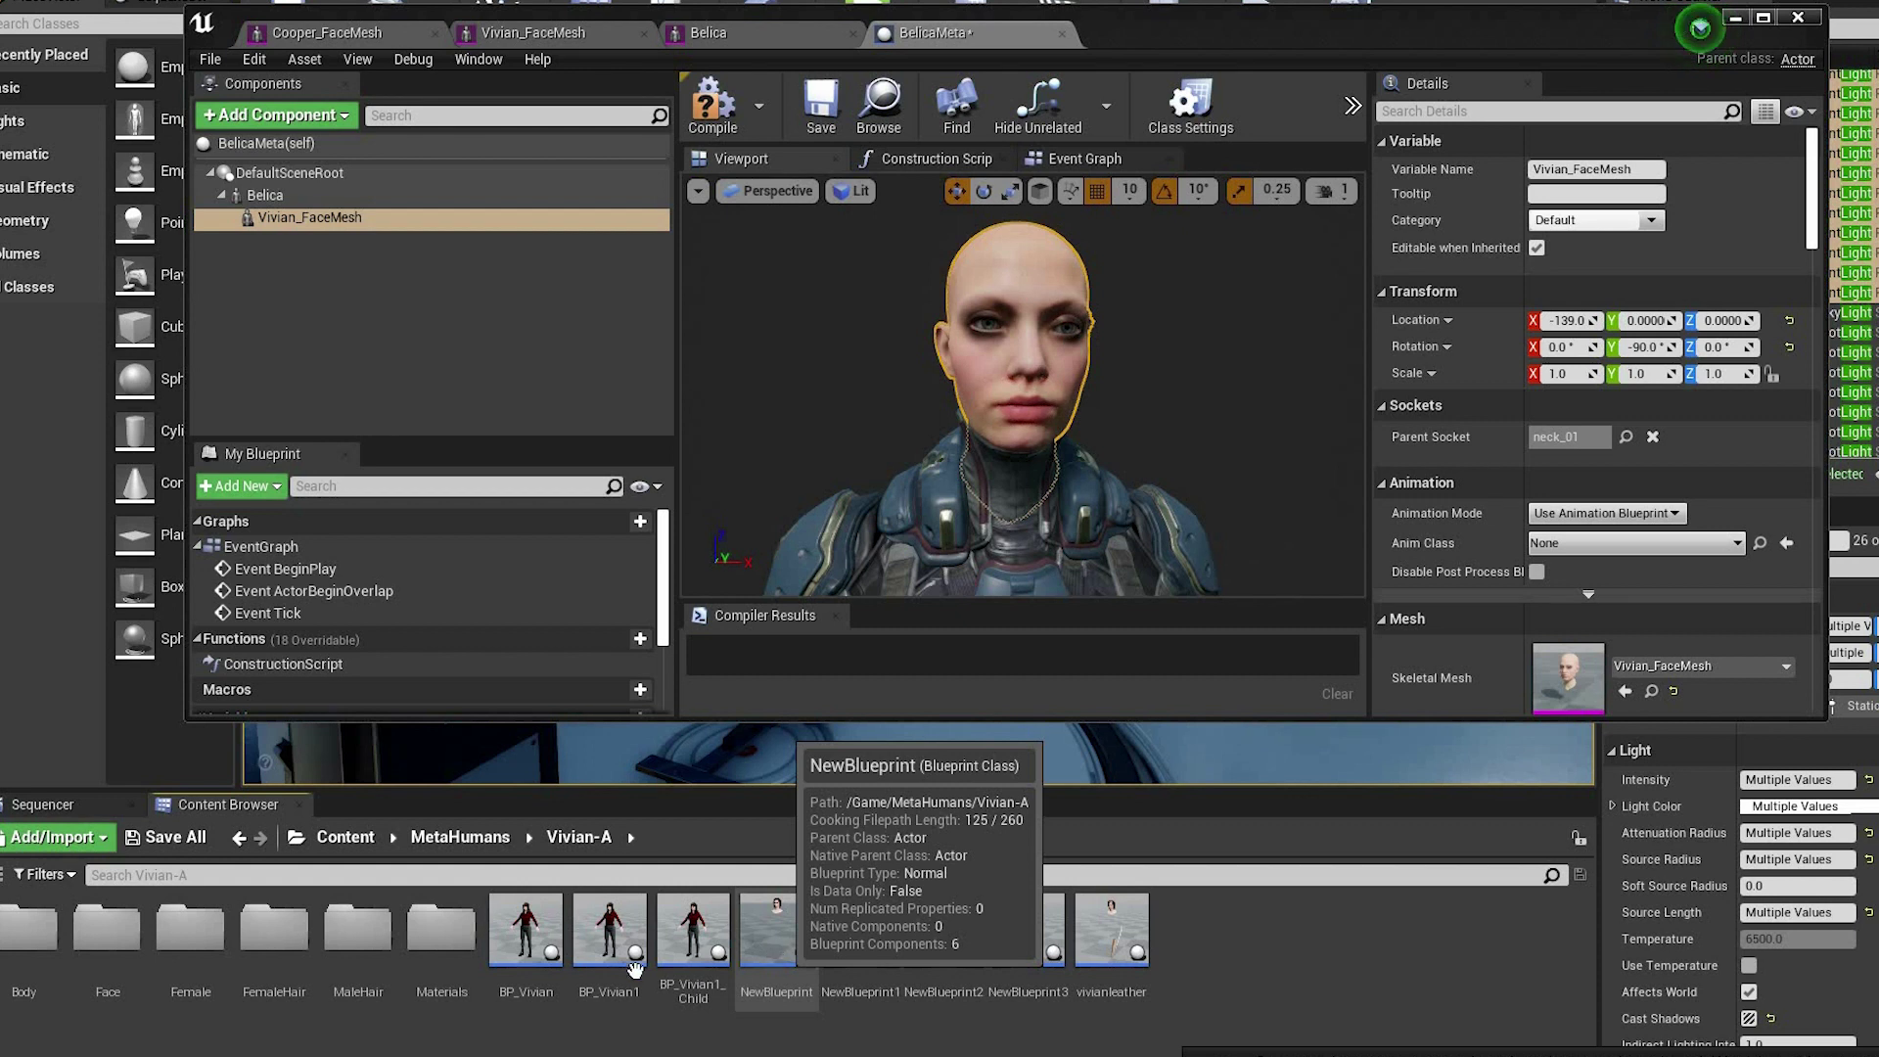
left_click(548, 932)
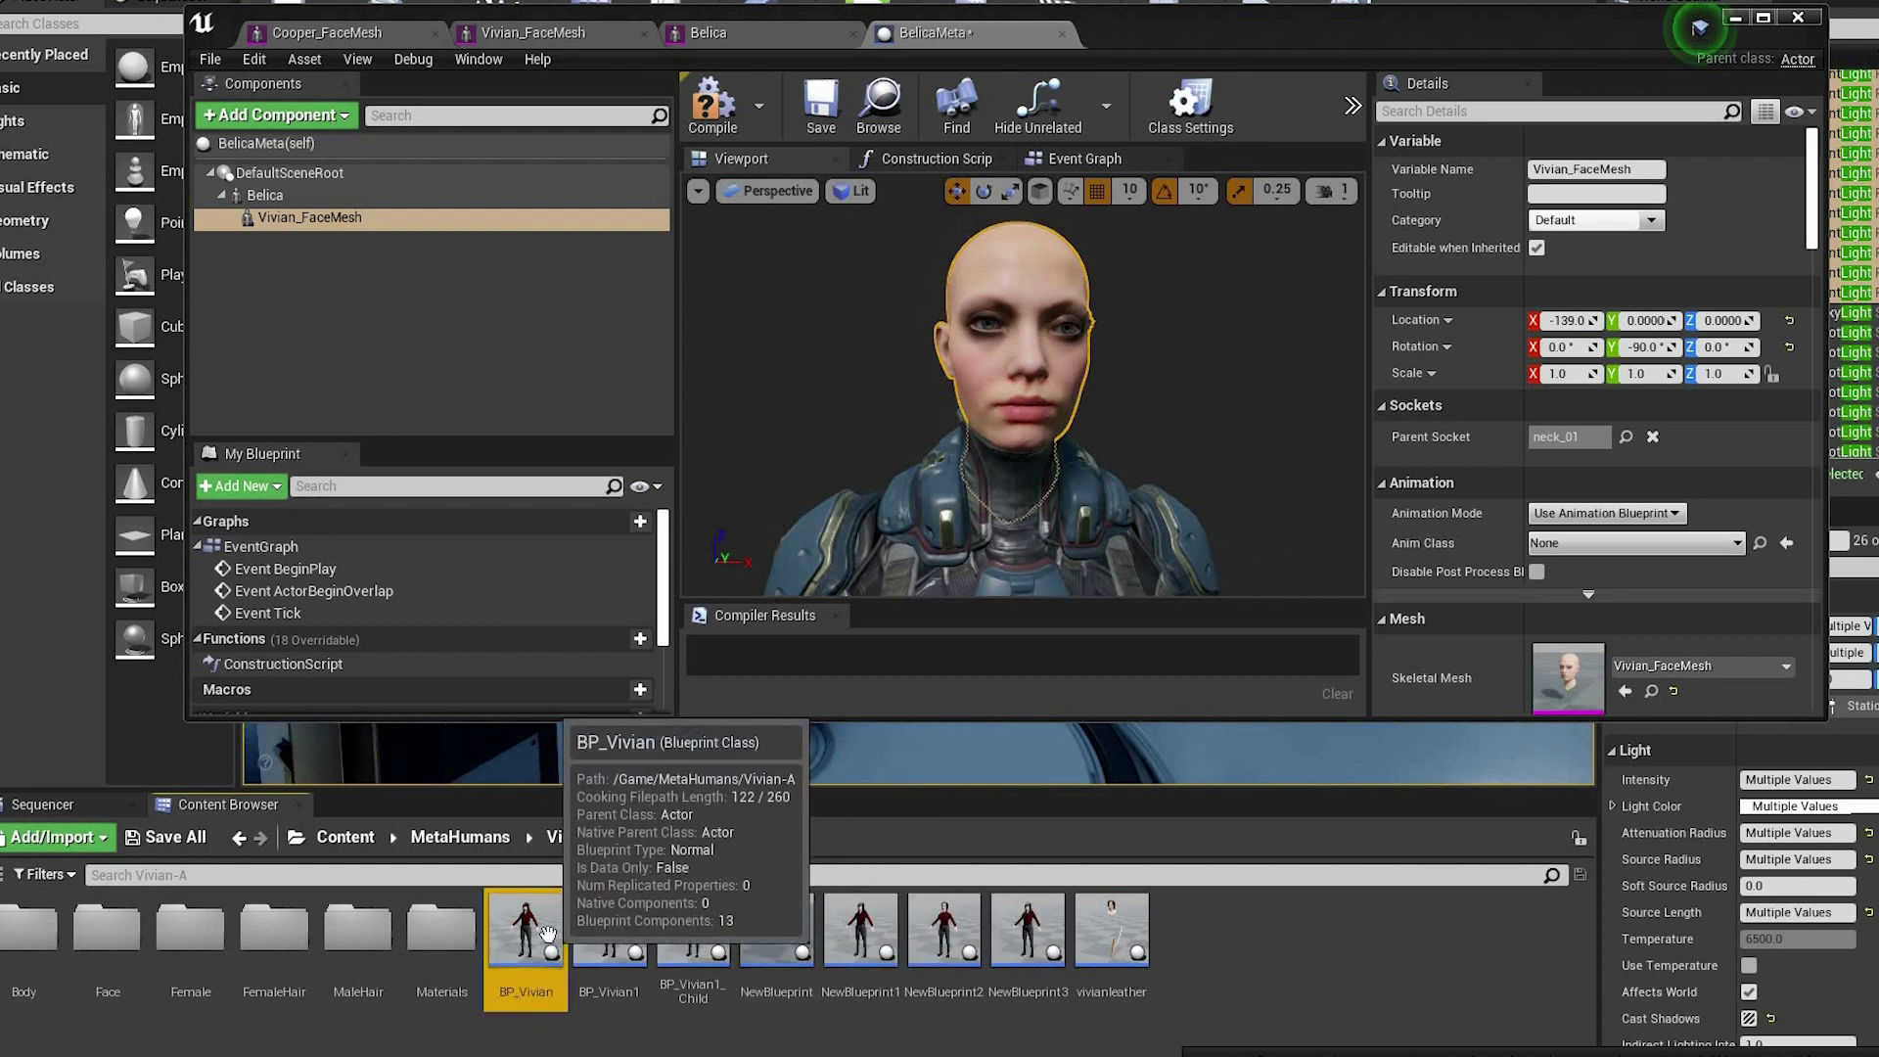
double_click(548, 932)
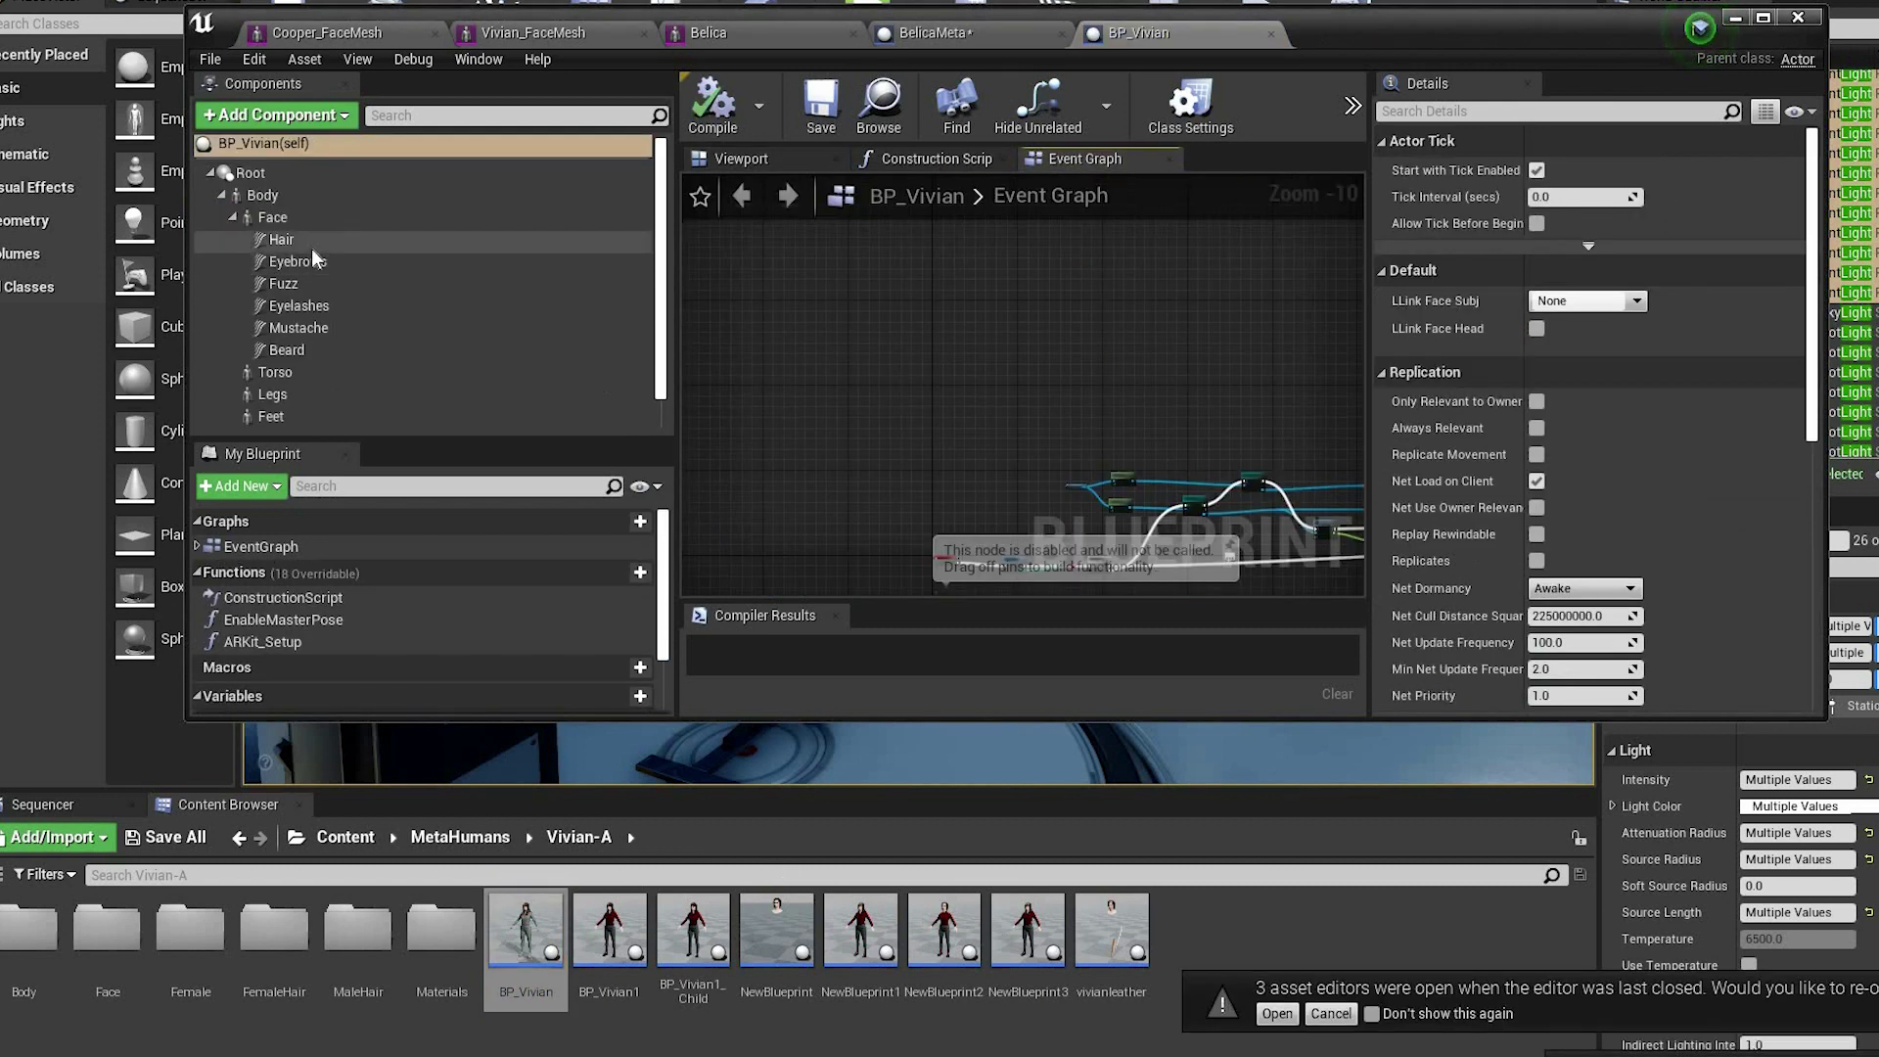
left_click(311, 248)
left_click(329, 354, "shift")
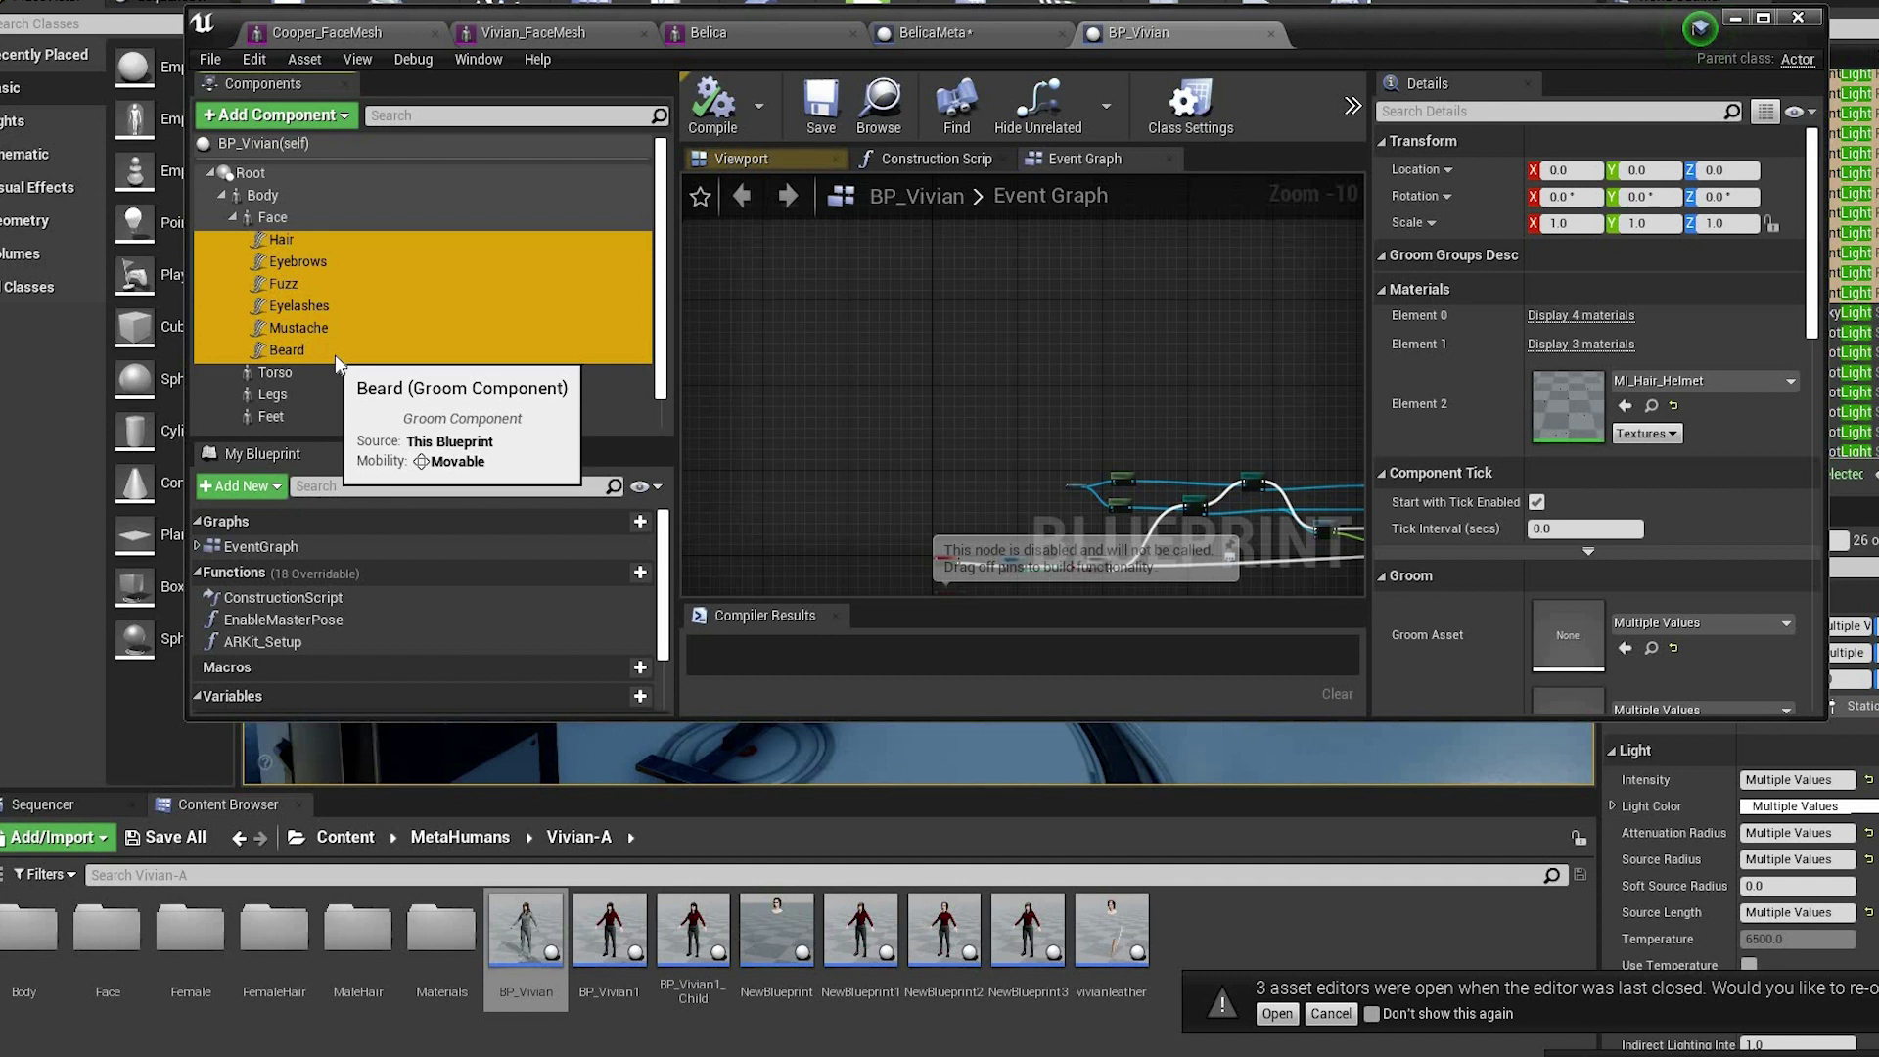
right_click(334, 354)
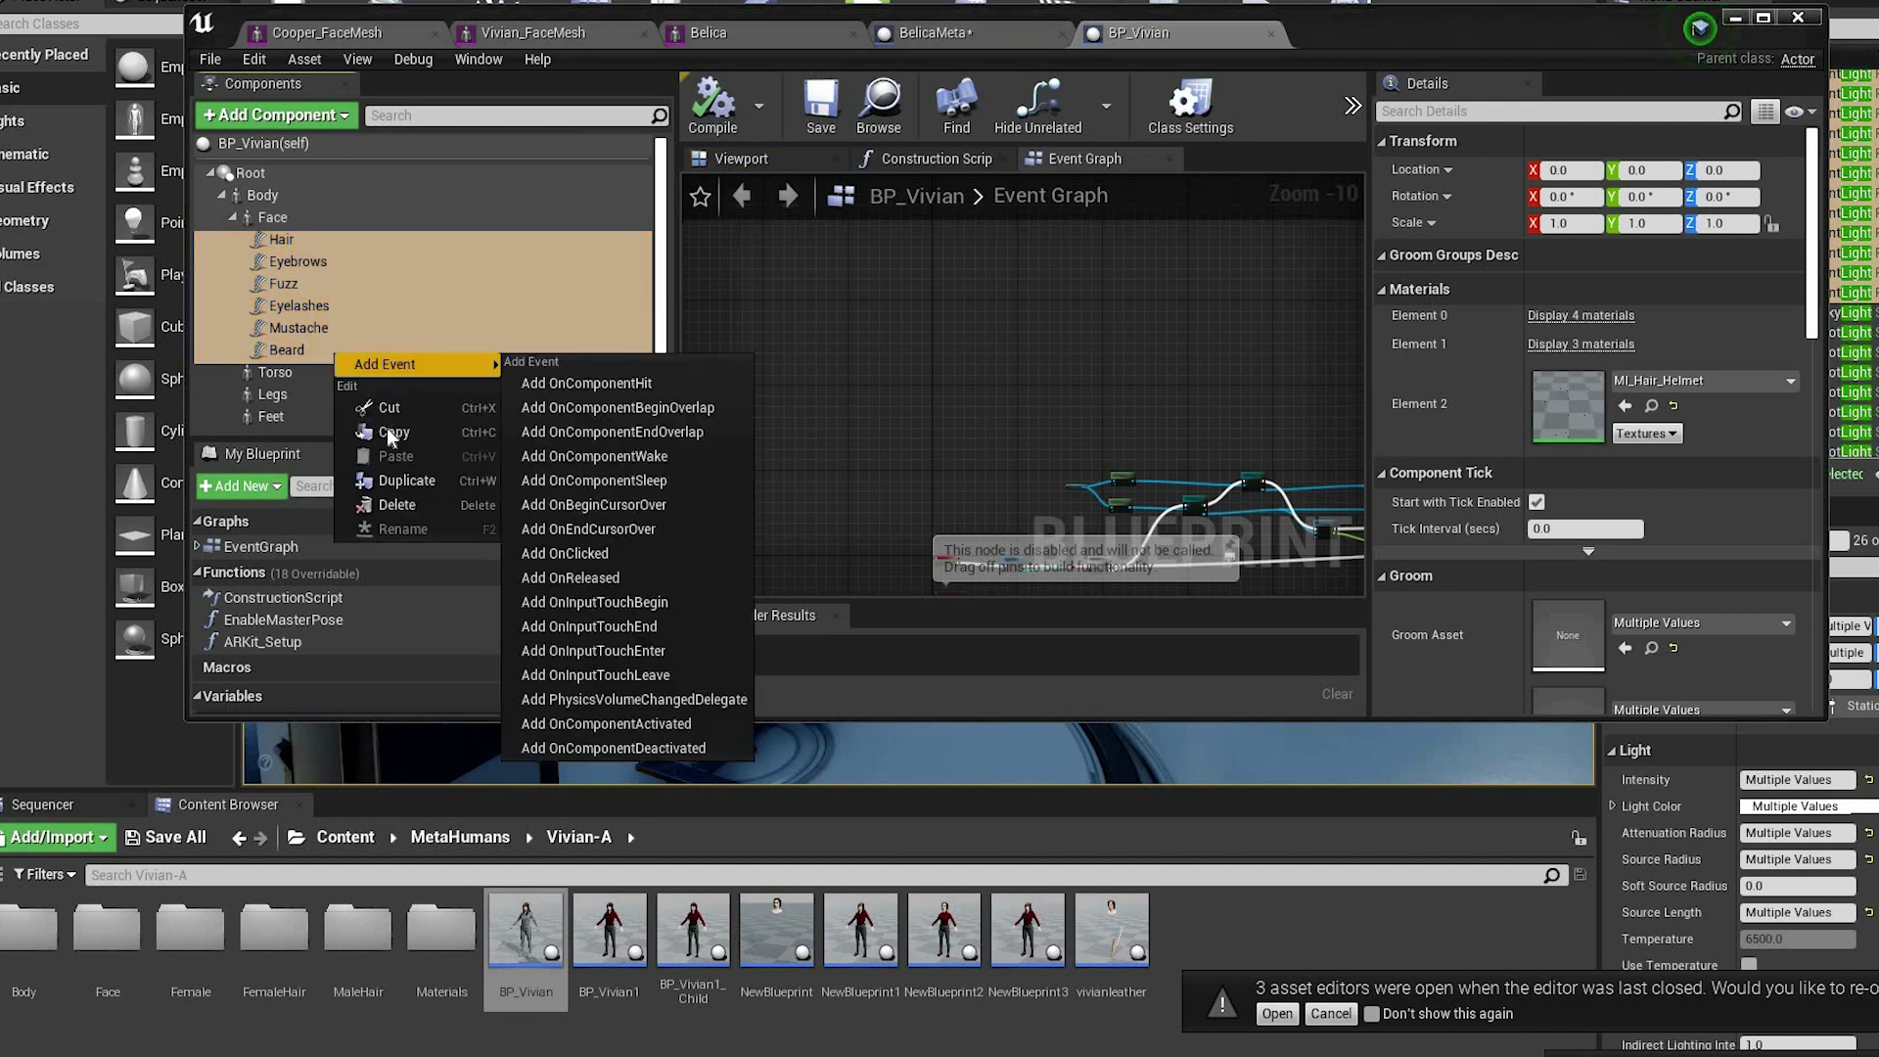
left_click(389, 435)
- Paste the copied groom components into BelicaMeta and parent them to Vivian_FaceMesh
left_click(974, 34)
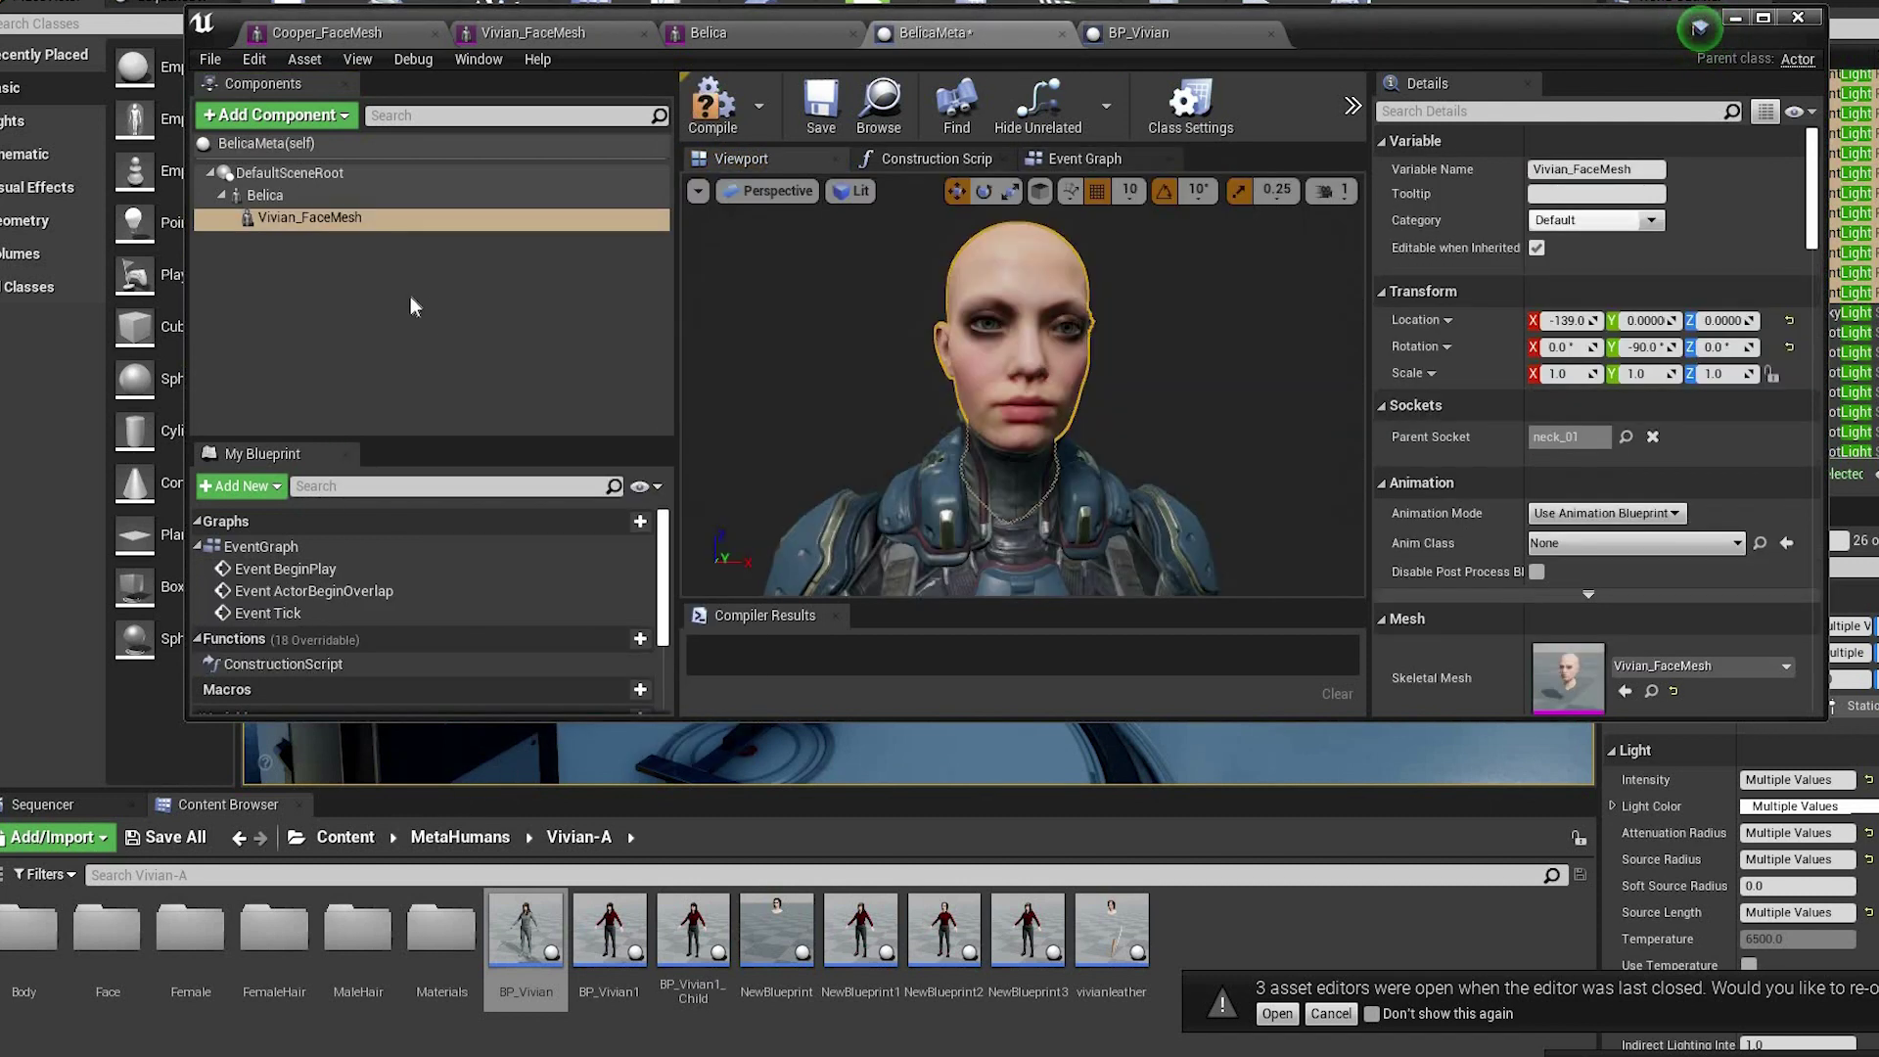
right_click(410, 300)
left_click(458, 334)
left_click_drag(355, 243, 338, 219)
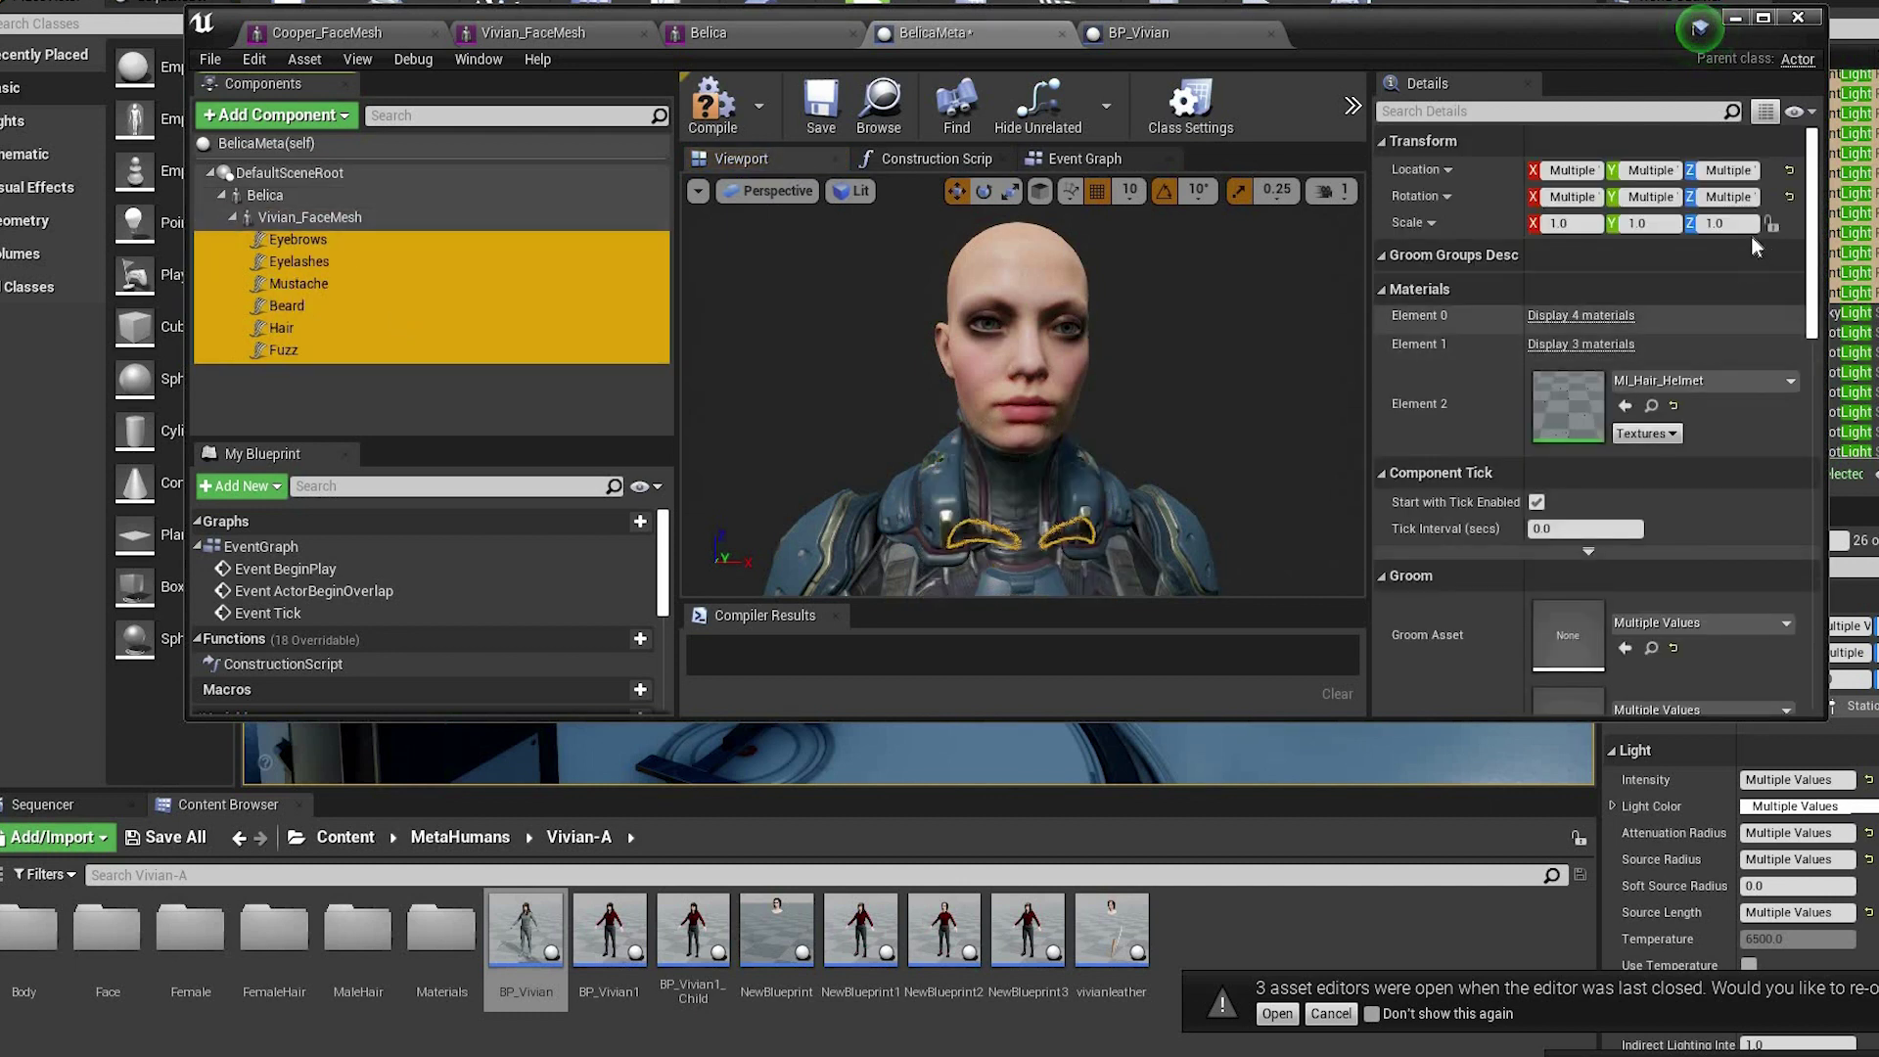
- Reset the location and rotation of all the pasted groom components to zero and save the BelicaMeta blueprint
left_click(1789, 171)
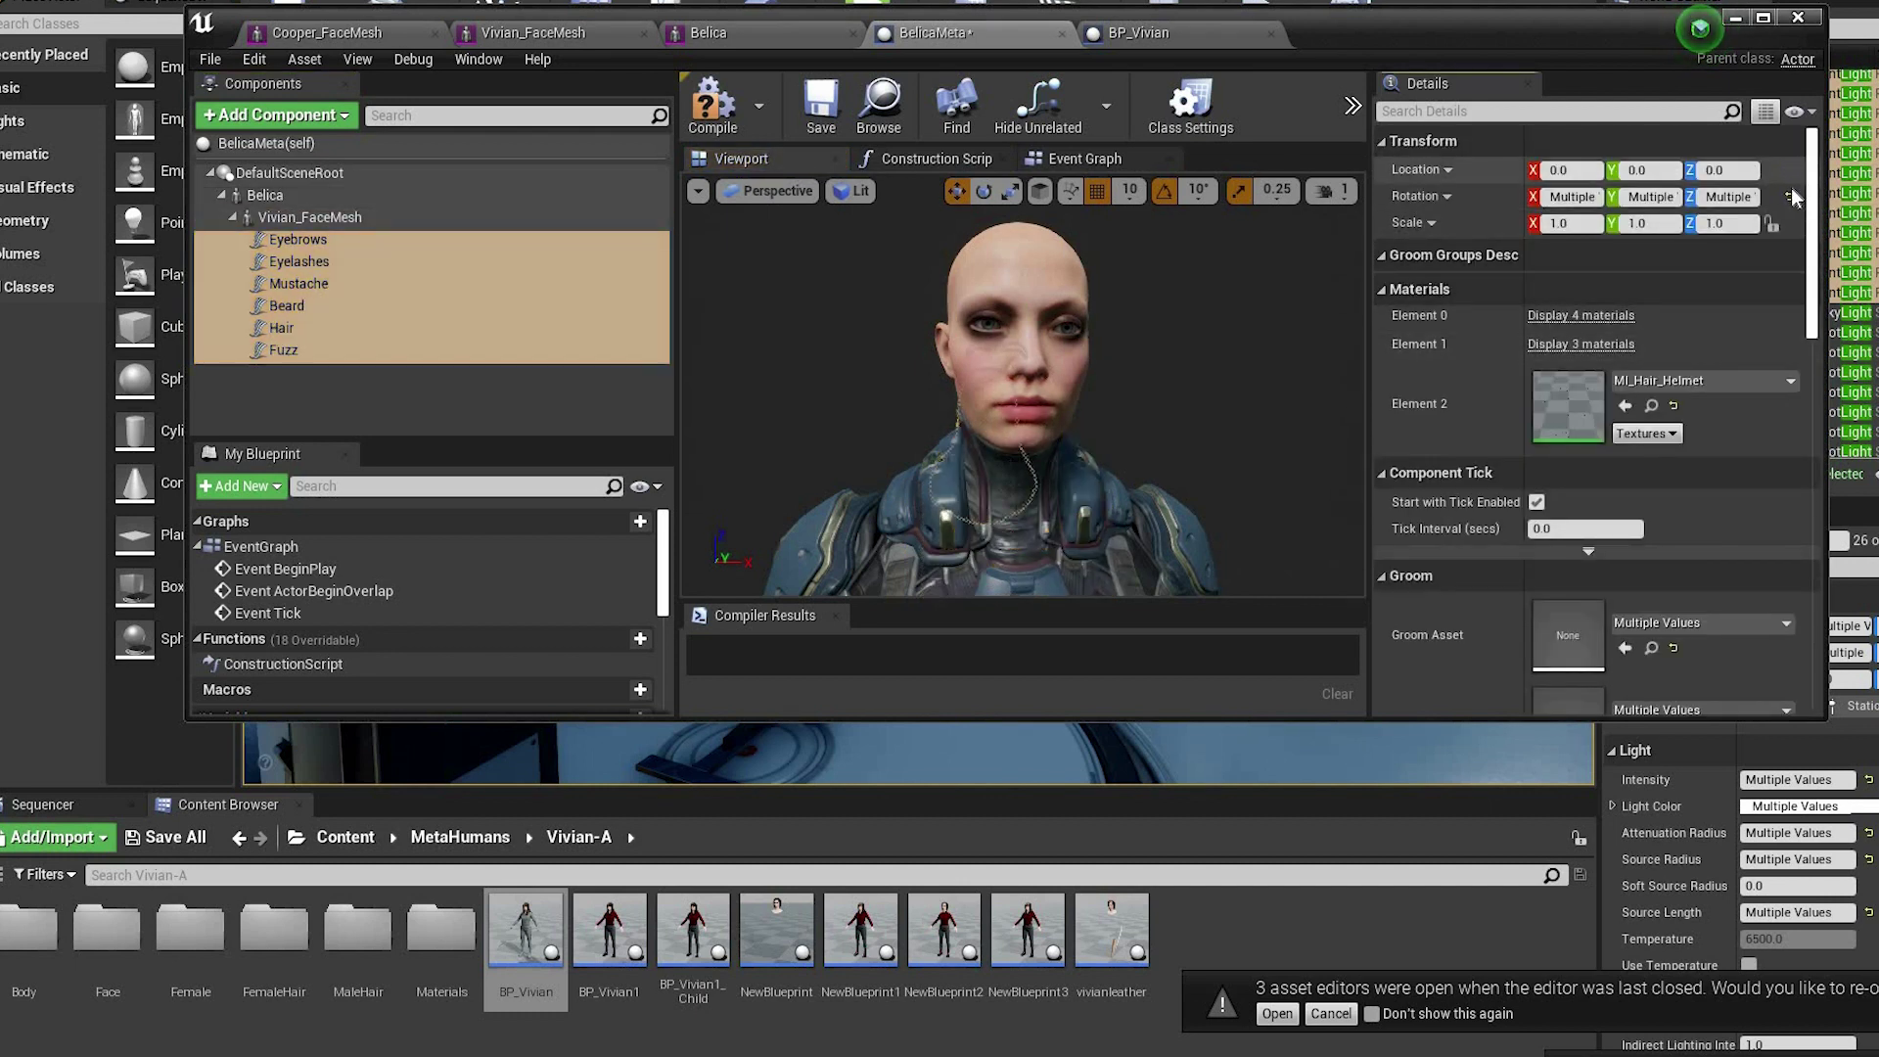
left_click(1789, 199)
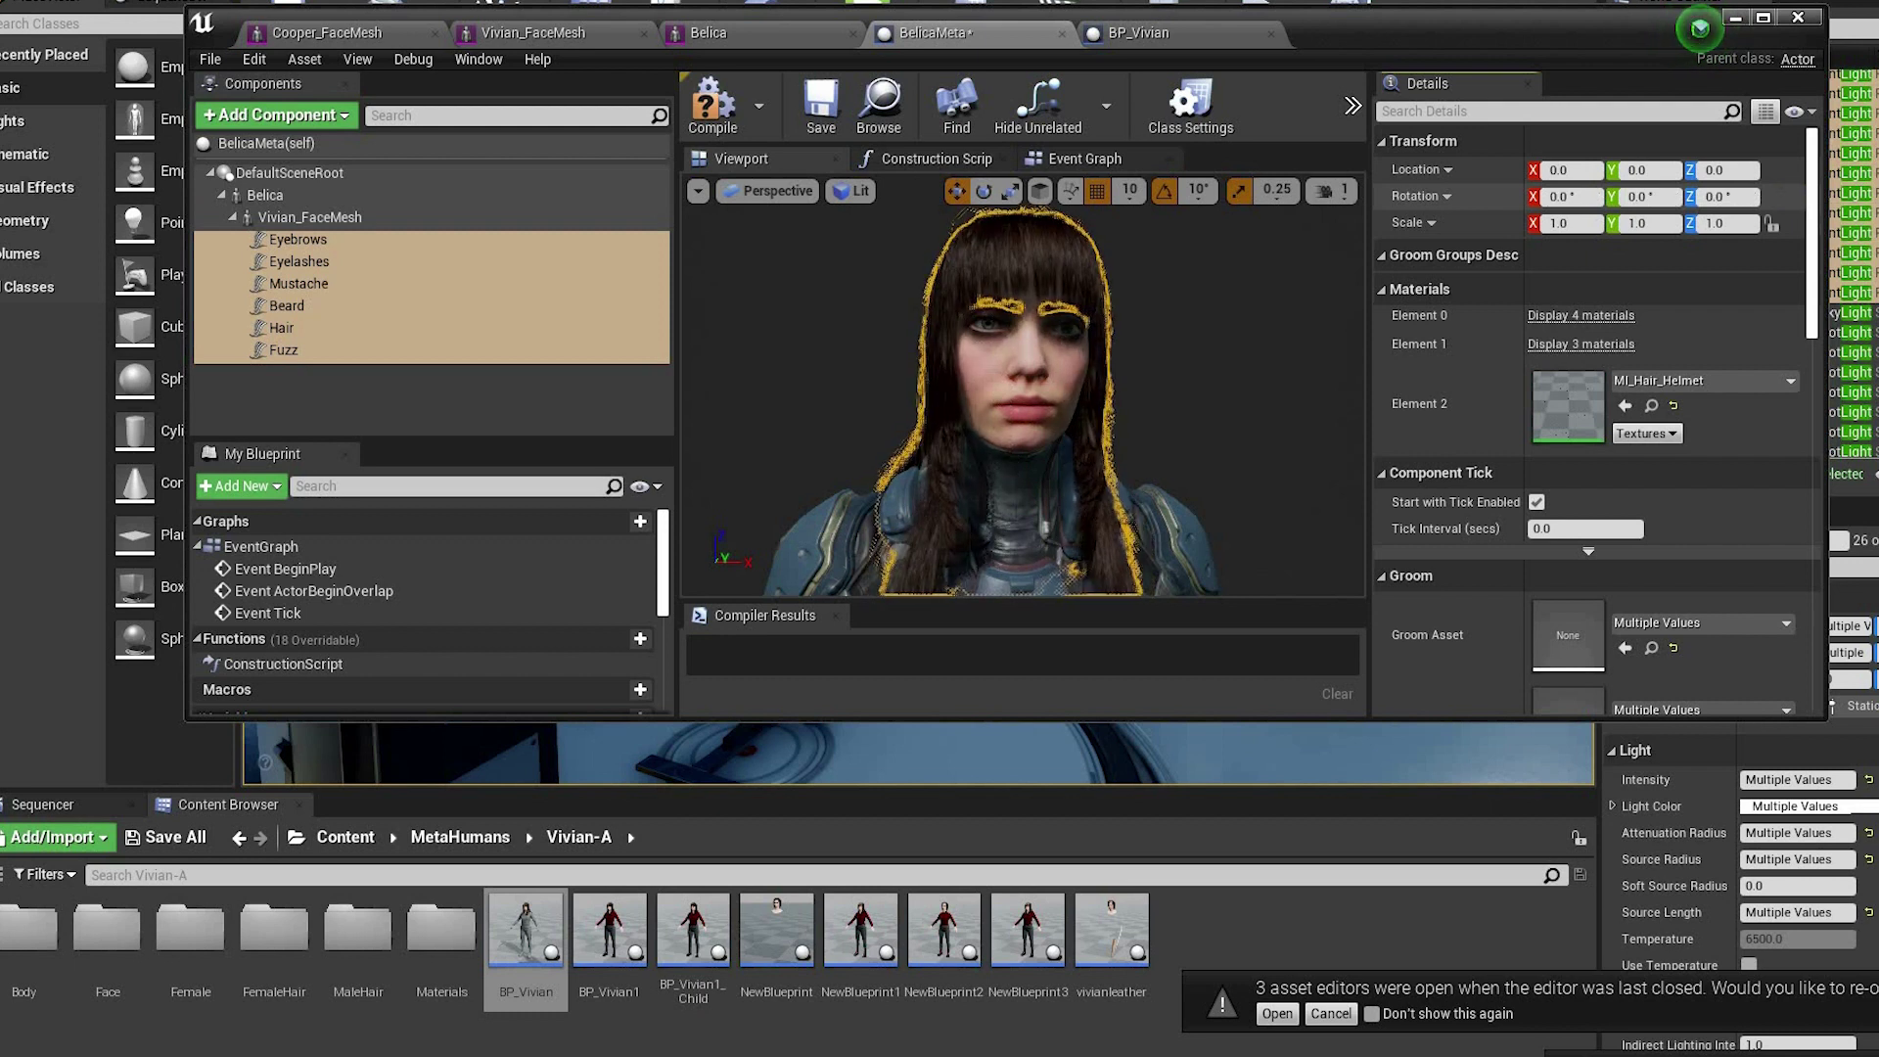
left_click(480, 404)
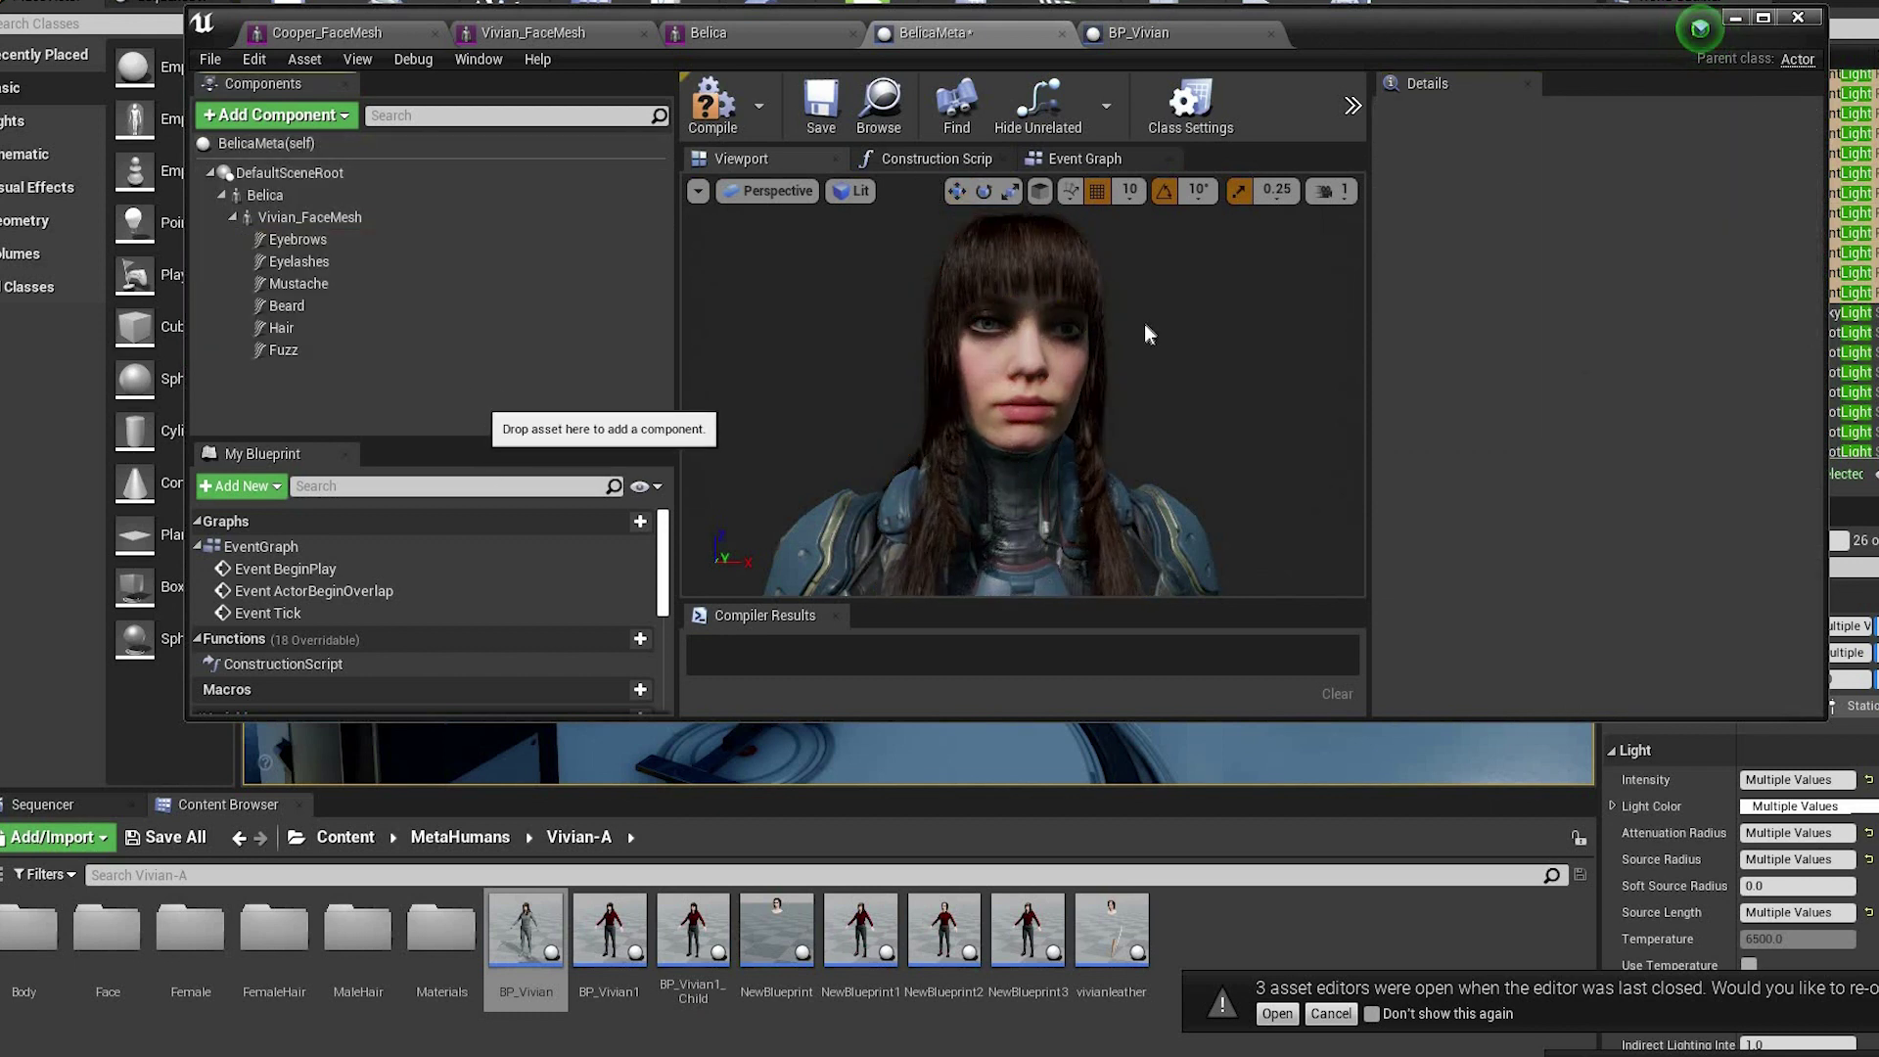
right_click_drag(1023, 392, 1125, 391)
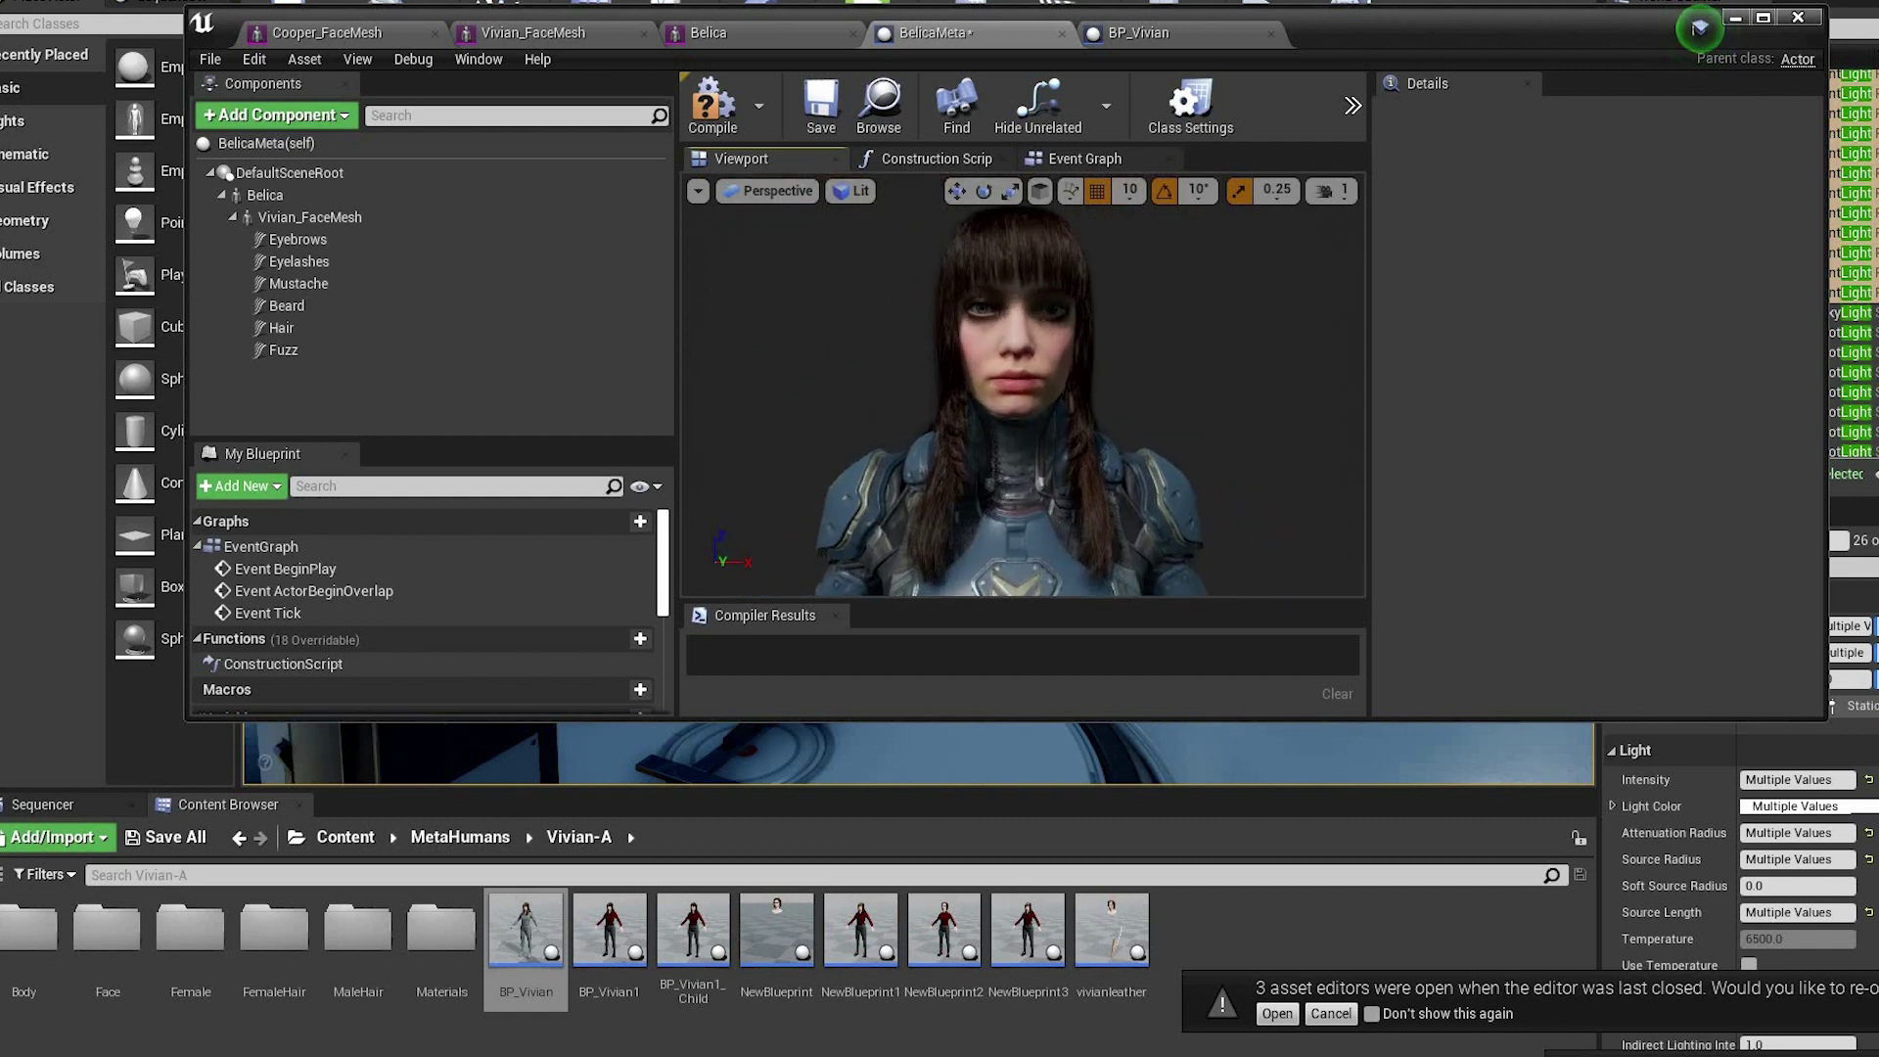
right_click_drag(993, 396, 847, 225)
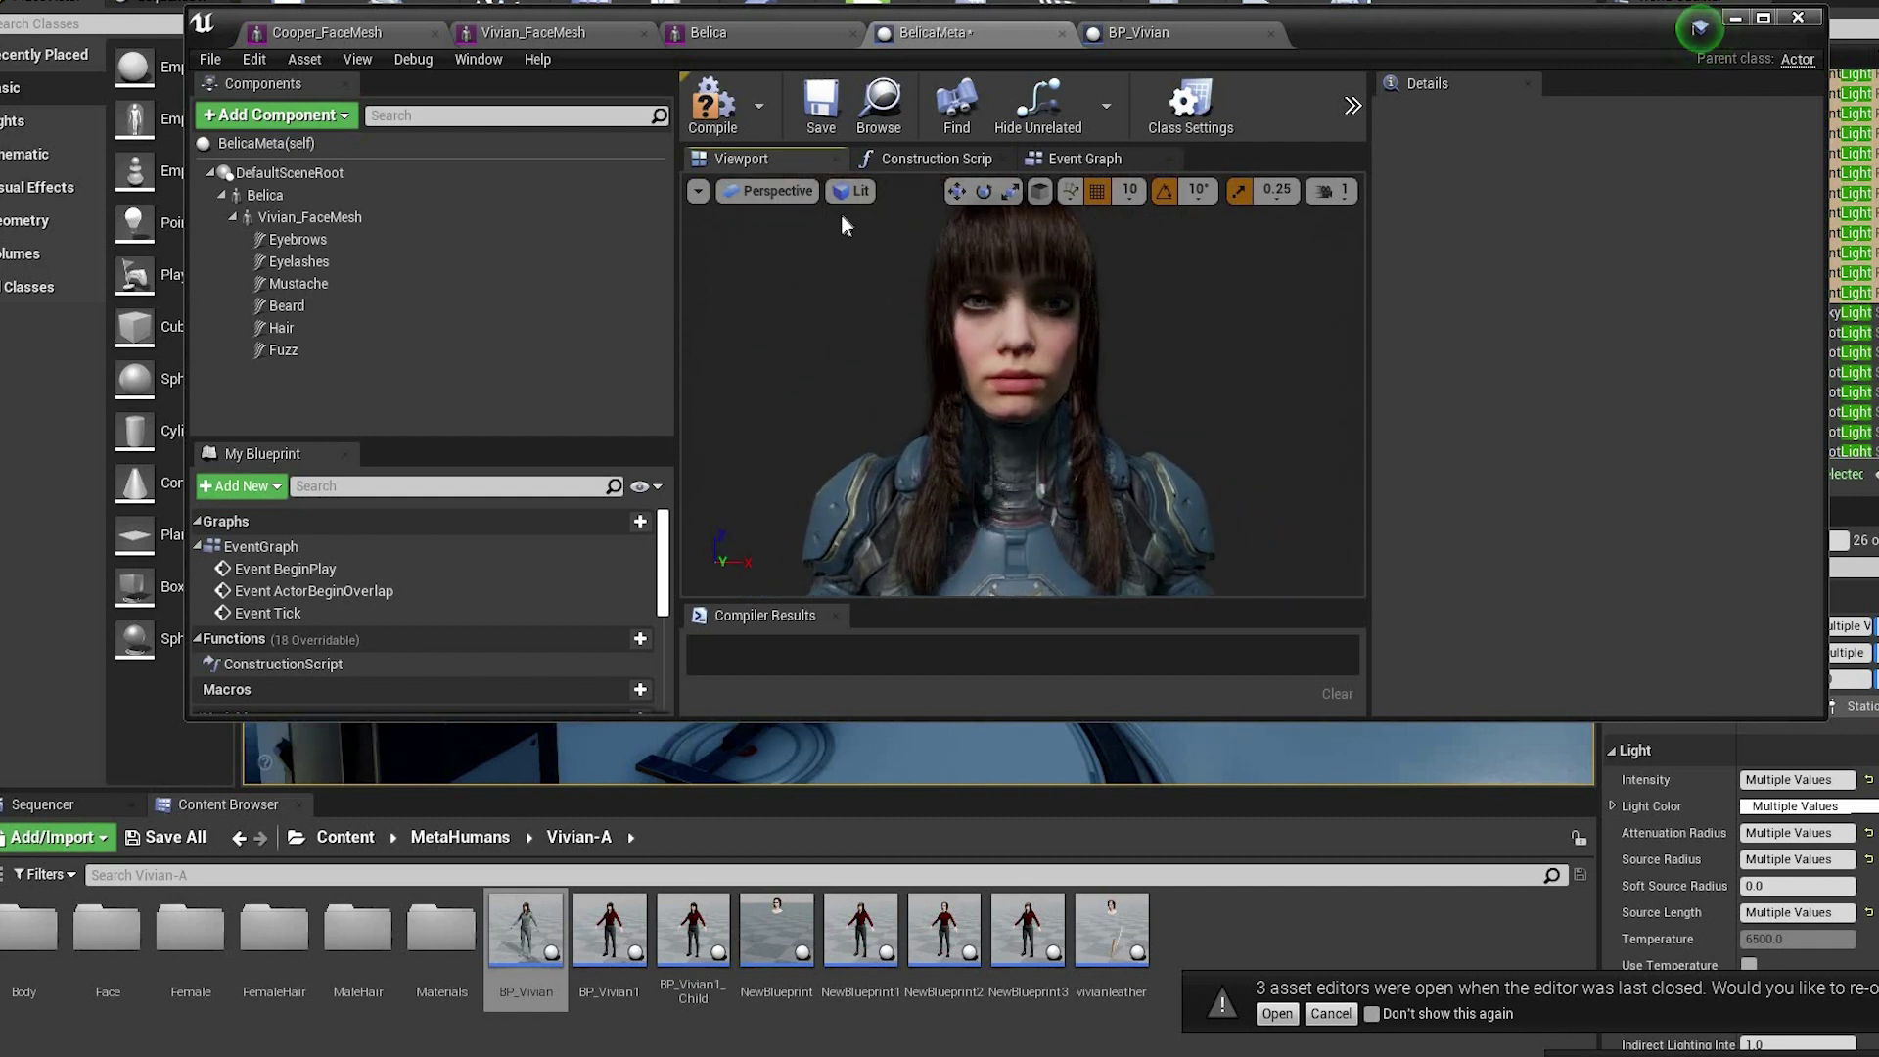
left_click(821, 110)
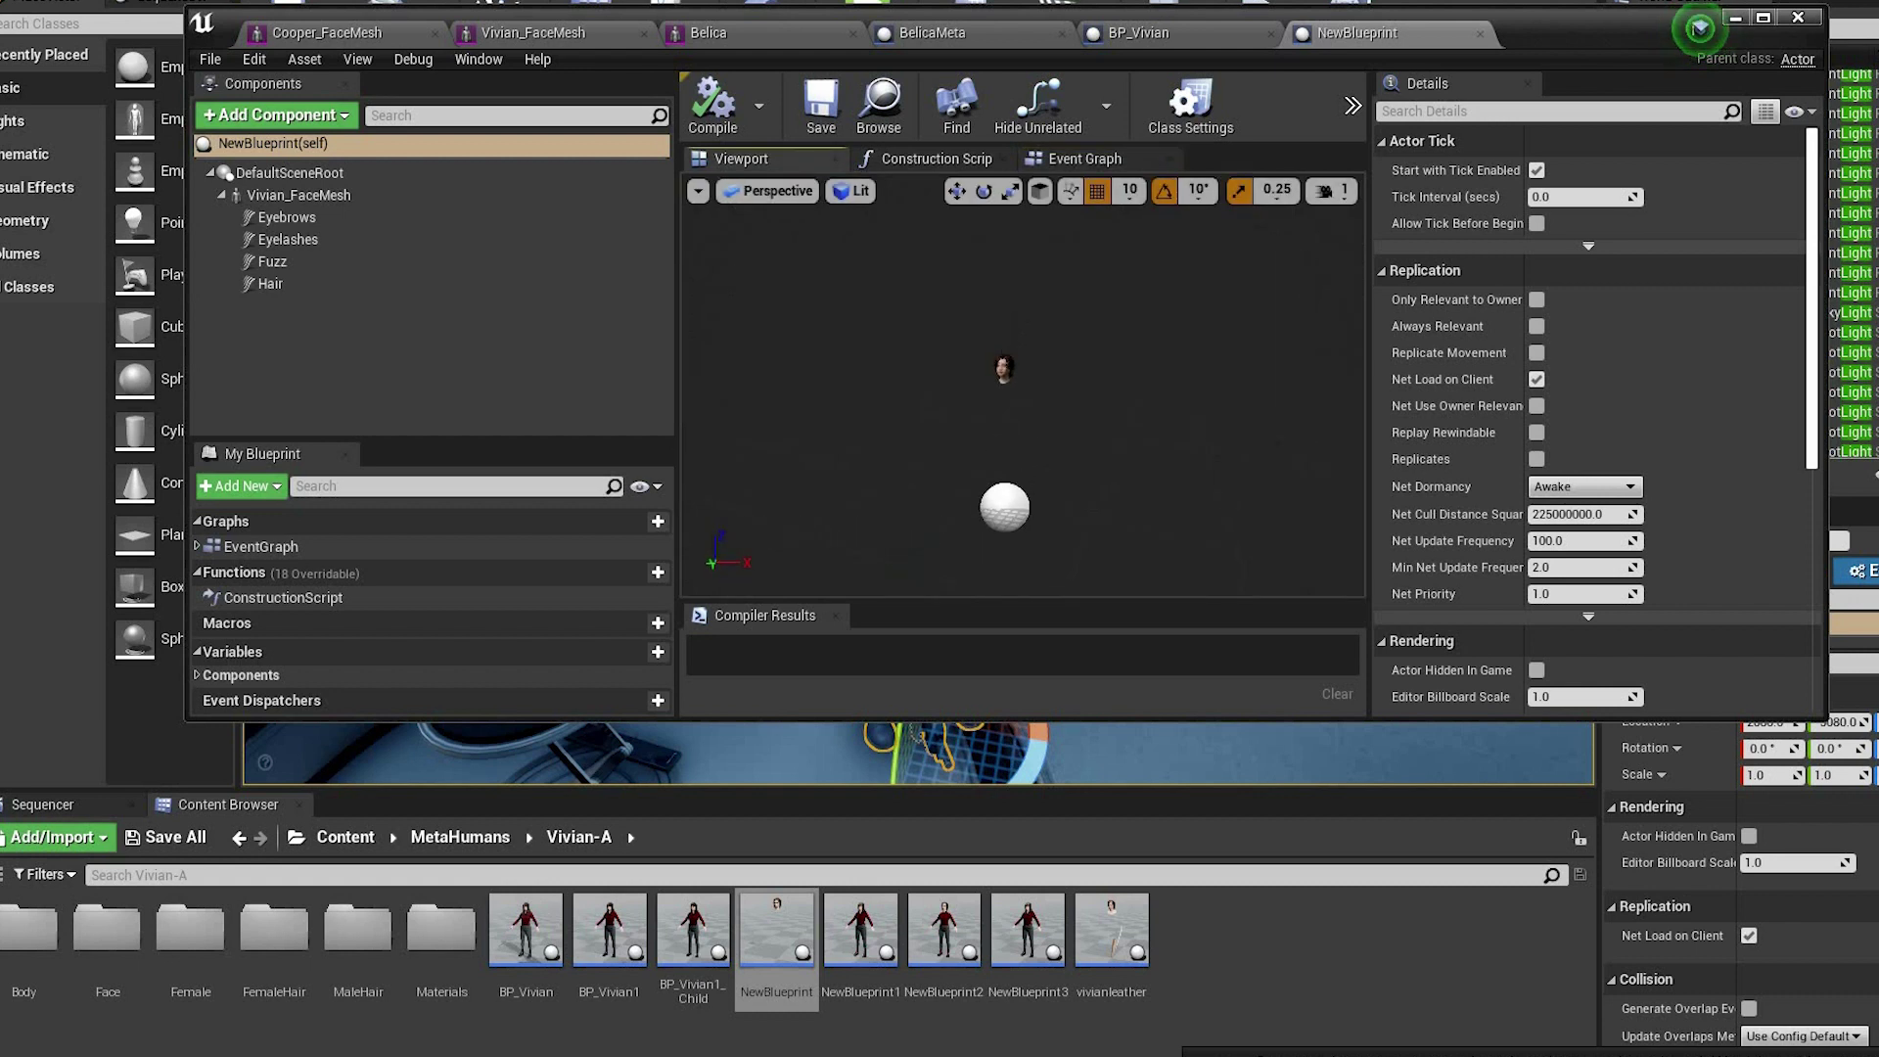
- Copy the short Hair groom component from NewBlueprint in the Vivian-A folder
scroll(1104, 309, "up", 8)
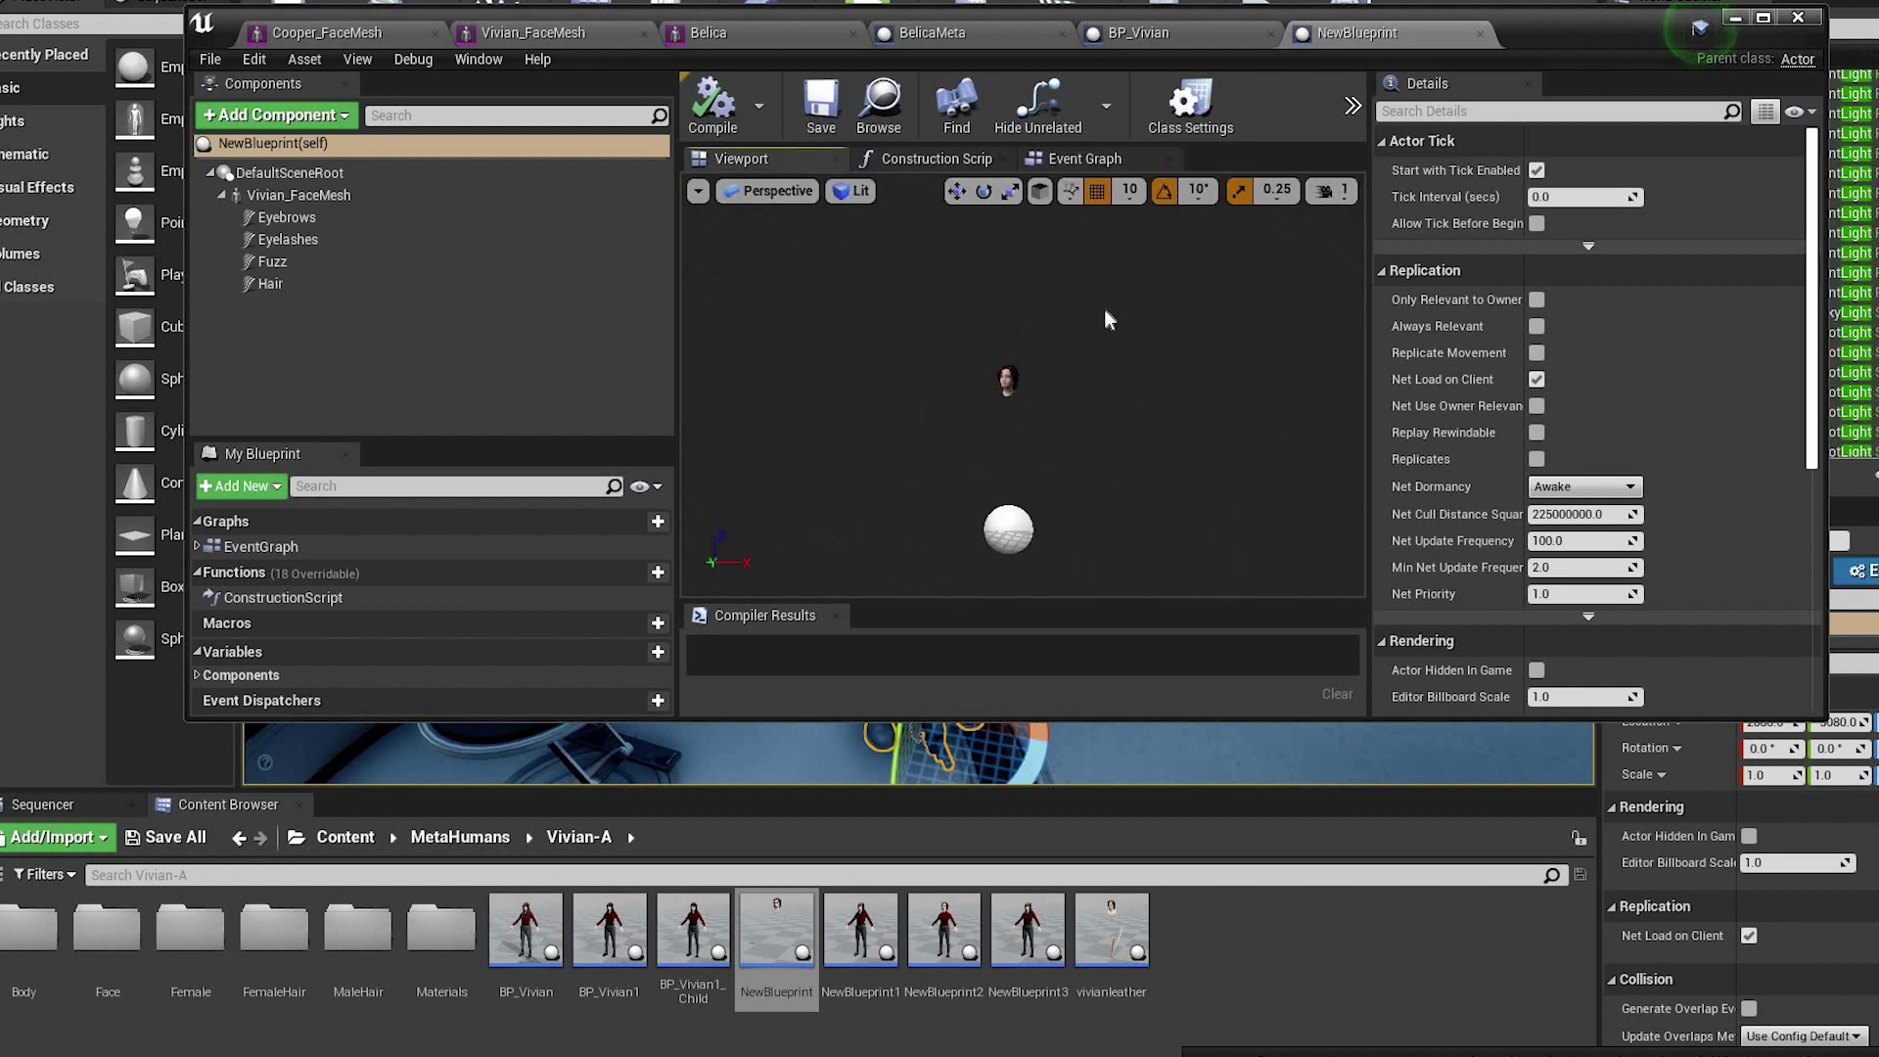
right_click_drag(1023, 392, 920, 391)
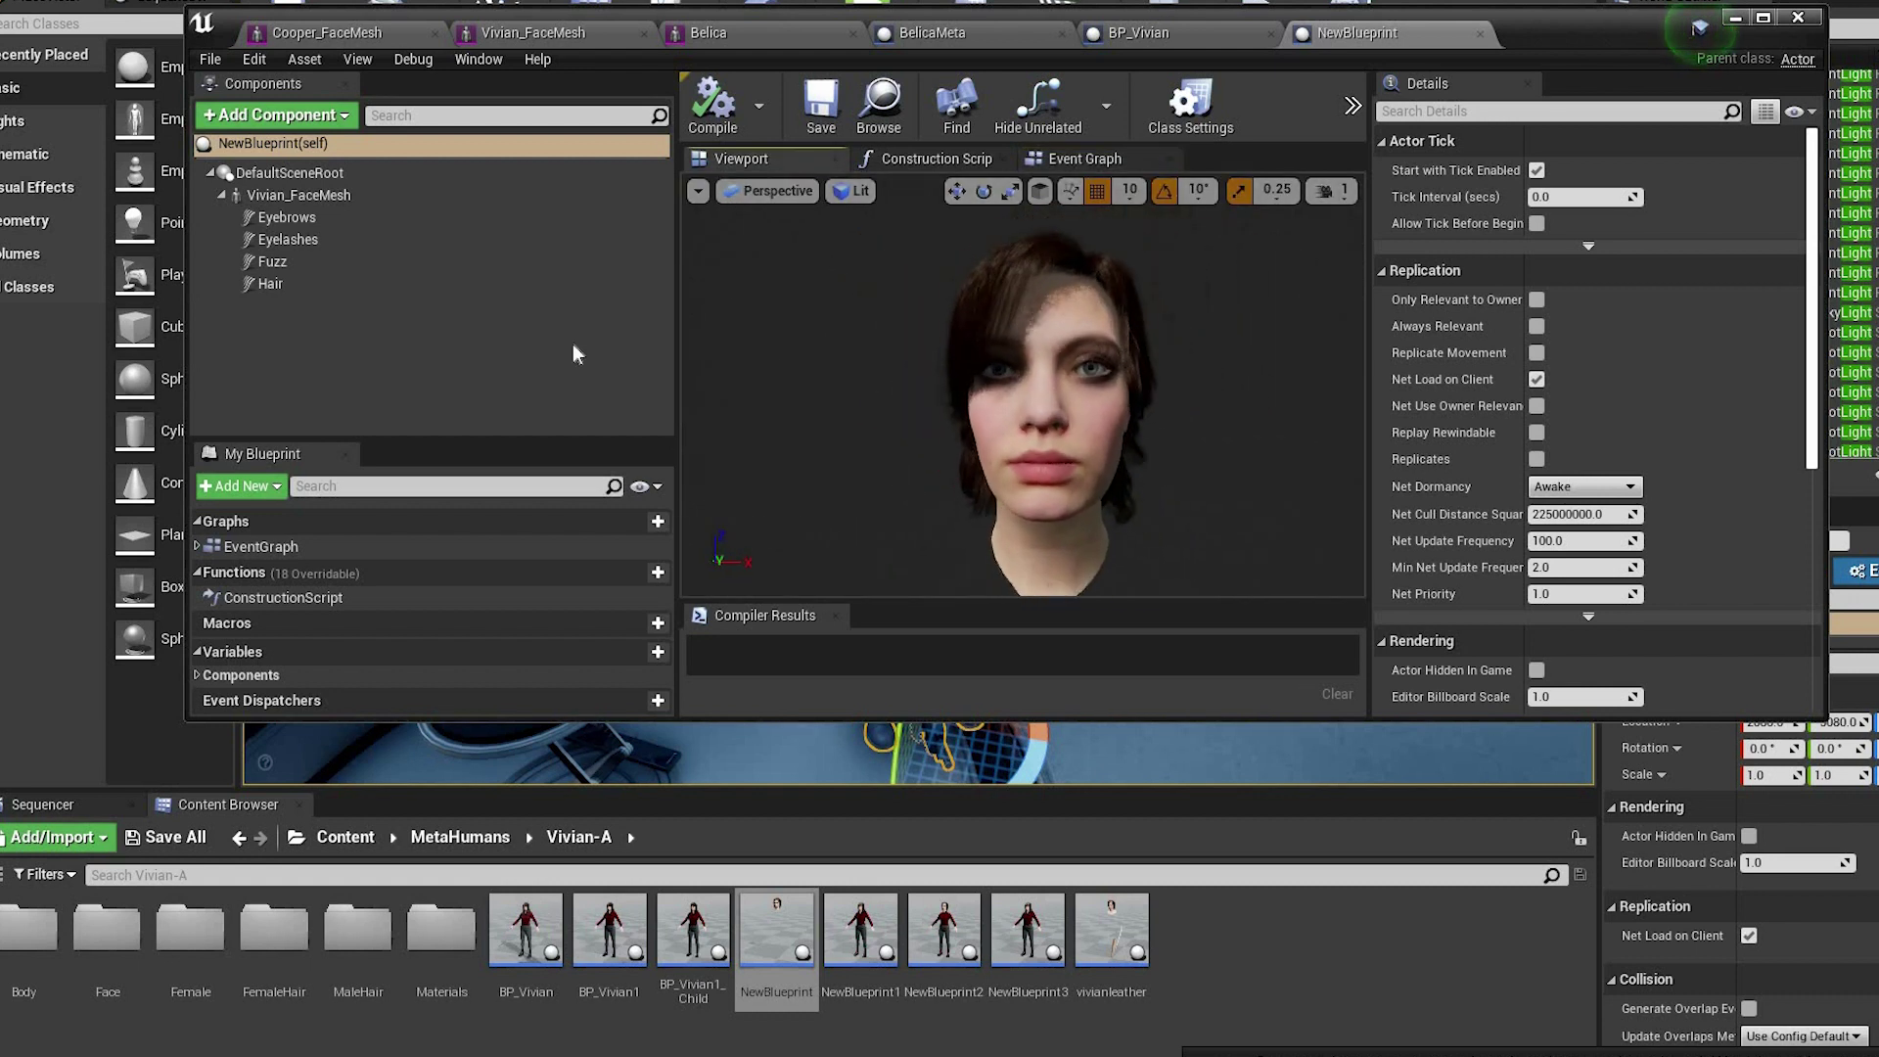
left_click(288, 286)
right_click(292, 286)
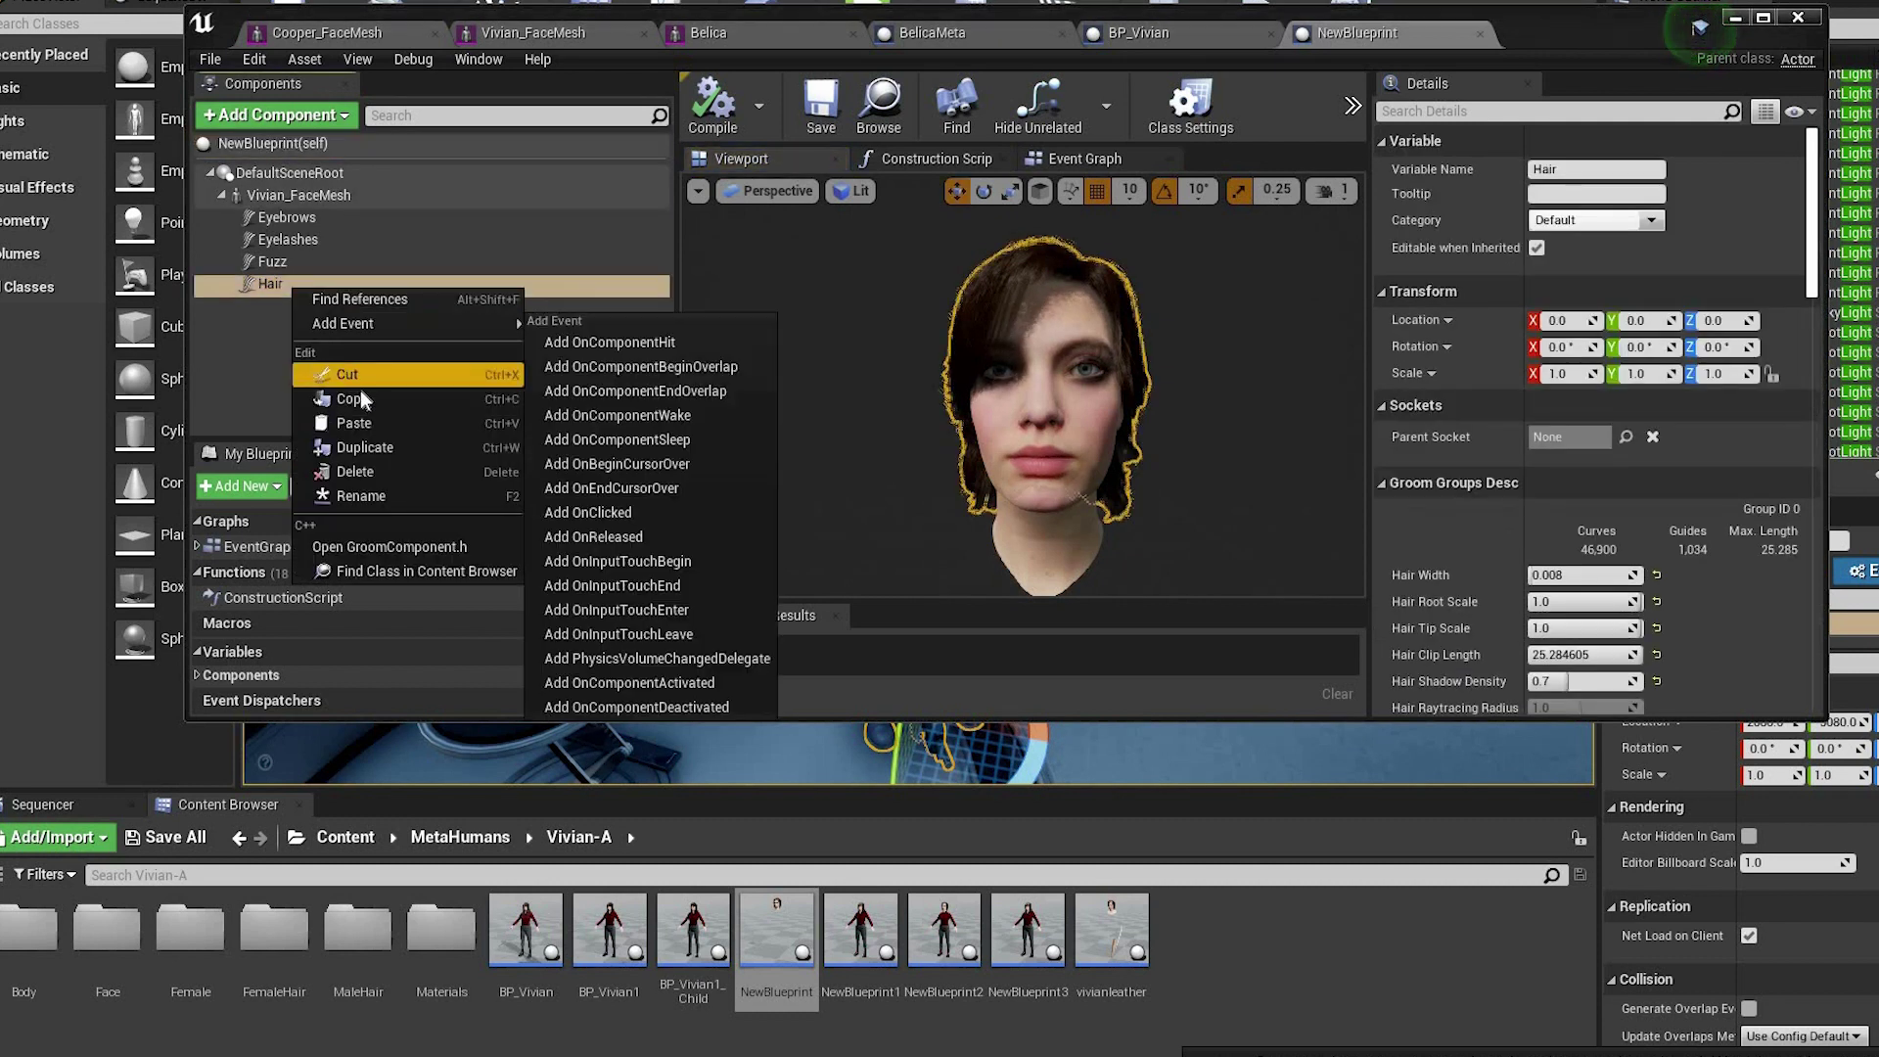
left_click(360, 396)
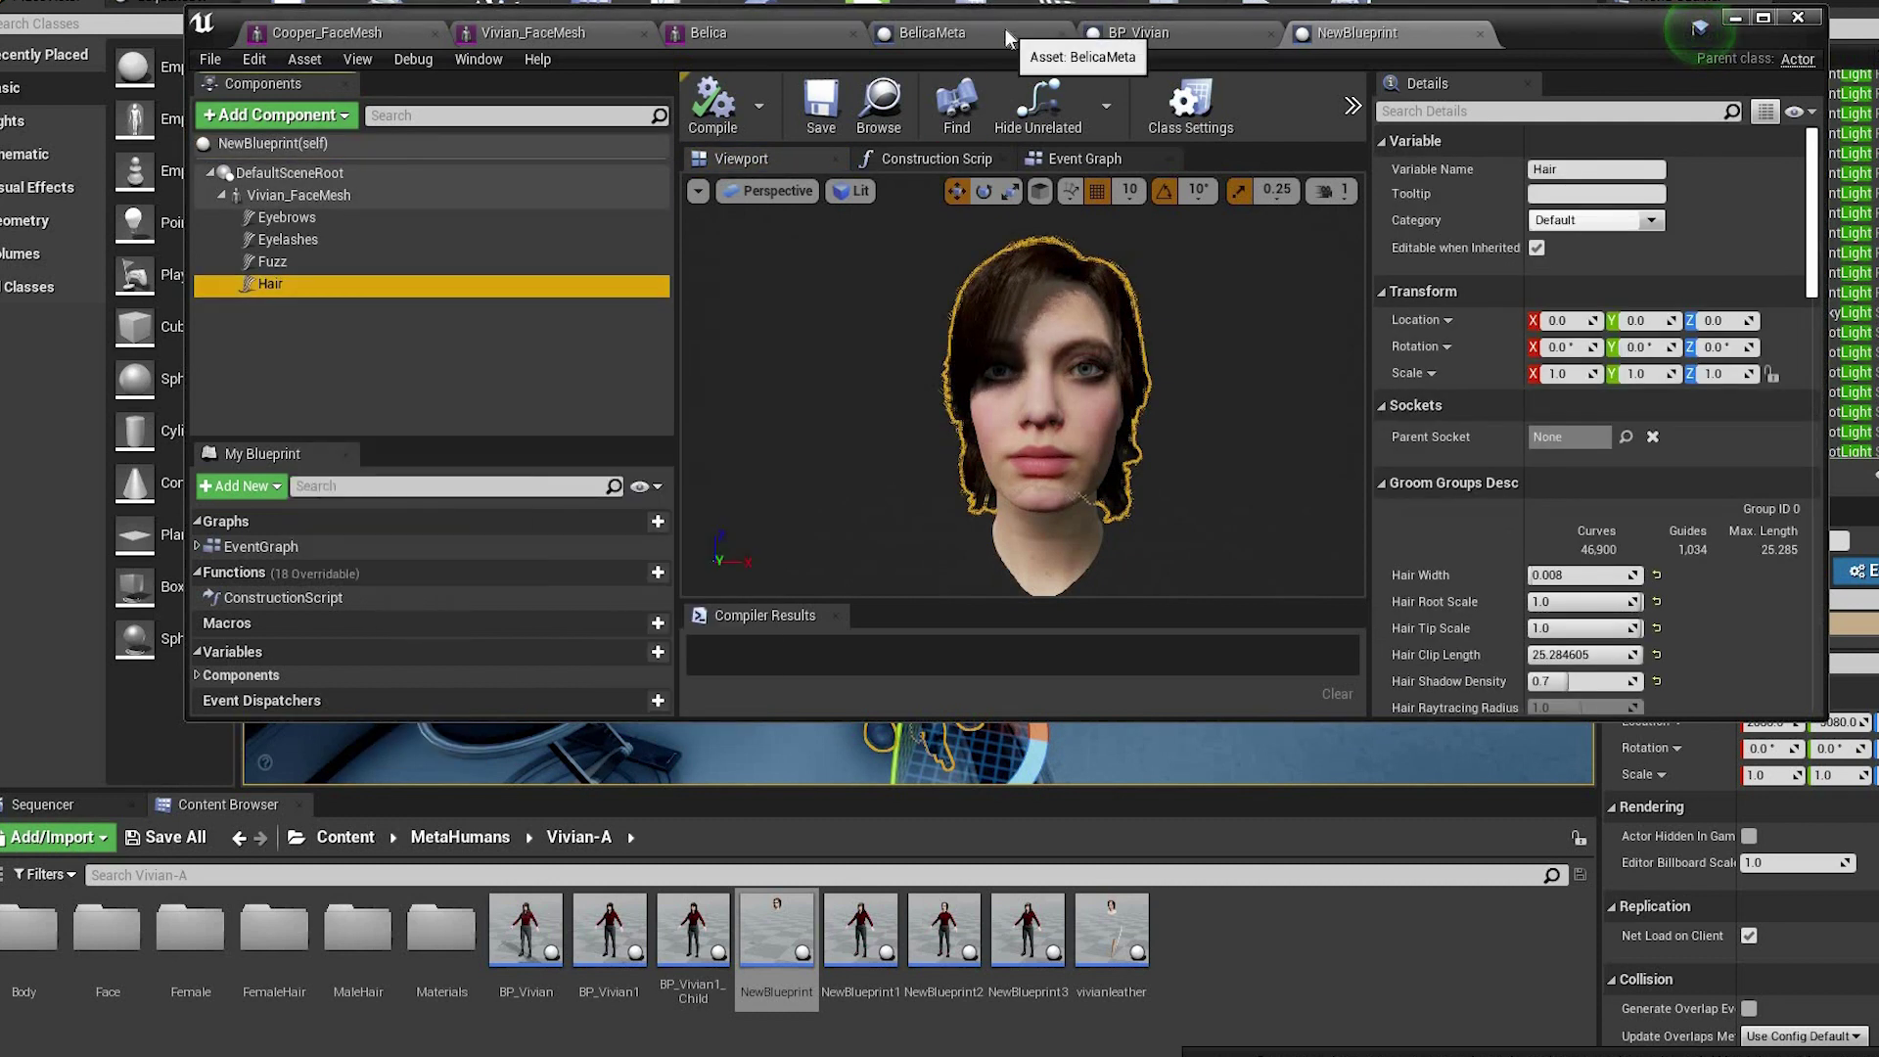
- Replace BelicaMeta's long Hair component with the copied Hair component, parented to Vivian_FaceMesh
left_click(1005, 27)
left_click(303, 327)
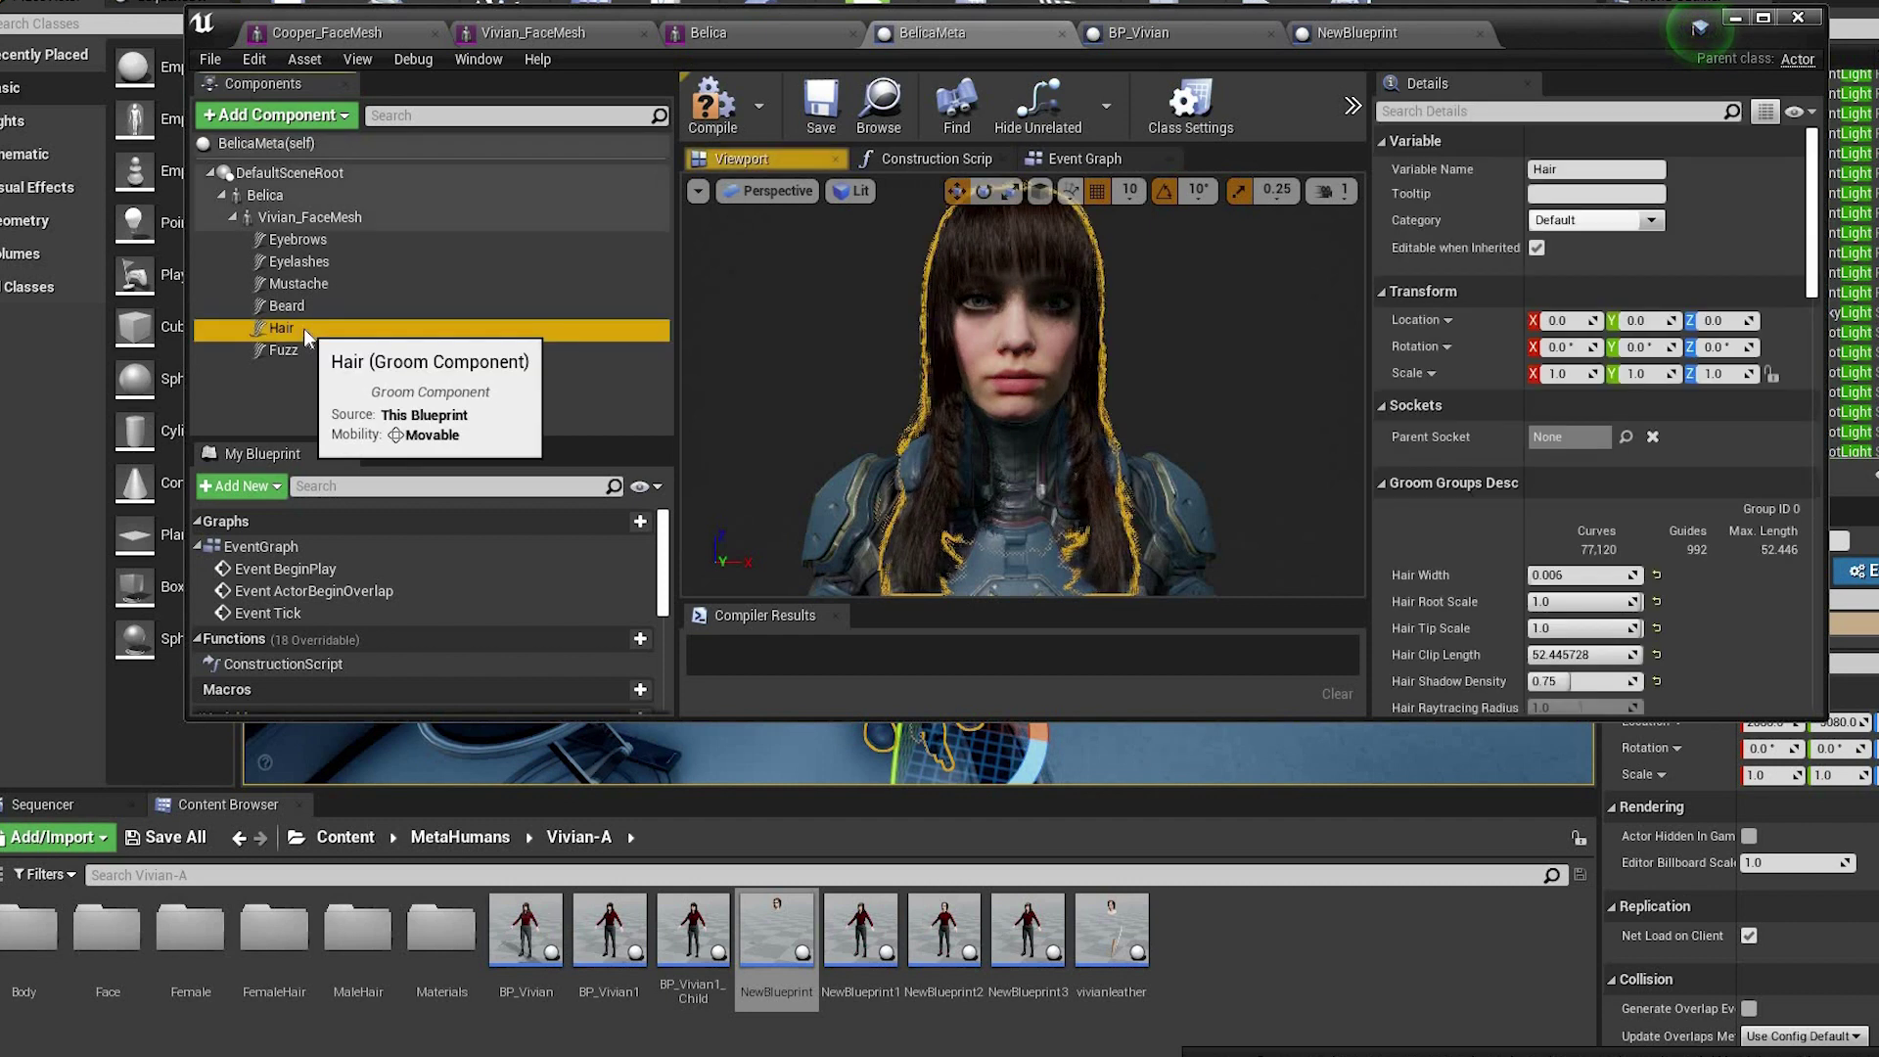
key("Delete")
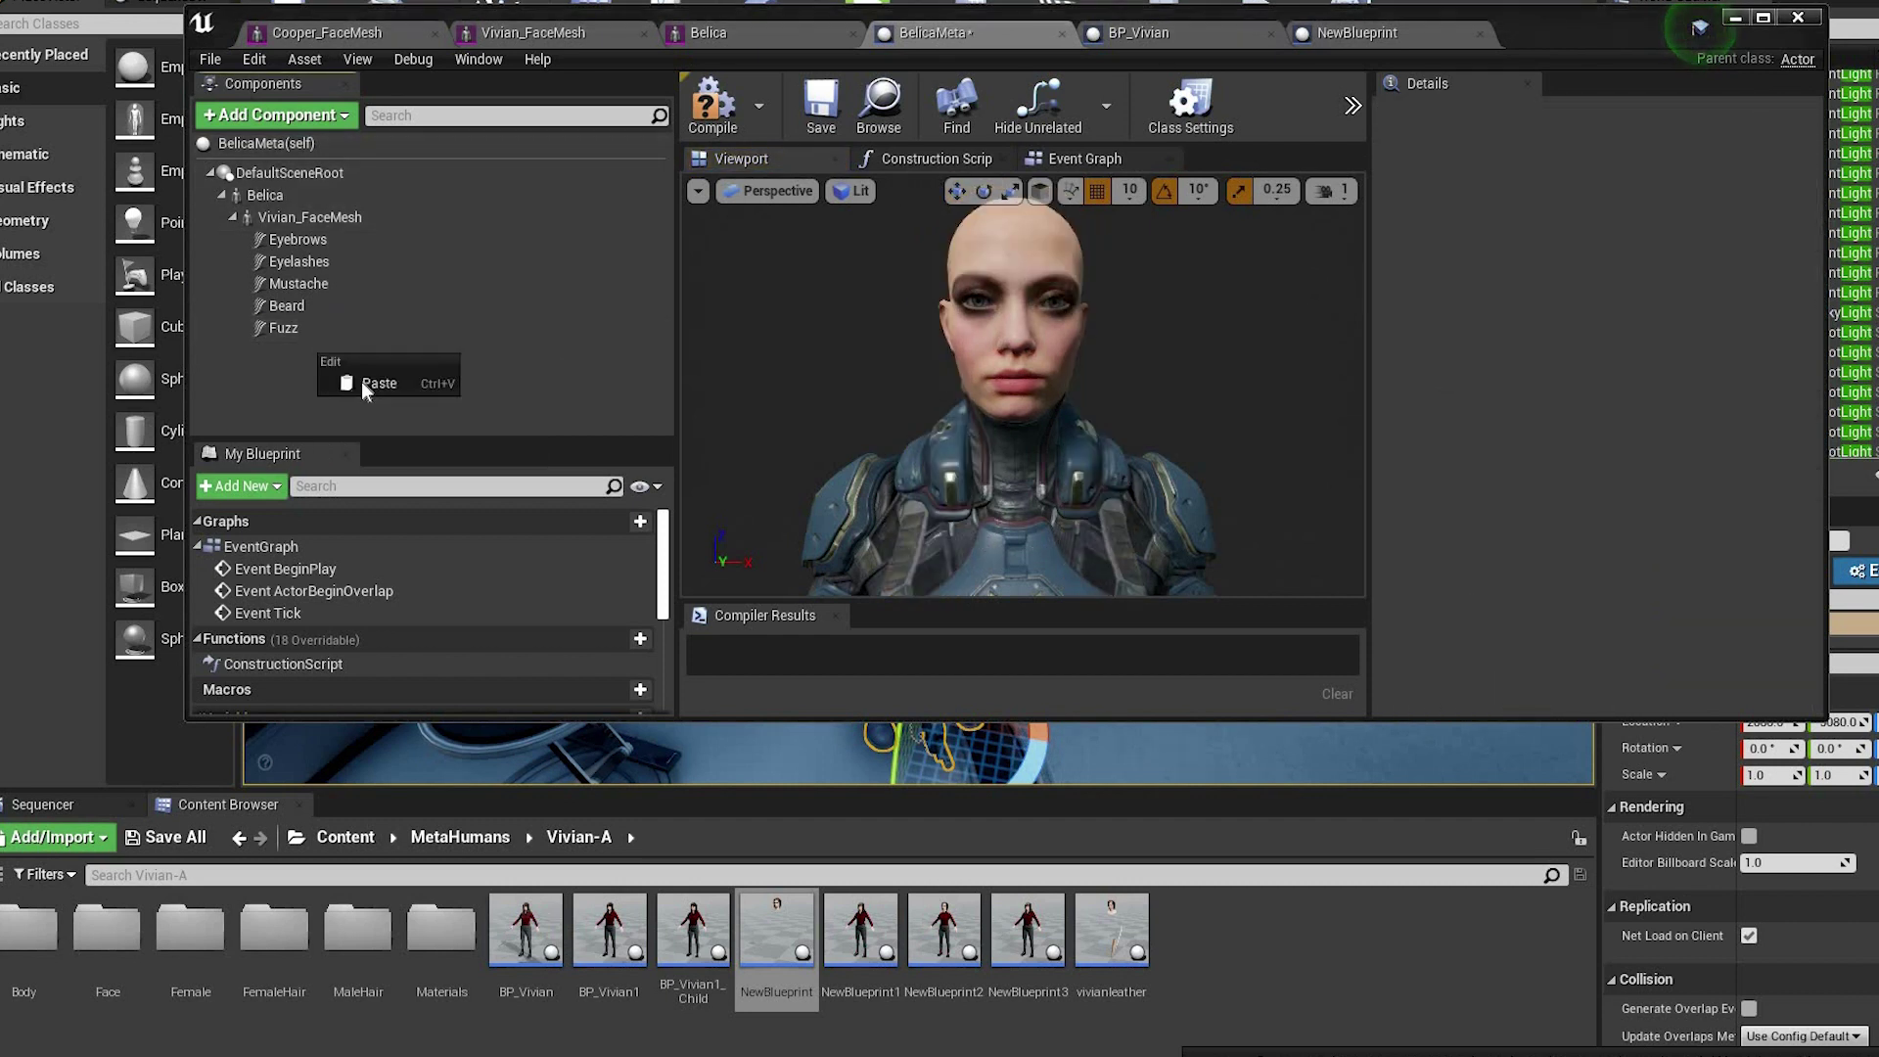
key("ctrl+z")
left_click_drag(310, 348, 347, 217)
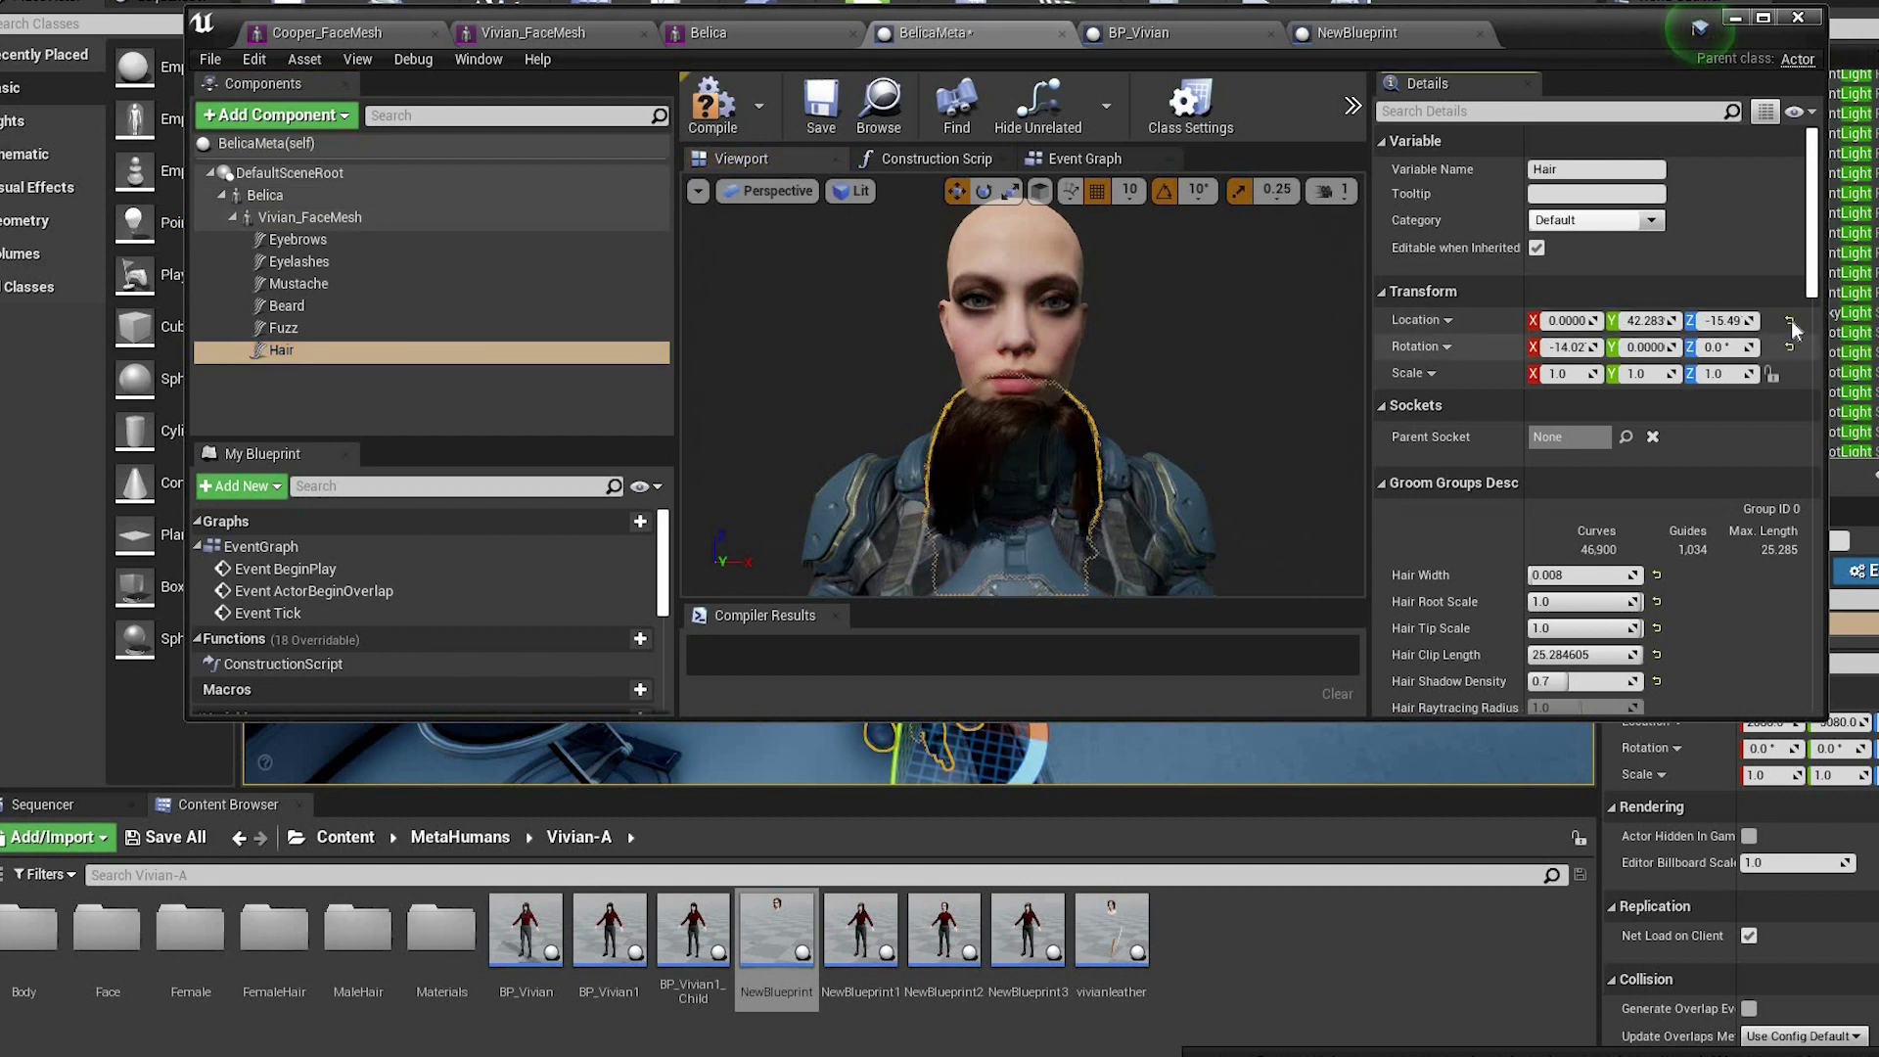
- Reset the new Hair component's location and rotation to zero, then save BelicaMeta and return to the level
left_click(1792, 320)
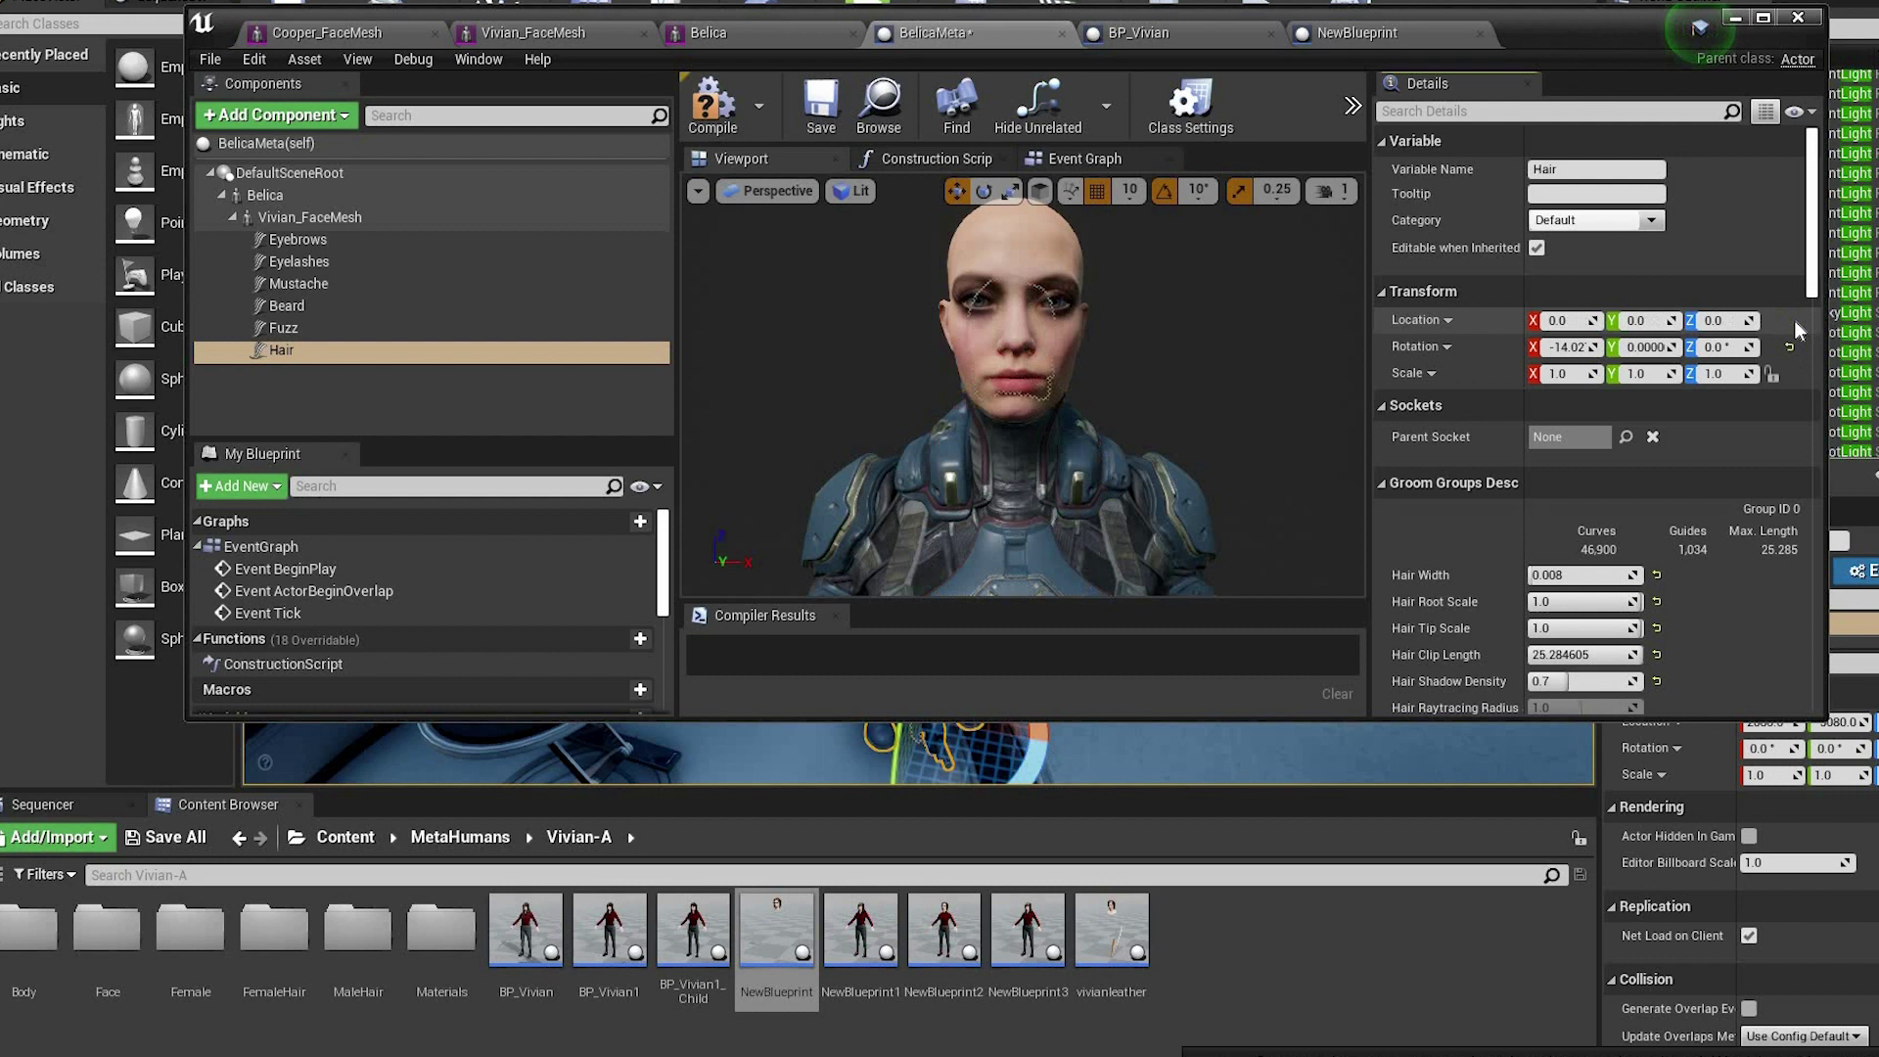
left_click(1789, 346)
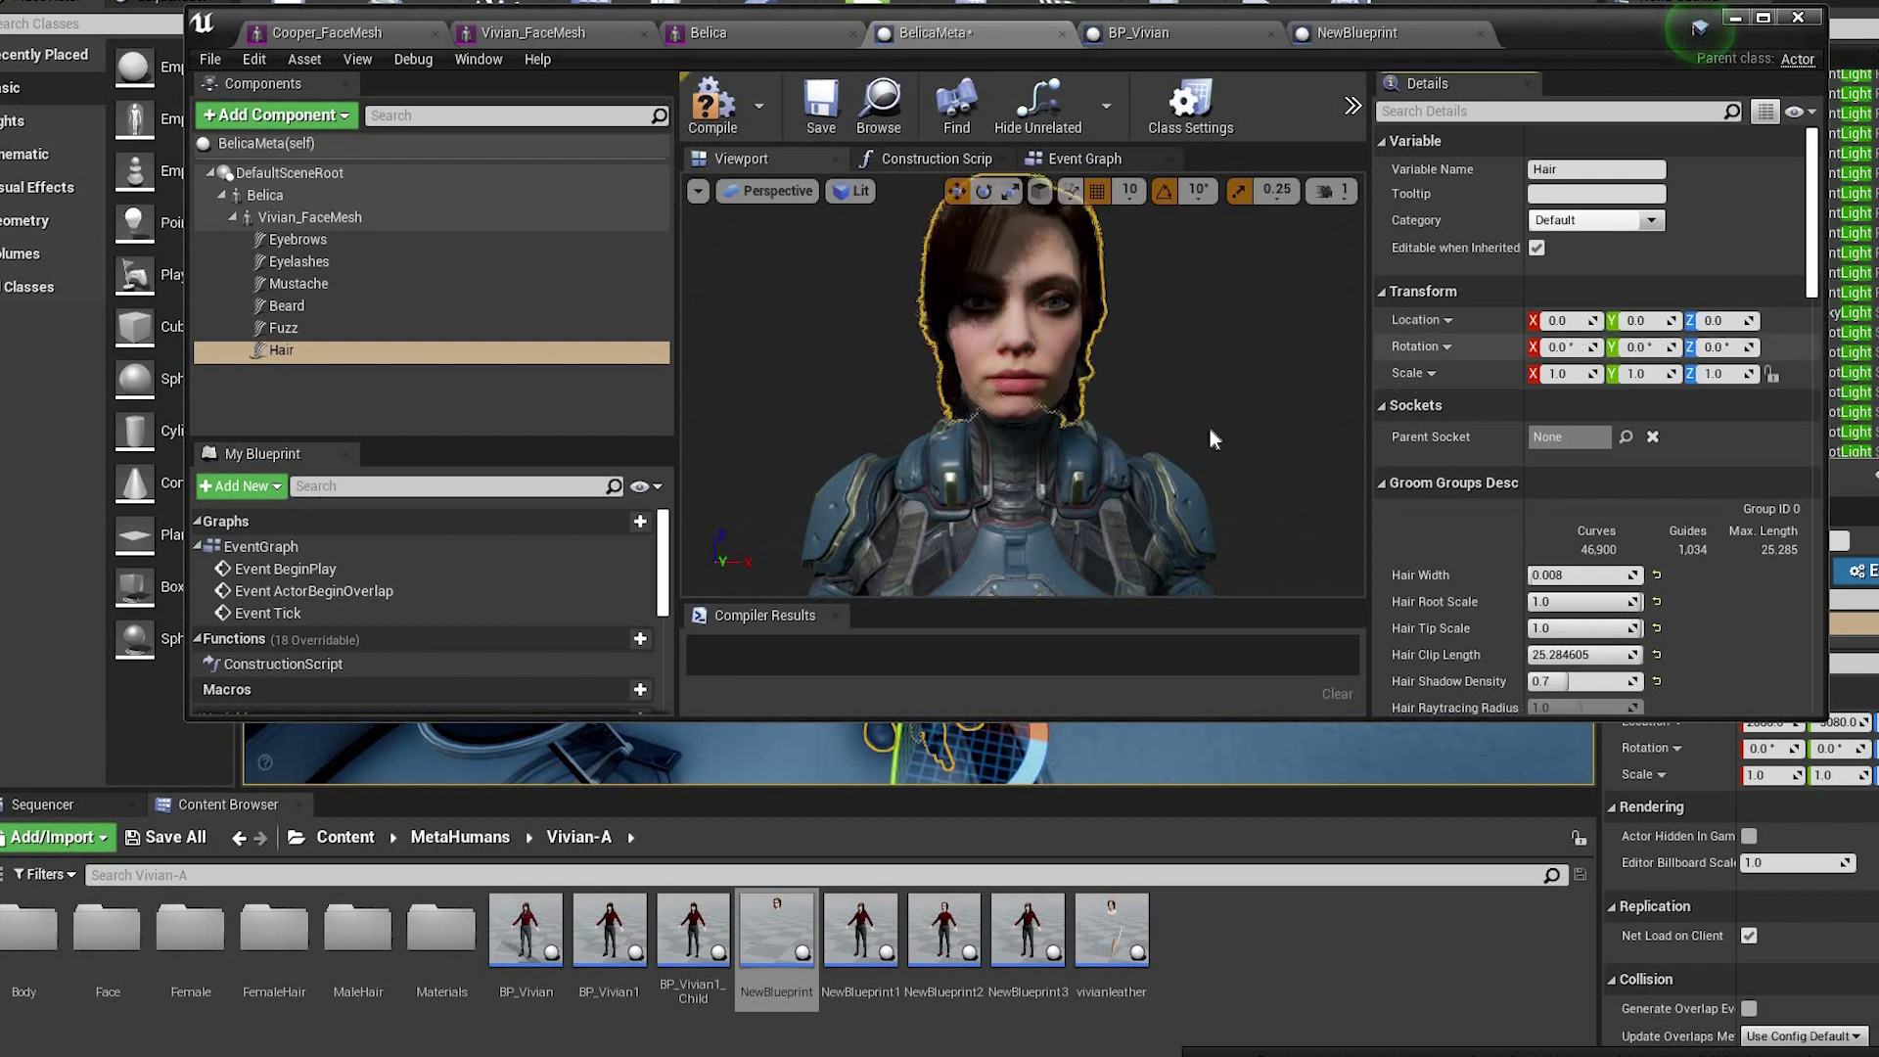
left_click(821, 107)
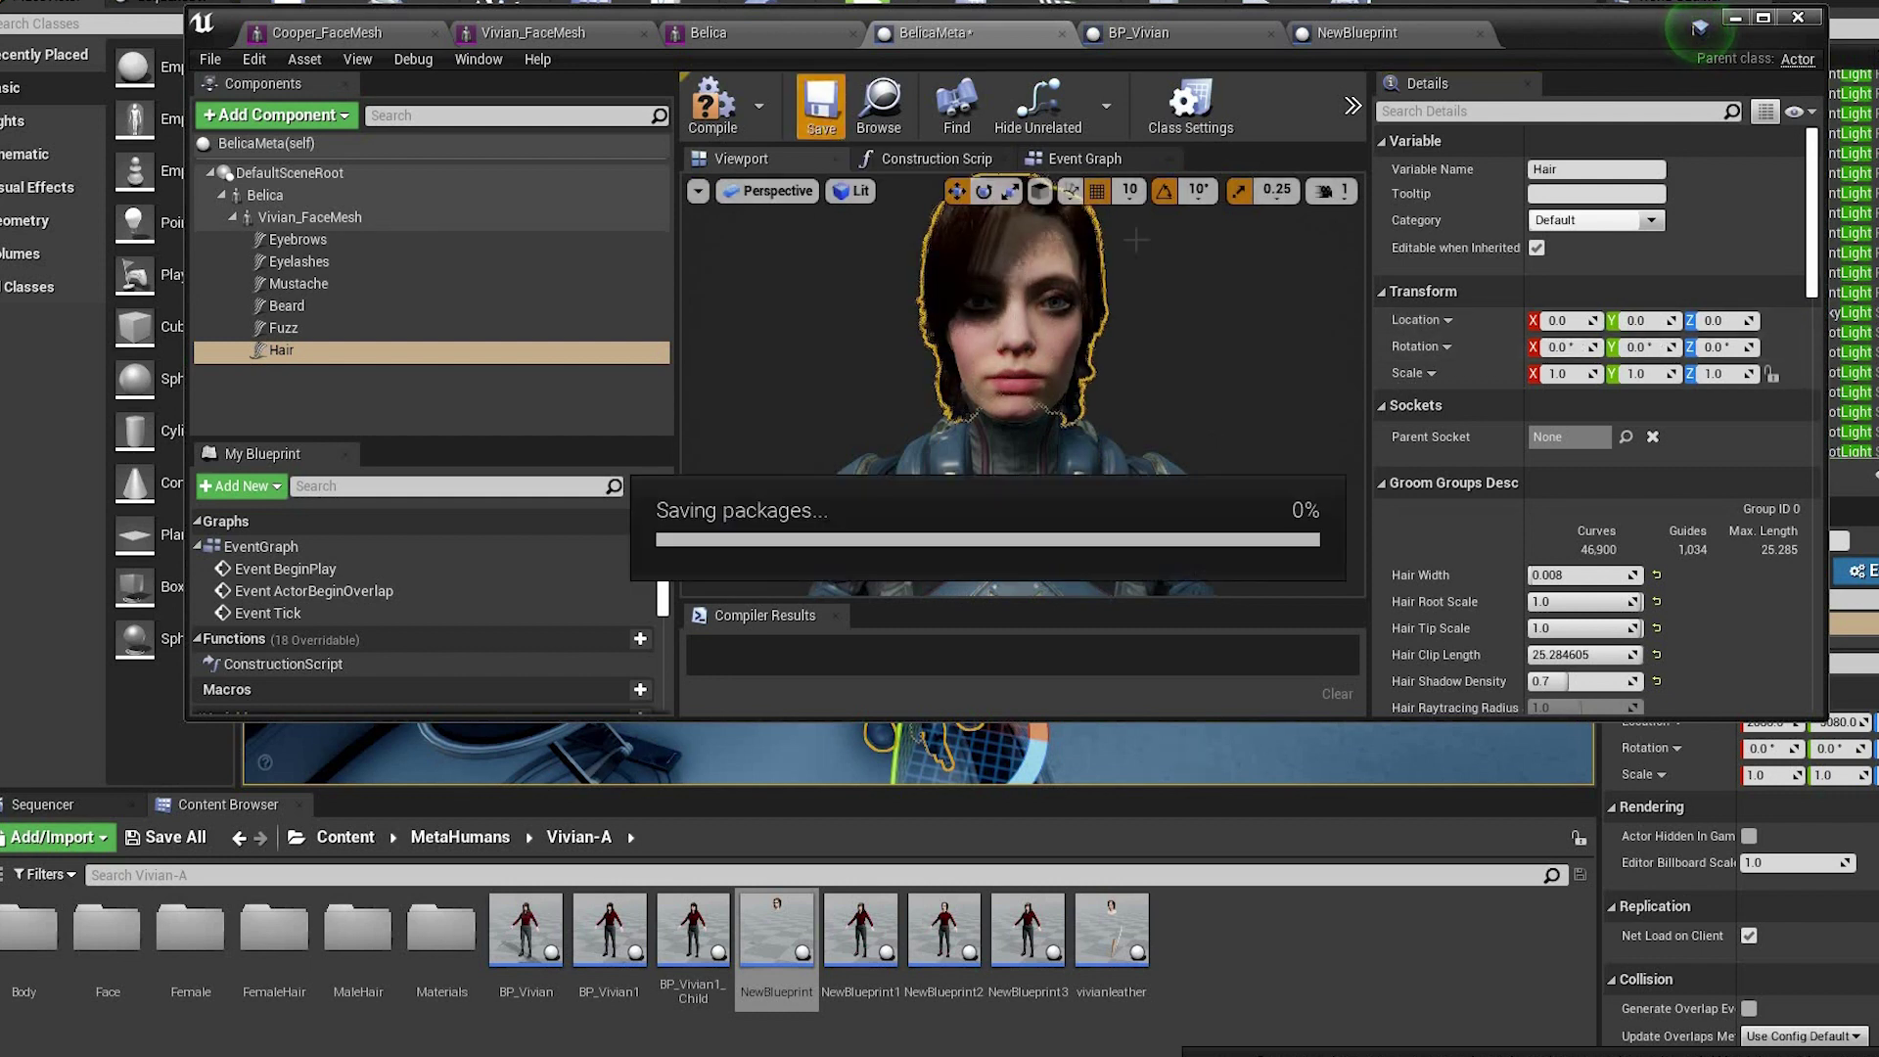
left_click(1733, 18)
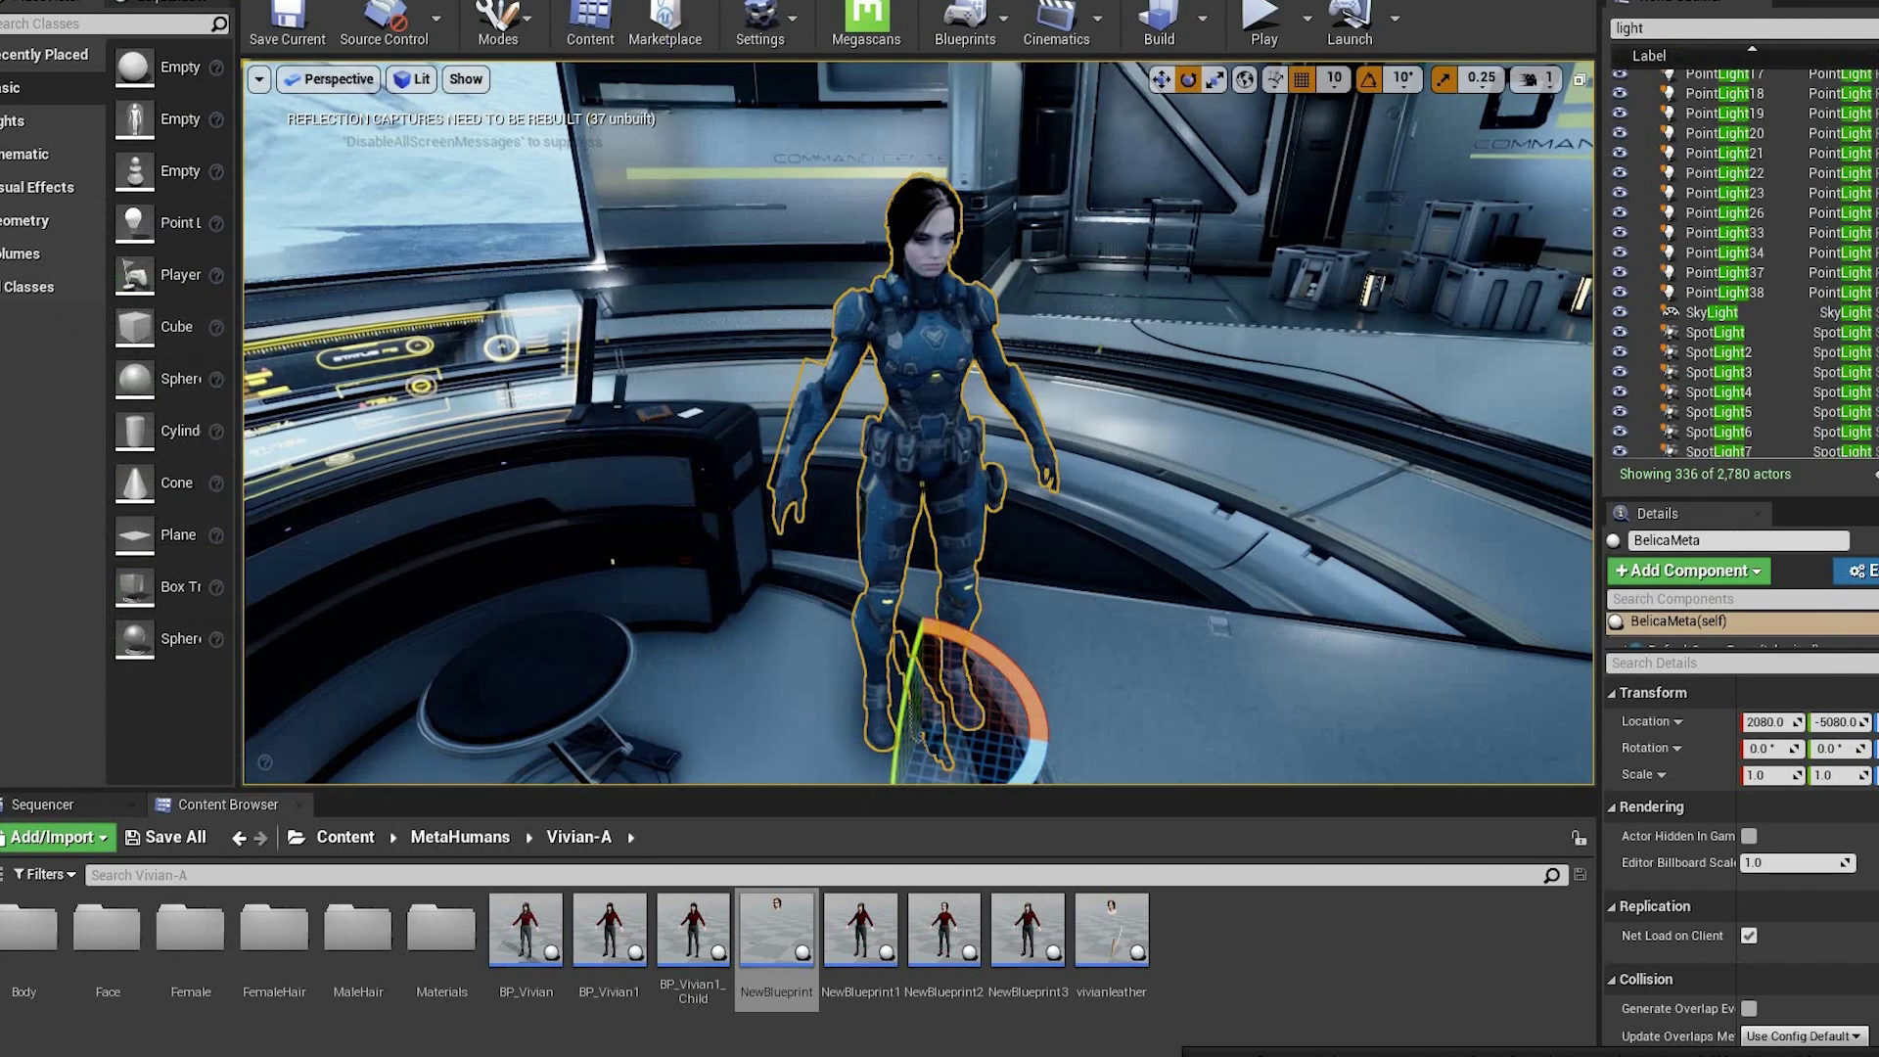
- Create a level sequence named Tutorial in the Content folder
mouse_move(1227, 312)
right_mouse_down()
mouse_move(1242, 294)
mouse_move(1206, 333)
right_mouse_up()
left_click(1056, 24)
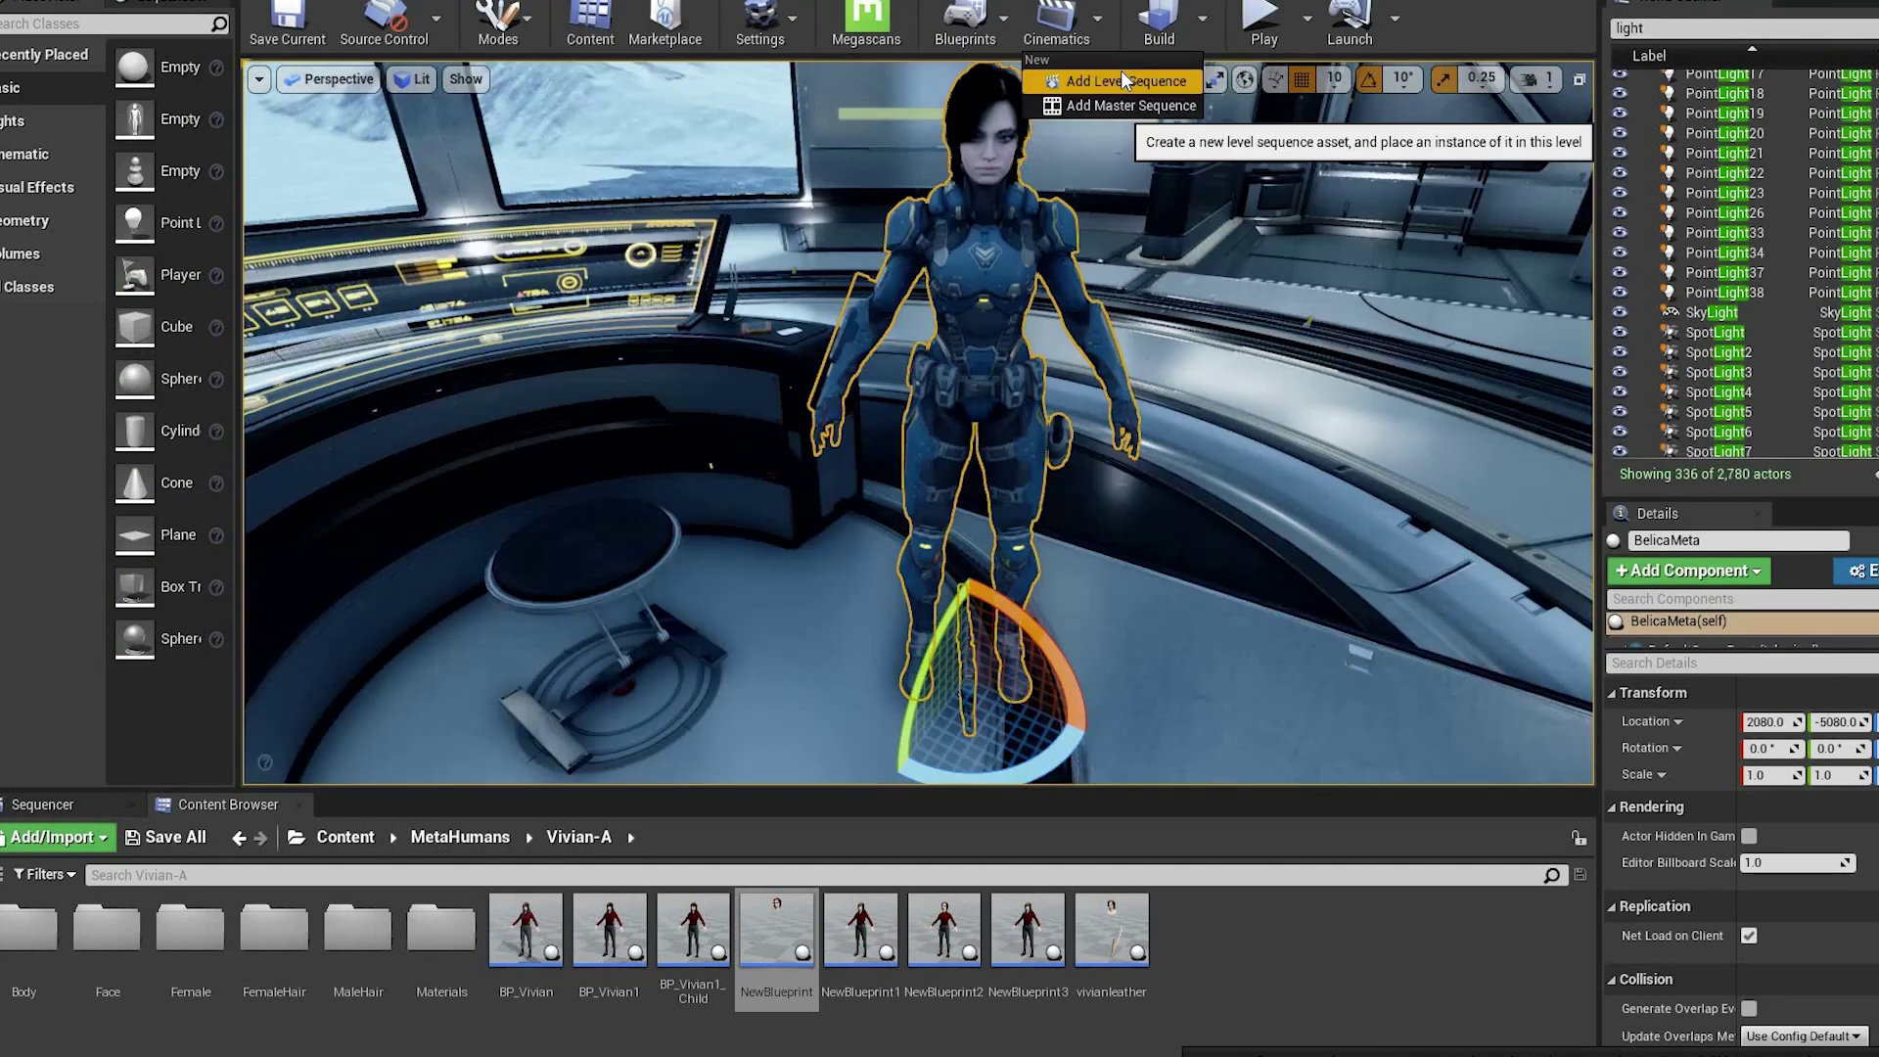
left_click(1121, 80)
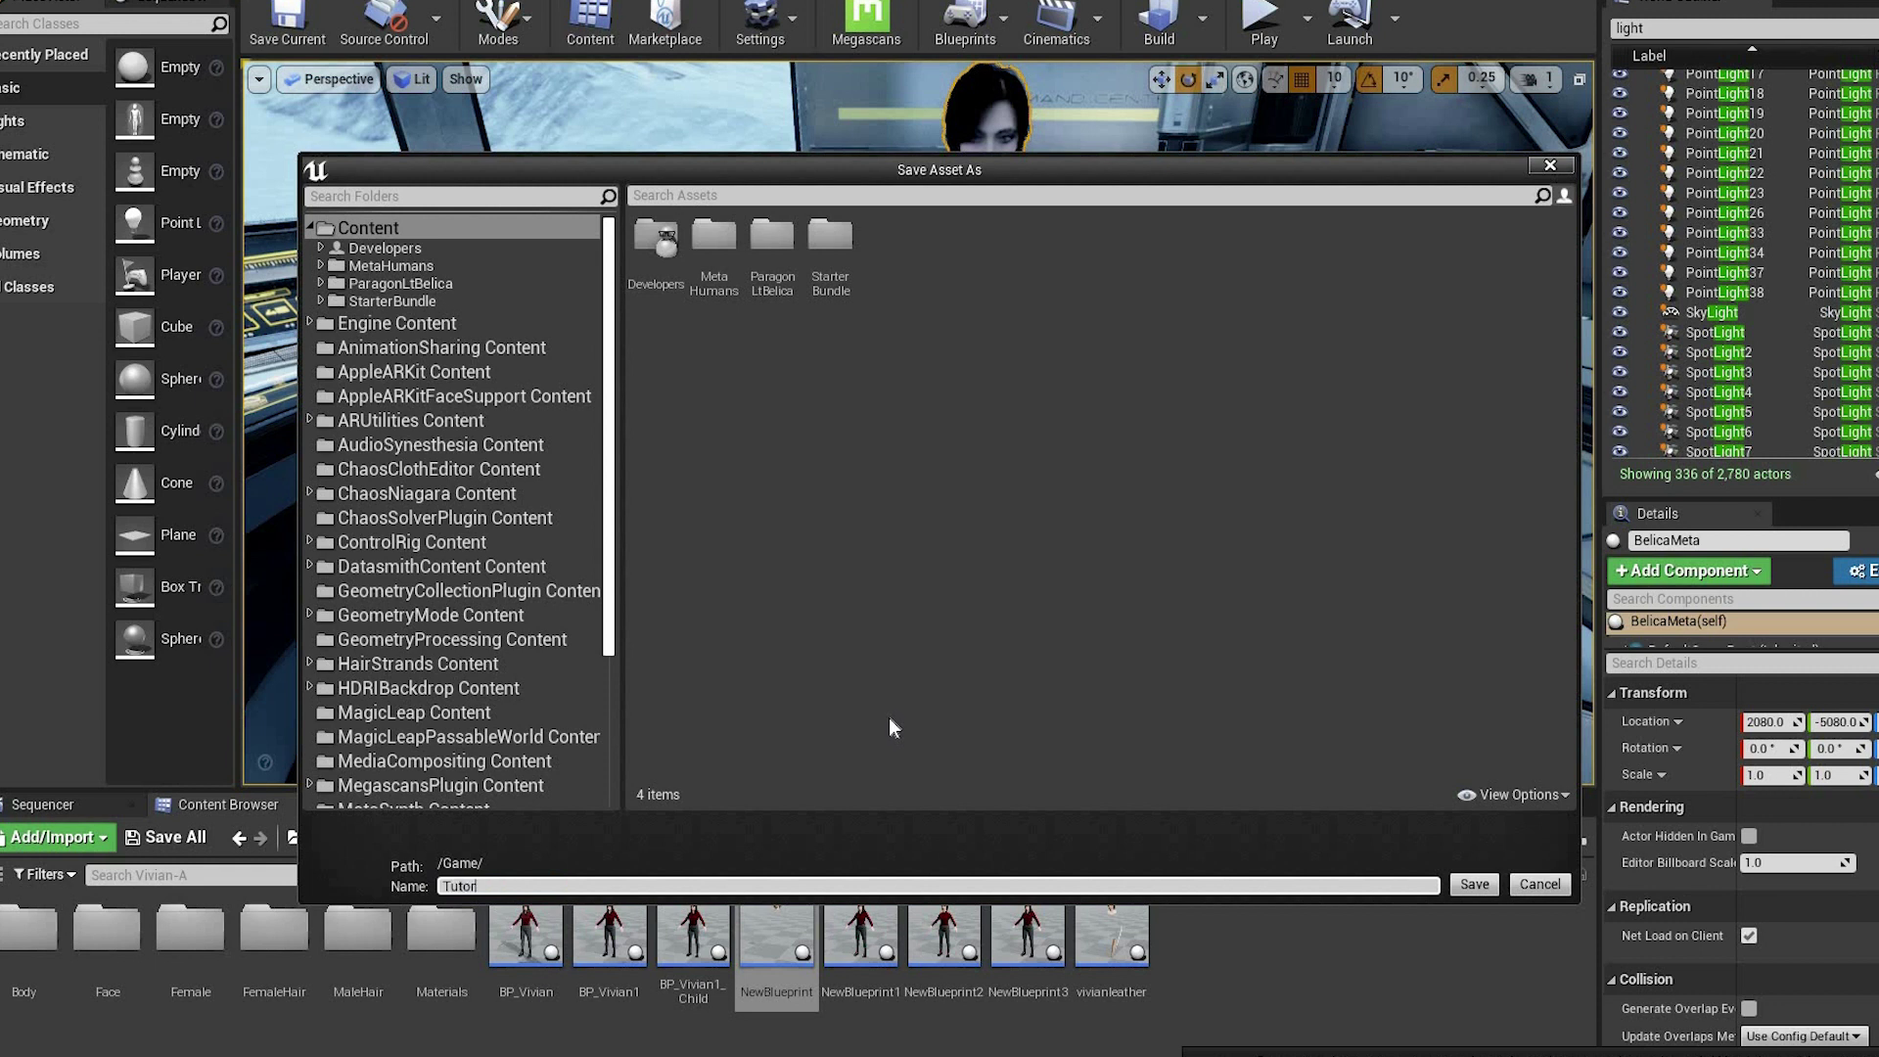
type("Tutorial")
left_click(1478, 885)
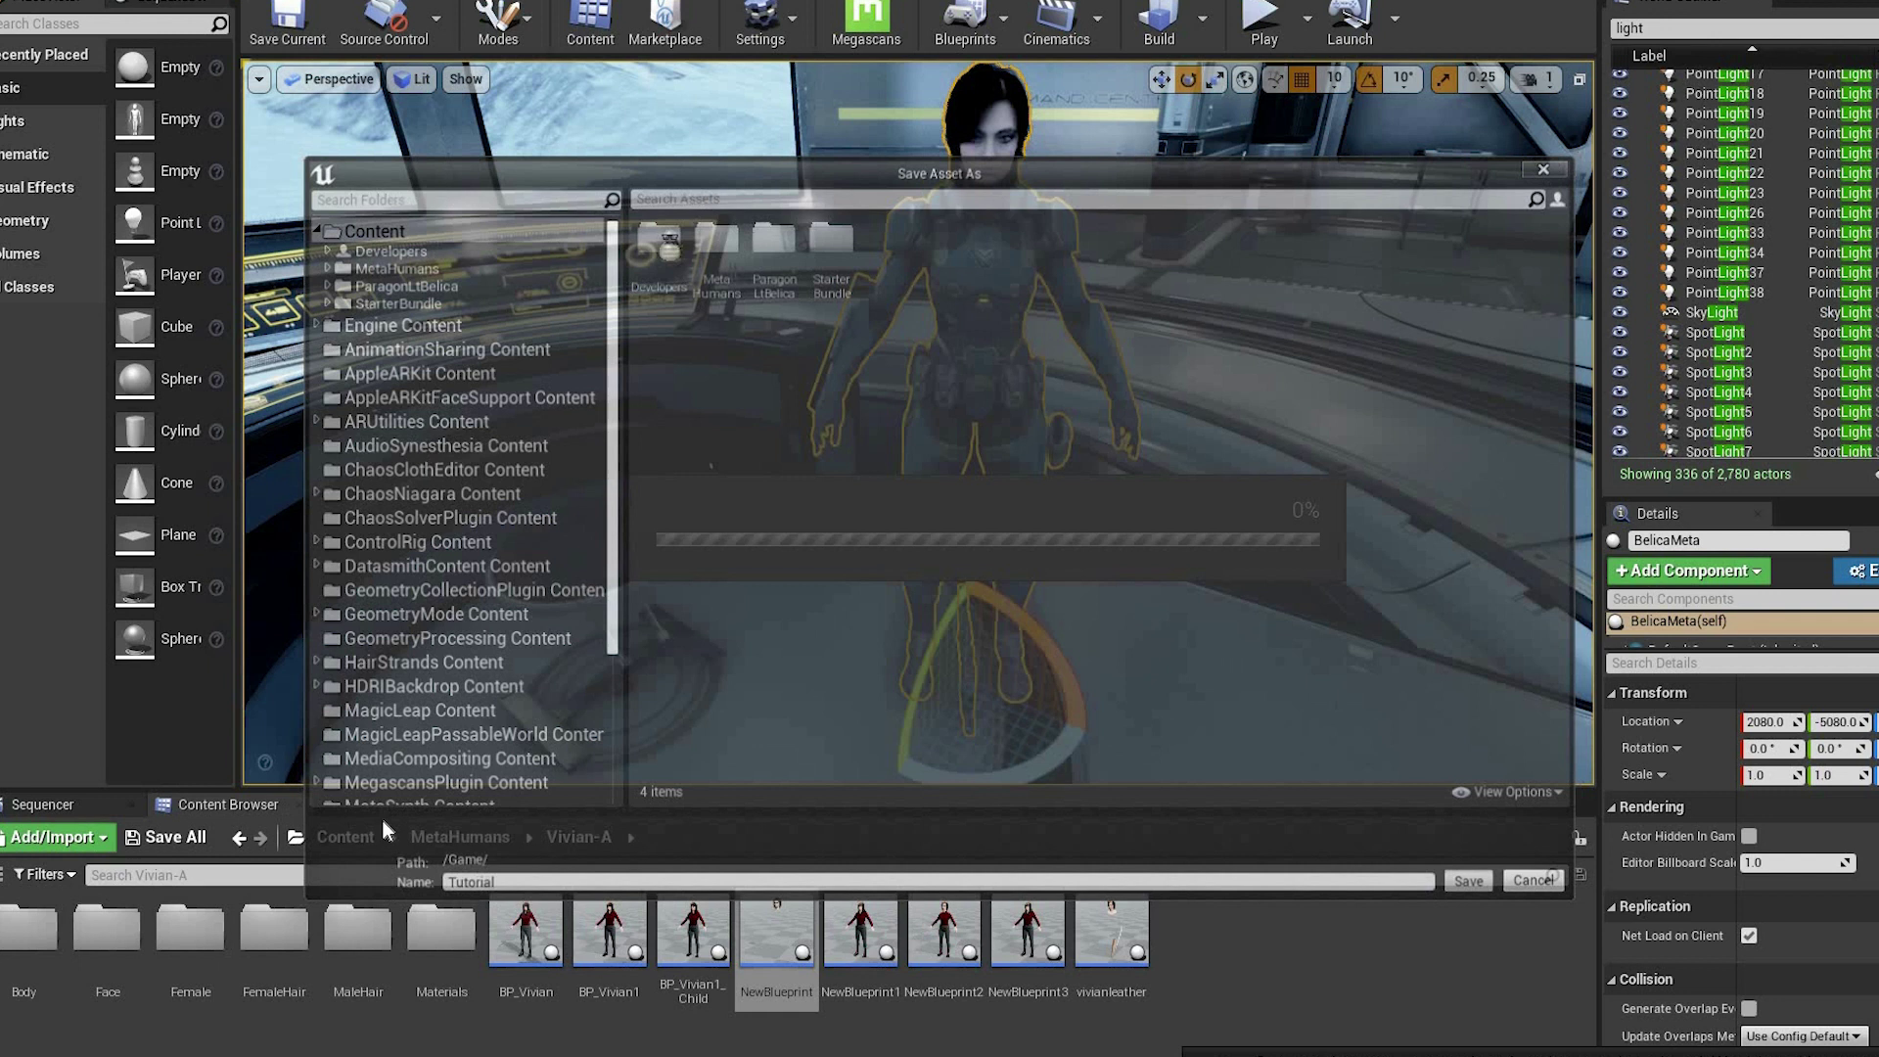
- Add the BelicaMeta actor to the Tutorial sequence and delete its Face_ControlBoard_CtrlRig track
left_click(973, 323)
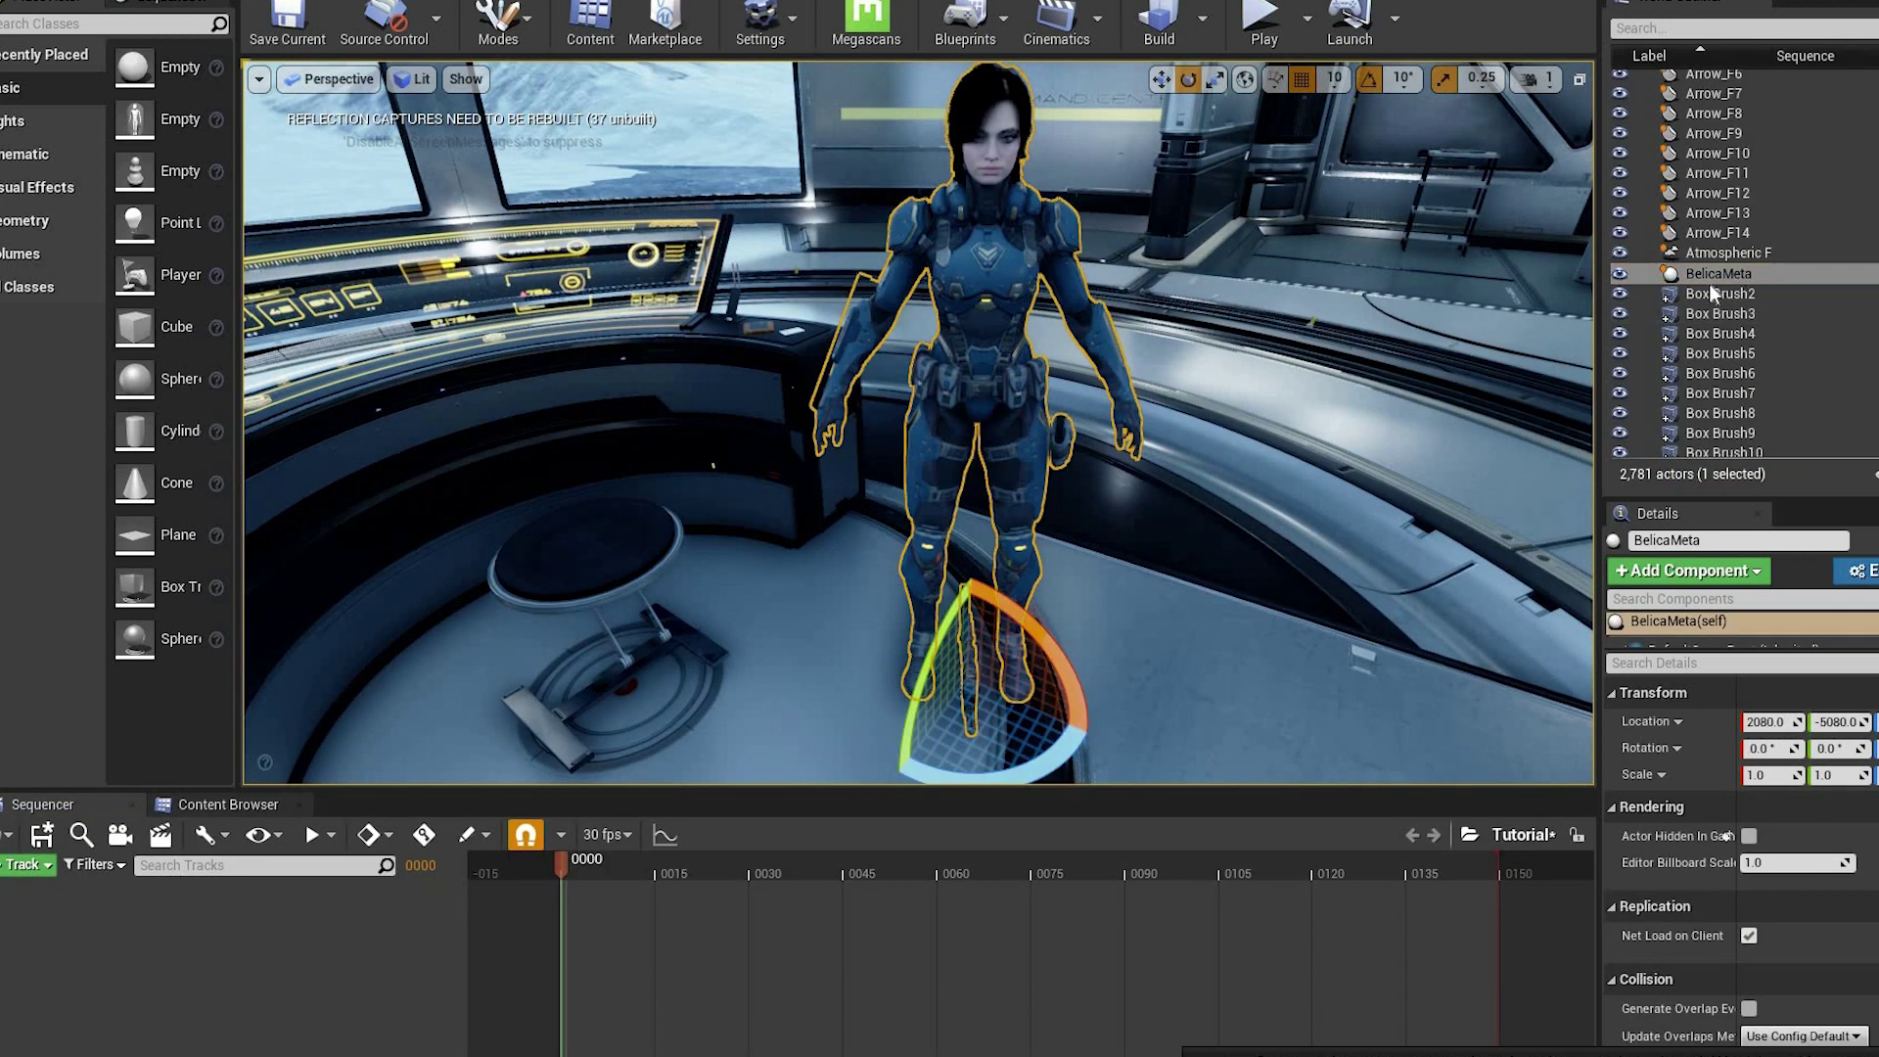
left_click_drag(1712, 279, 296, 983)
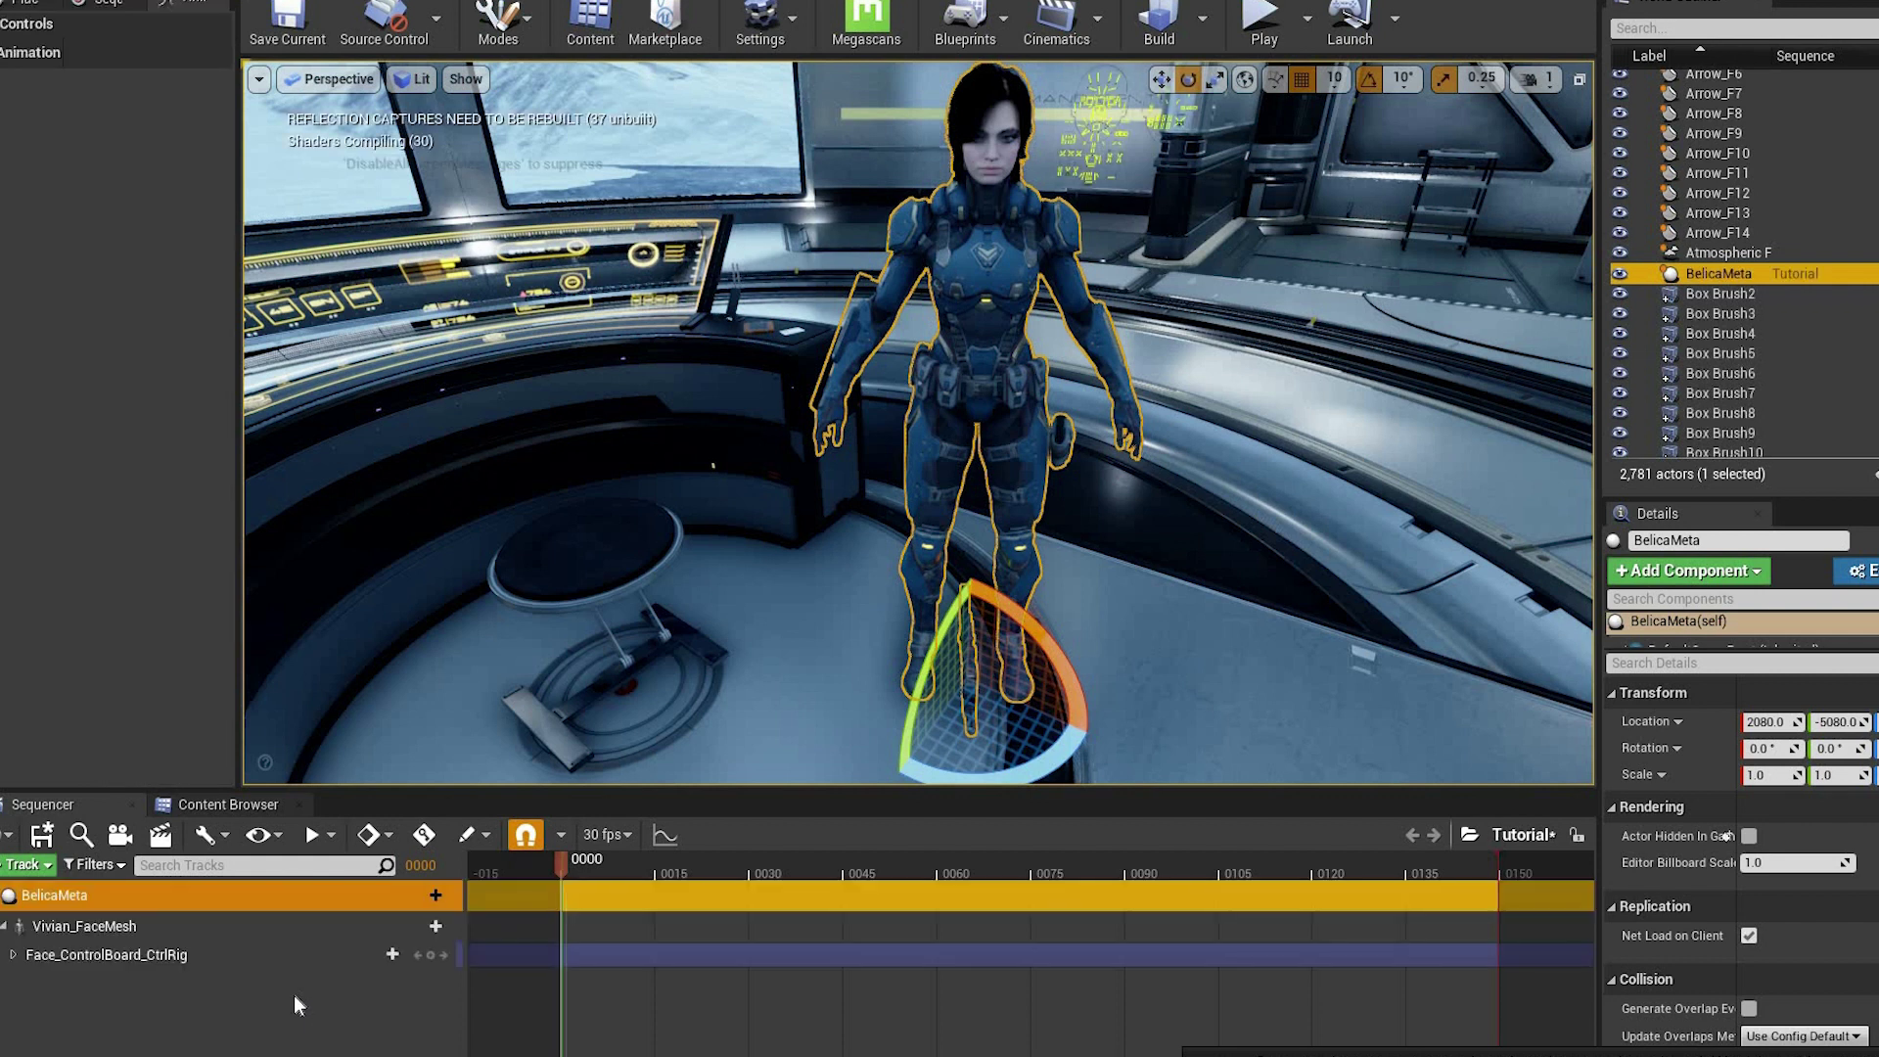
left_click(186, 954)
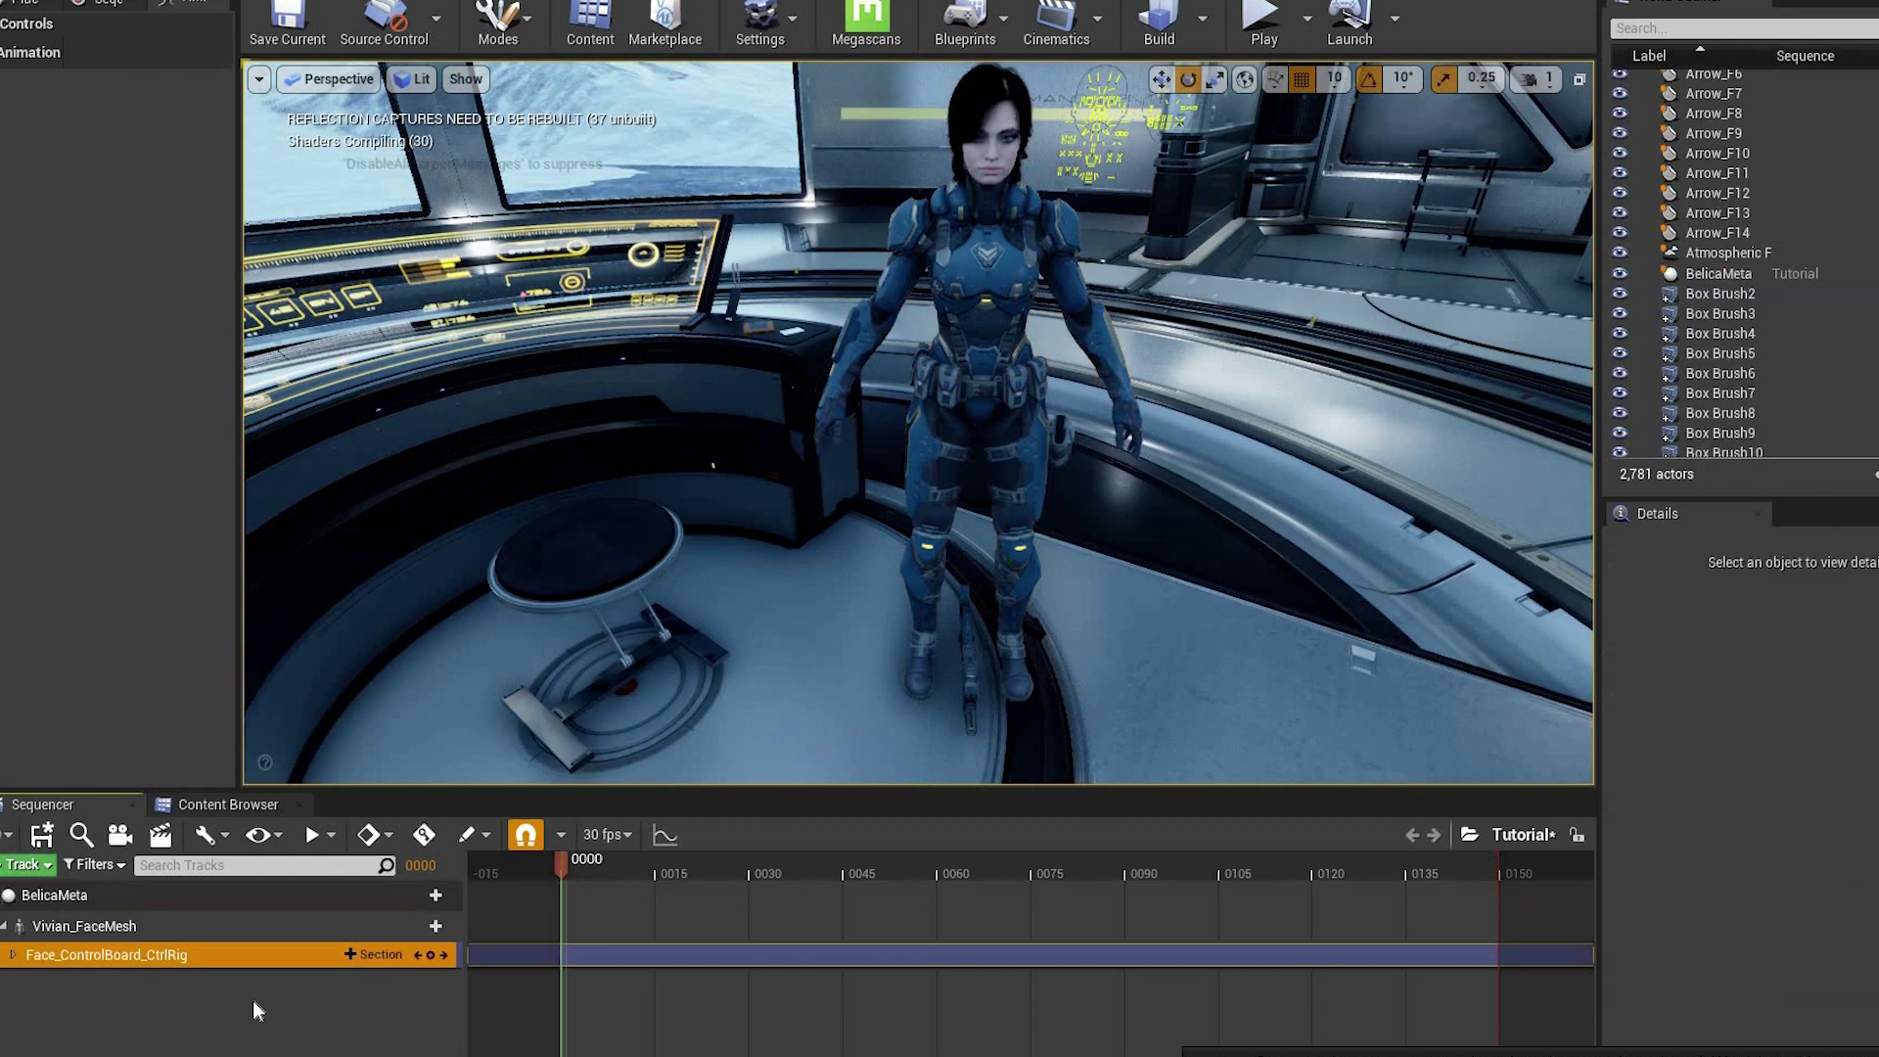
key("Delete")
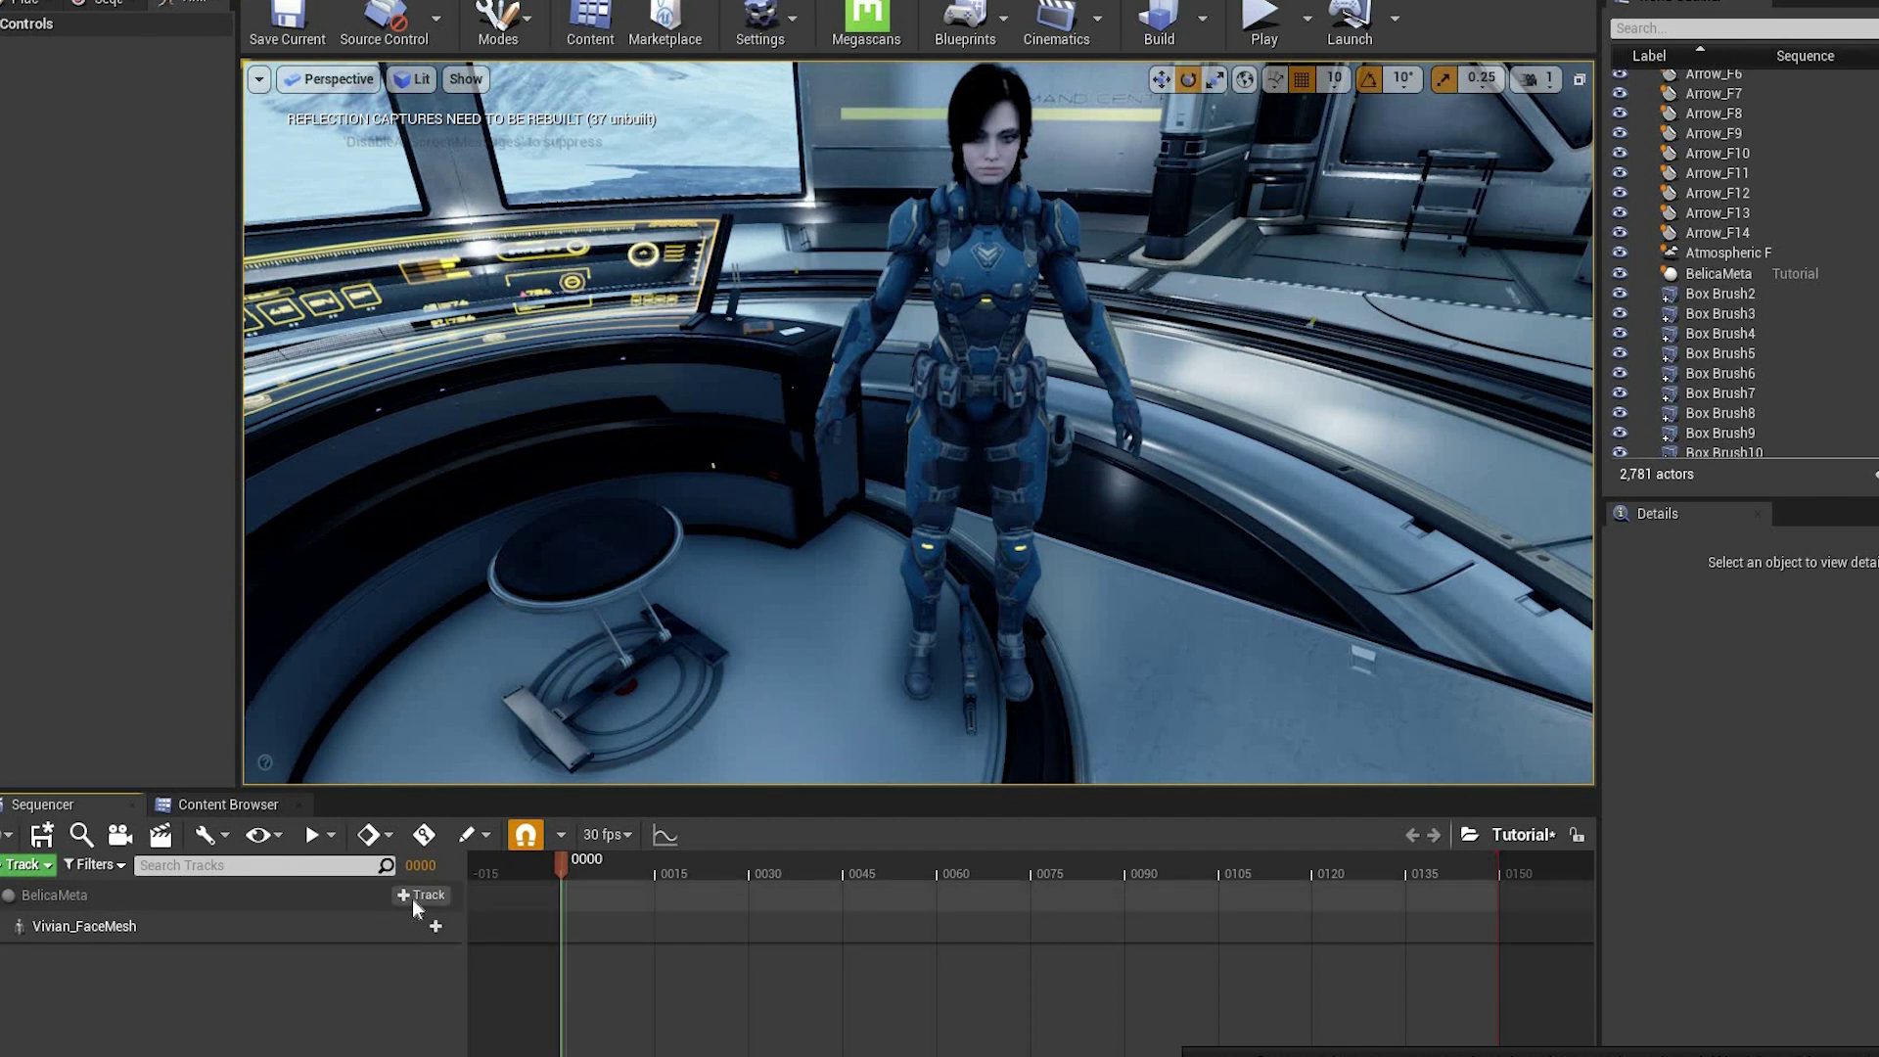
- Add a track for the Belica component under BelicaMeta in the sequence
left_click(420, 894)
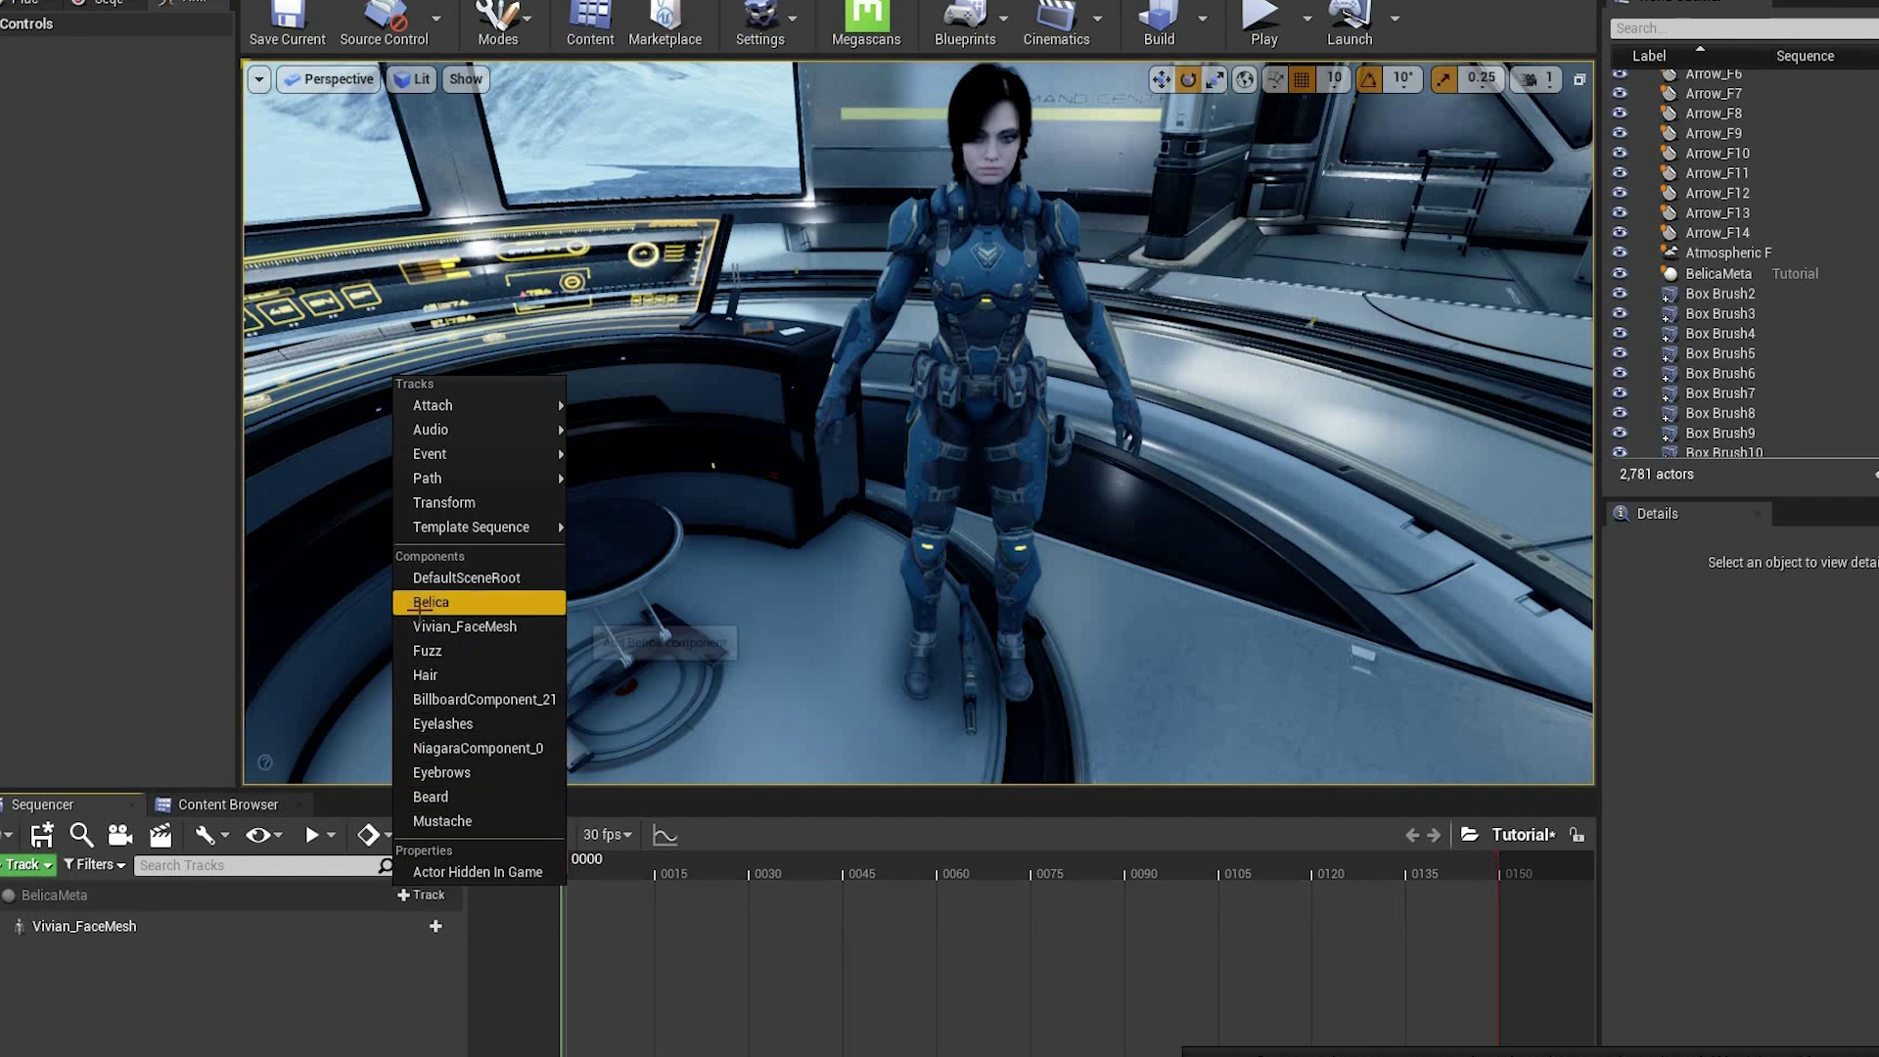
left_click(420, 603)
left_click(407, 926)
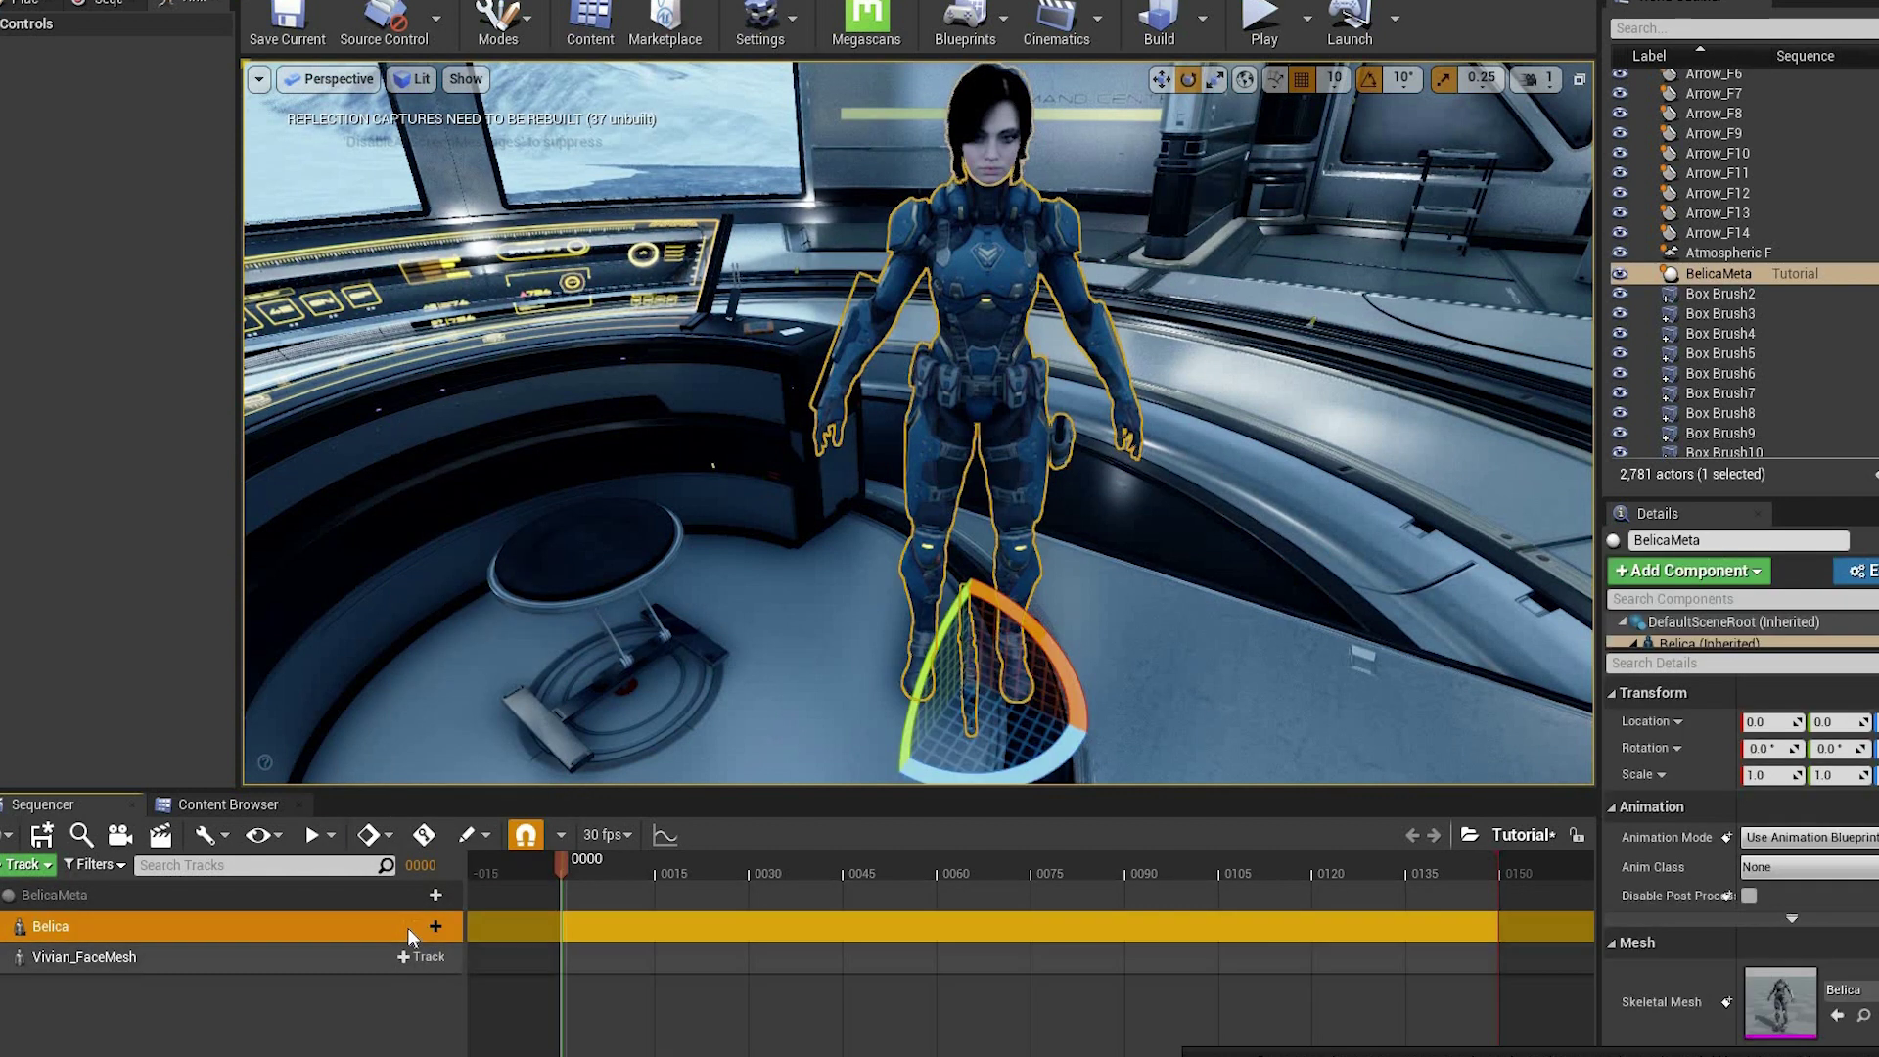
- Add the Idle_Turn_90_Right animation to the Belica track and scrub the timeline to preview the motion
left_click(409, 927)
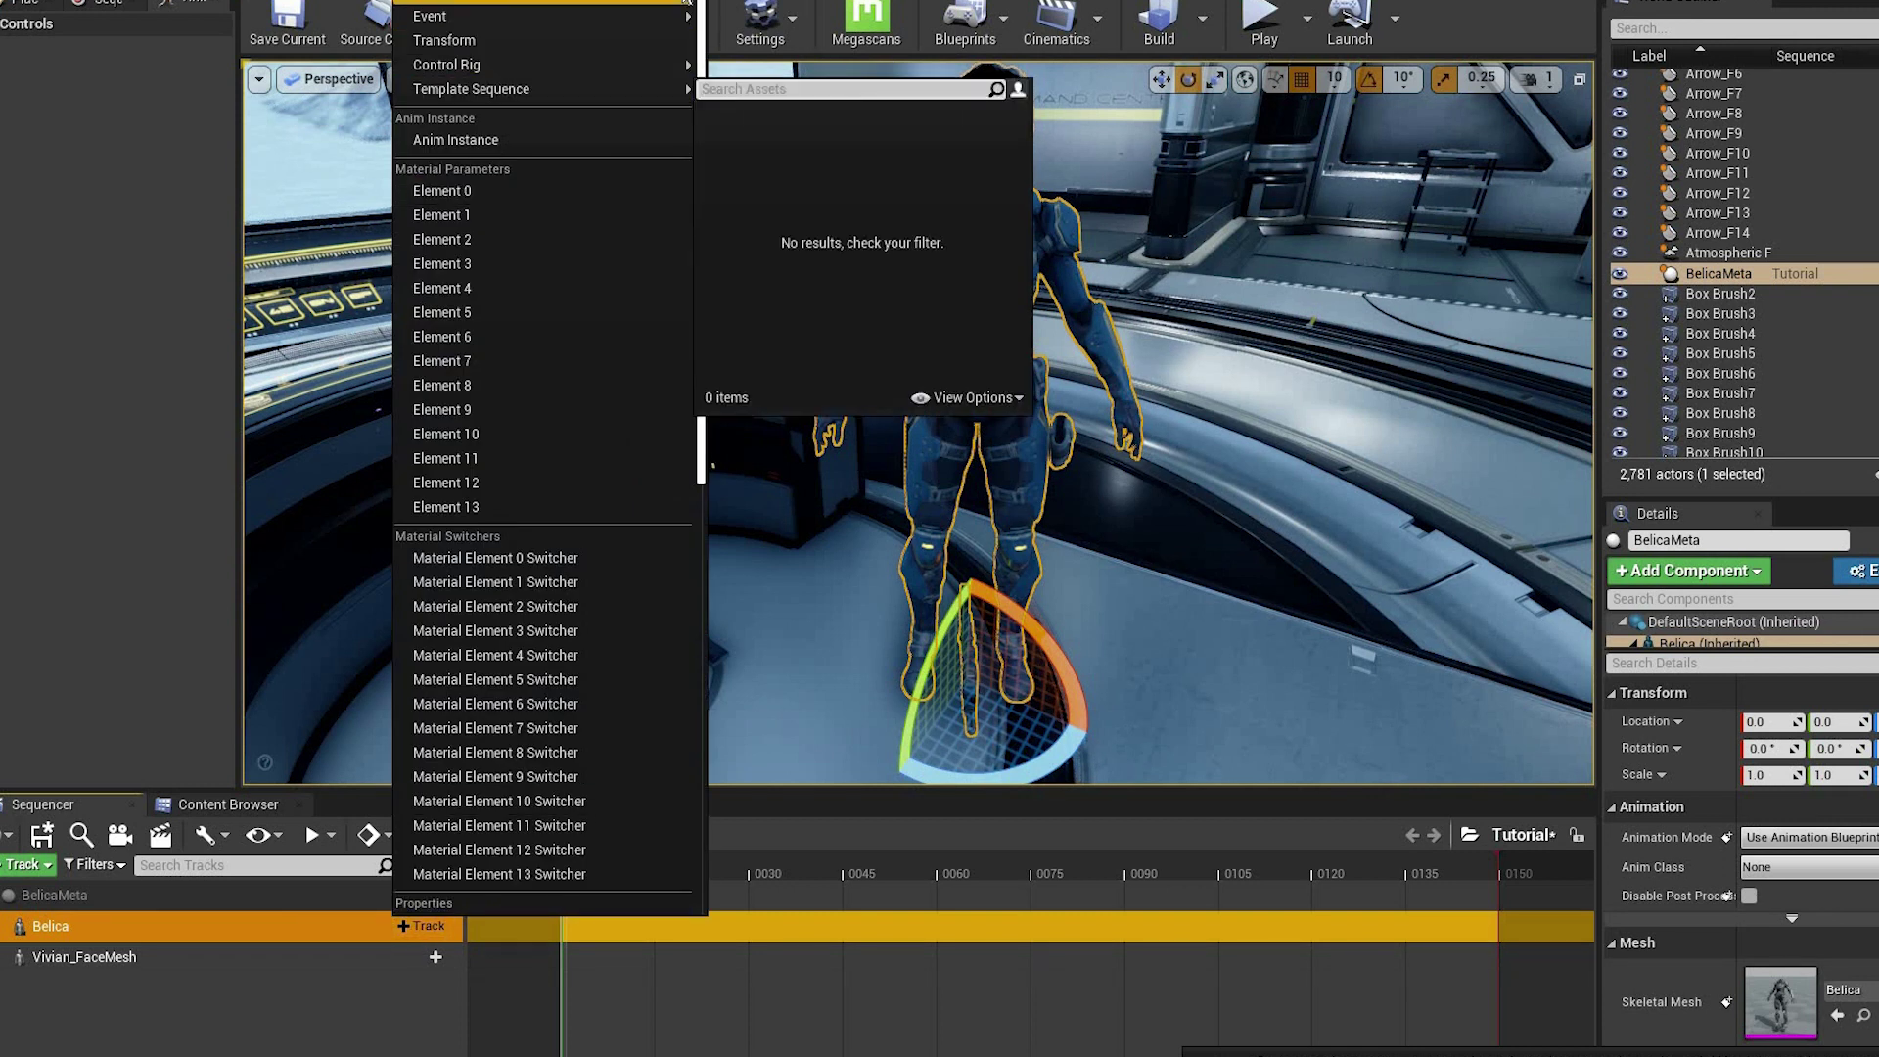
mouse_move(688, 2)
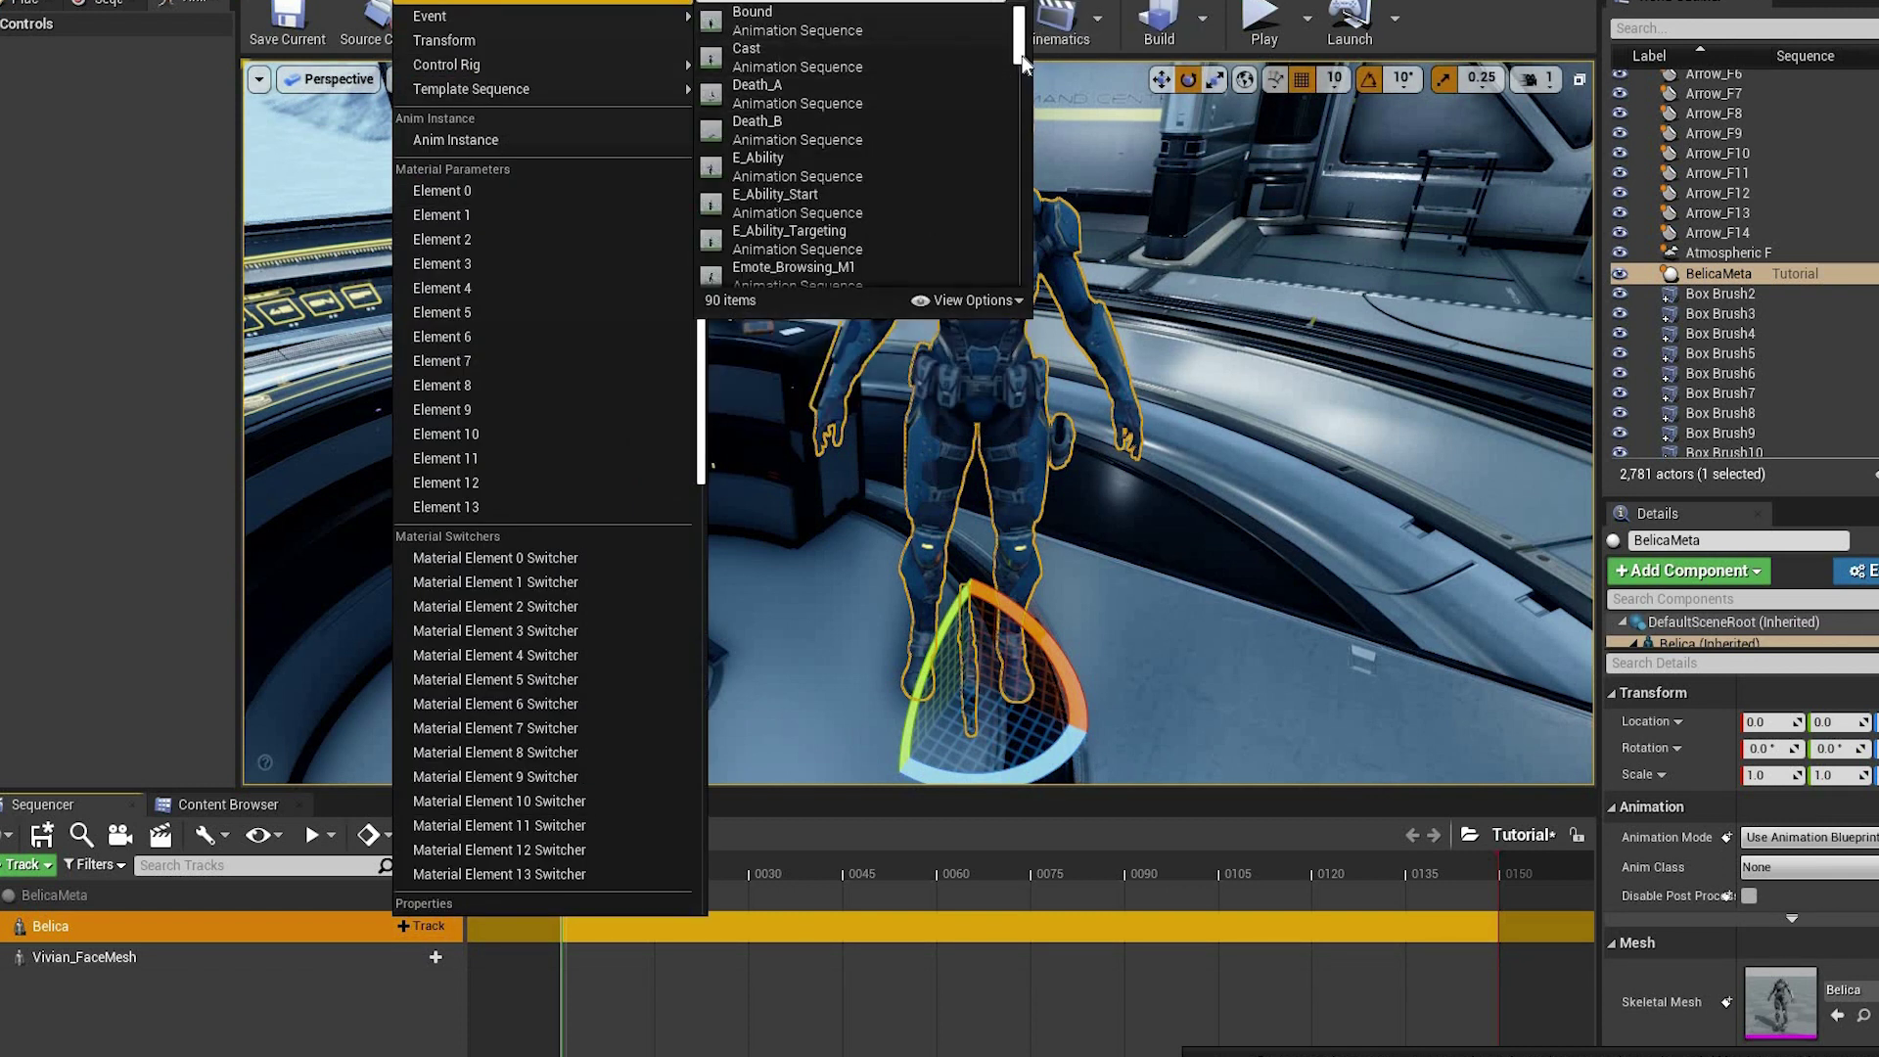
scroll(1025, 91, "down", 10)
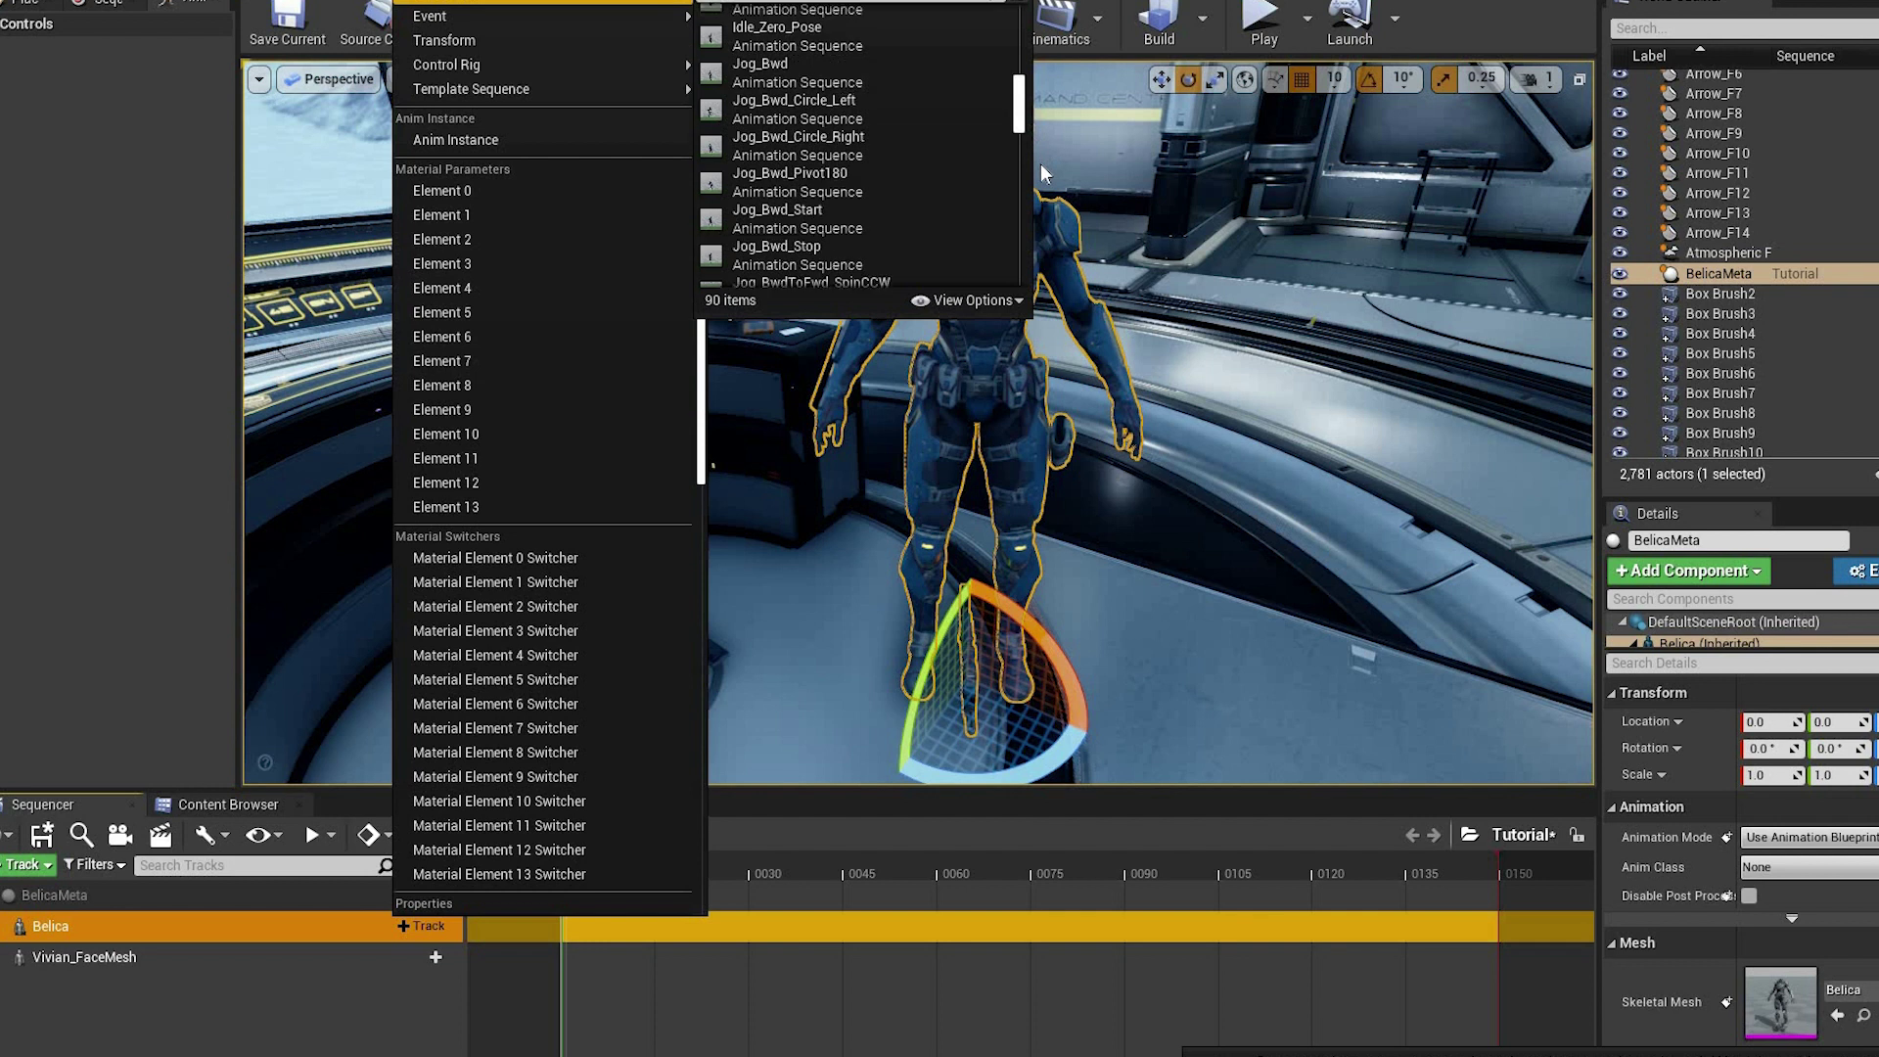
scroll(1025, 239, "down", 10)
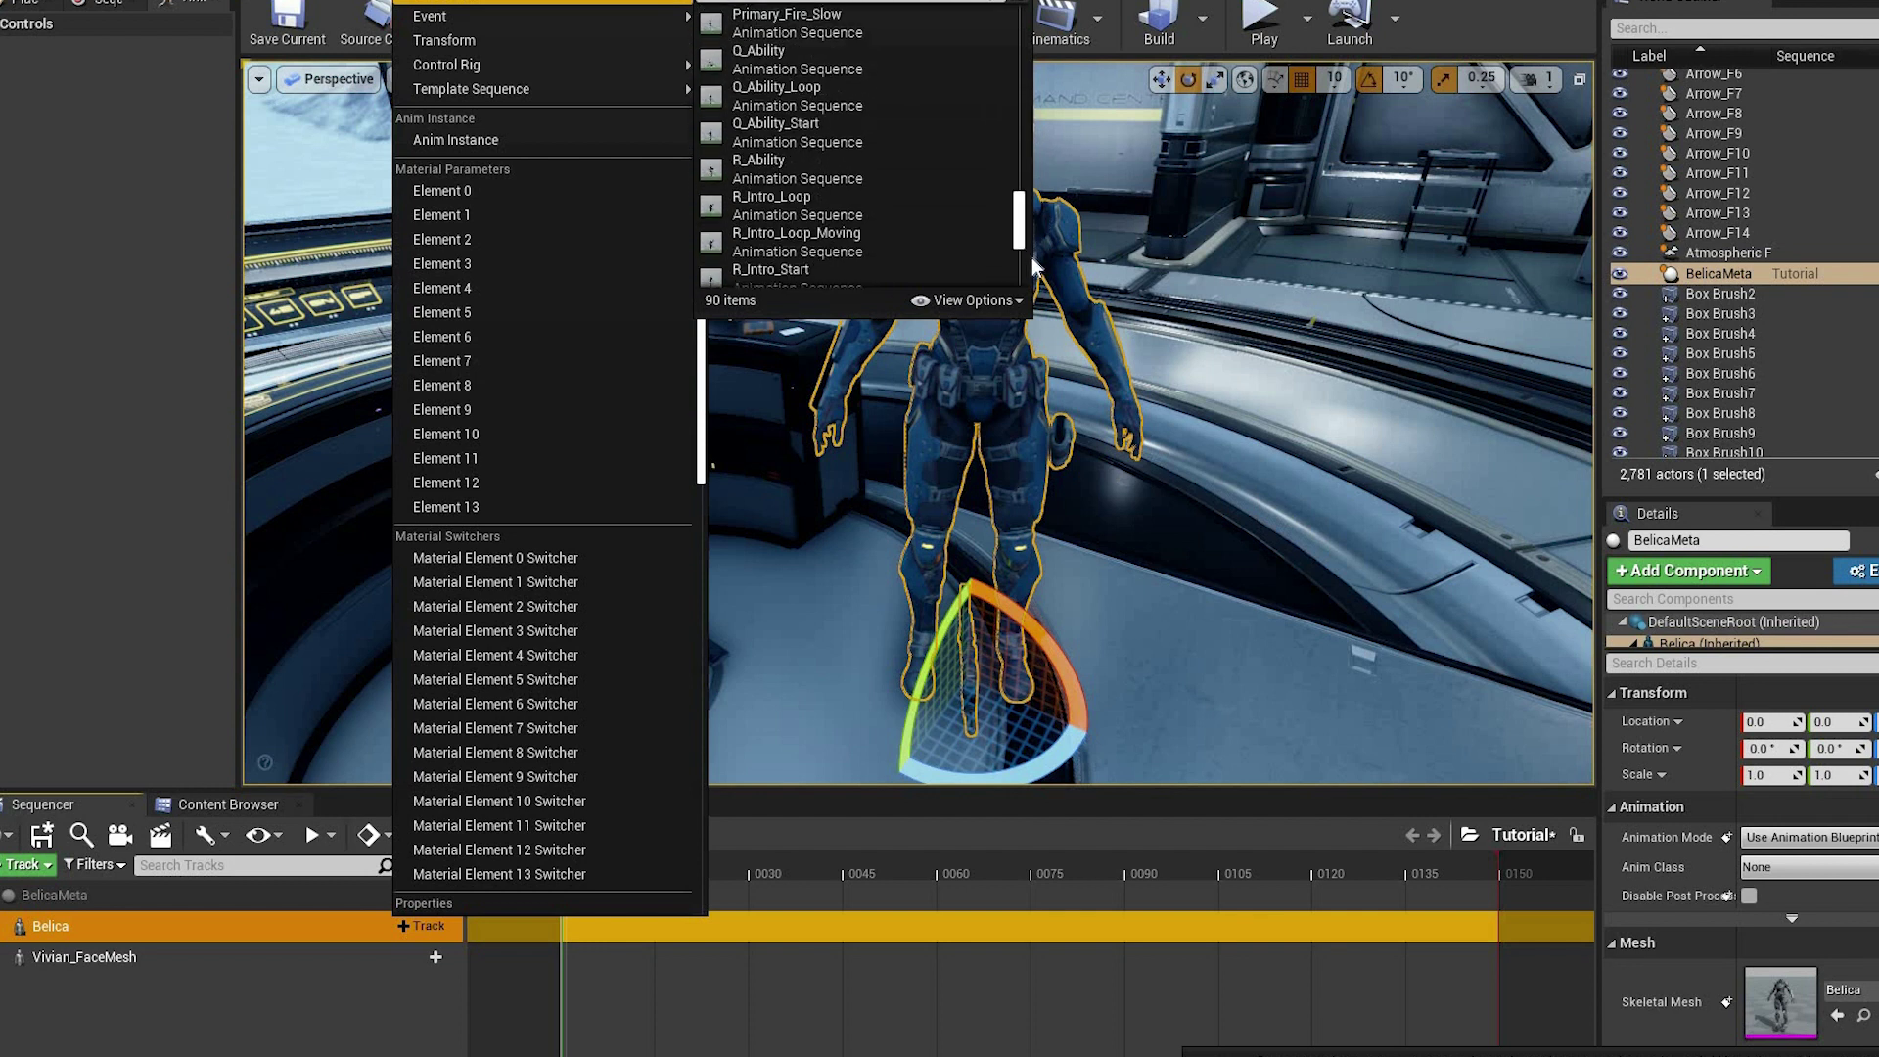
scroll(1029, 266, "up", 10)
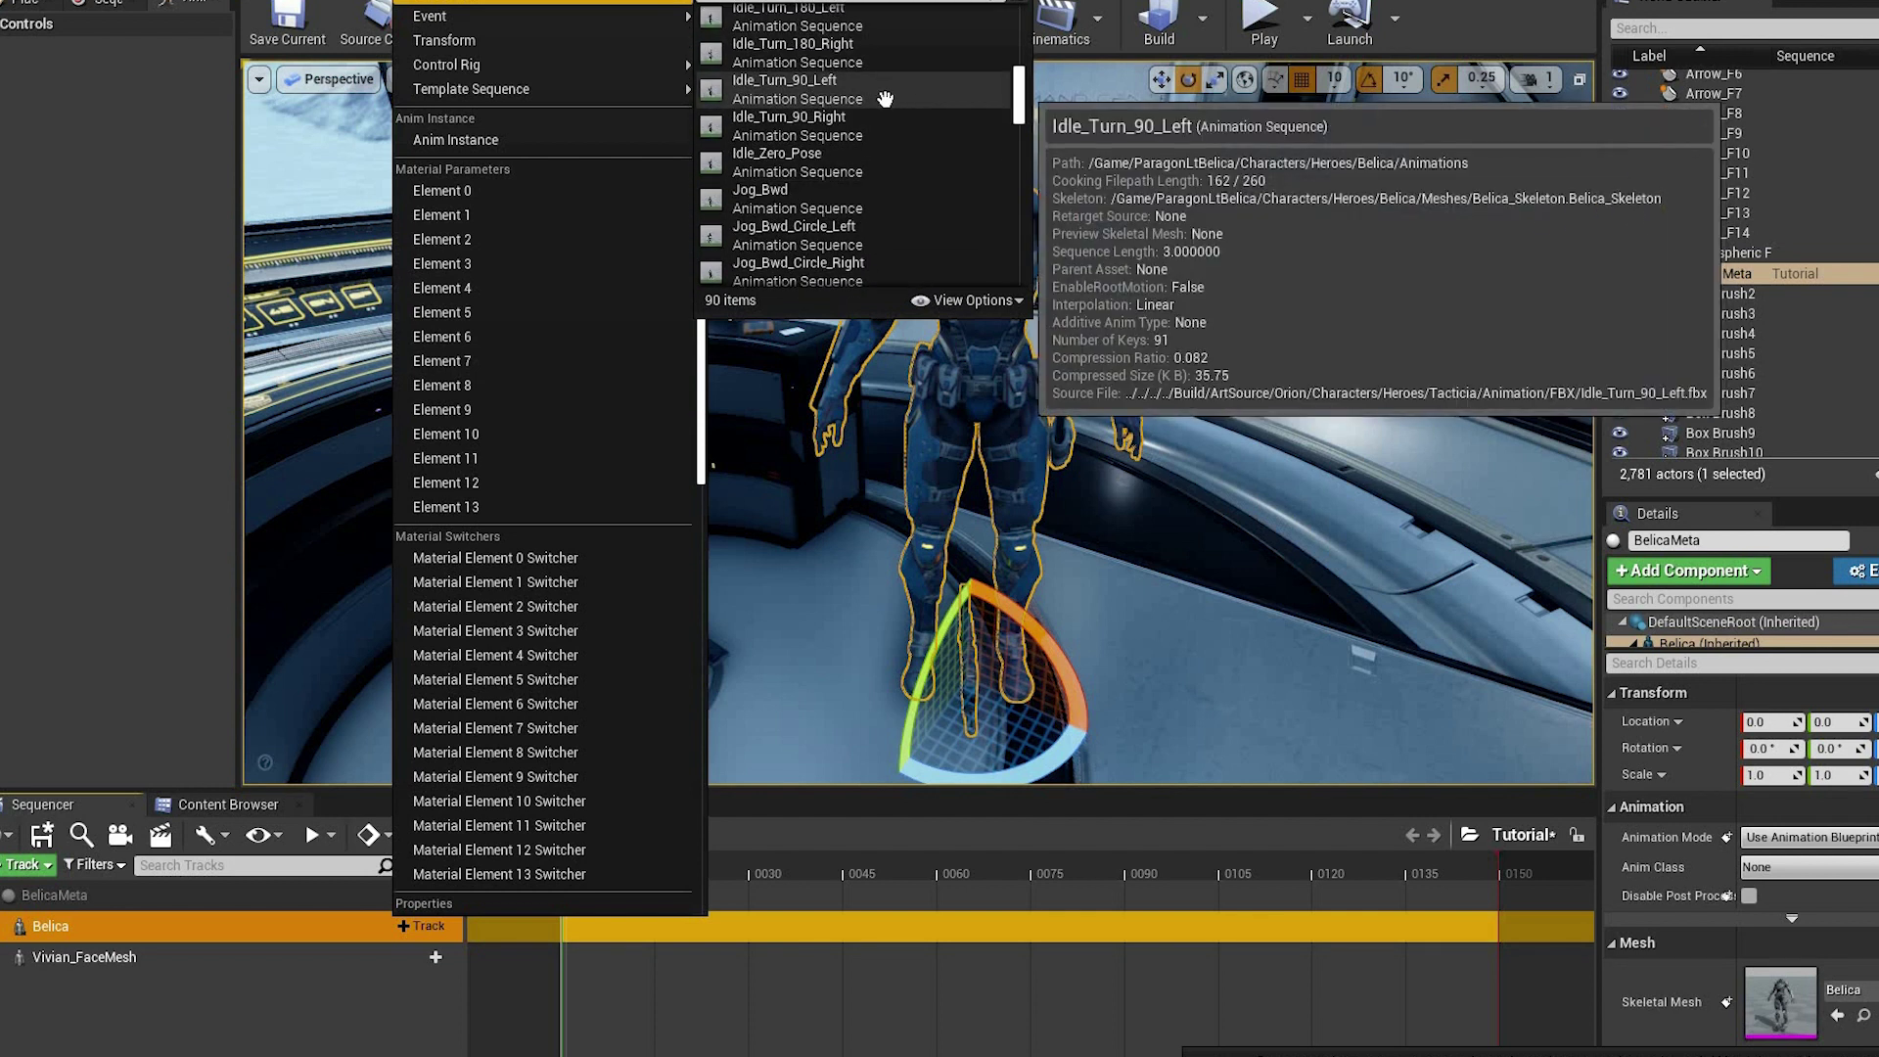
left_click(865, 133)
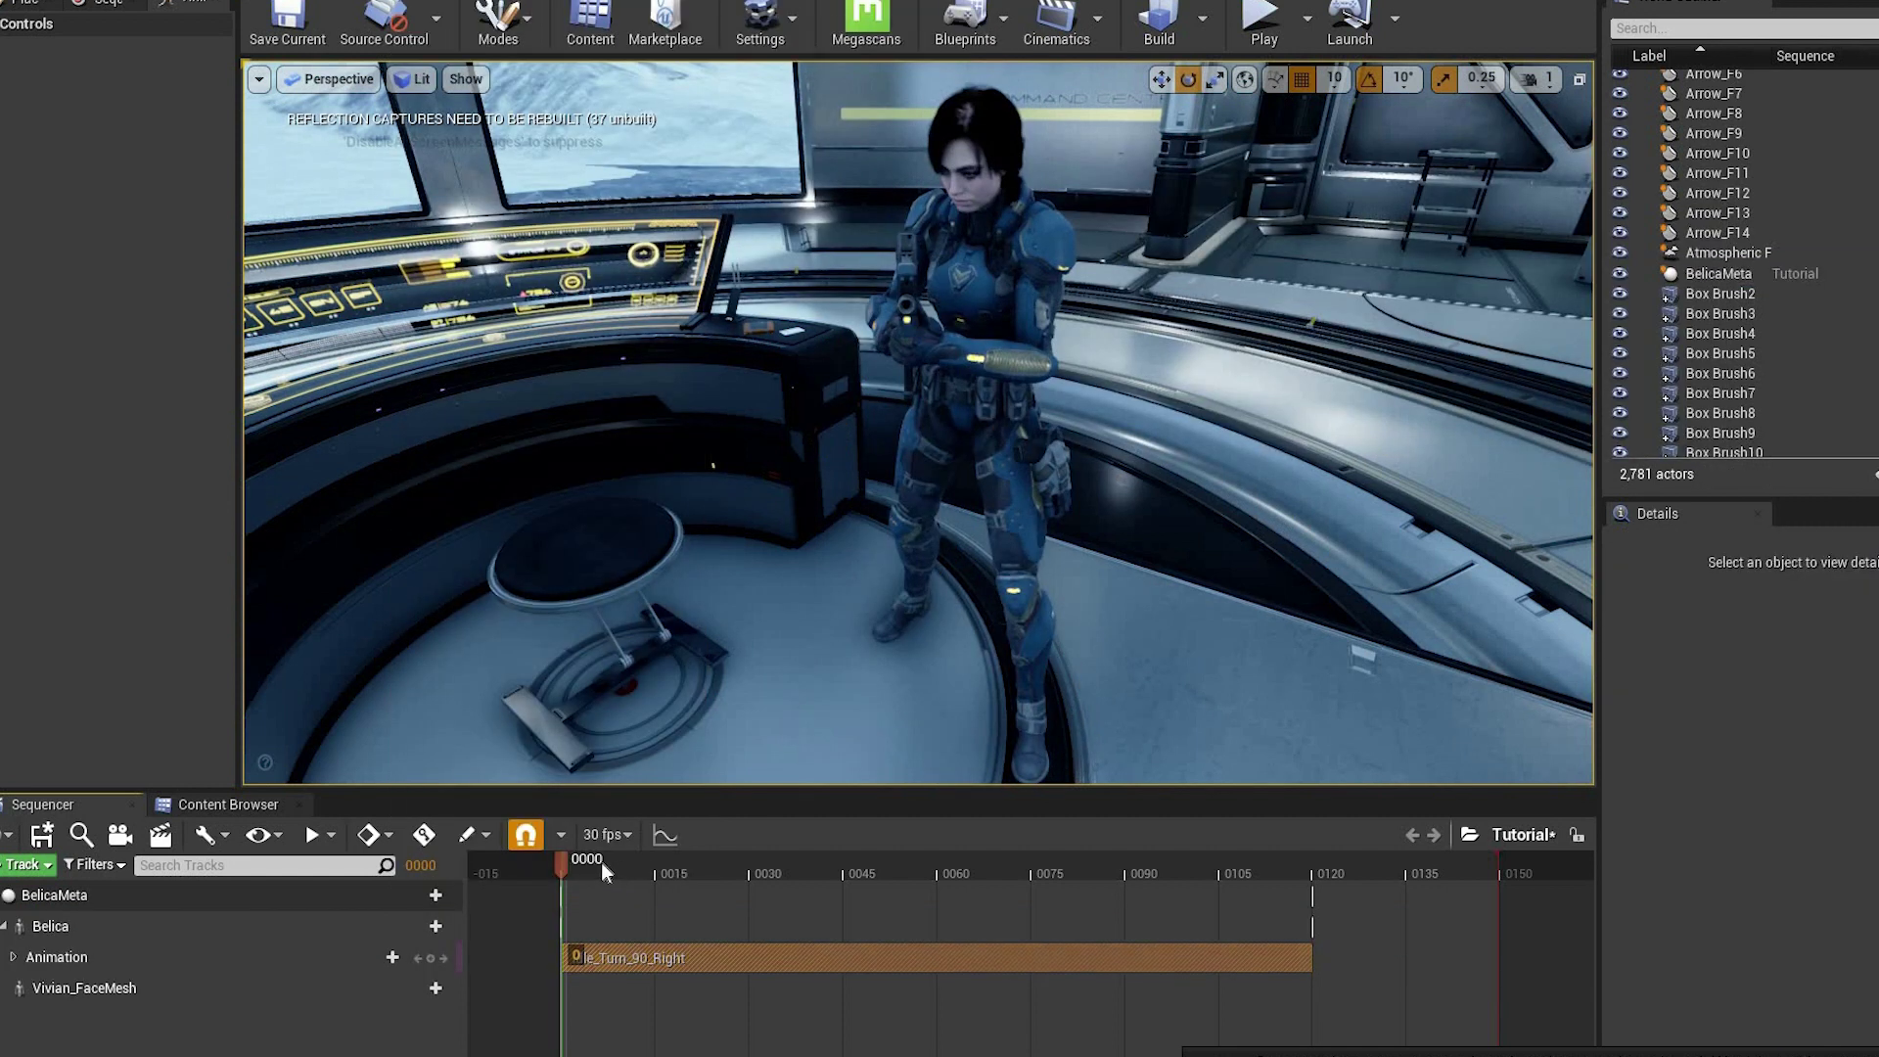
left_click_drag(573, 869, 812, 868)
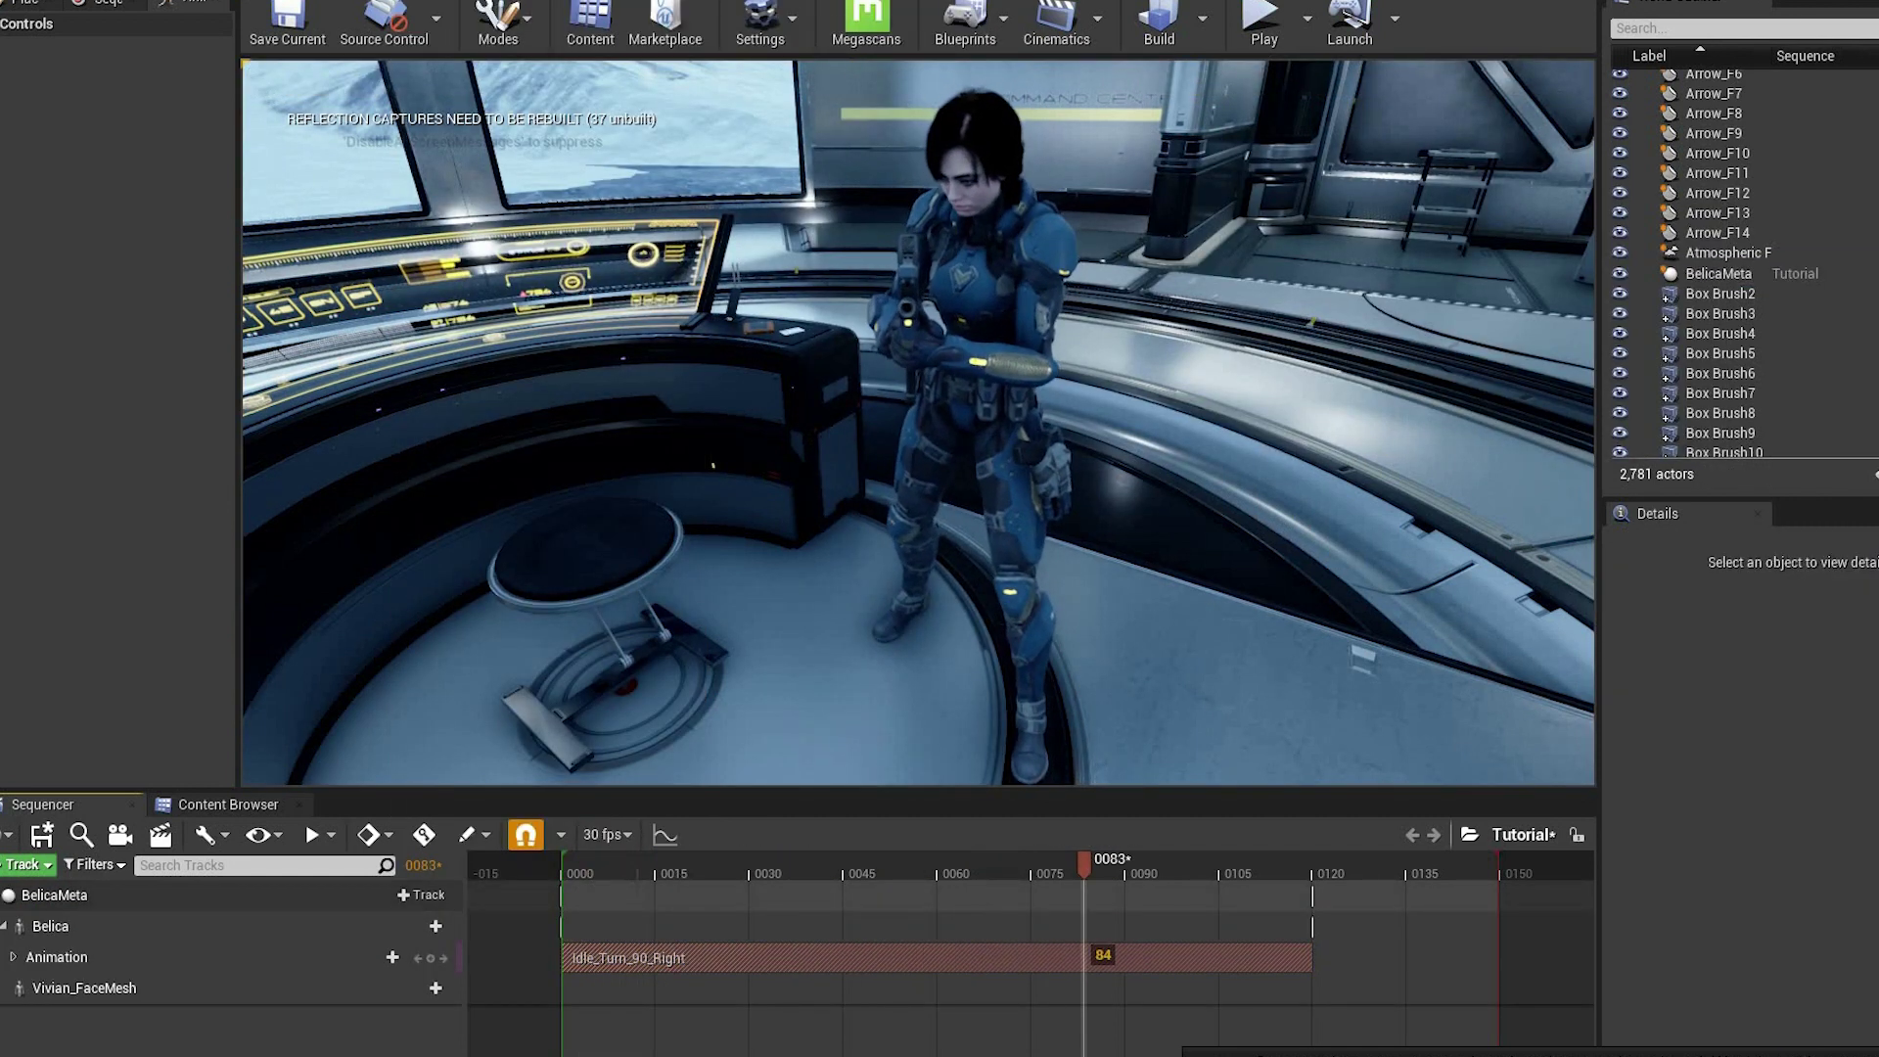
right_click_drag(697, 438, 656, 442)
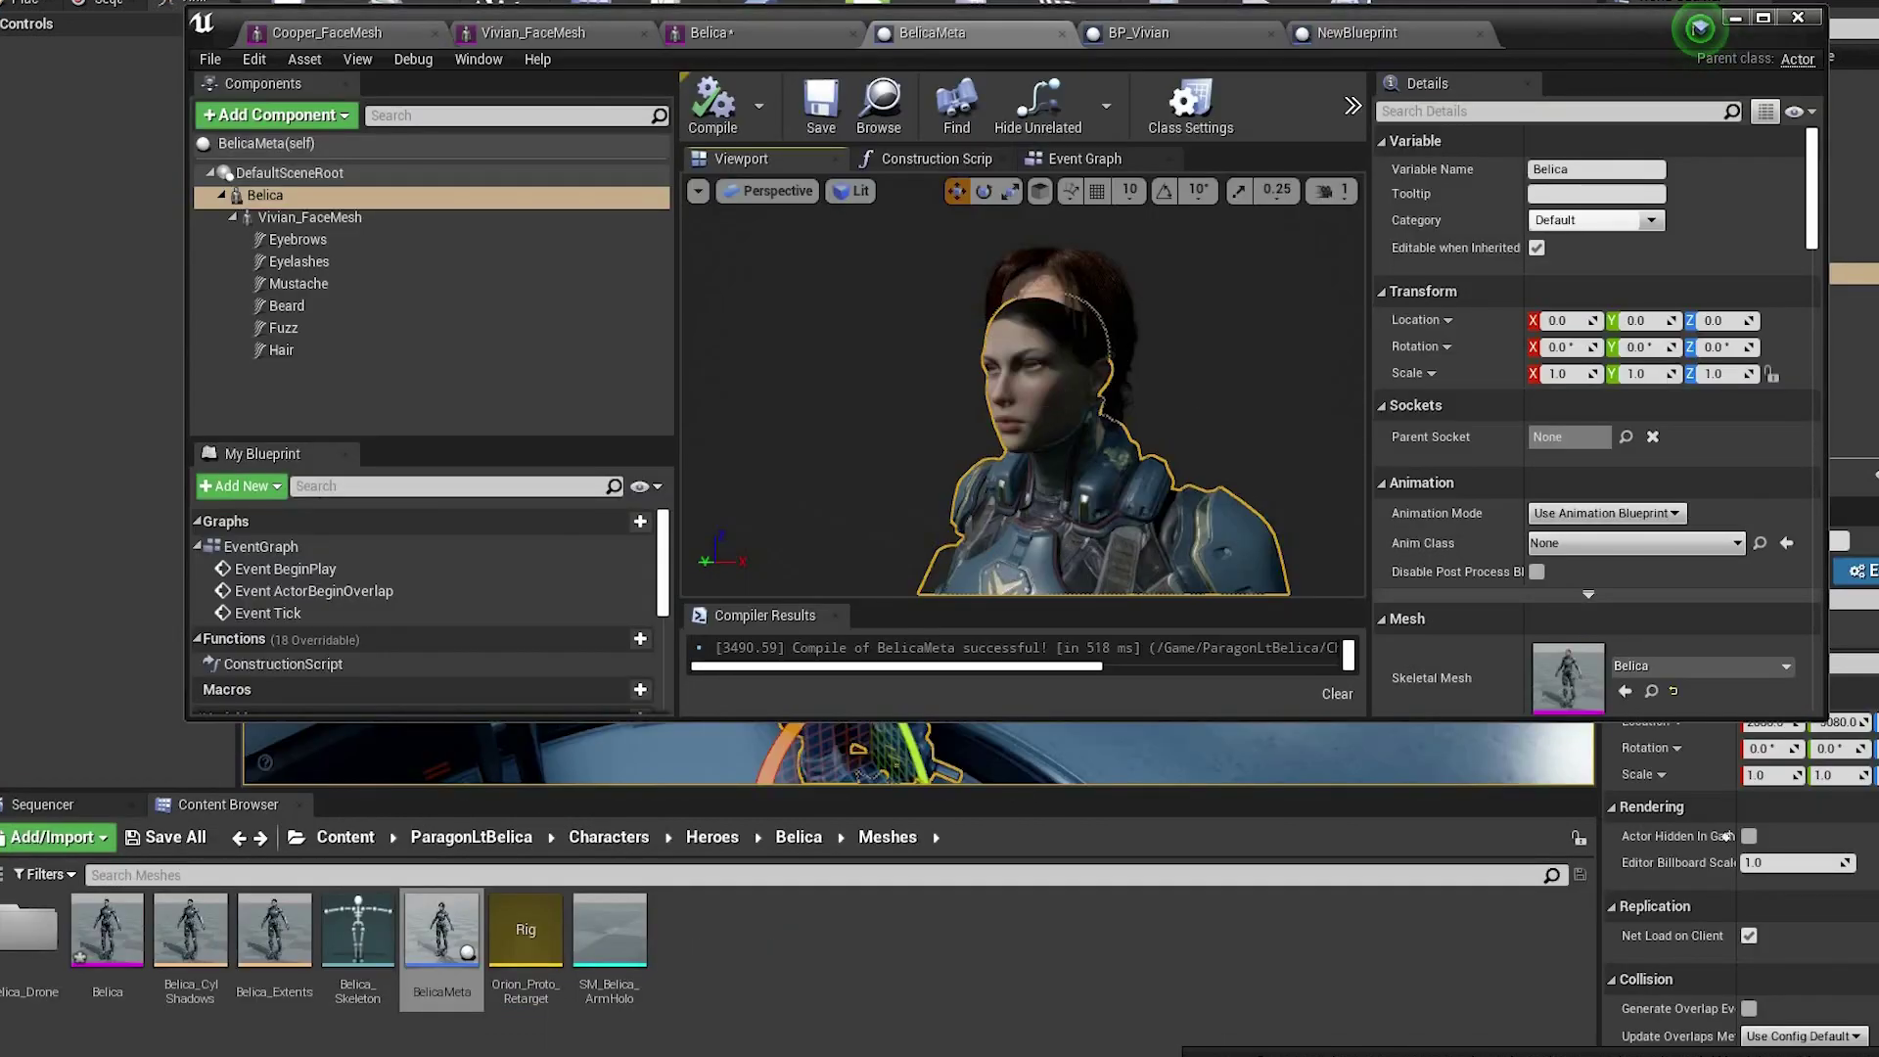
- Lower the Vivian_FaceMesh component onto Belica's neck by setting its X location to -139.0
left_click_drag(1023, 411, 871, 411, "alt")
left_click_drag(1164, 304, 1127, 281, "alt")
left_click(1165, 443)
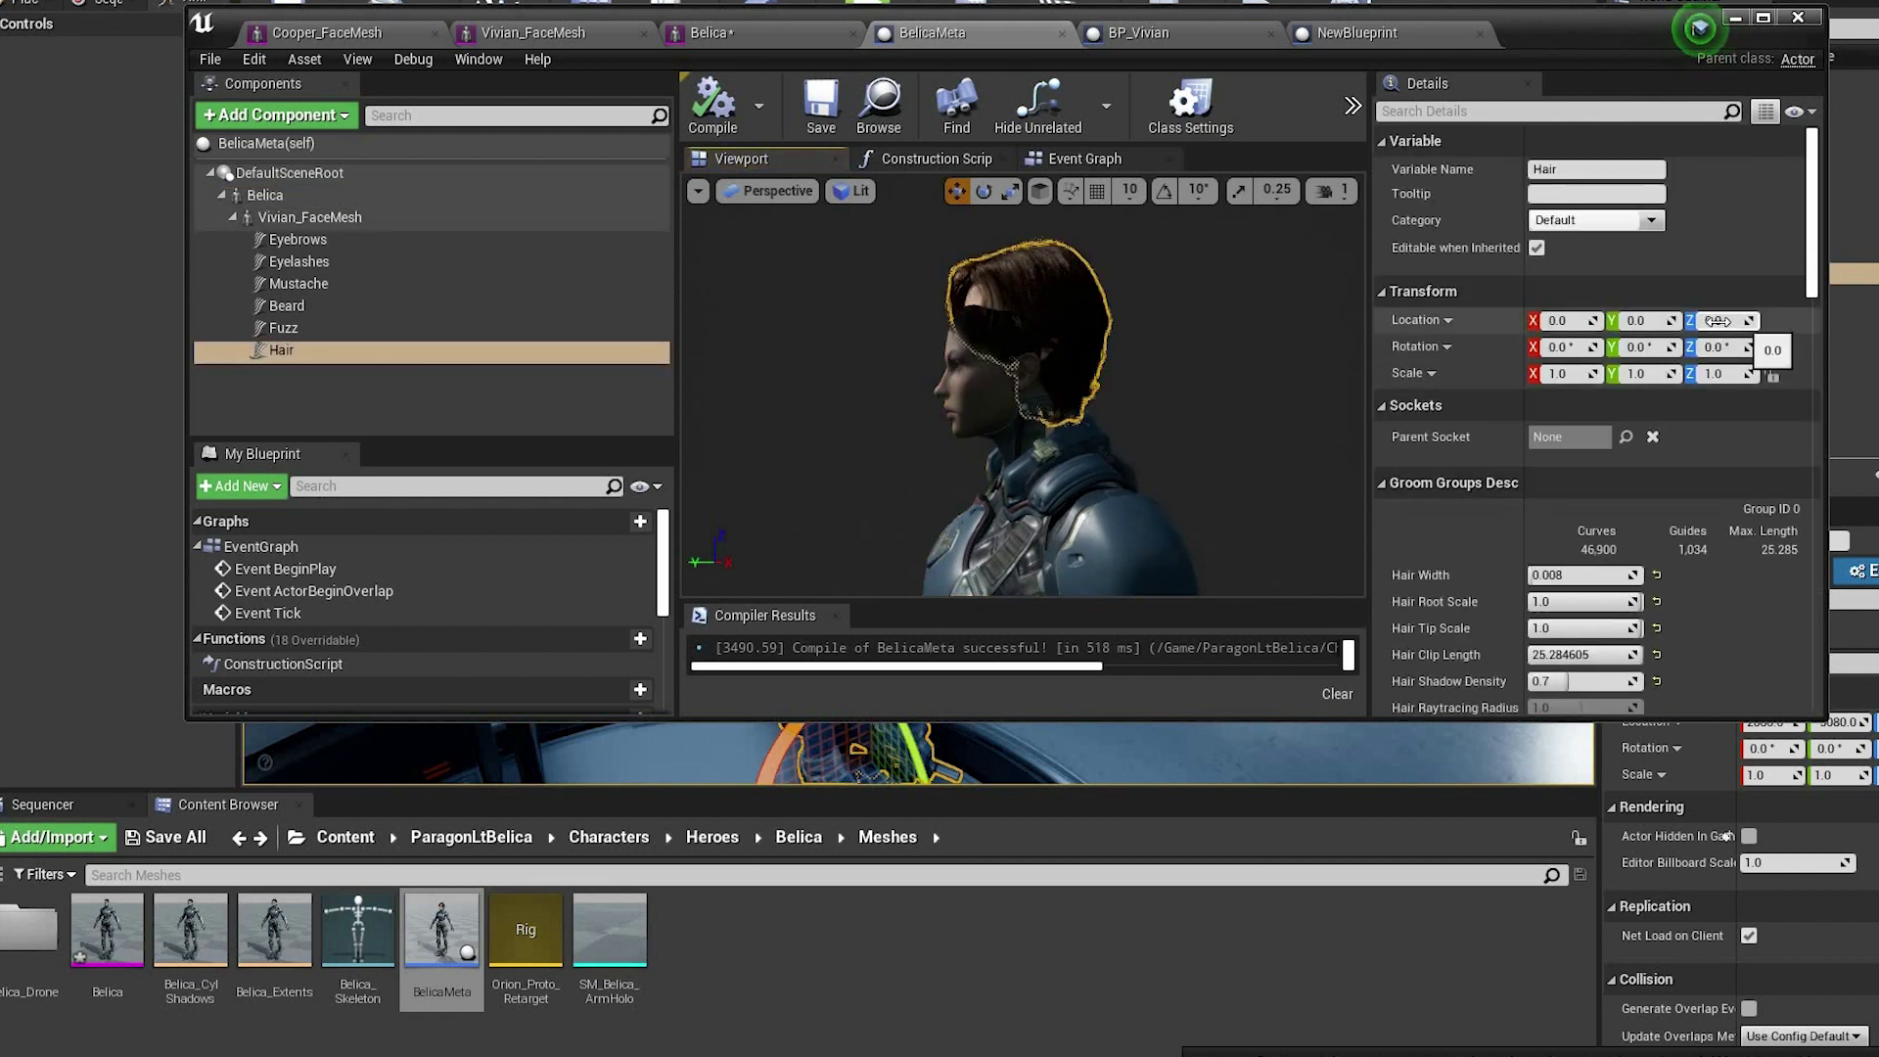
left_click(285, 219)
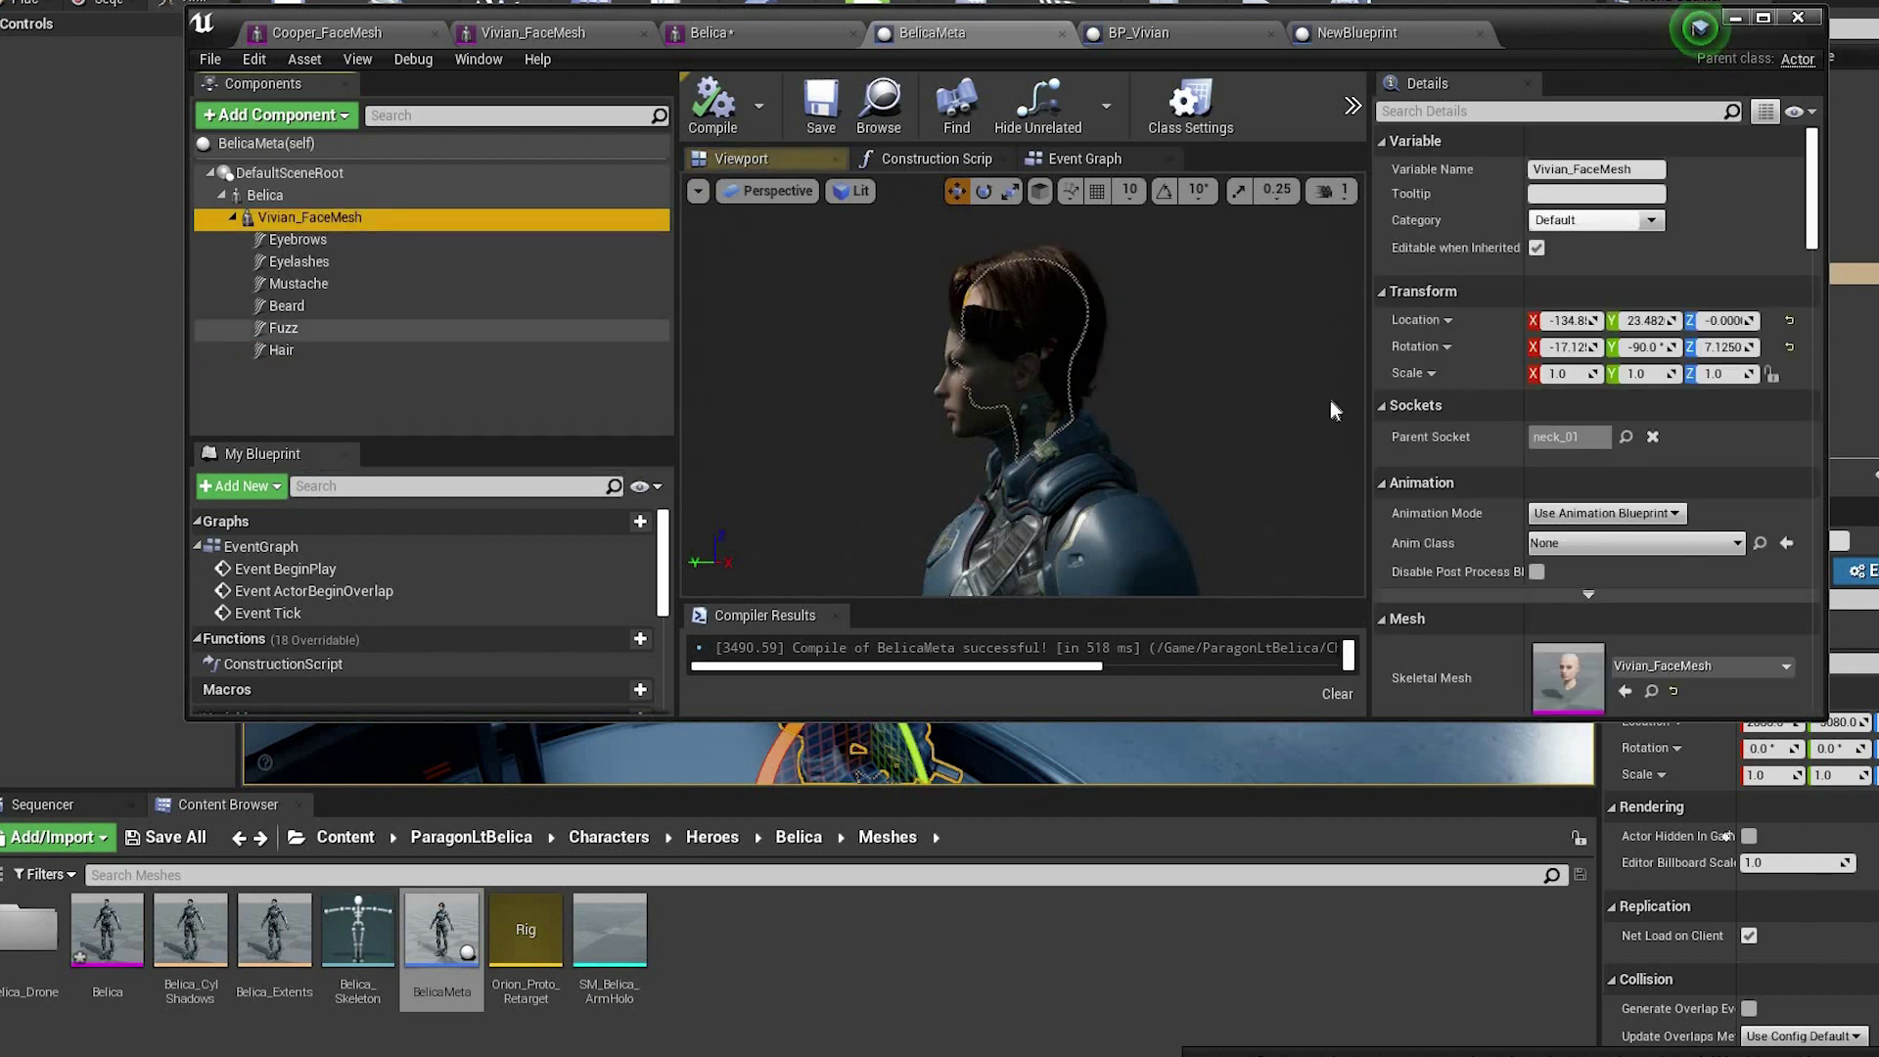
left_click_drag(1586, 320, 1560, 320)
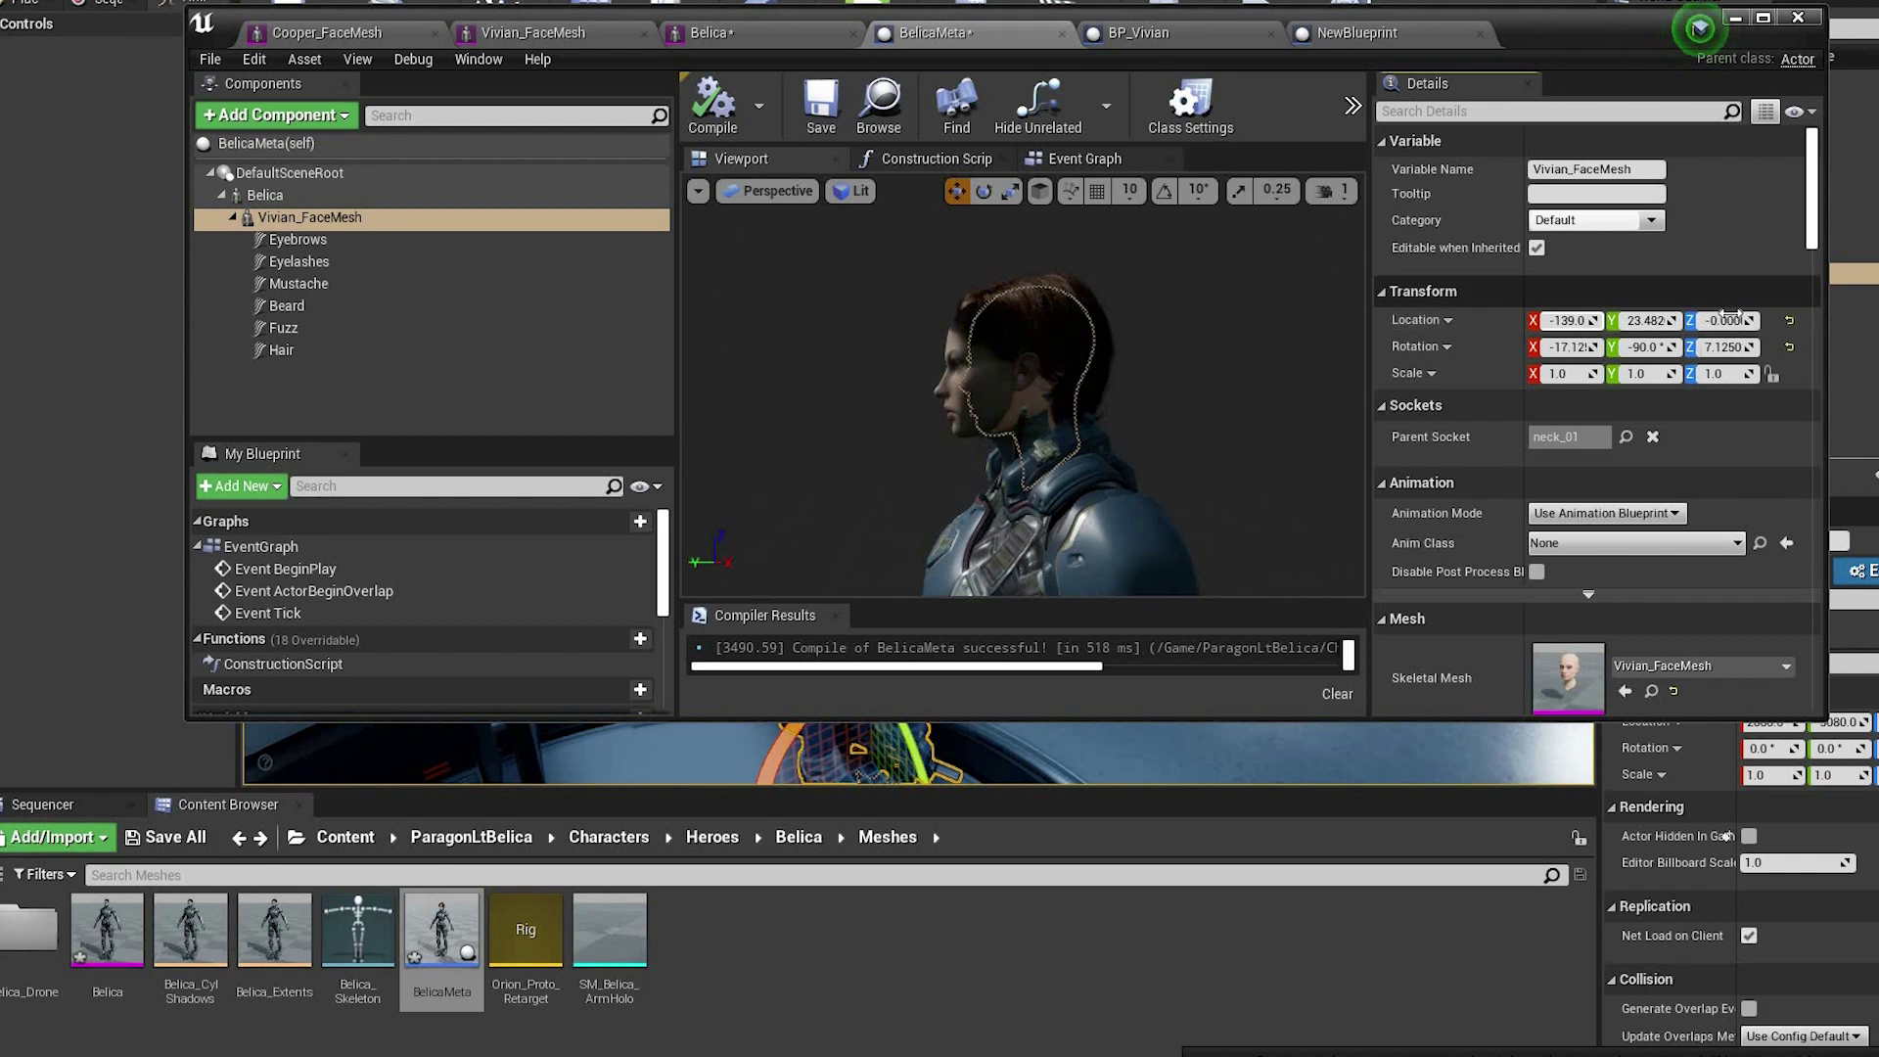
left_click_drag(1727, 320, 1732, 320)
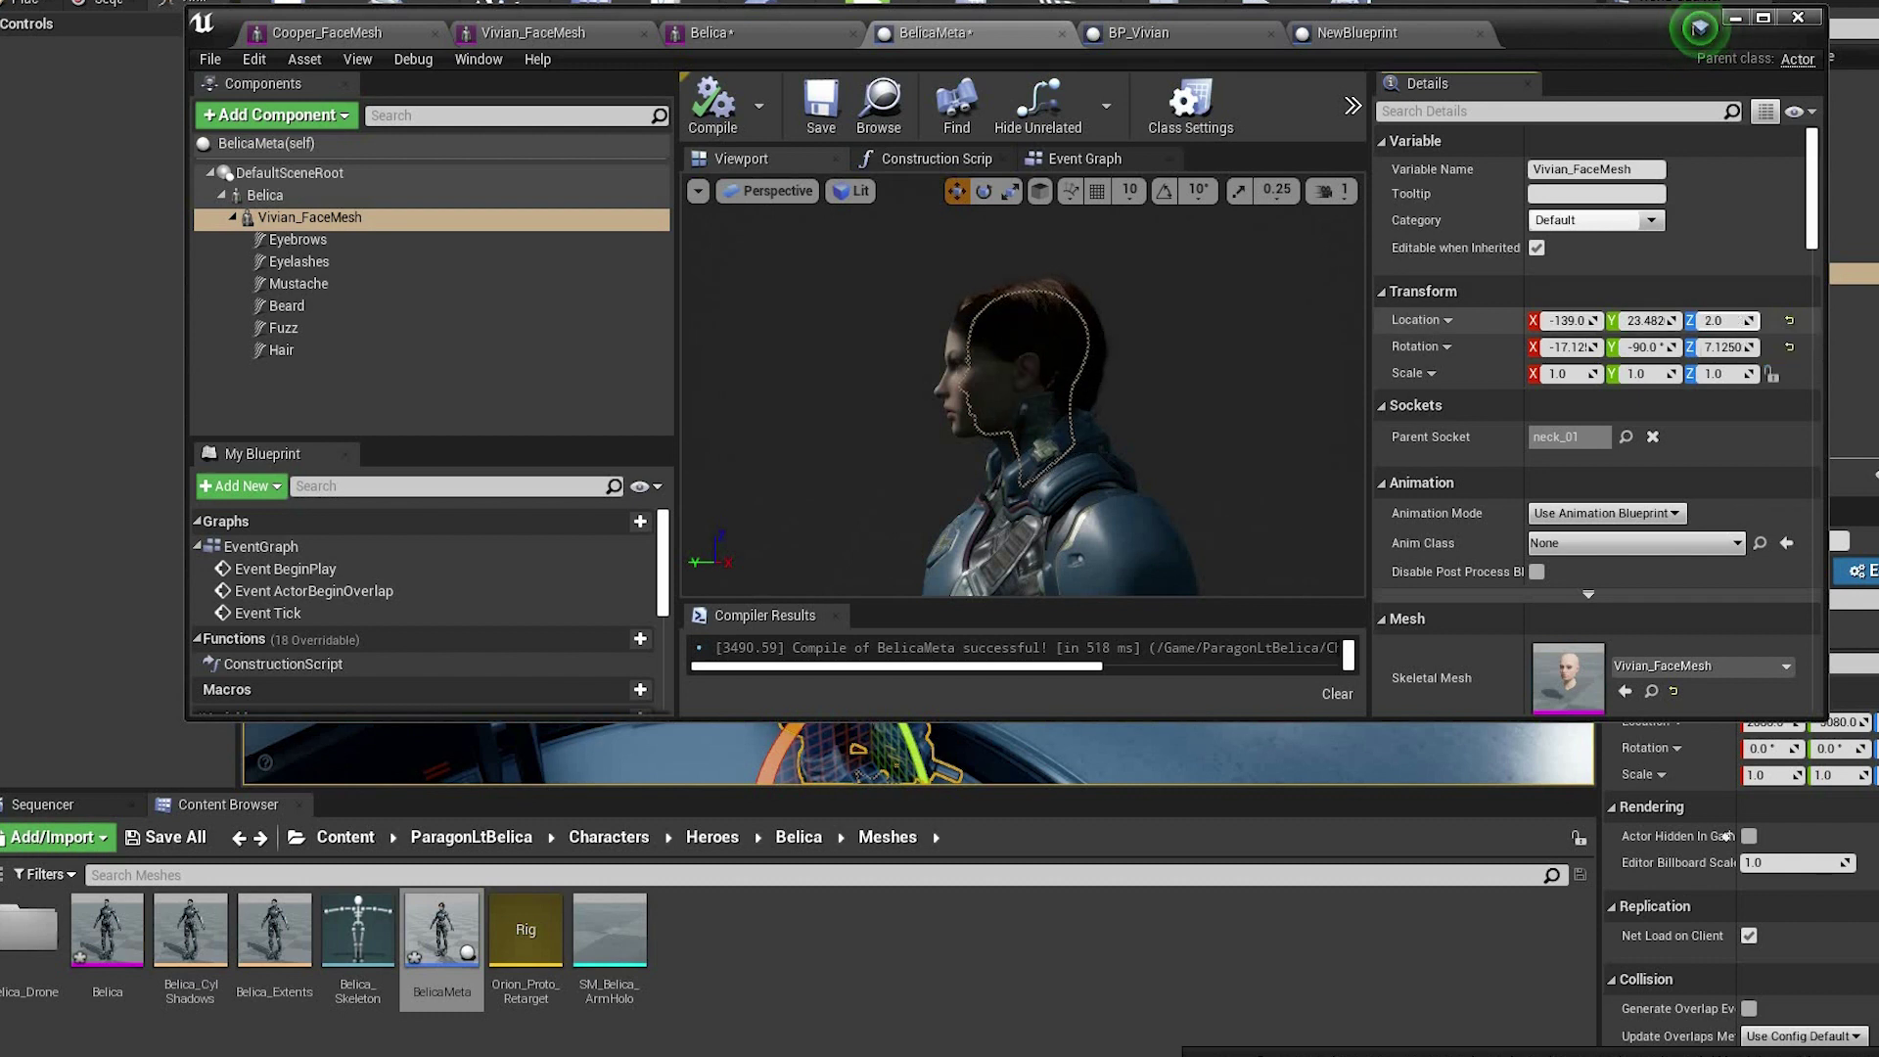
key("ctrl+z")
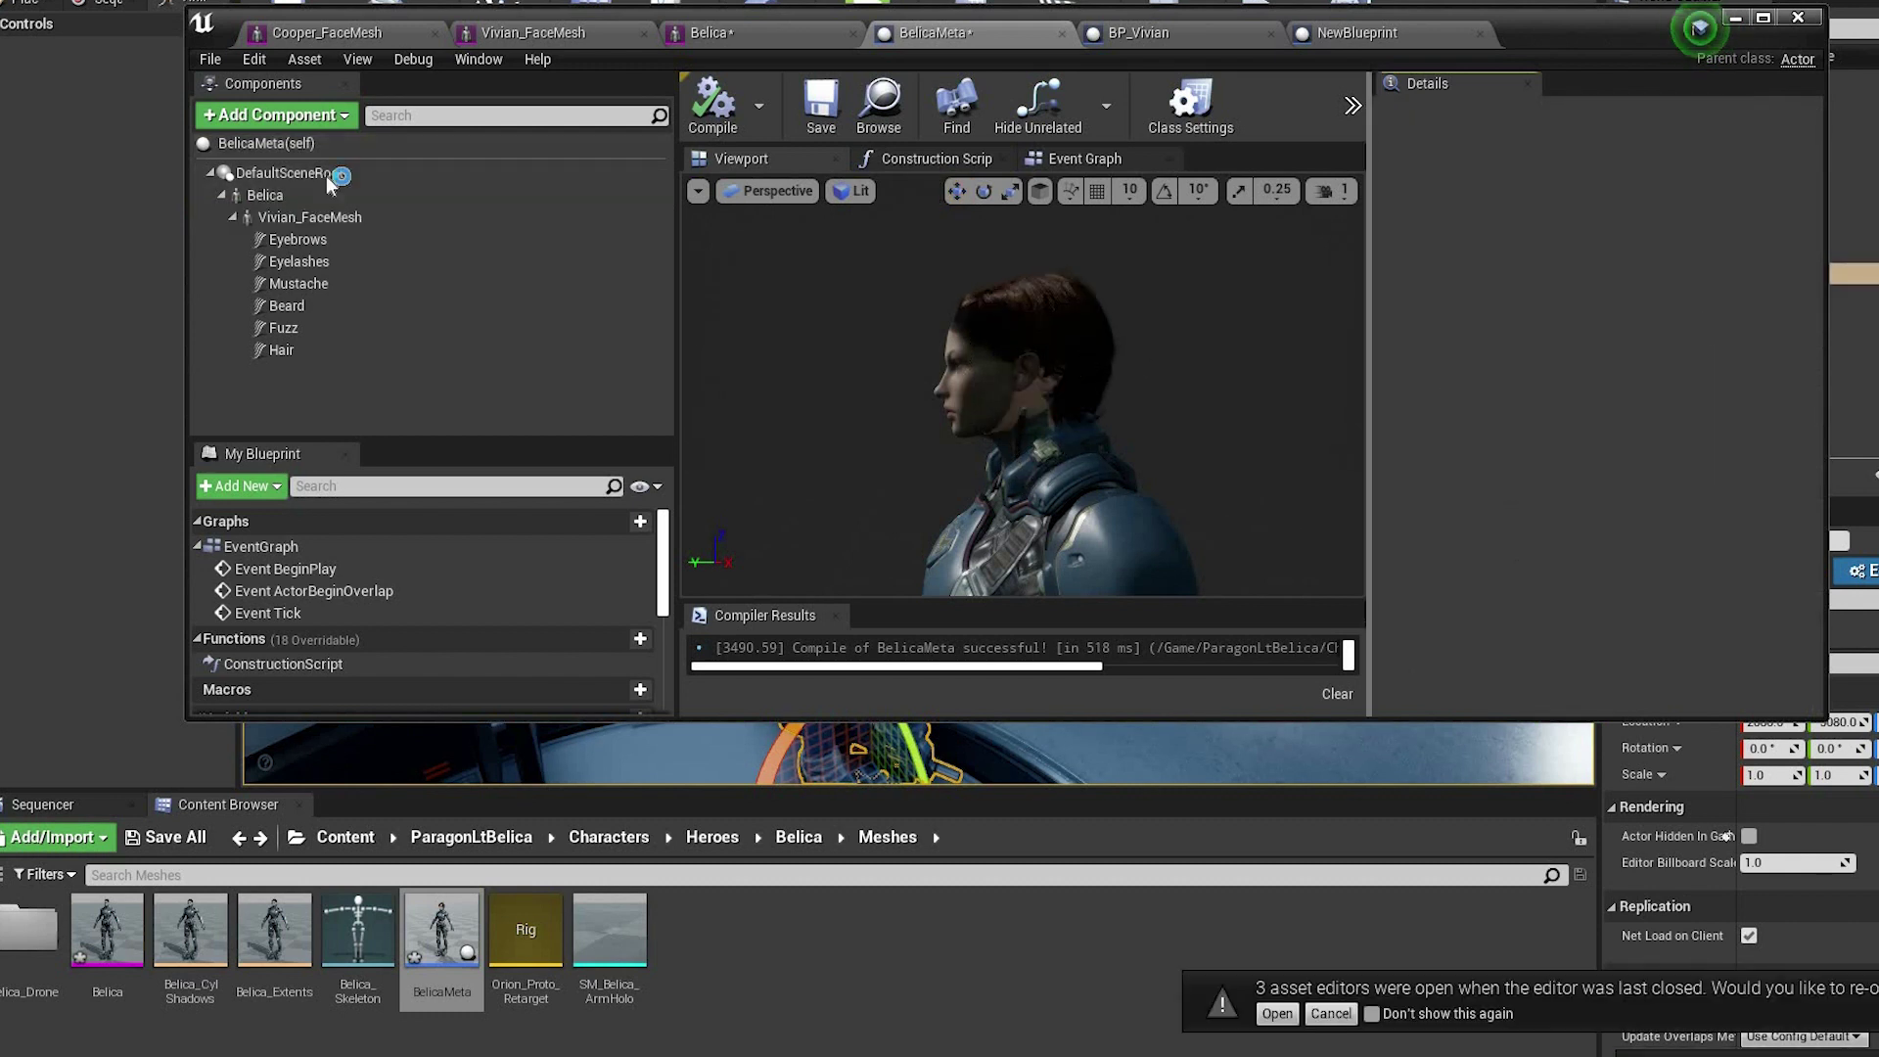
left_click(283, 195)
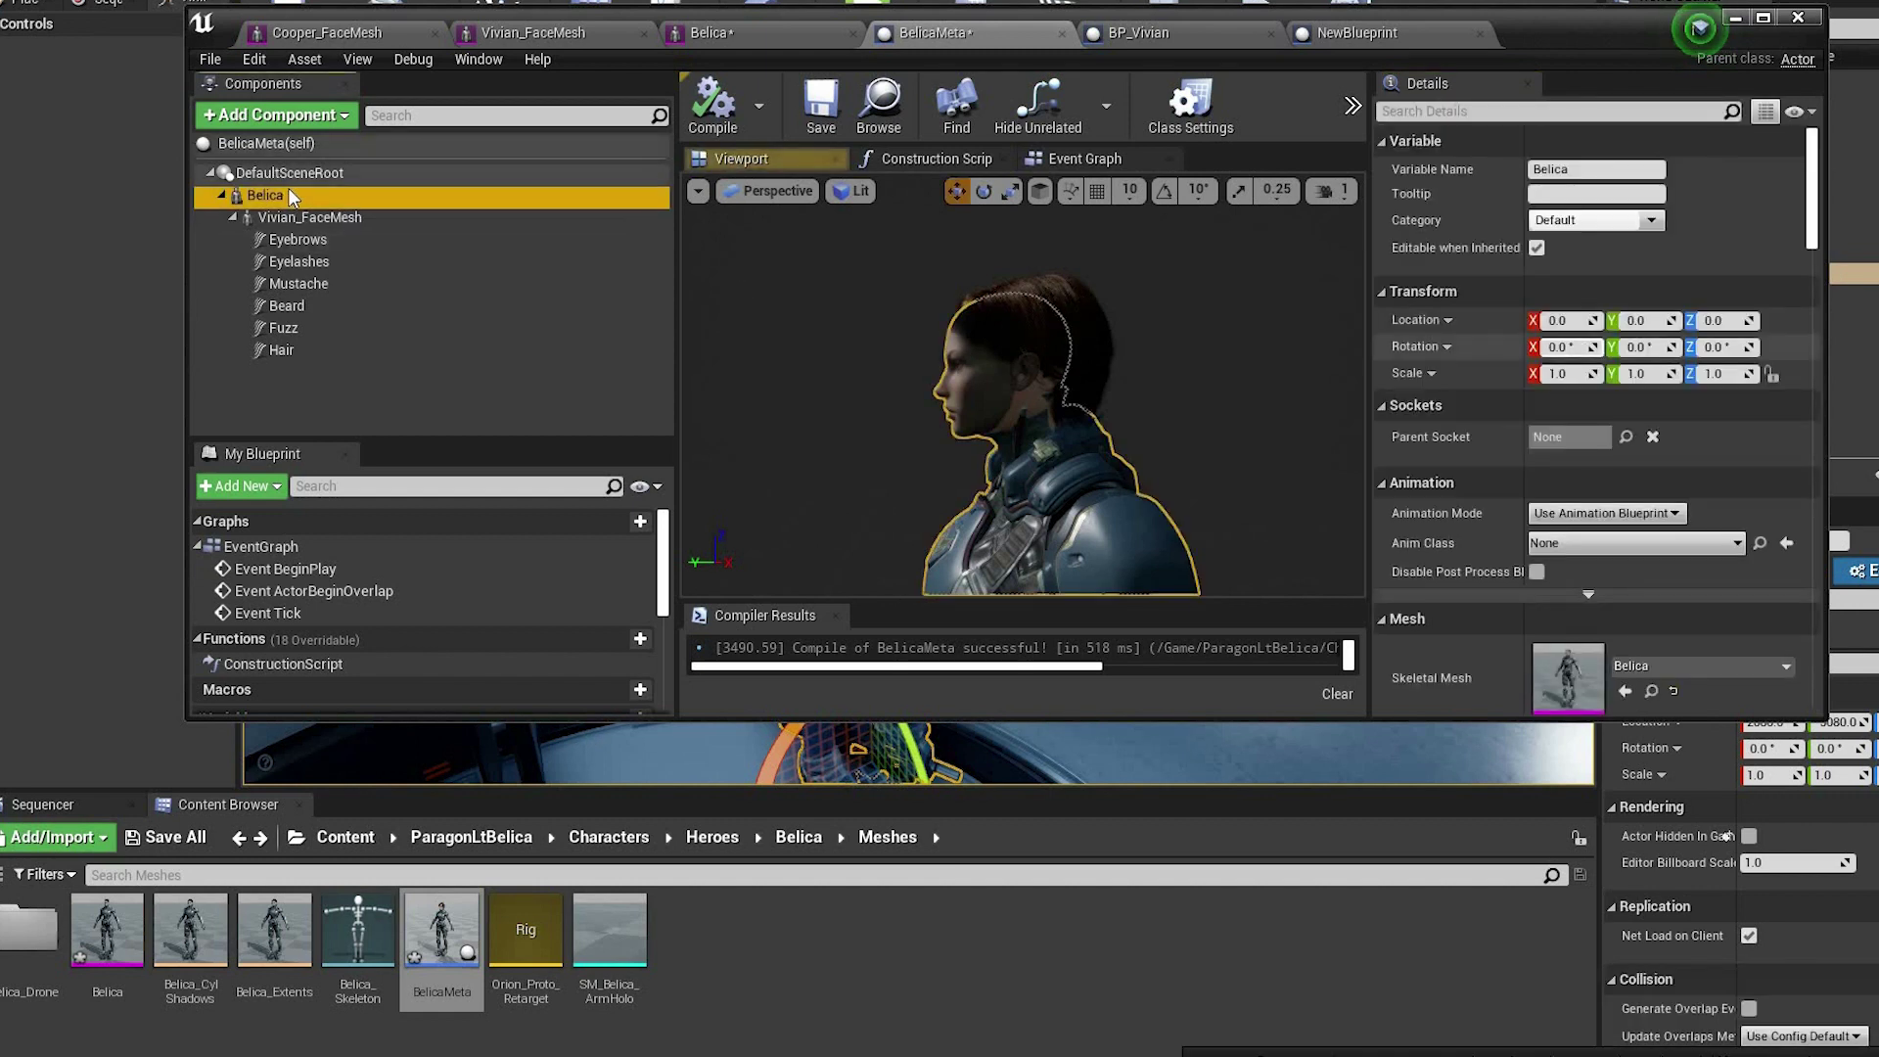
- Set the Y location of the Vivian_FaceMesh component to 27.0 and check the head's fit on the body from several angles
left_click(310, 218)
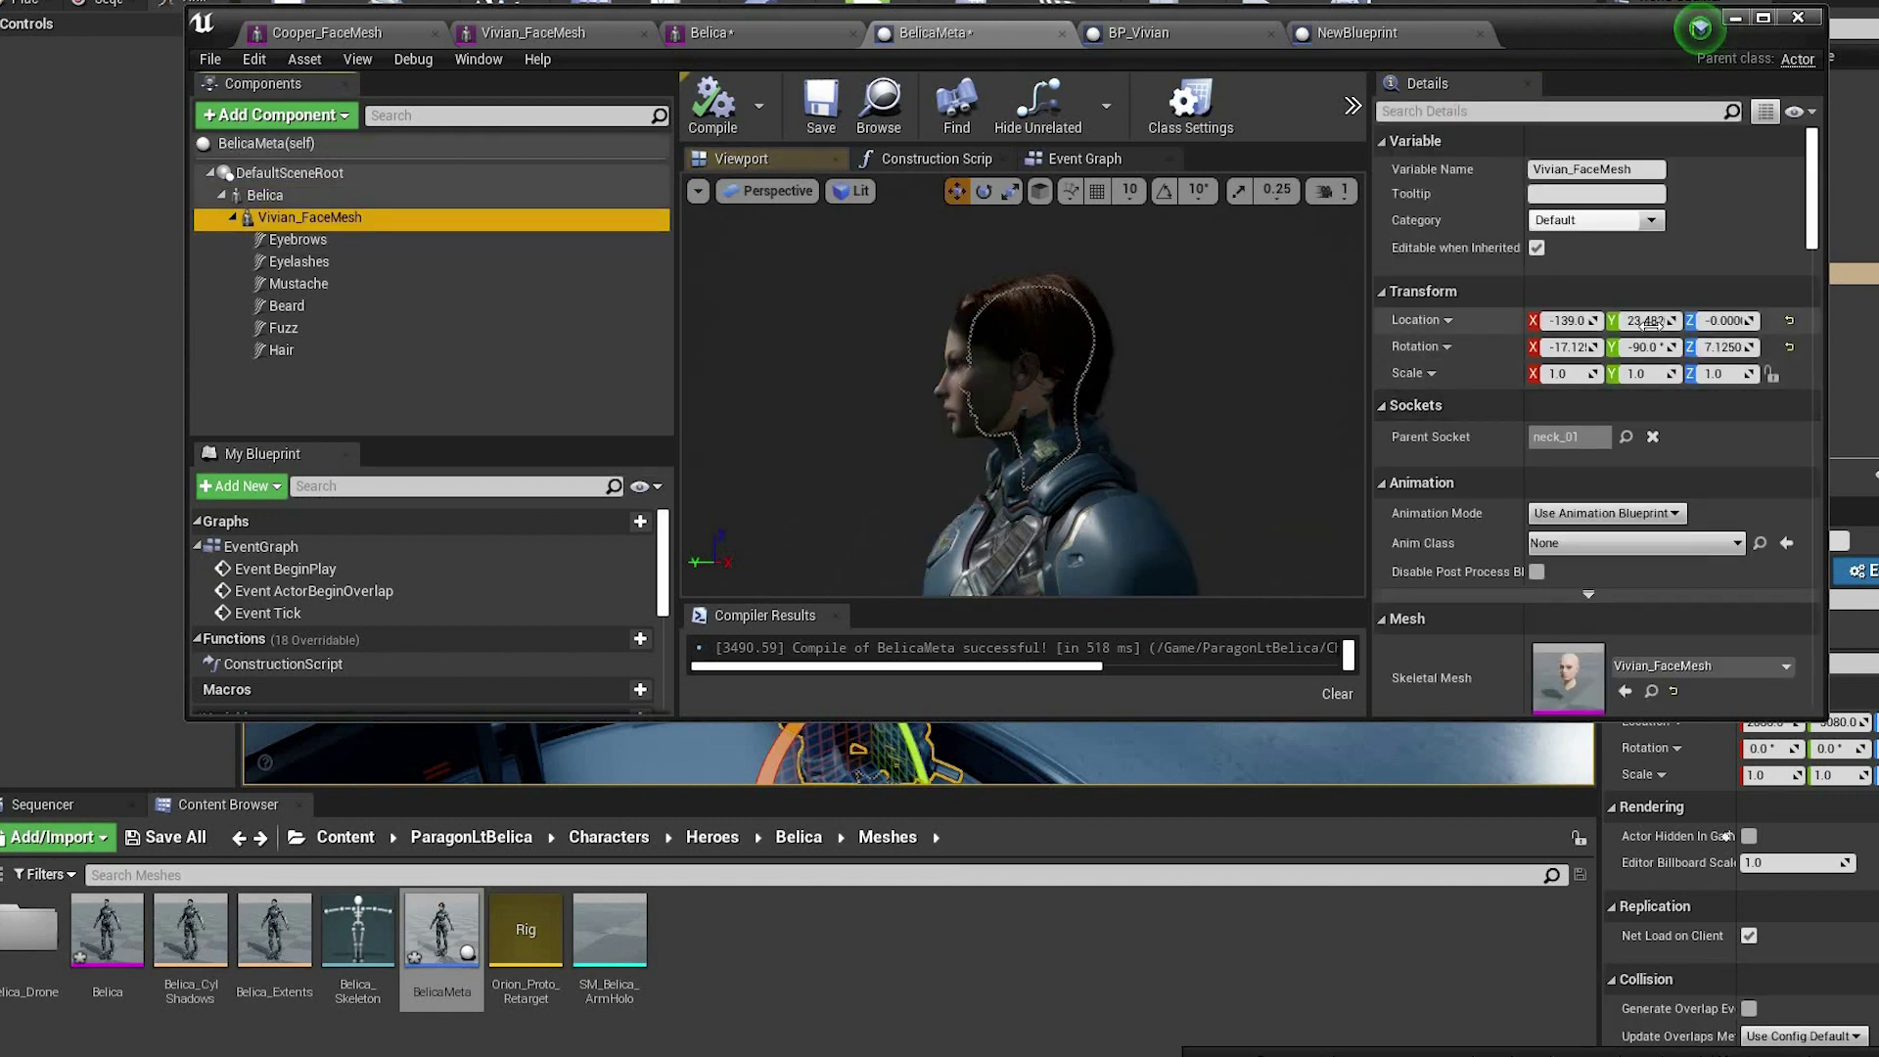
left_click_drag(1644, 320, 1702, 320)
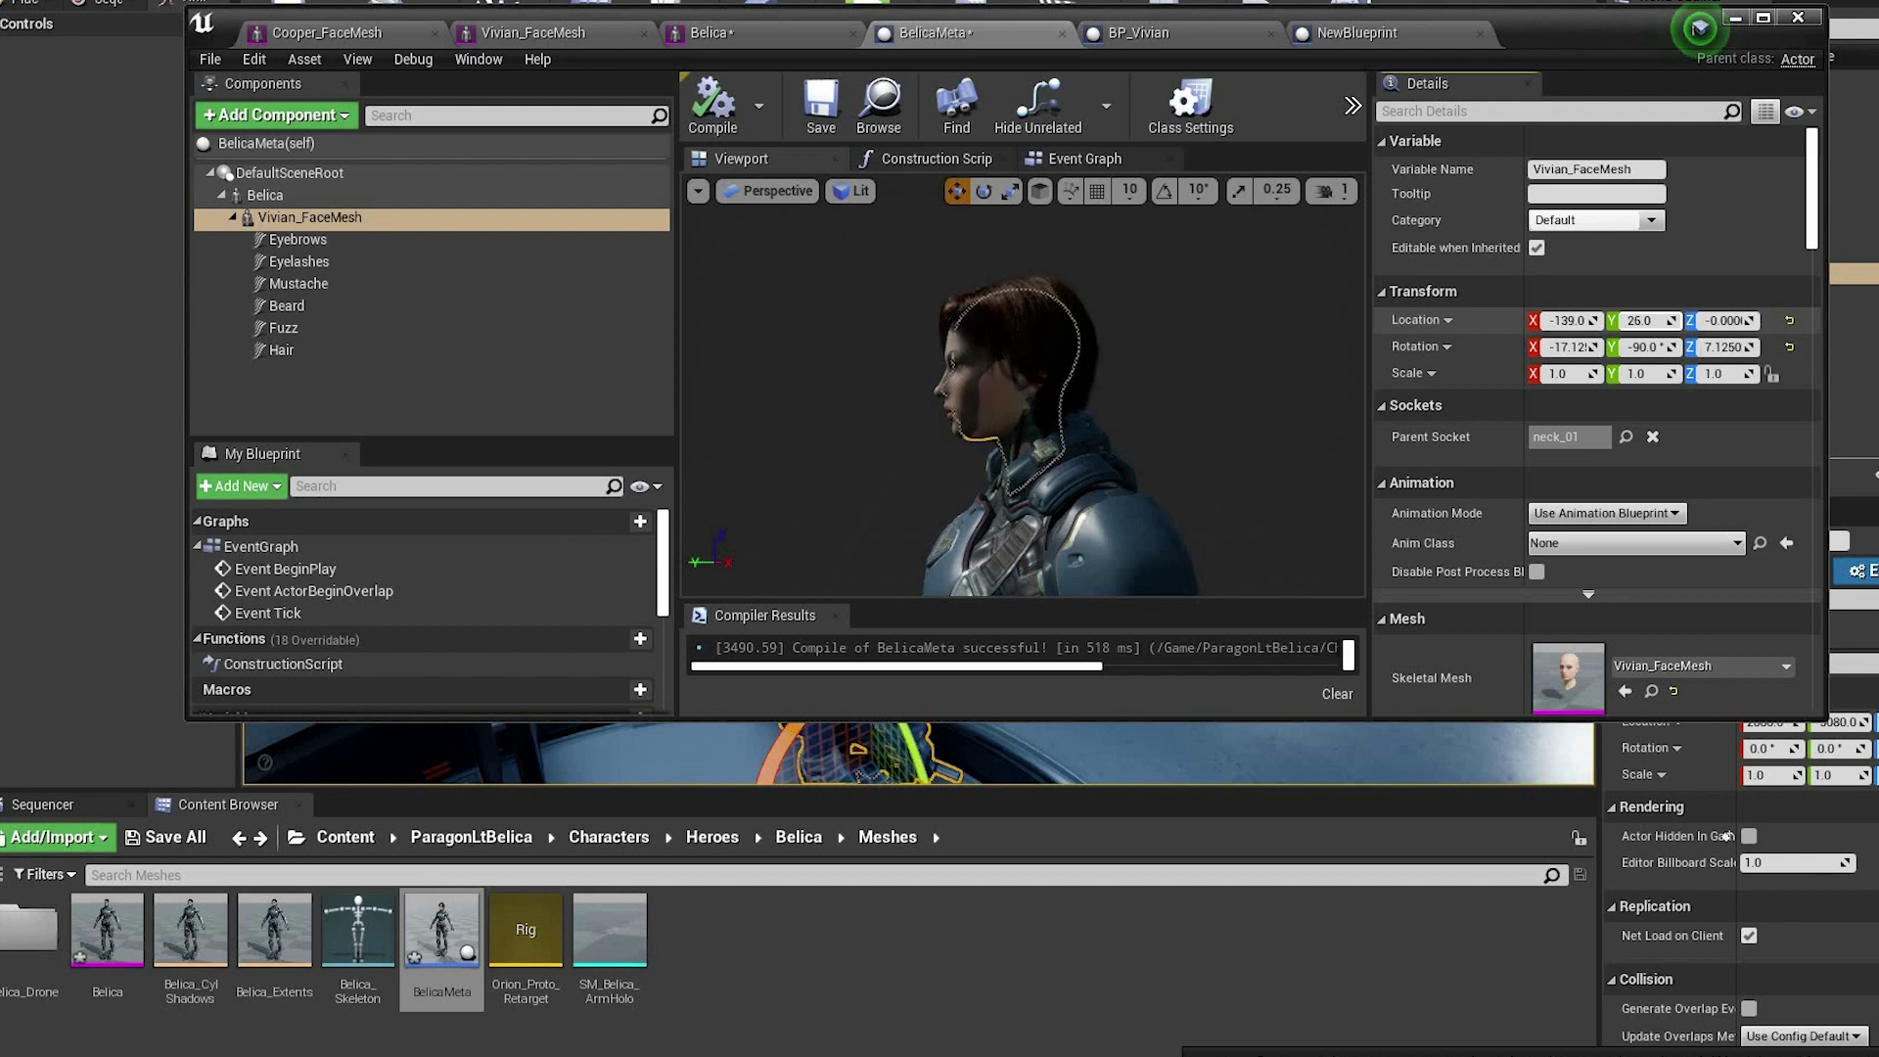
left_click_drag(1022, 376, 1500, 428, "alt")
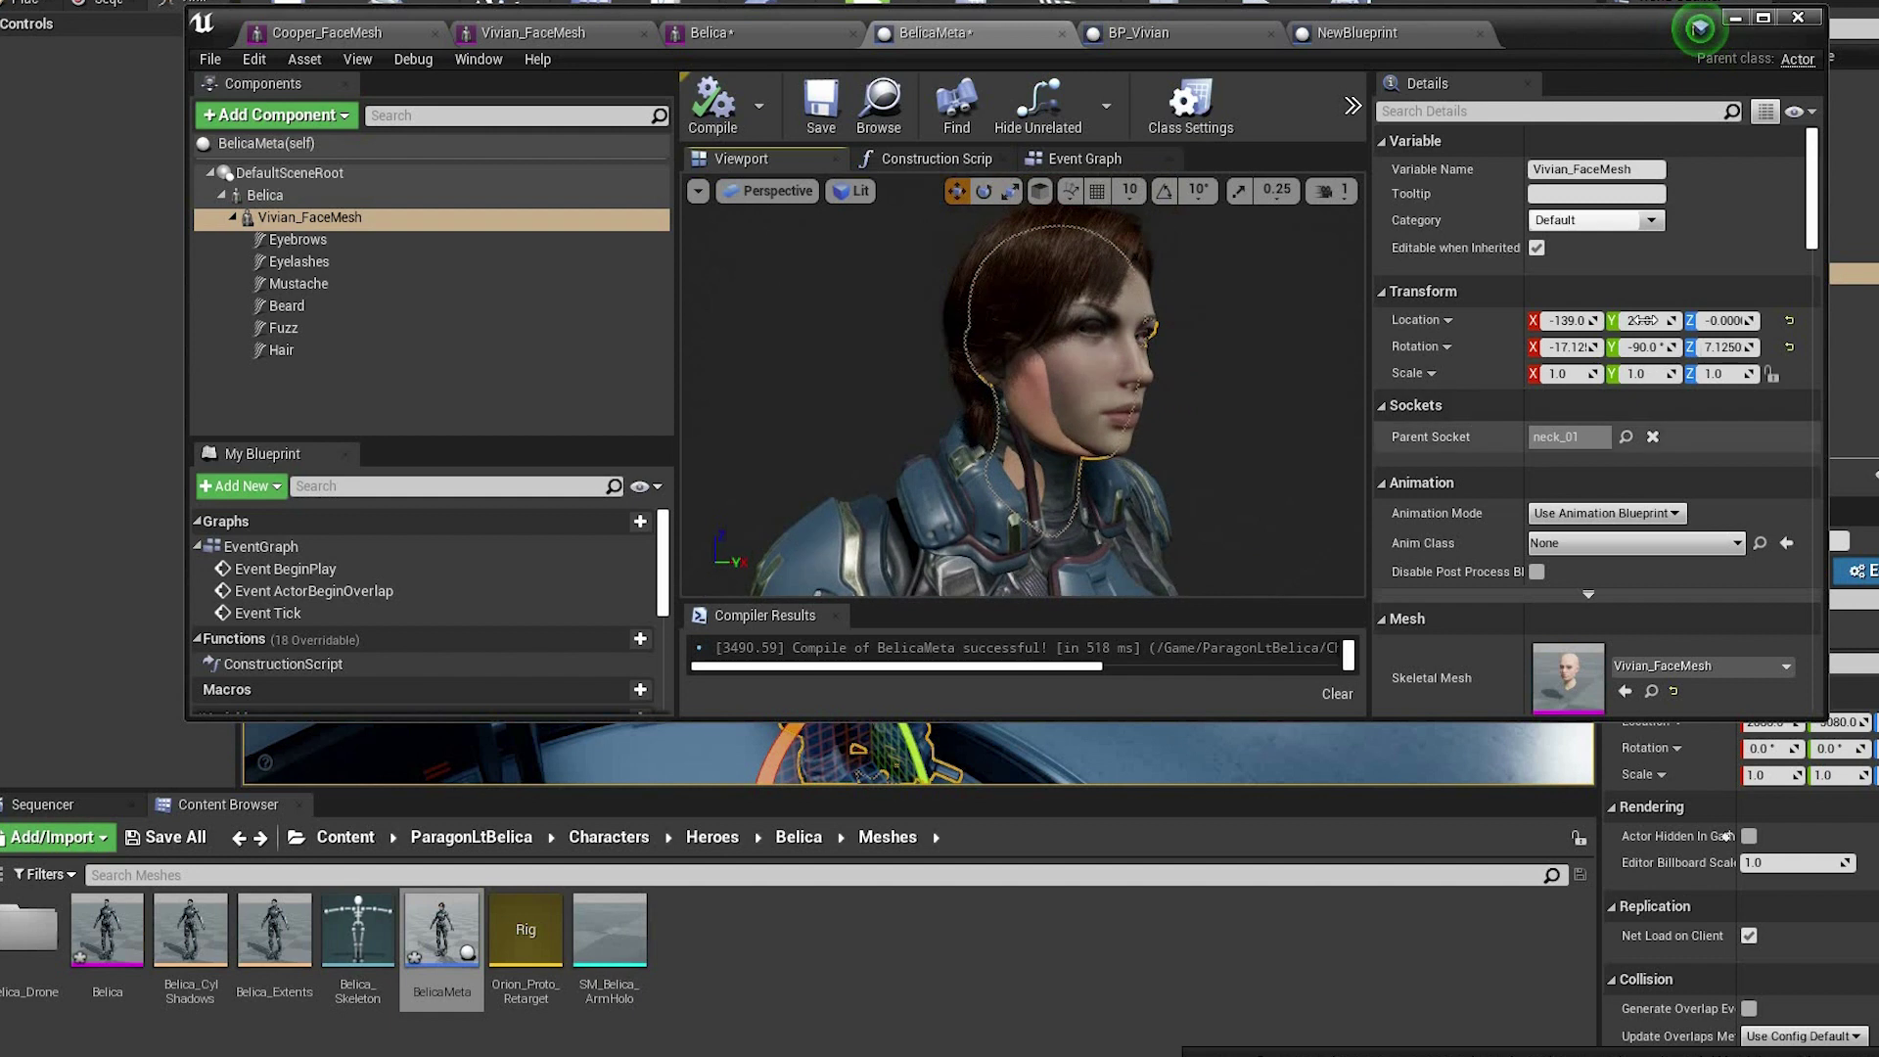
mouse_move(1644, 320)
left_mouse_down()
mouse_move(1692, 319)
mouse_move(1648, 320)
left_mouse_up()
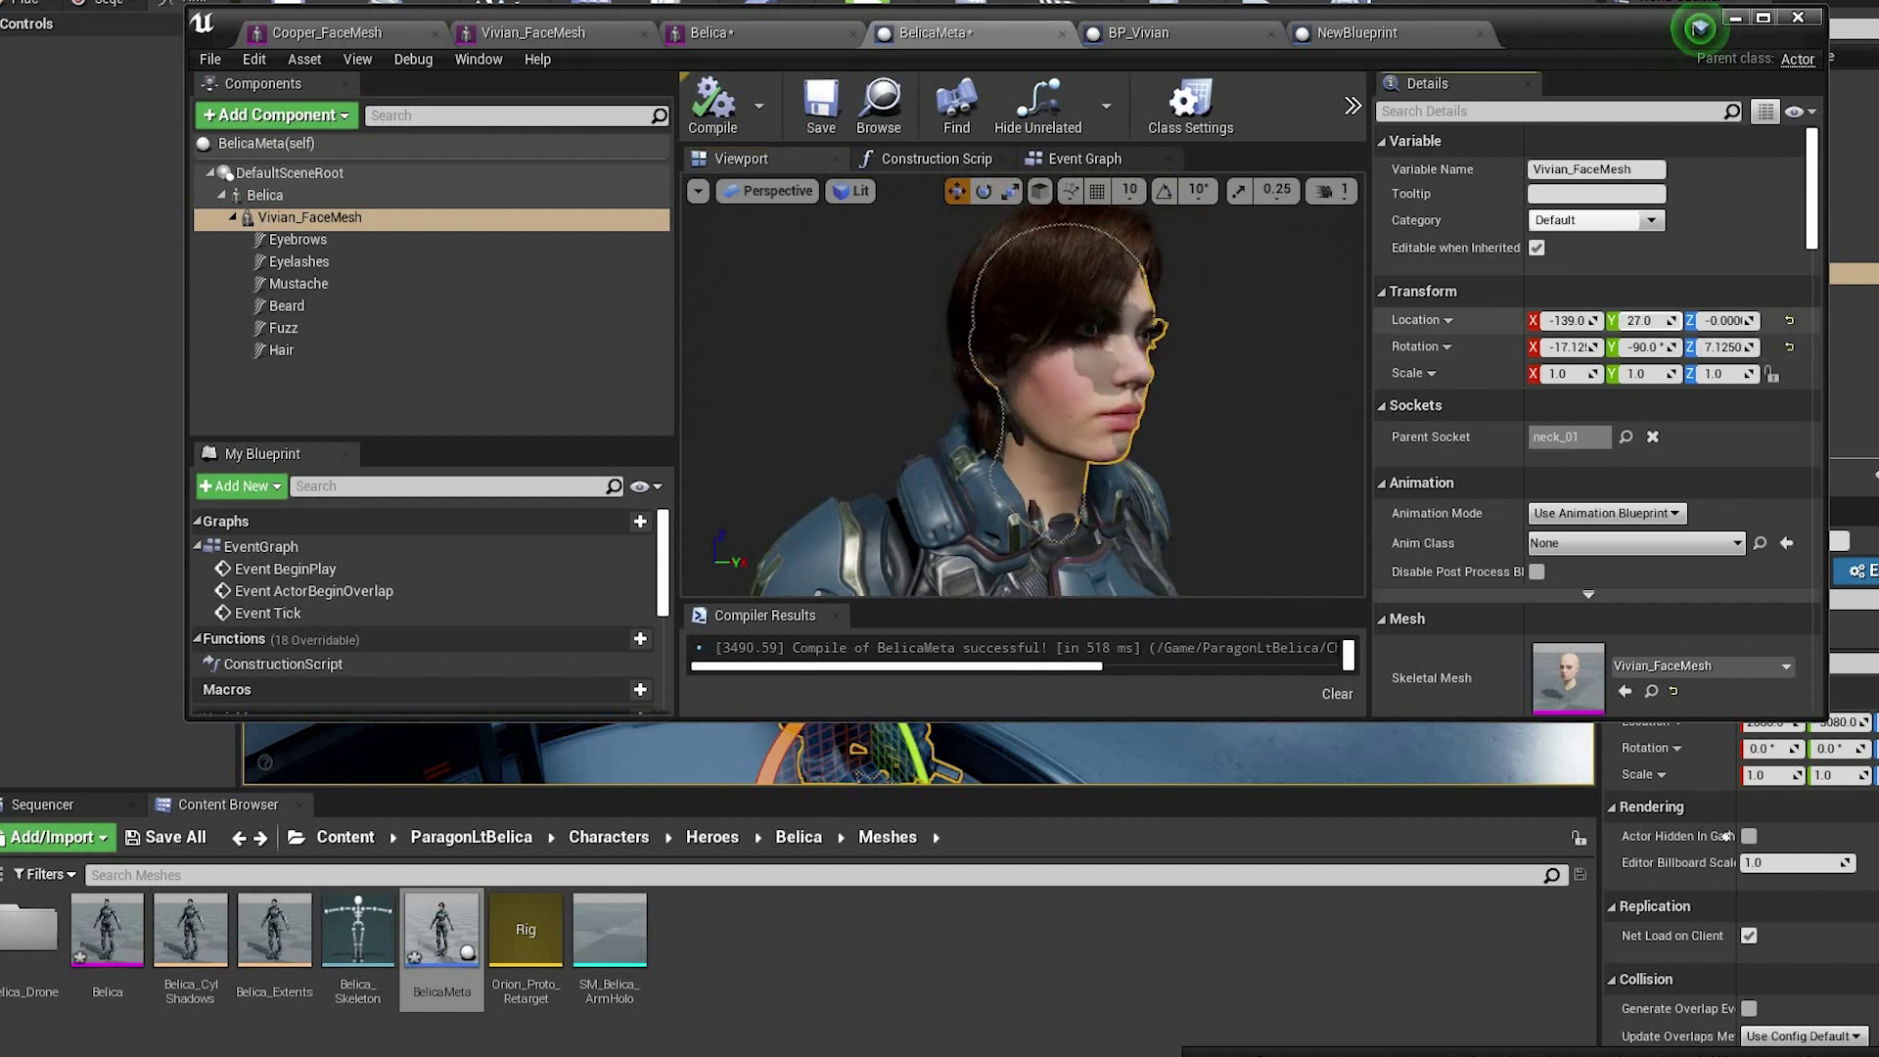
left_click_drag(1303, 435, 1008, 435, "alt")
left_click_drag(1076, 448, 1241, 448, "alt")
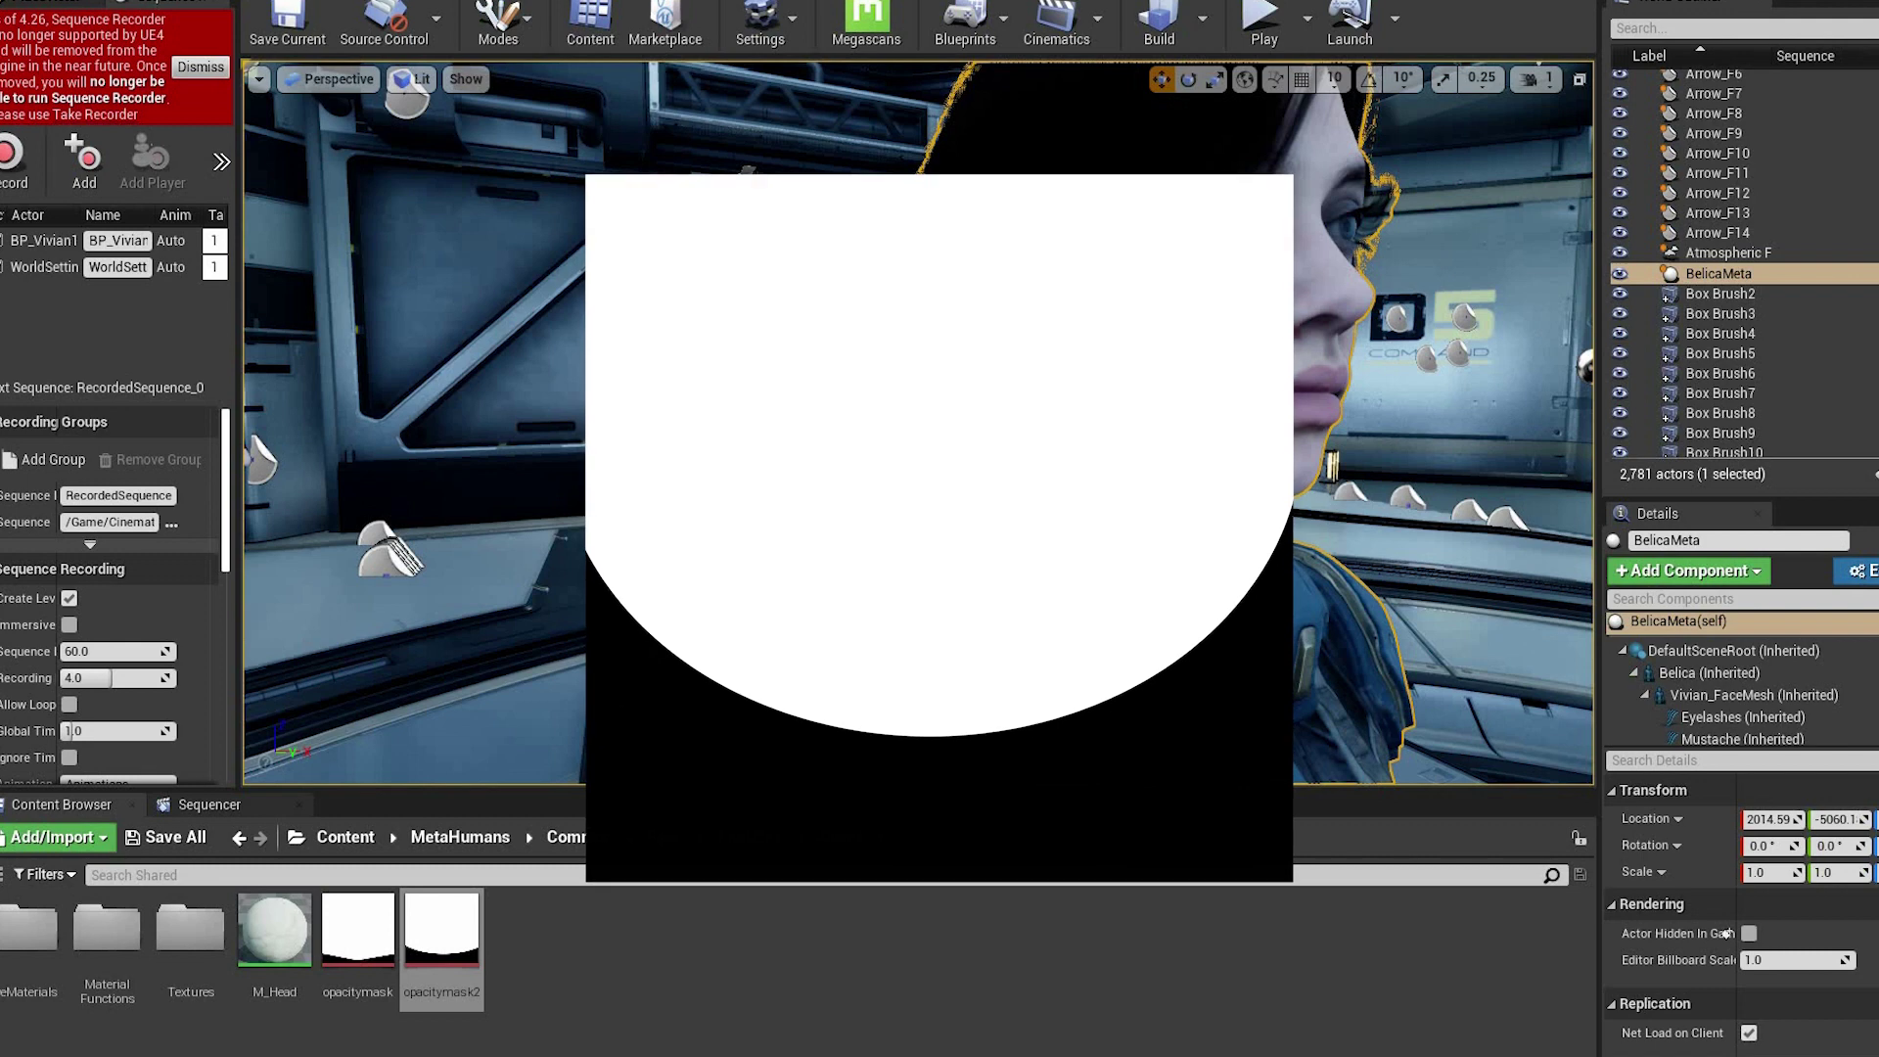
- Examine the area where the head meets the collar on the BelicaMeta actor in the level
left_click_drag(918, 423, 587, 411, "alt")
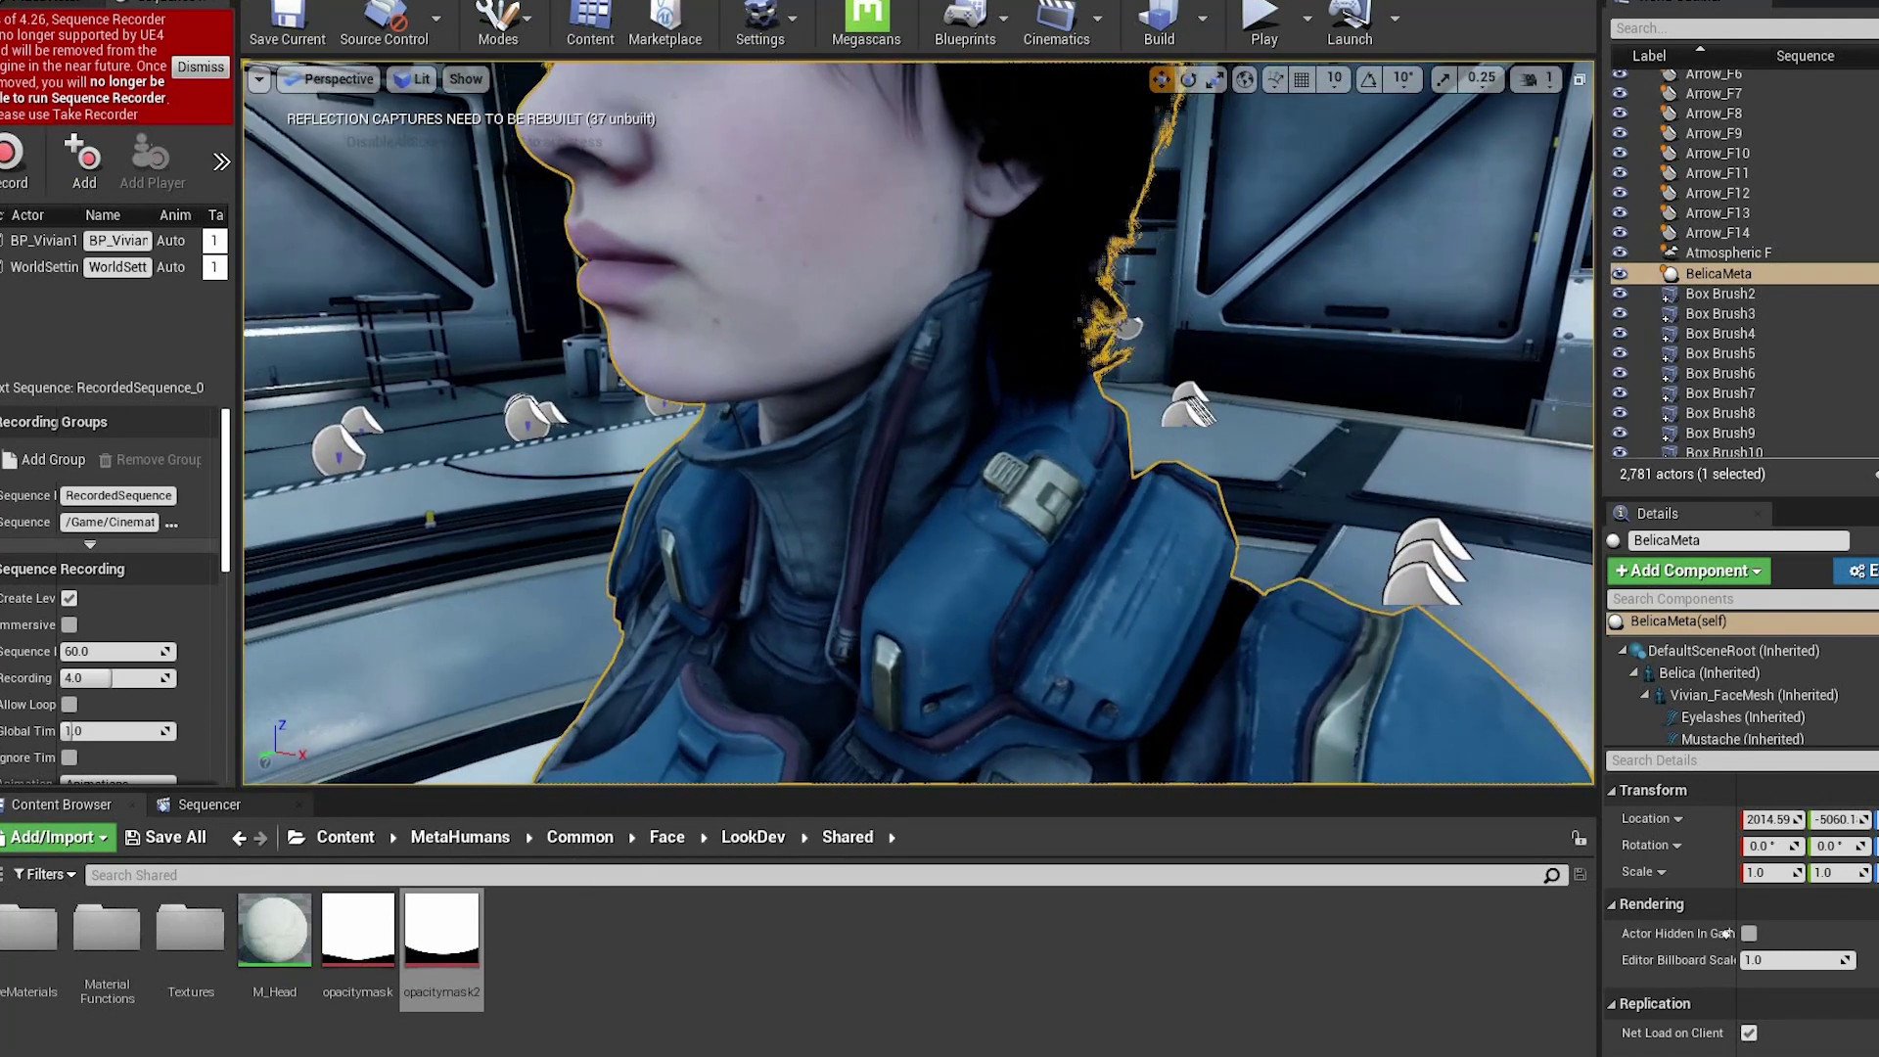